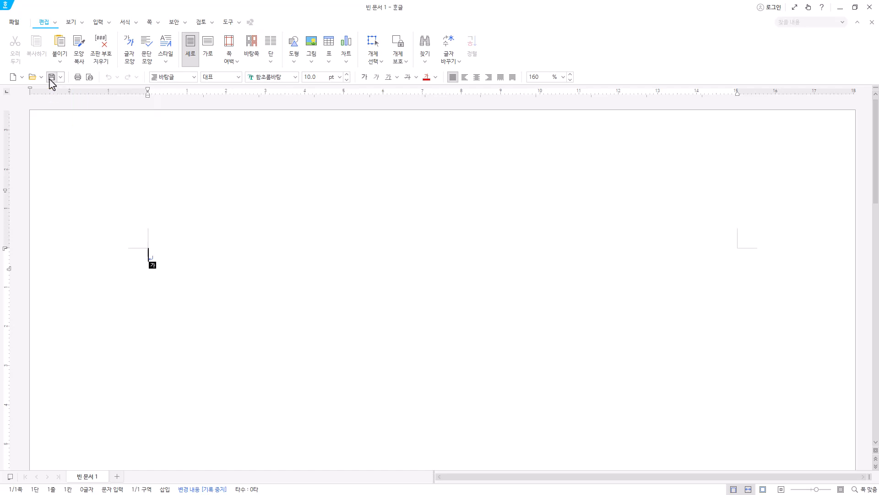
# Save the blank document in the ITQ folder under Documents as an .hwp file named with the candidate number and name.
pyautogui.click(52, 76)
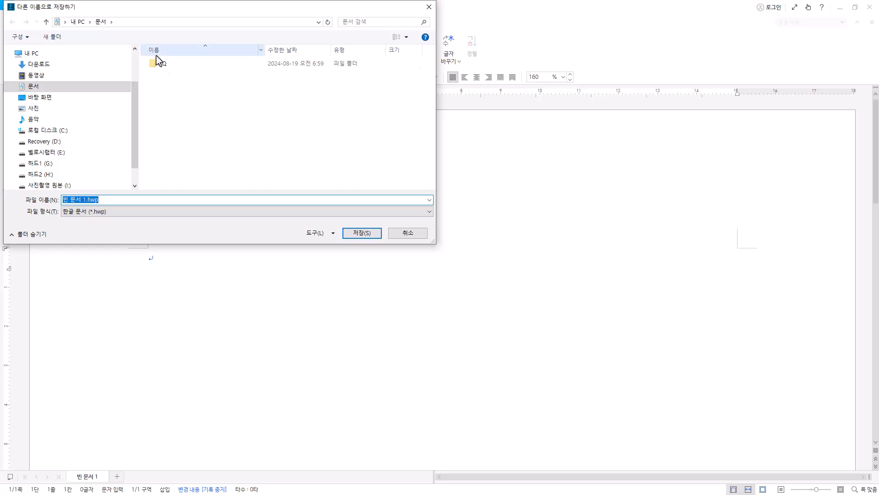
pyautogui.click(168, 67)
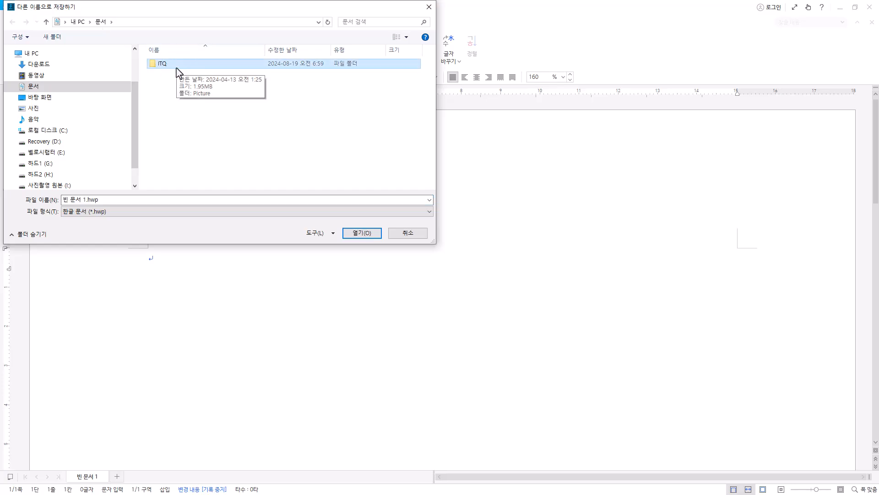
pyautogui.doubleClick(177, 69)
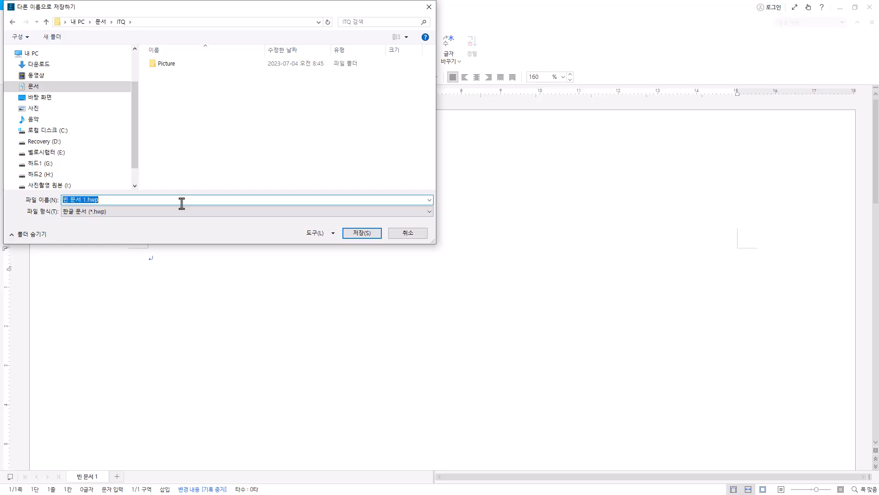
pyautogui.write('12345678-홍길동')
pyautogui.moveTo(87, 200); pyautogui.dragTo(58, 200)
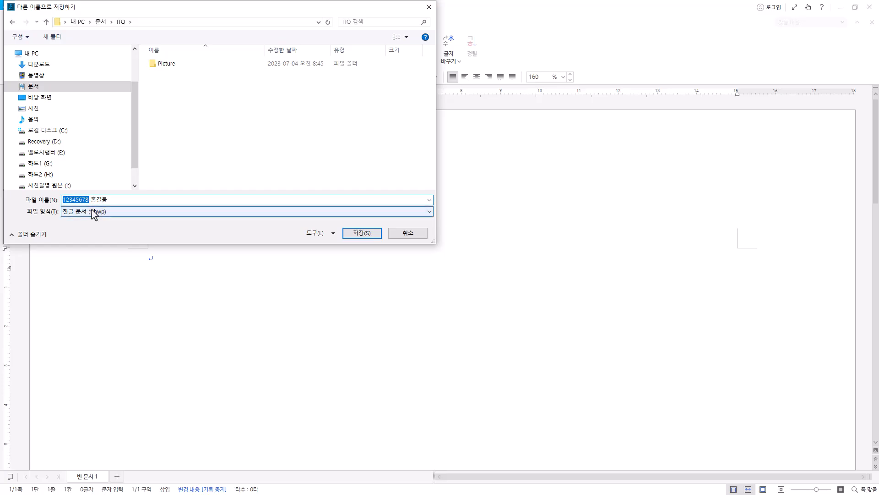
pyautogui.click(122, 199)
pyautogui.click(132, 212)
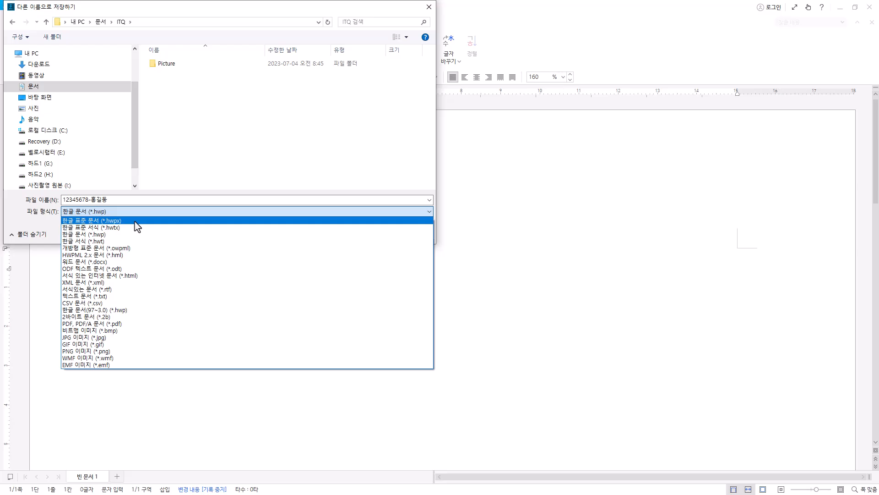
pyautogui.click(139, 200)
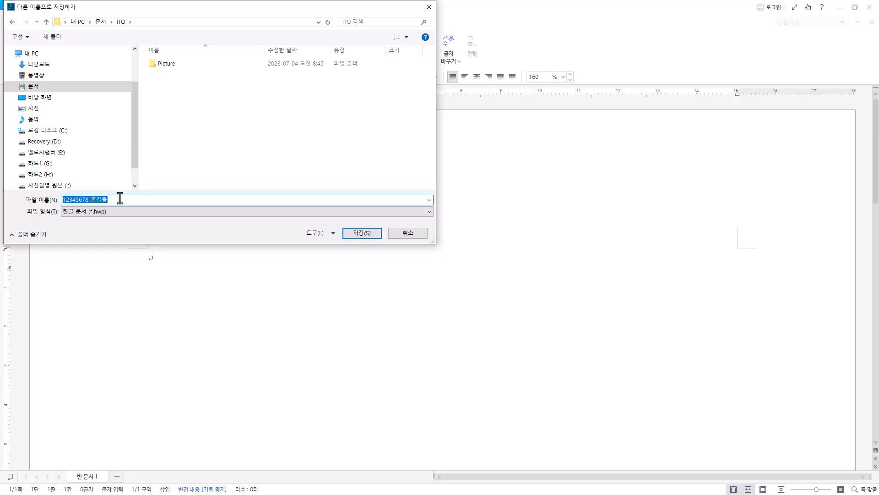
pyautogui.click(120, 198)
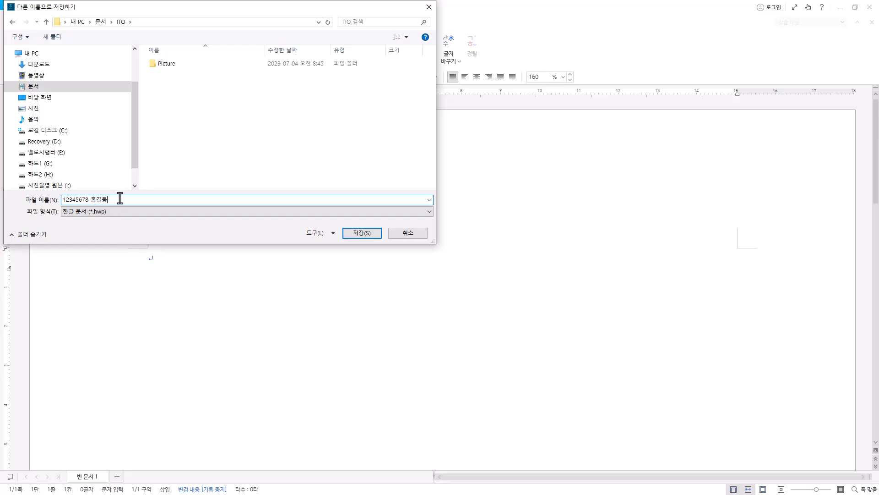
pyautogui.click(365, 233)
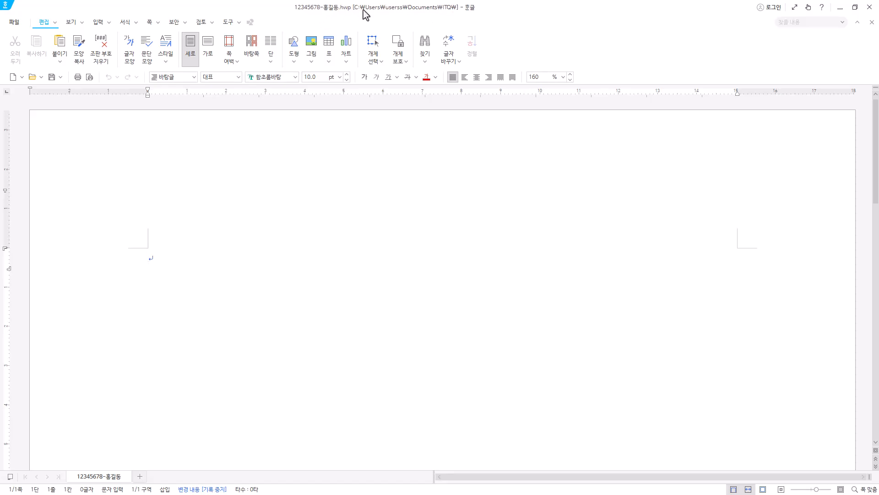
pyautogui.press('Return')
pyautogui.write('가')
pyautogui.click(60, 78)
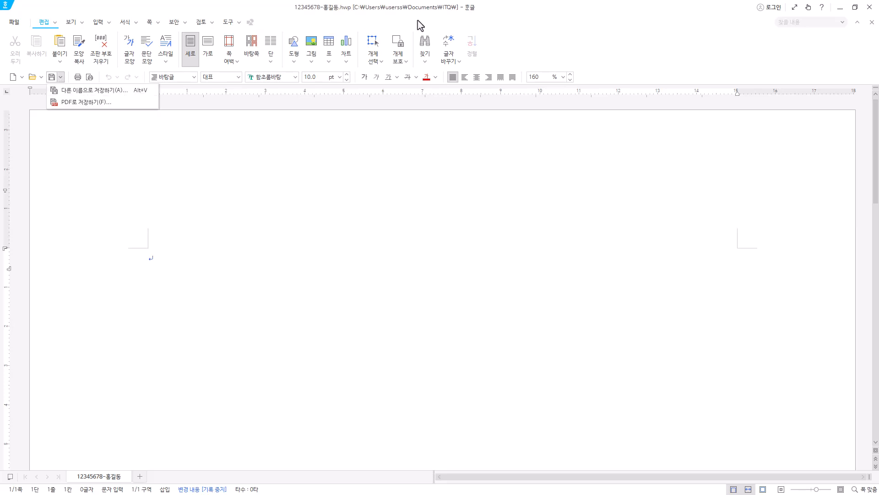
pyautogui.click(292, 173)
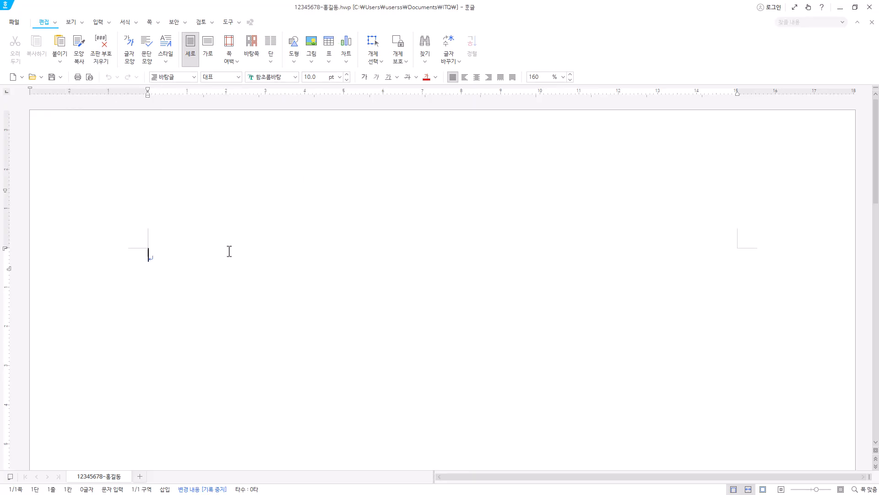
# Open the page setup and set the left and right margins to 11 mm.
pyautogui.press('Hangul')
pyautogui.write('ㅂ')
pyautogui.press('F7')
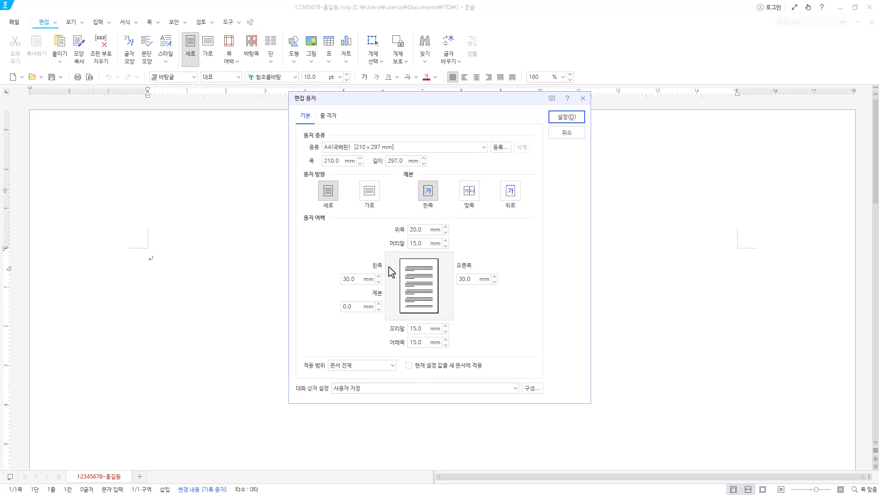
pyautogui.click(346, 279)
pyautogui.write('11')
pyautogui.click(466, 279)
pyautogui.write('11')
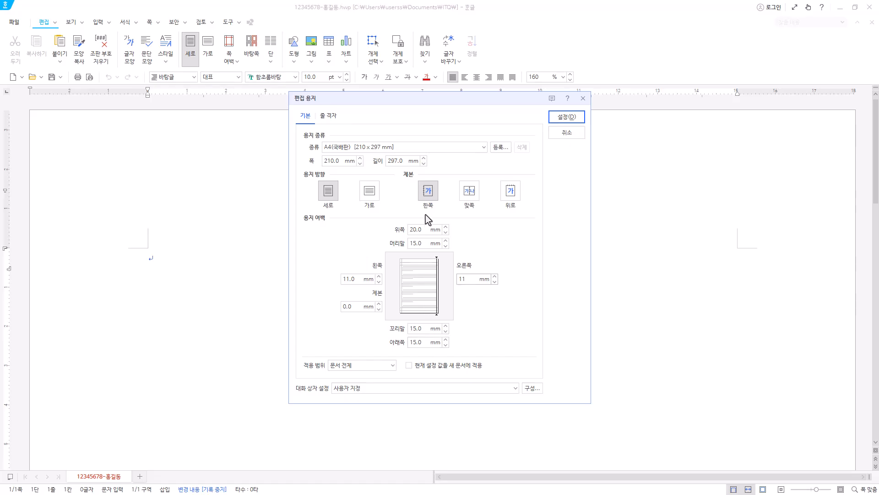
# Set the top, header, footer and bottom margins to 10 mm and apply the page setup to the document.
pyautogui.click(420, 229)
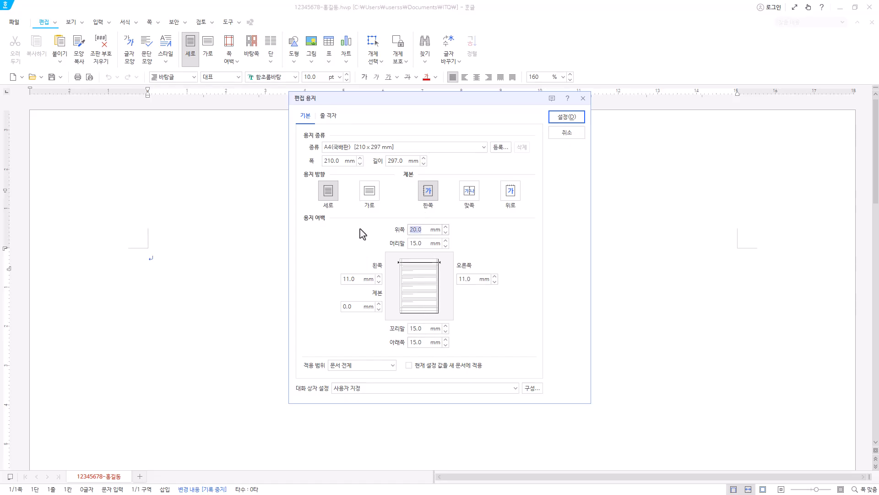
pyautogui.write('10')
pyautogui.click(421, 243)
pyautogui.write('10')
pyautogui.click(418, 328)
pyautogui.write('10')
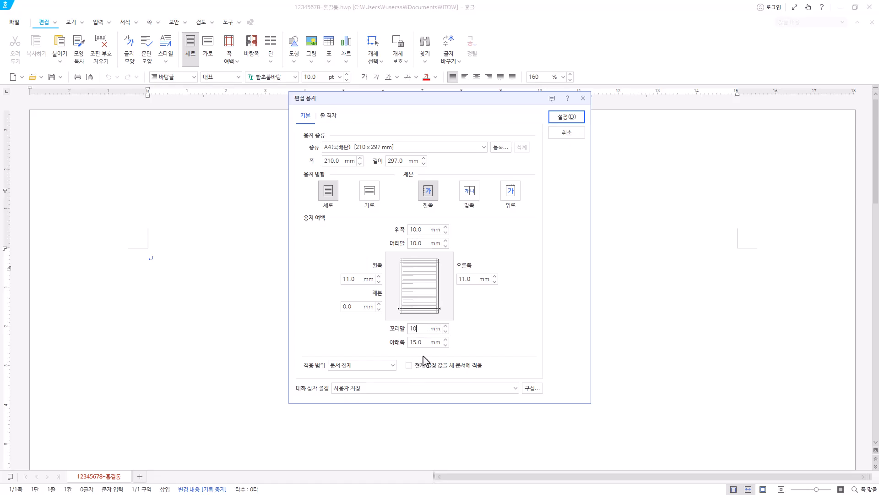
pyautogui.click(421, 343)
pyautogui.write('10')
pyautogui.click(567, 117)
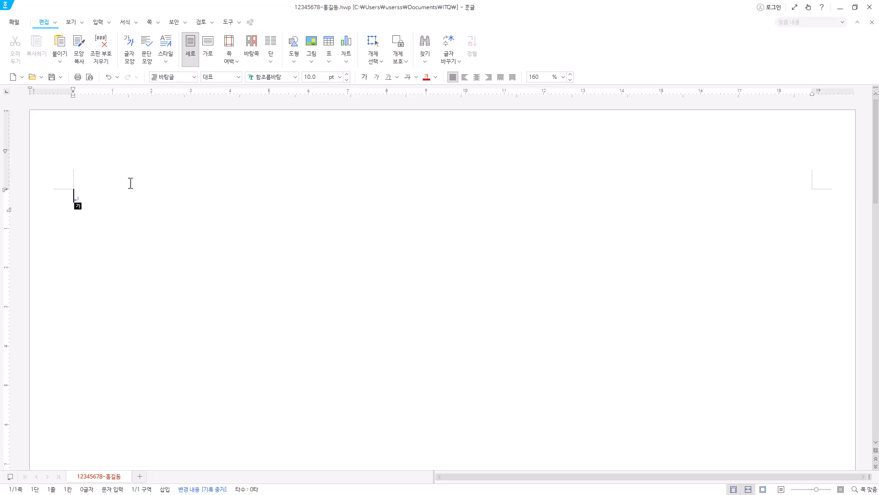
# Enter the item numbers "1." and "2." on the first page, leaving three blank lines after each.
pyautogui.click(154, 22)
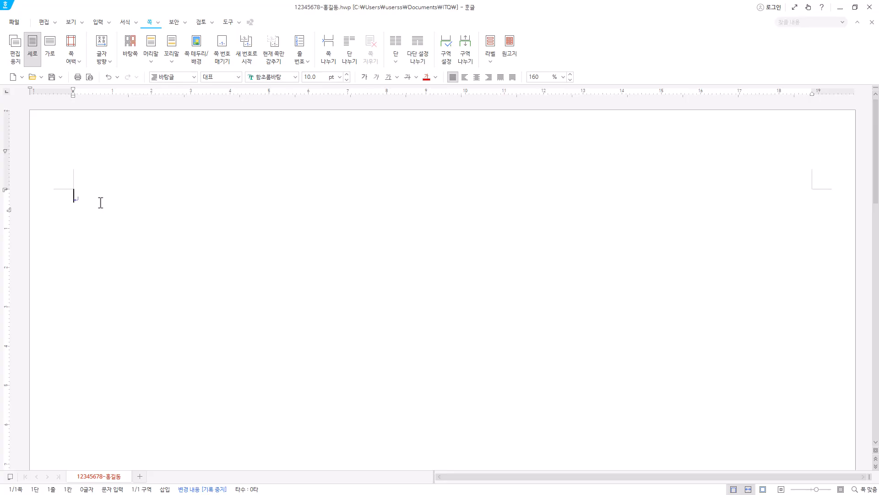
pyautogui.write('1.')
pyautogui.press('Return')
pyautogui.press('Return')
pyautogui.press('Return')
pyautogui.press('Return')
pyautogui.write('2.')
pyautogui.press('Return')
pyautogui.press('Return')
pyautogui.press('Return')
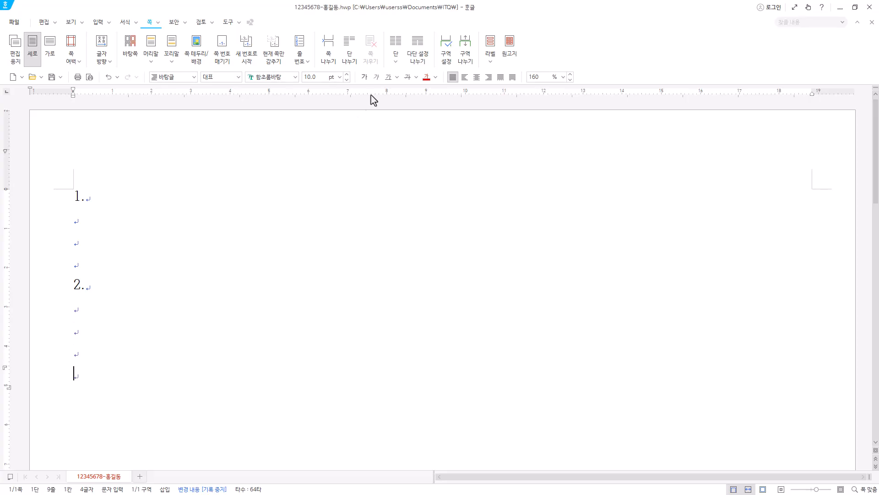
# Insert a section break and enter "3." and "4." on the second page, leaving three blank lines after each.
pyautogui.click(471, 49)
pyautogui.scroll(-2, 132, 275)
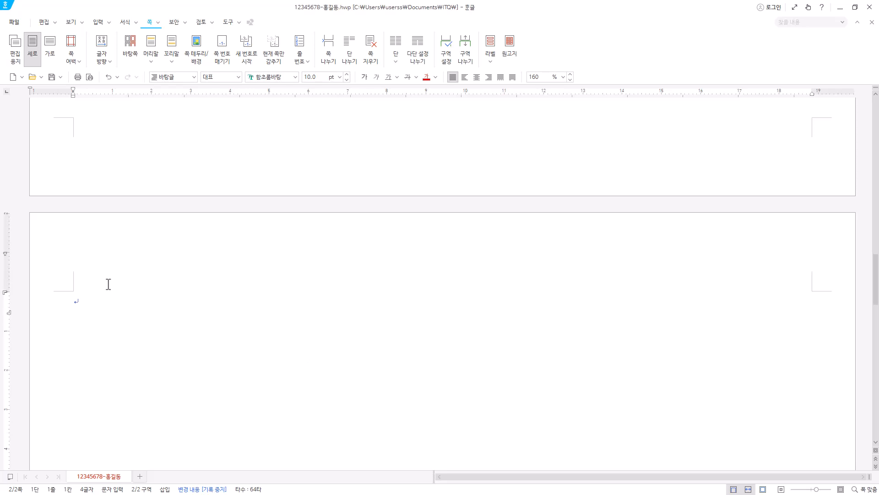
pyautogui.write('3.')
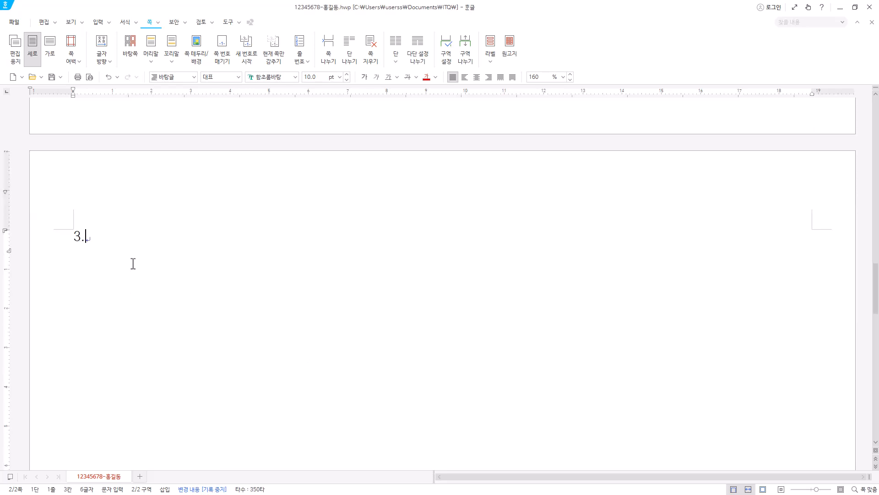
pyautogui.press('Return')
pyautogui.press('Return')
pyautogui.press('Return')
pyautogui.press('Return')
pyautogui.write('4.')
pyautogui.press('Return')
pyautogui.press('Return')
pyautogui.press('Return')
pyautogui.press('Return')
pyautogui.press('Hangul')
# Insert another section break and enter the title "젊음과 함께 만나 즐기는 품바축제" on the third page.
pyautogui.click(468, 62)
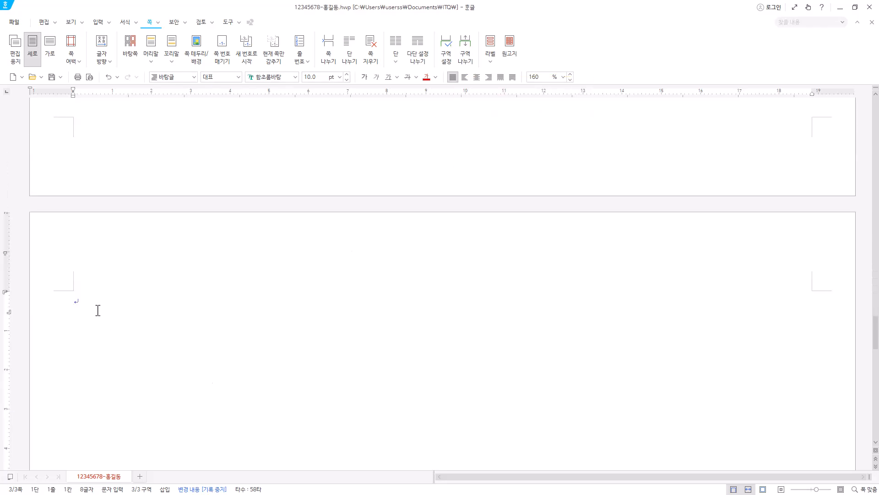
pyautogui.press('Hangul')
pyautogui.write('젊음과 함께 만나 즐기는 품바축제')
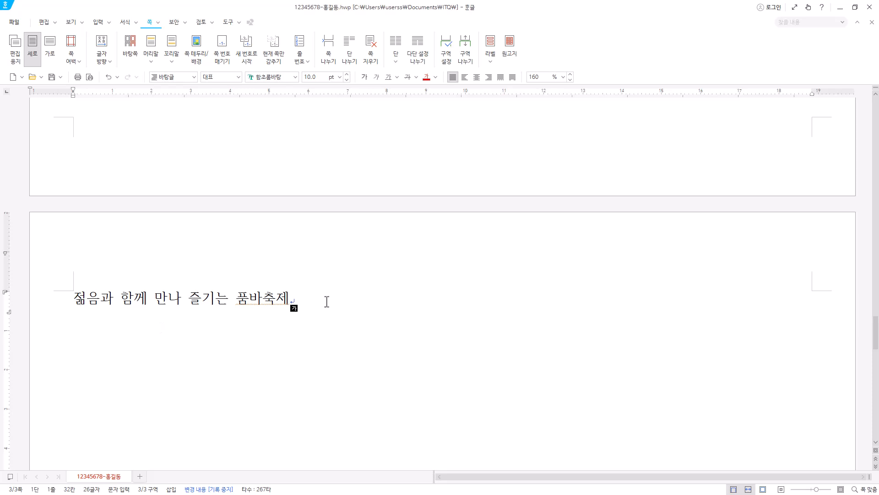
# Insert a bookmark named "품바" at the beginning of the third-page title.
pyautogui.moveTo(326, 301); pyautogui.dragTo(74, 300)
pyautogui.click(85, 300)
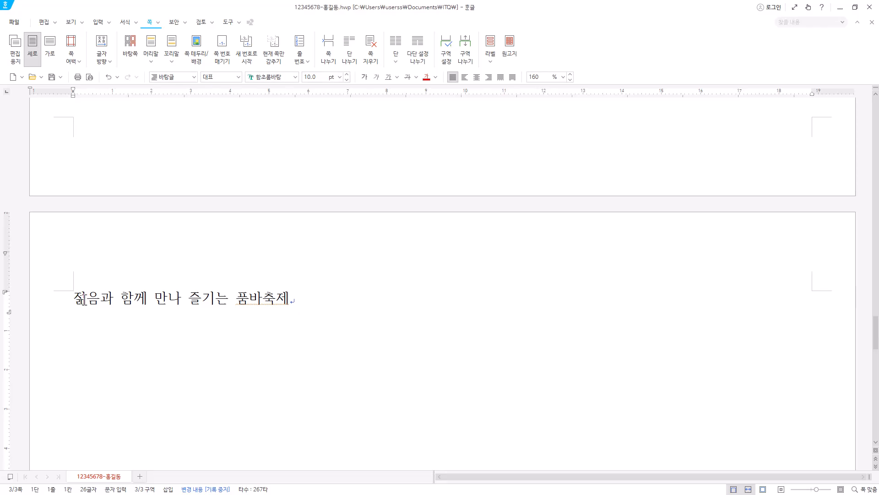
pyautogui.click(98, 23)
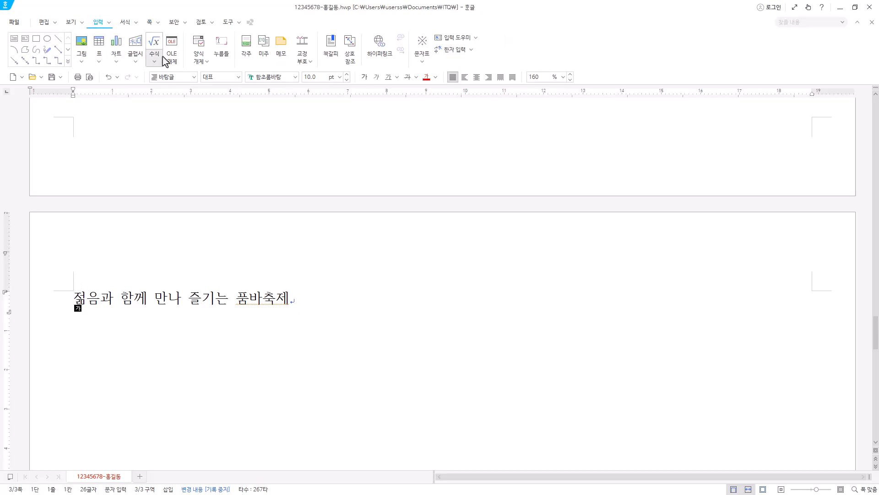
pyautogui.click(334, 61)
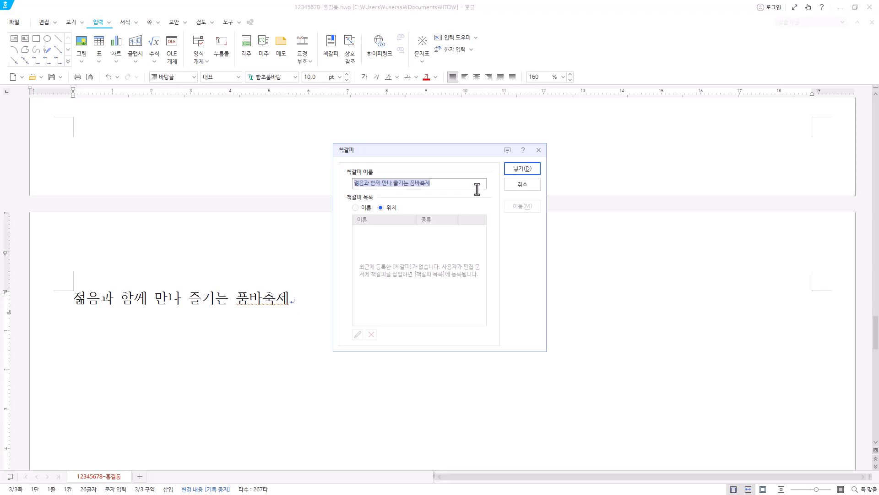
pyautogui.write('품바')
pyautogui.click(528, 172)
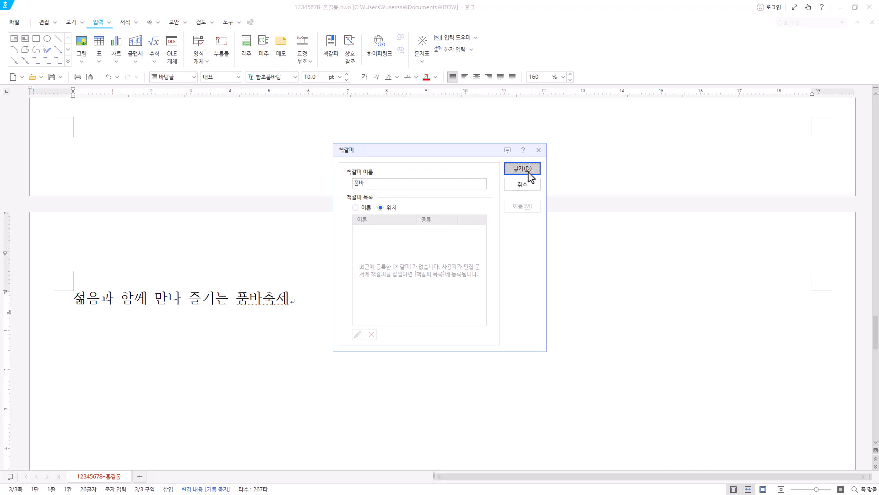
# Show the control codes to check the bookmark's name before the title, and hide them again.
pyautogui.click(74, 296)
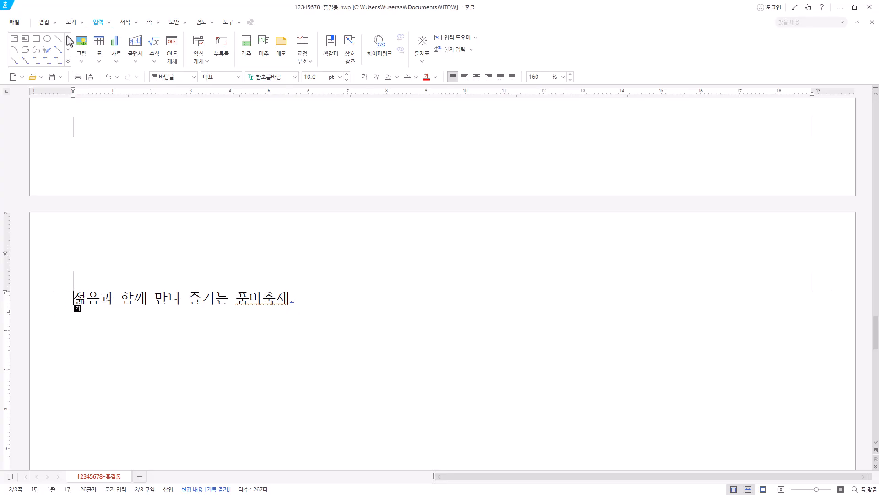
pyautogui.click(71, 22)
pyautogui.click(100, 50)
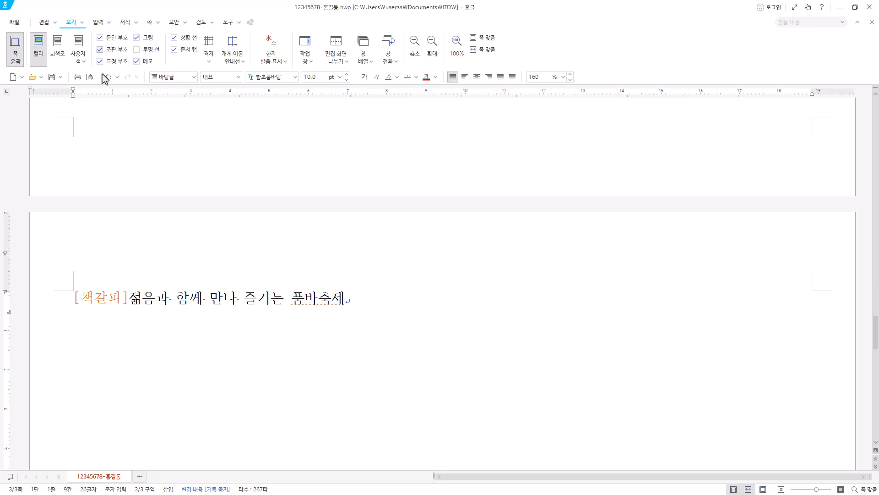
pyautogui.doubleClick(91, 299)
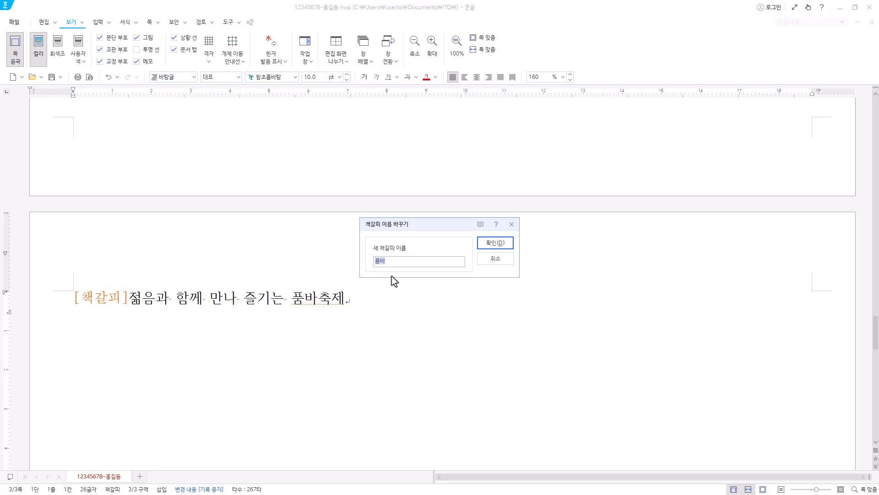
pyautogui.click(511, 225)
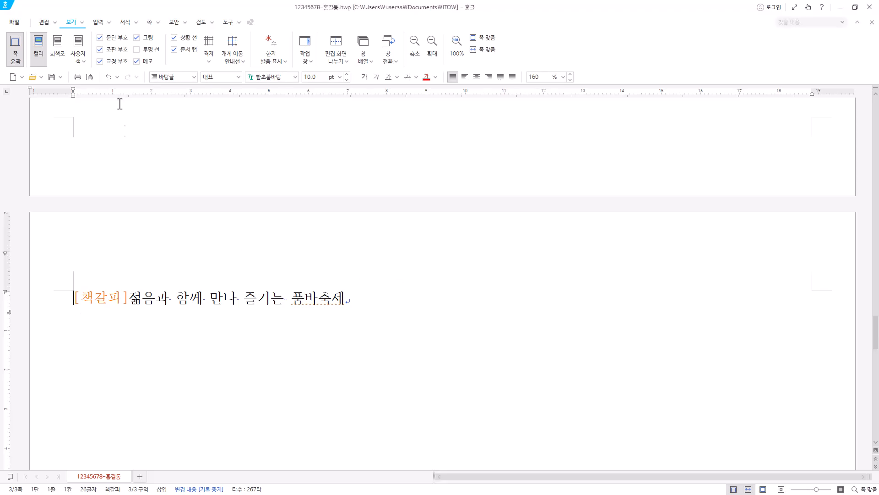
pyautogui.click(115, 51)
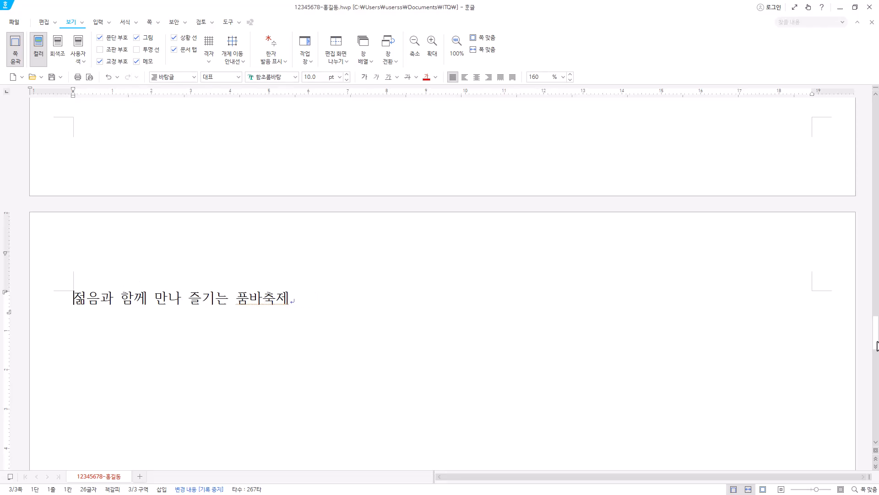
# Paste the English sentence starting "The Eumseong Pumba Festival is a festival" on the line below "1." on the first page.
pyautogui.moveTo(877, 346); pyautogui.dragTo(876, 112)
pyautogui.click(93, 196)
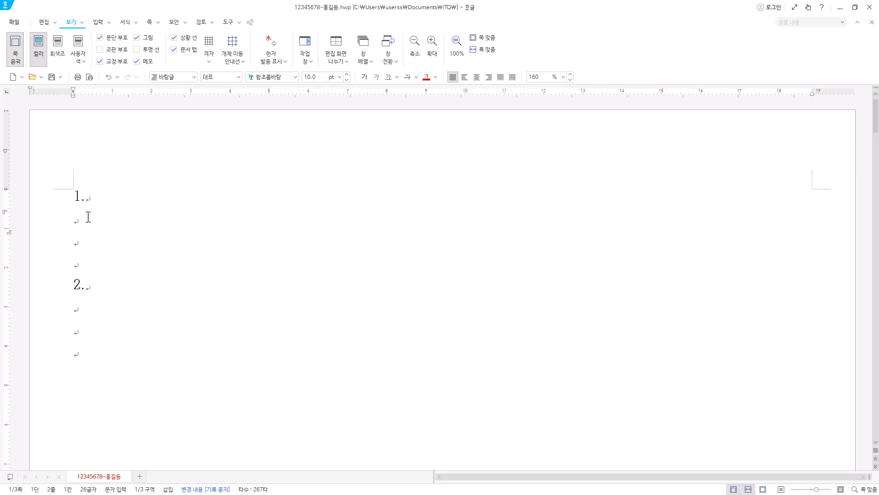
pyautogui.press('Hangul')
pyautogui.click(105, 223)
pyautogui.write('The Eumseong Pumba Festival is a festival that combines the benevolence of Pumba and grandfather Choi Gwi-dong, which are hardened like the pronouns of traditional a traveling marketeer.')
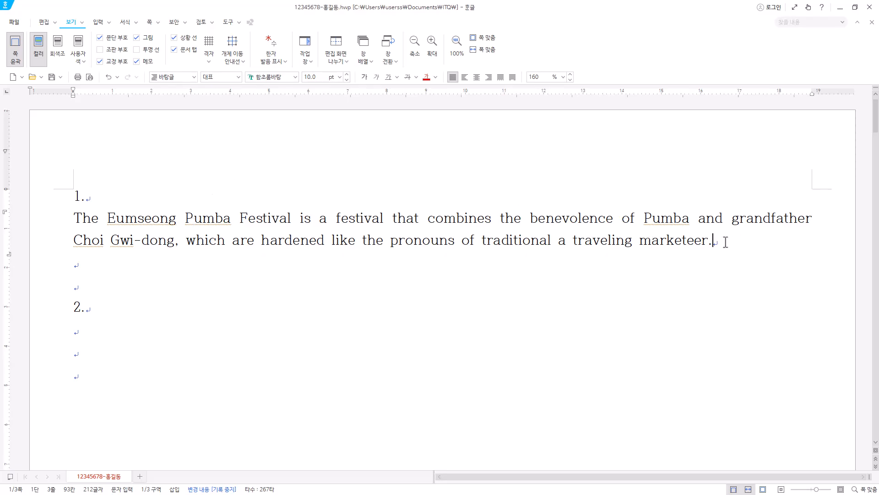
# Start a new line after the English sentence and paste the Korean paragraph starting "거지 성자로 불리는".
pyautogui.click(491, 219)
pyautogui.press('Hangul')
pyautogui.moveTo(67, 212); pyautogui.dragTo(718, 236)
pyautogui.click(720, 239)
pyautogui.press('Return')
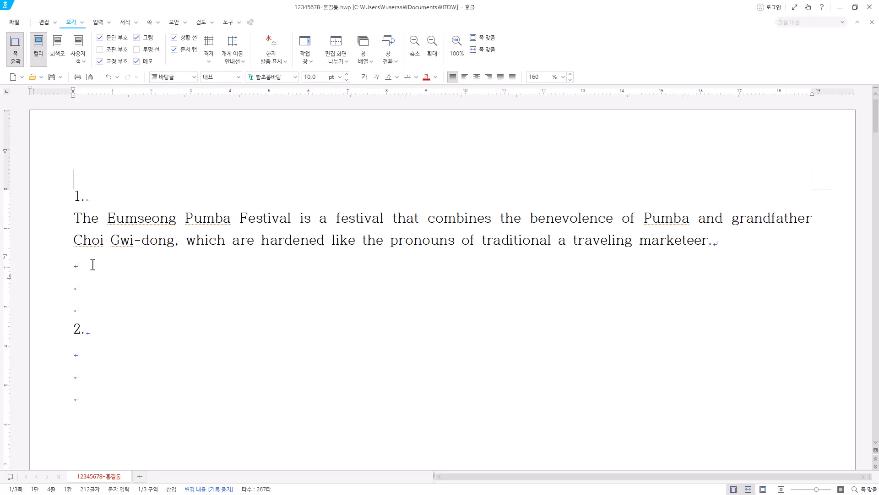
pyautogui.write('거지 성자로 불리는 최귀동 할아버지의 숭고한 삶에서 비롯된 음성 지역의 품바축제는 삭막한 현대인들의 가슴에 따뜻한 나눔의 의미를 깊이 새기고 있다.')
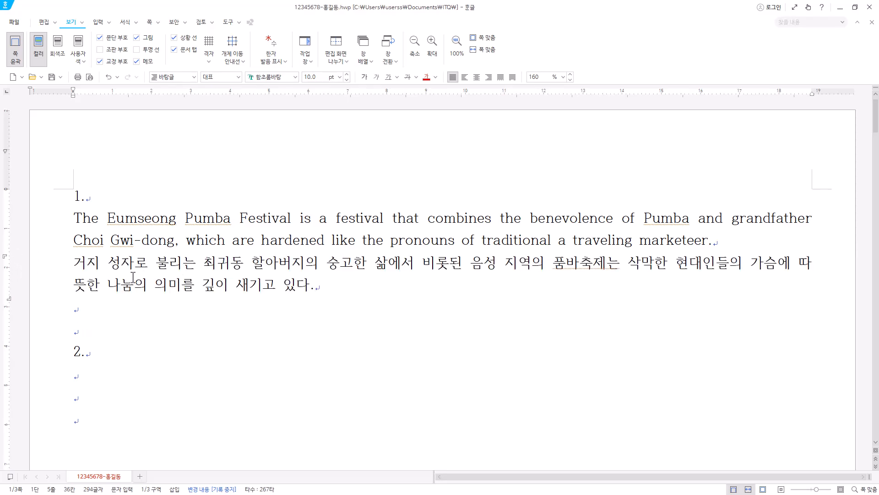
pyautogui.moveTo(74, 263); pyautogui.dragTo(878, 280)
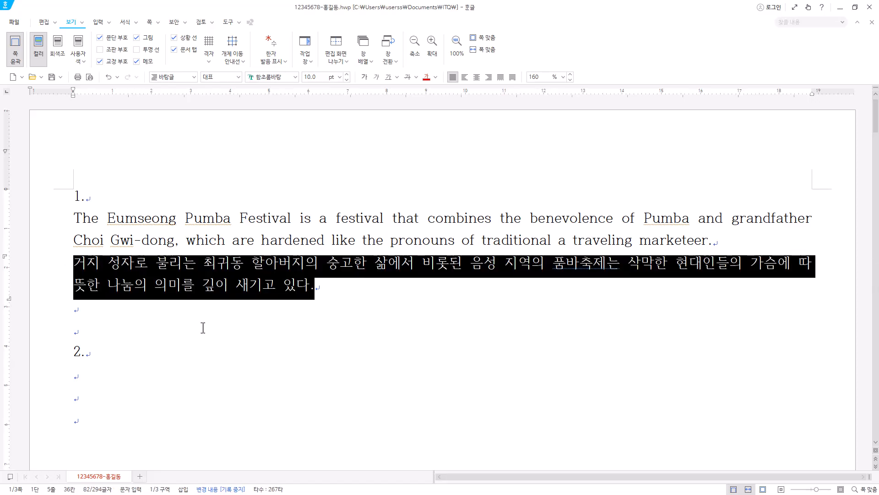
pyautogui.click(344, 287)
pyautogui.moveTo(343, 285); pyautogui.dragTo(34, 268)
pyautogui.click(81, 219)
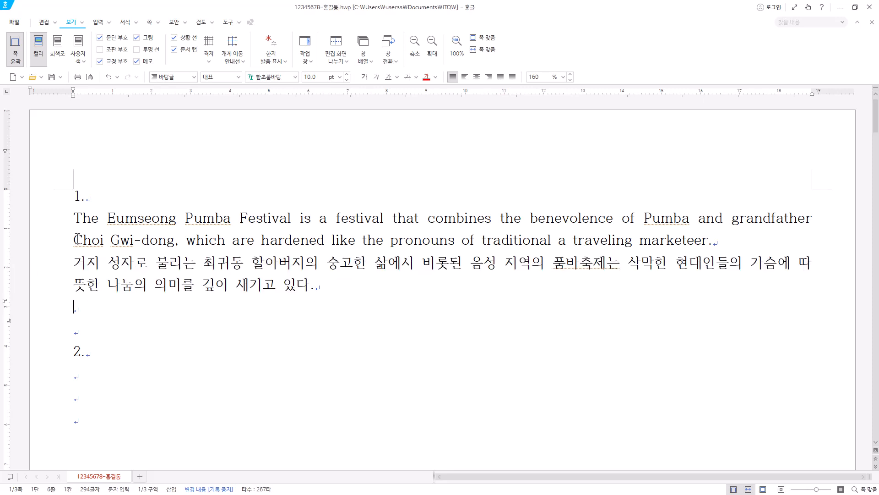
pyautogui.click(101, 264)
pyautogui.moveTo(74, 216); pyautogui.dragTo(385, 282)
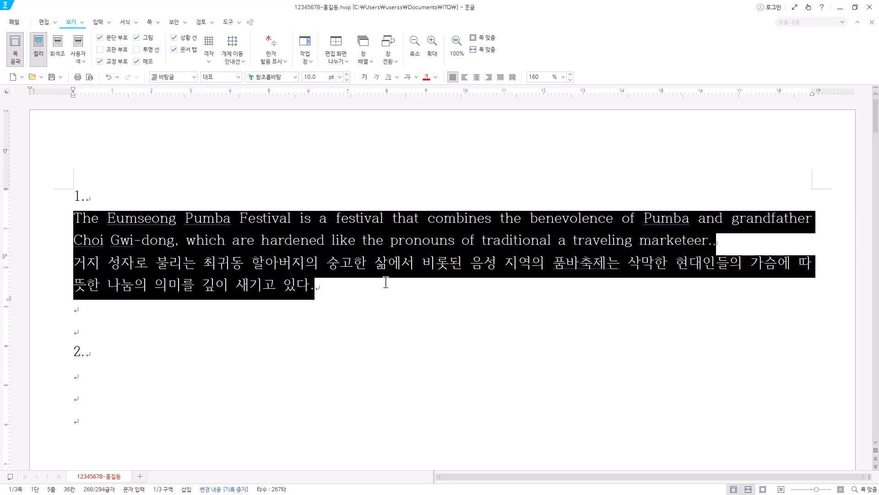
pyautogui.click(77, 196)
pyautogui.moveTo(76, 198); pyautogui.dragTo(309, 286)
pyautogui.click(346, 283)
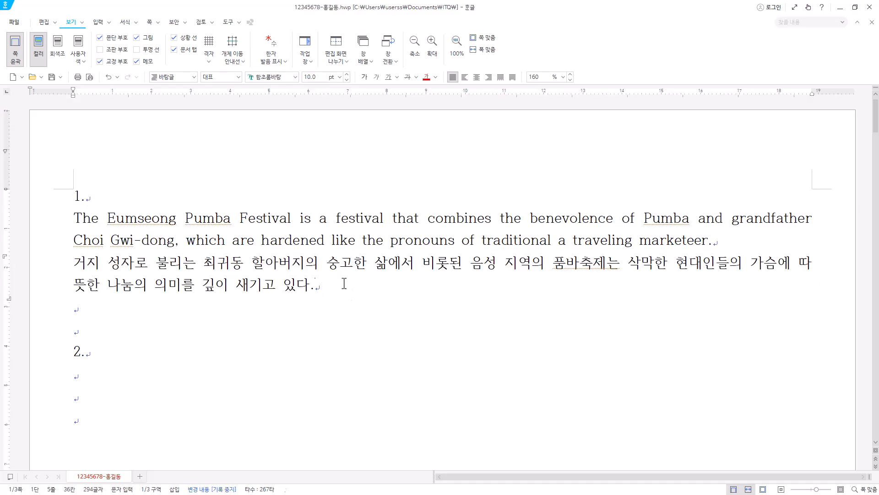
# Select the English and Korean paragraphs under "1." and start a new paragraph-type style named "pumba".
pyautogui.moveTo(74, 219); pyautogui.dragTo(331, 287)
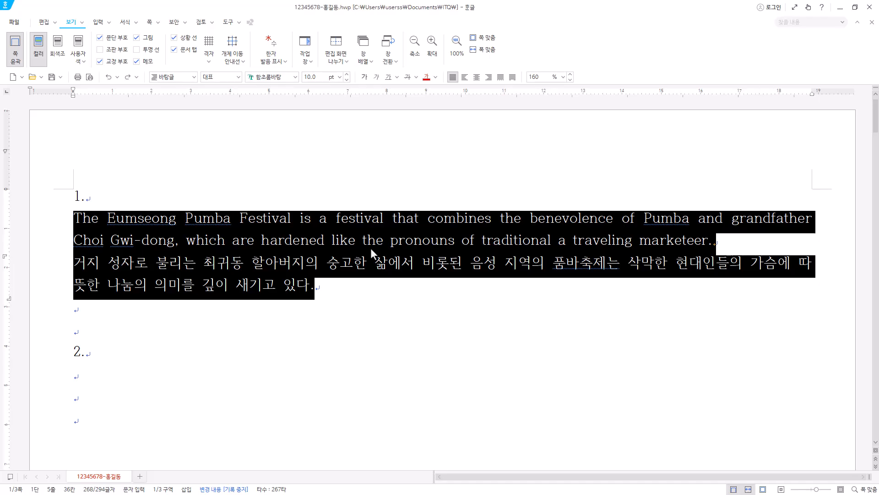
pyautogui.press('F6')
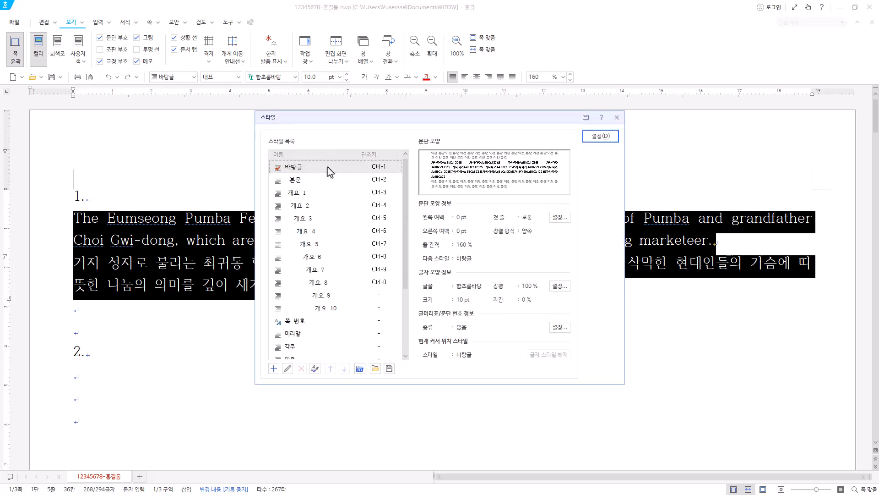
pyautogui.moveTo(407, 278); pyautogui.dragTo(410, 193)
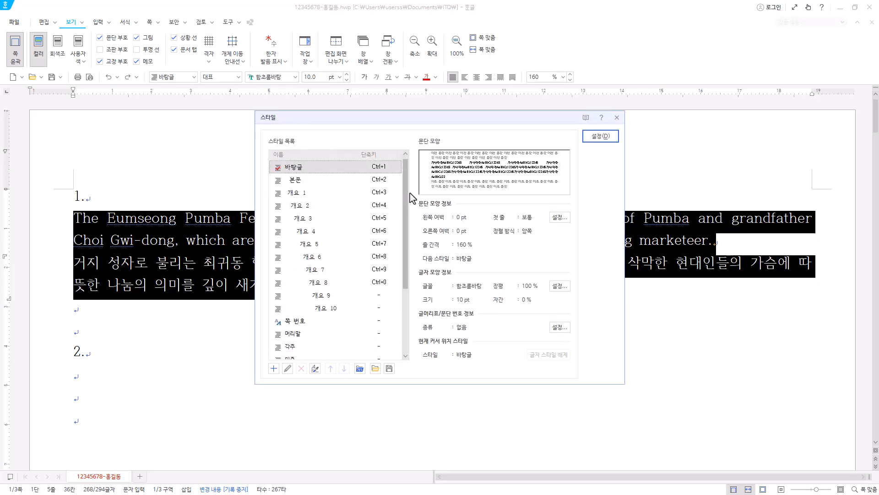
pyautogui.click(273, 369)
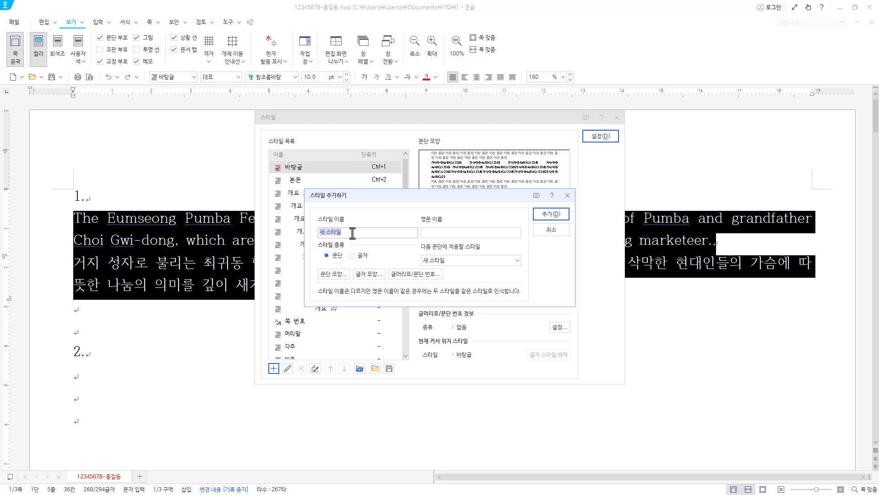
pyautogui.write('pumba')
pyautogui.click(440, 233)
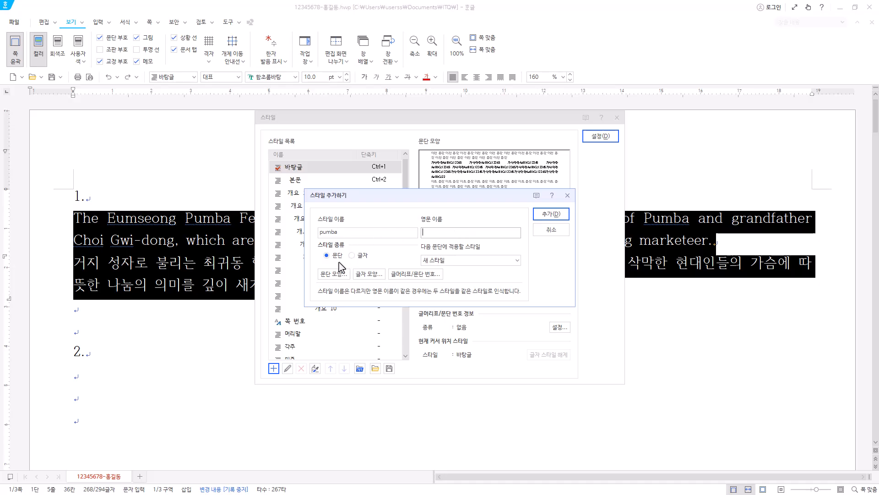
pyautogui.click(355, 258)
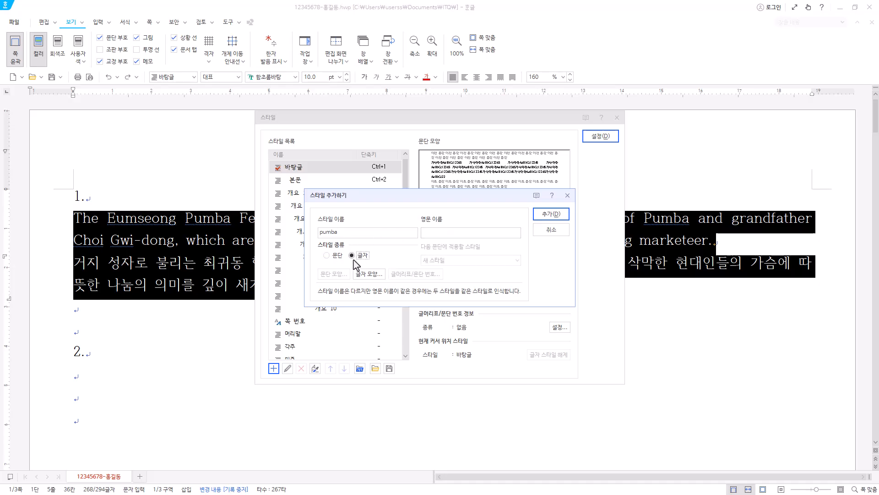
pyautogui.click(330, 258)
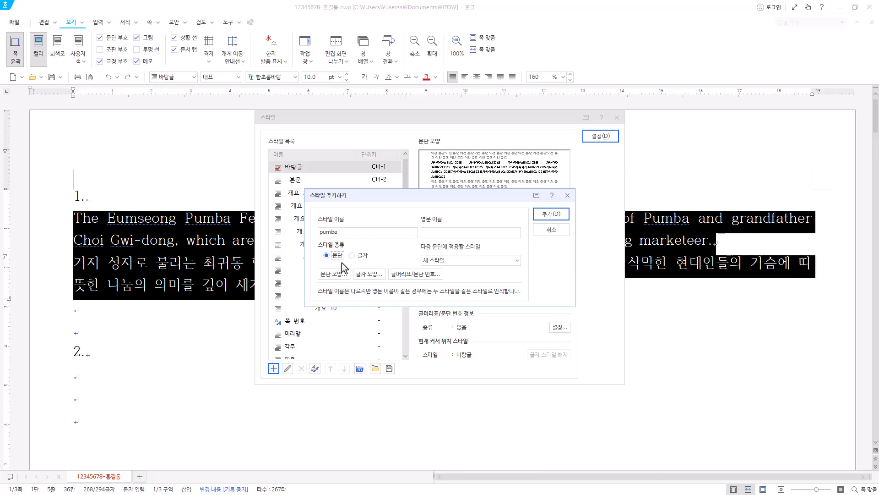
# Set the new style's left paragraph margin to 15 pt and its spacing below the paragraph to 10 pt.
pyautogui.click(333, 274)
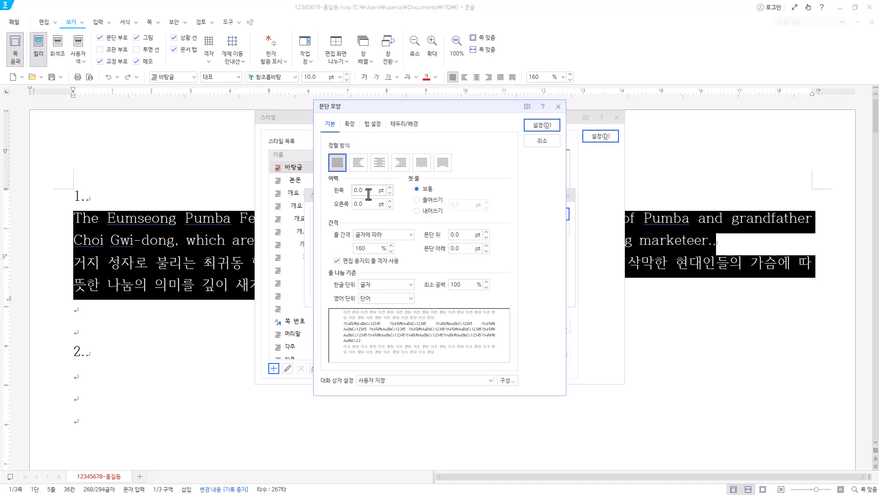
pyautogui.moveTo(368, 194); pyautogui.dragTo(340, 196)
pyautogui.write('15')
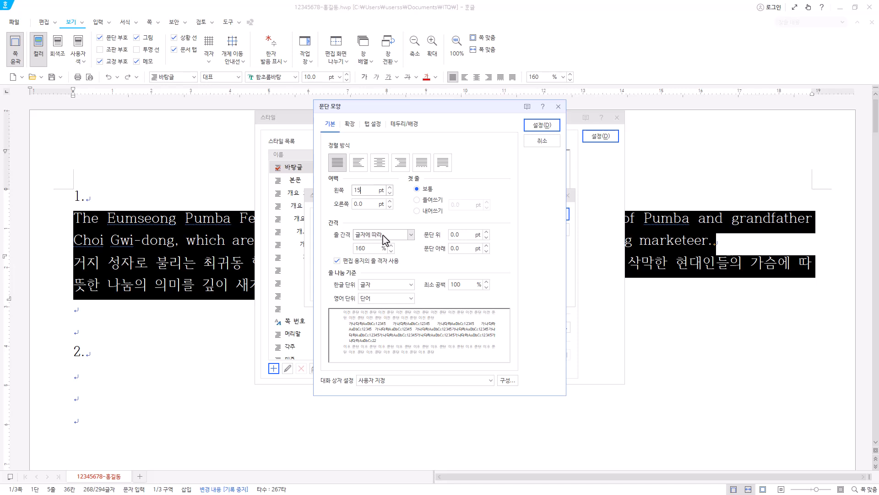
pyautogui.click(458, 248)
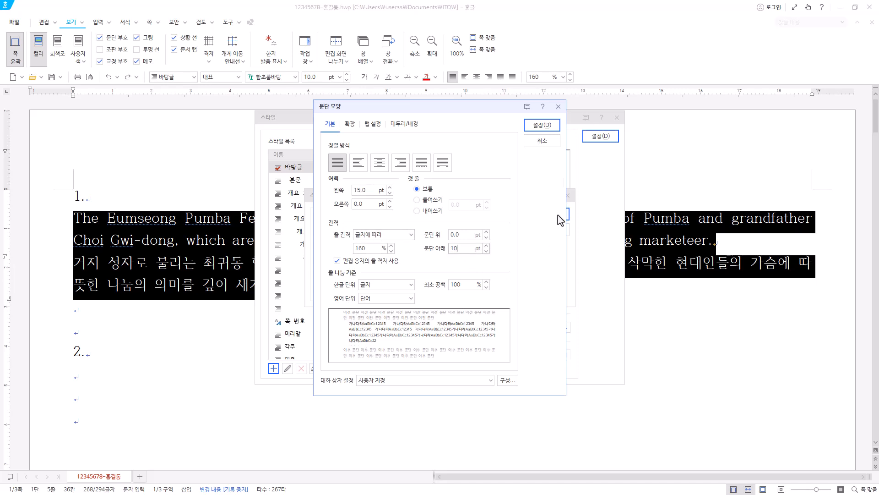
pyautogui.click(551, 126)
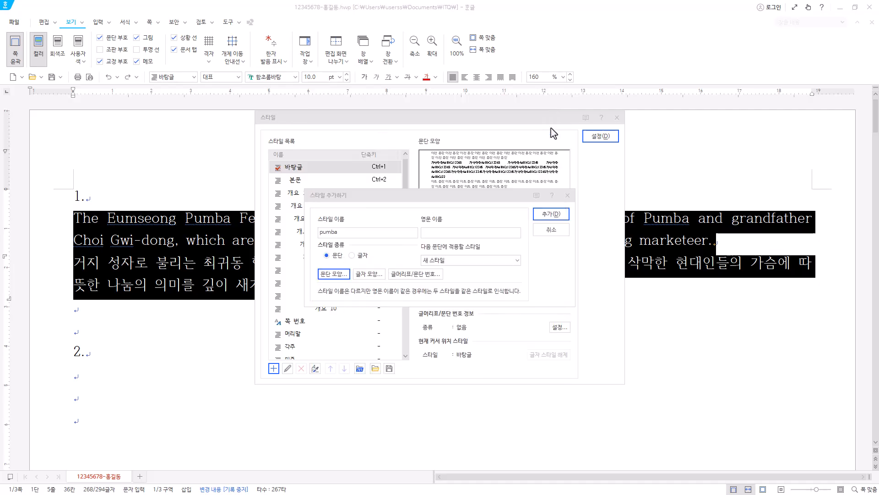
# Set the style's character width ratio (장평) to 95% and its letter spacing (자간) to -5%.
pyautogui.click(374, 275)
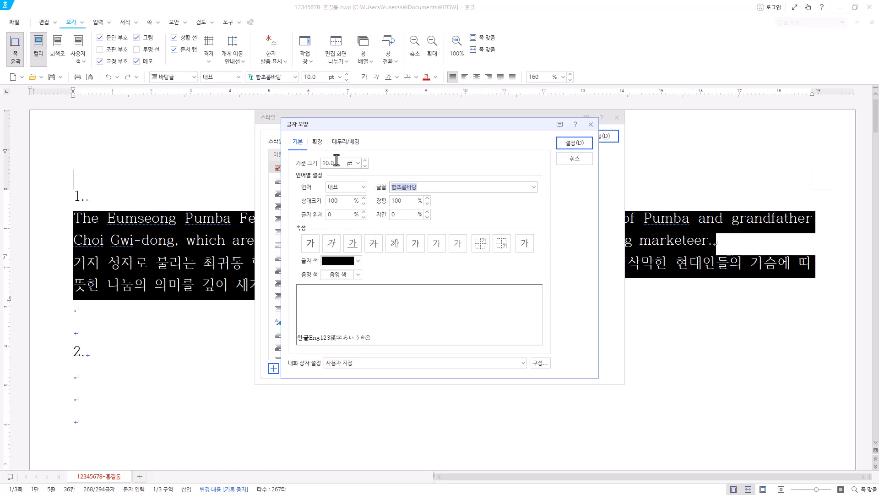
pyautogui.click(405, 201)
pyautogui.write('95')
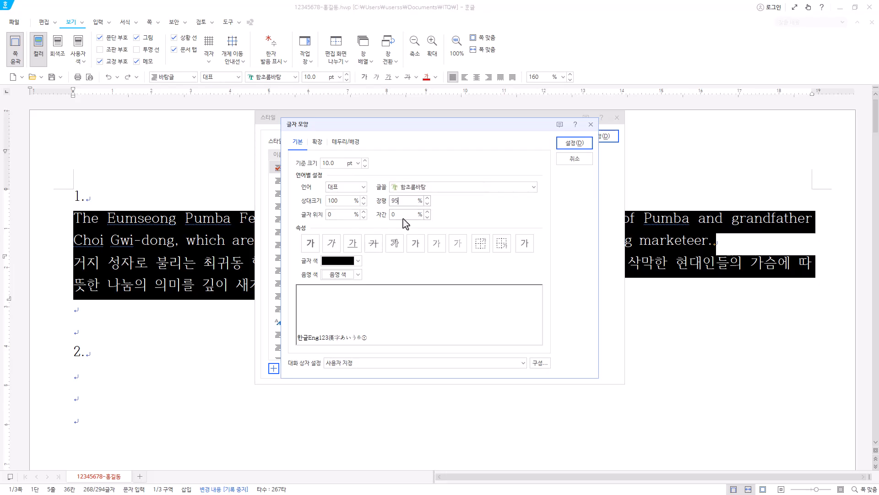
pyautogui.press('Tab')
pyautogui.write('-5')
# Set the style's font for Korean (한글) text to 굴림.
pyautogui.click(353, 189)
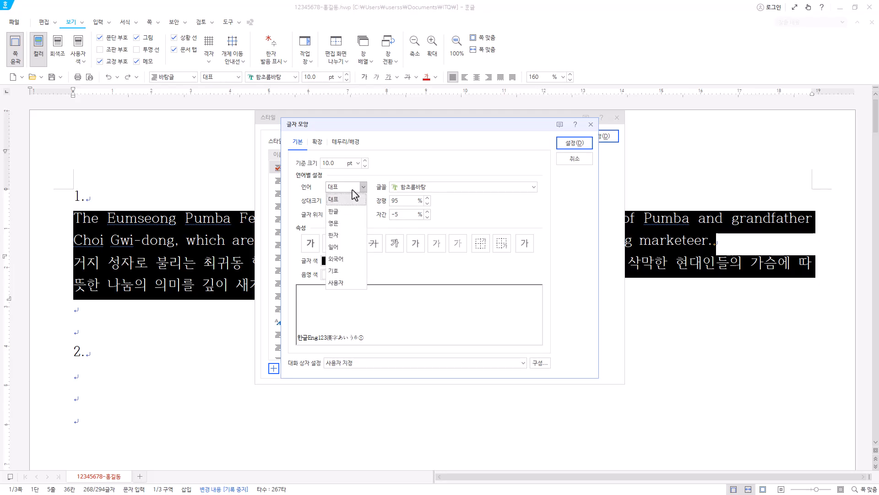
pyautogui.click(351, 213)
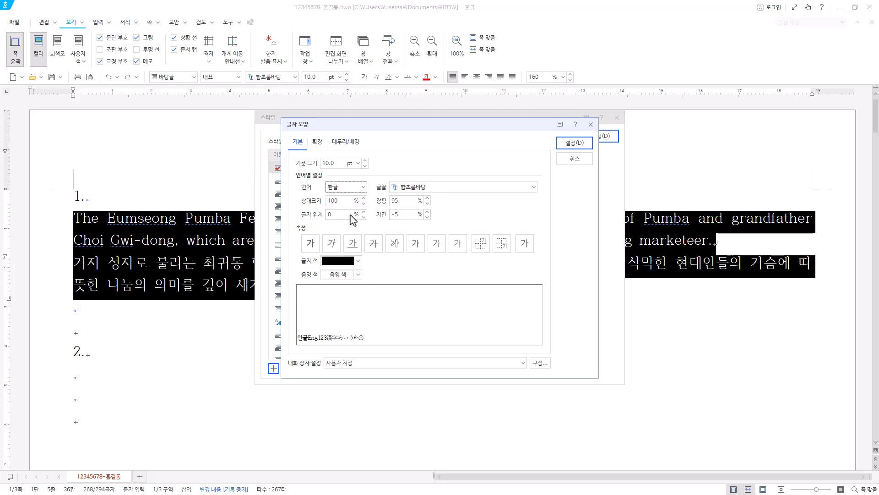
pyautogui.click(437, 190)
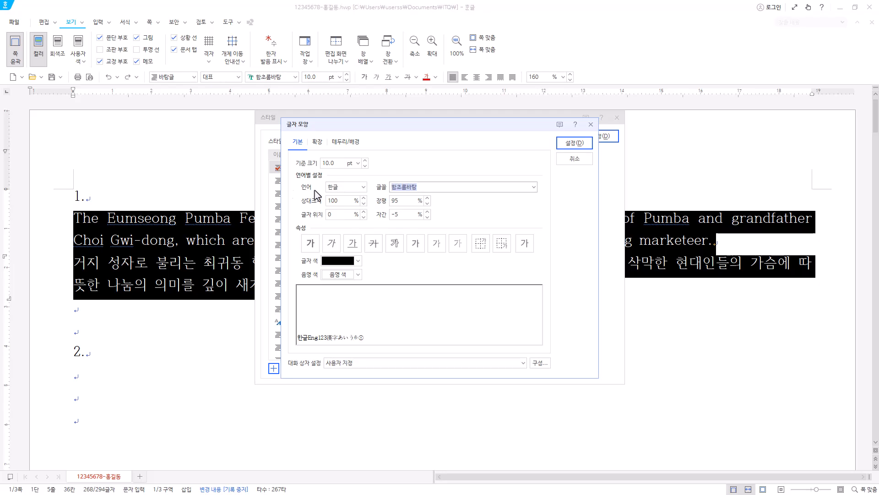
pyautogui.write('굴림')
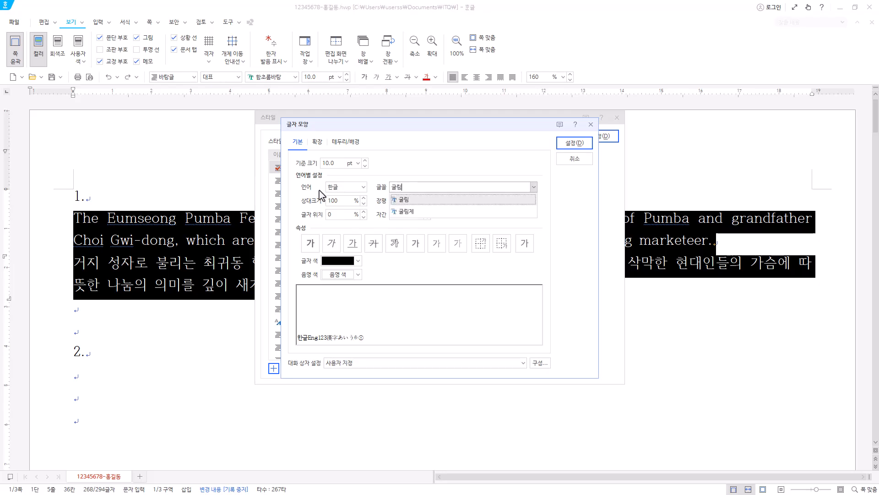
pyautogui.press('BackSpace')
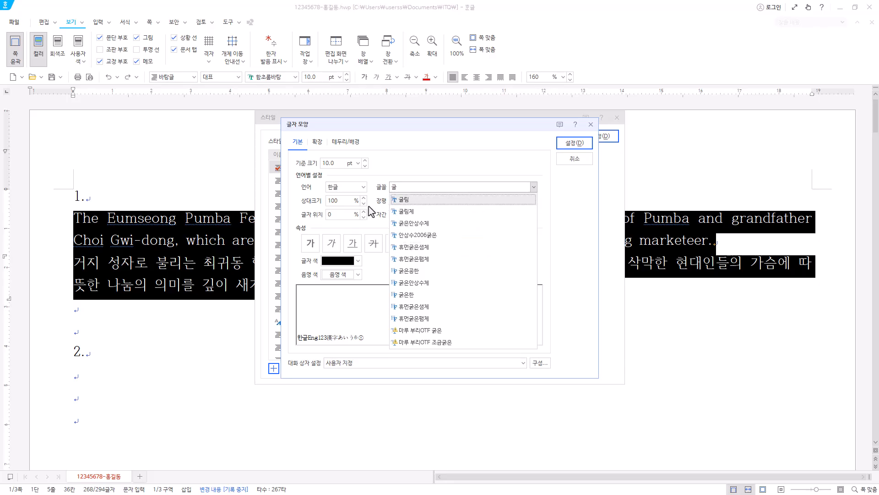
pyautogui.click(395, 200)
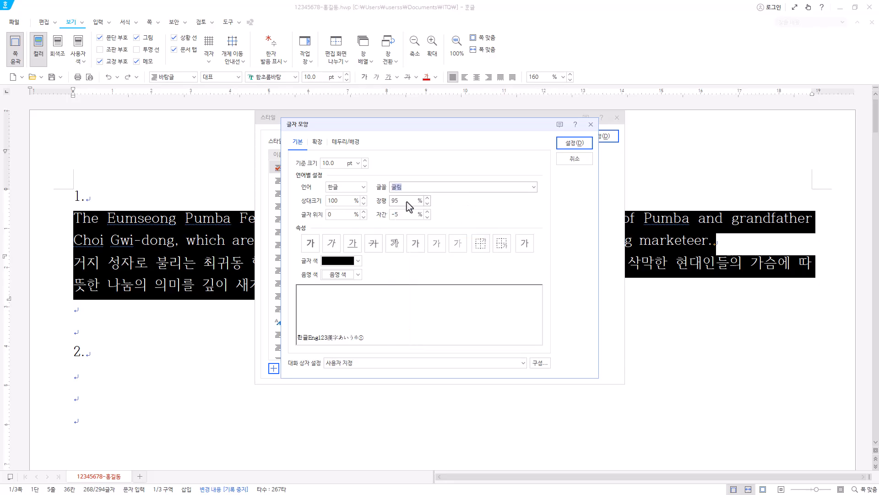
# Set the style's font for English (영문) text to 돋움 and accept the character settings.
pyautogui.click(357, 191)
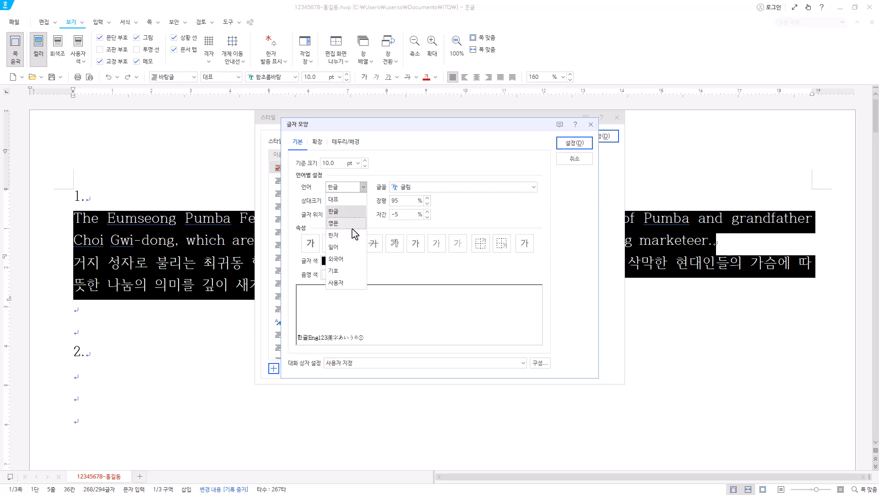
pyautogui.click(357, 223)
pyautogui.click(435, 186)
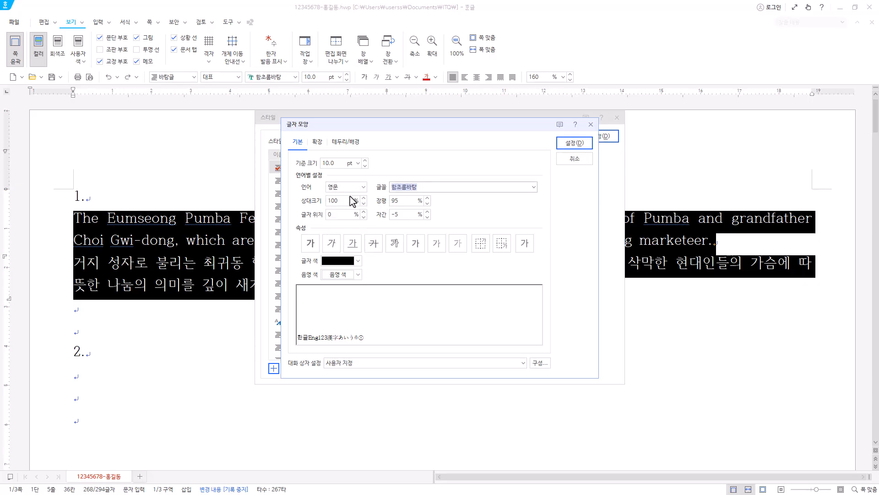
pyautogui.write('돋')
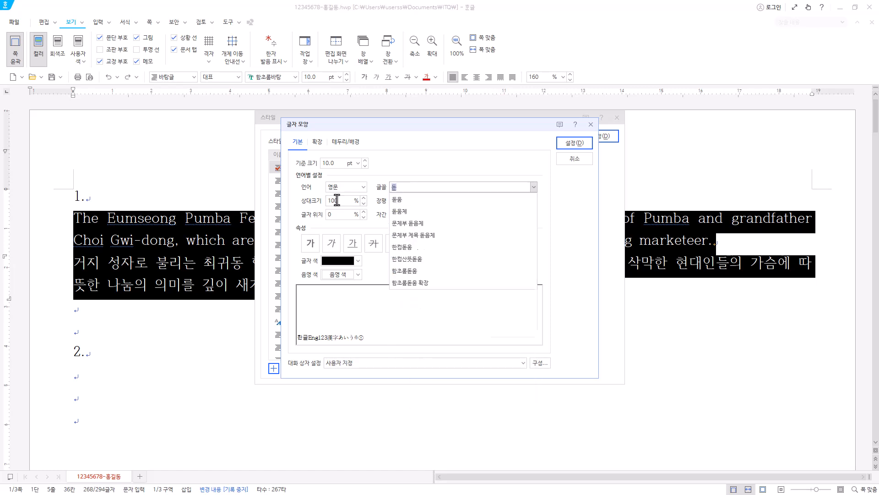
pyautogui.click(418, 200)
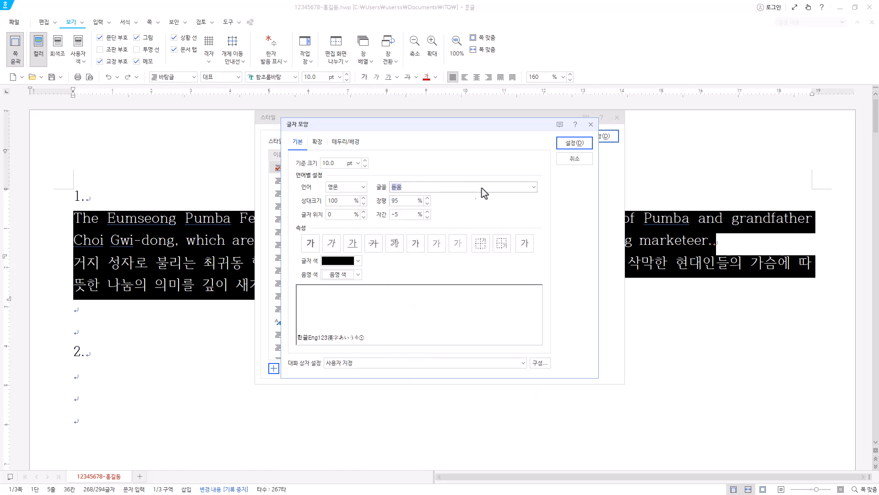
pyautogui.click(573, 142)
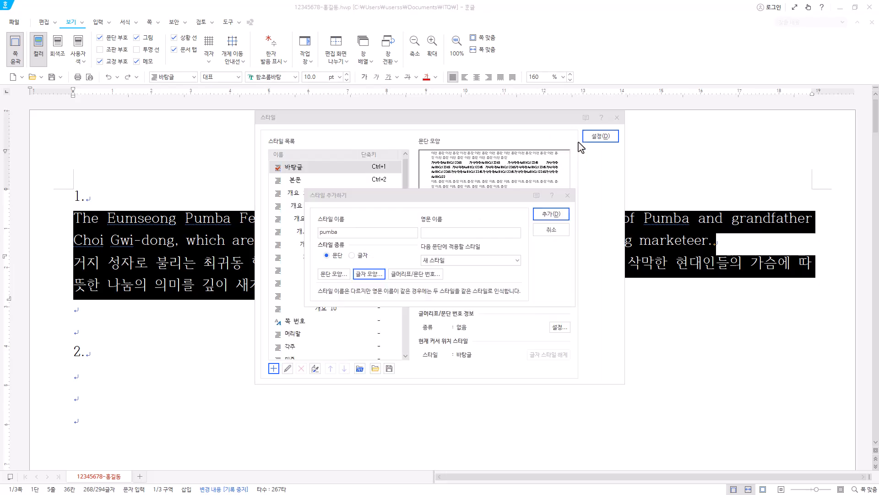
# Add the "pumba" style to the style list and apply it to the two selected paragraphs.
pyautogui.click(561, 220)
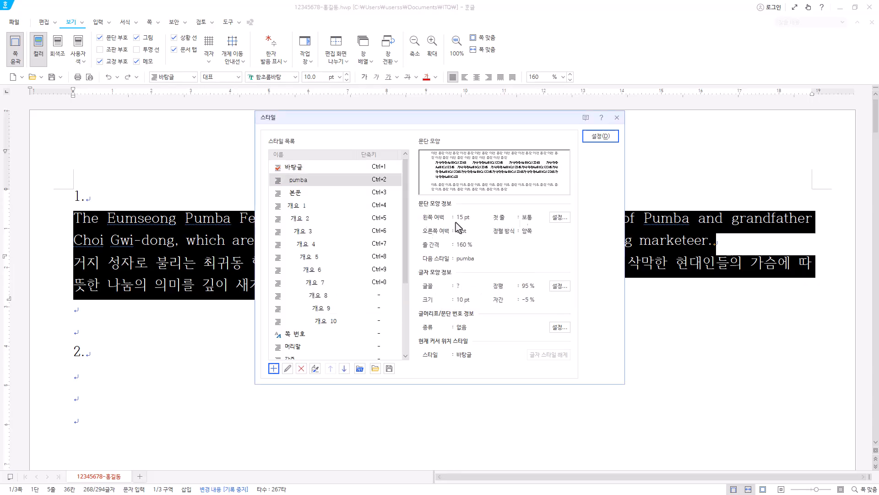
pyautogui.click(309, 182)
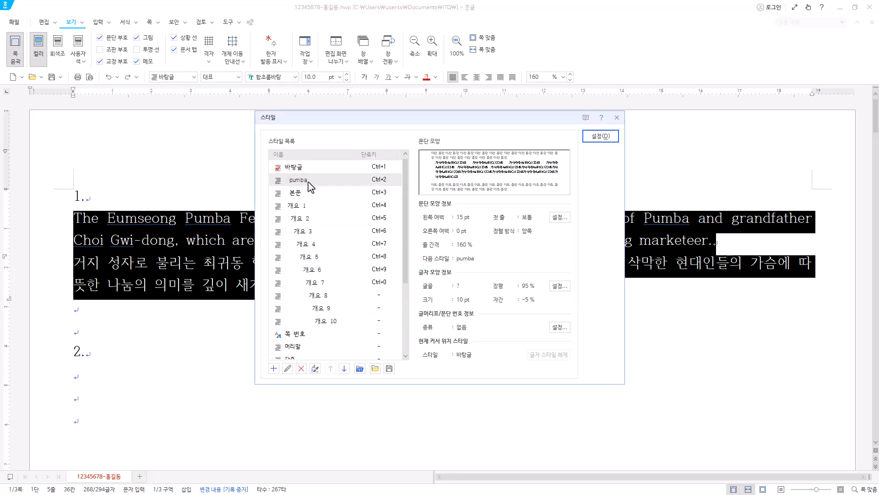
pyautogui.click(606, 138)
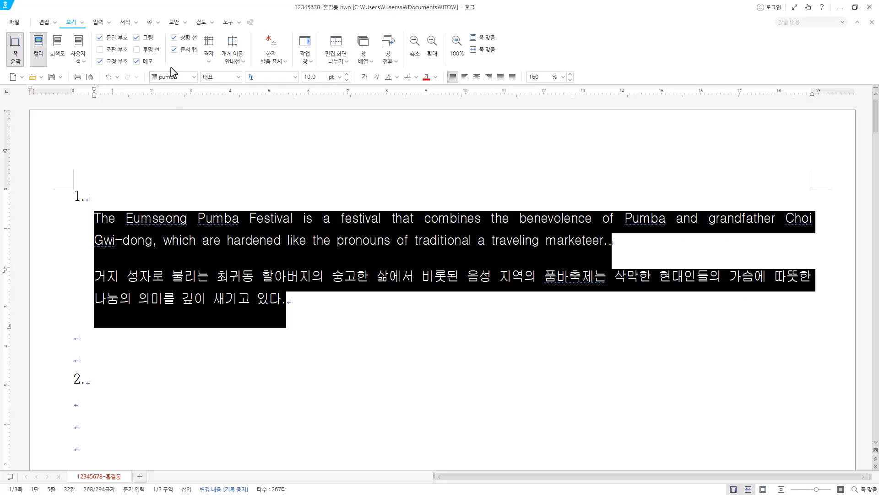
pyautogui.click(251, 240)
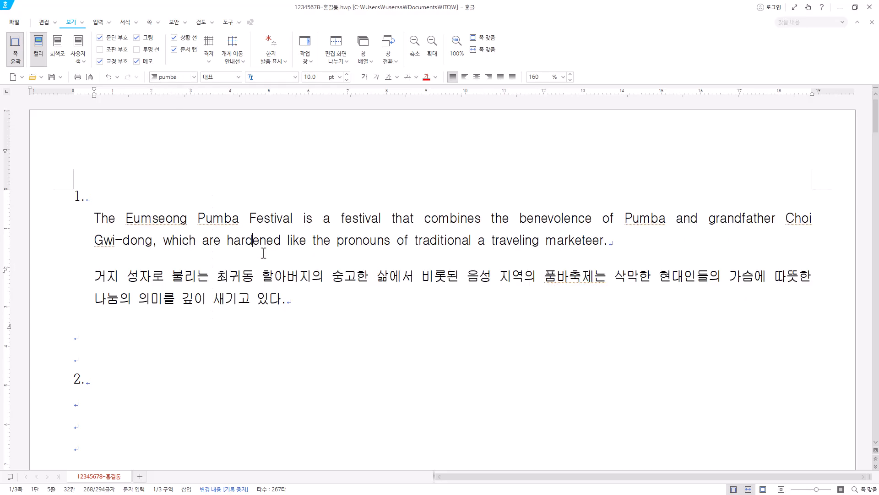
pyautogui.click(267, 240)
pyautogui.click(305, 240)
pyautogui.click(308, 274)
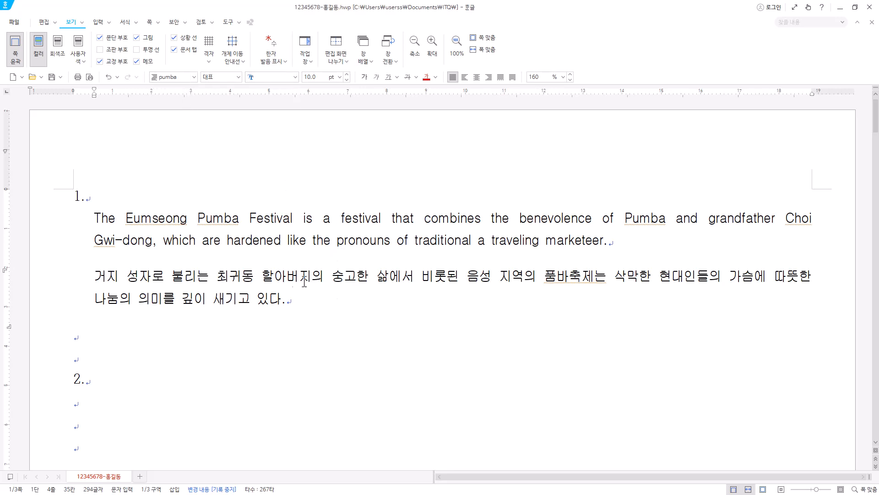
pyautogui.click(169, 197)
pyautogui.click(202, 331)
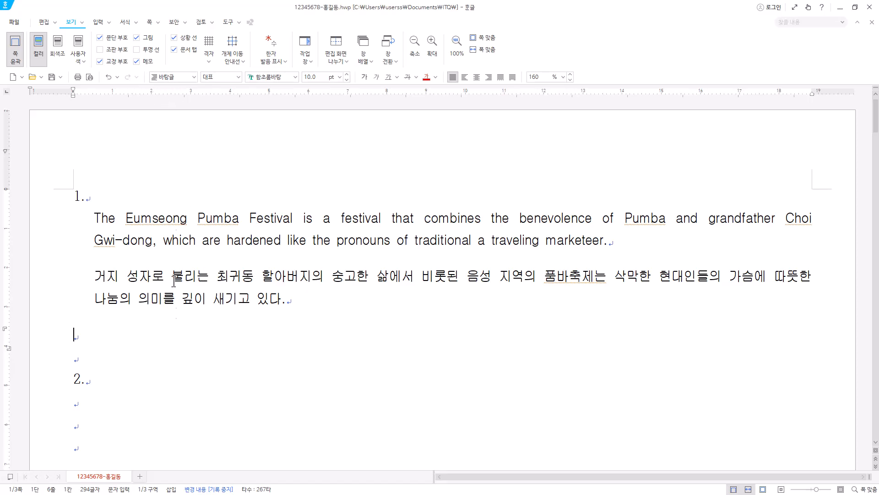
# Insert a table with 5 rows and 6 columns below item 2, with its width set to 단에 맞춤.
pyautogui.scroll(-3, 173, 364)
pyautogui.click(91, 280)
pyautogui.press('Hangul')
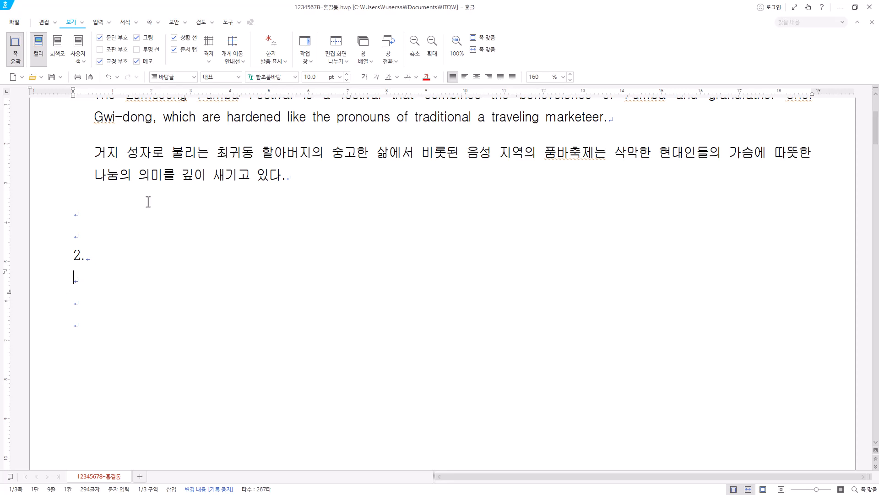
pyautogui.click(100, 23)
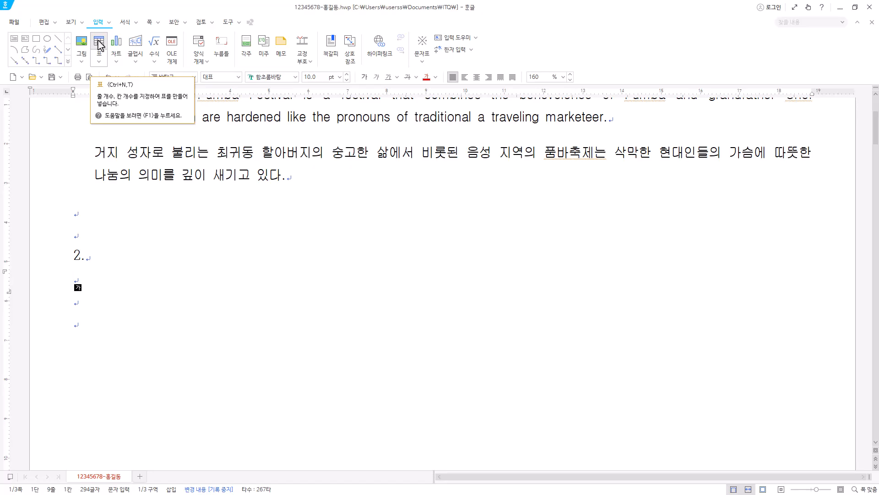
pyautogui.click(99, 44)
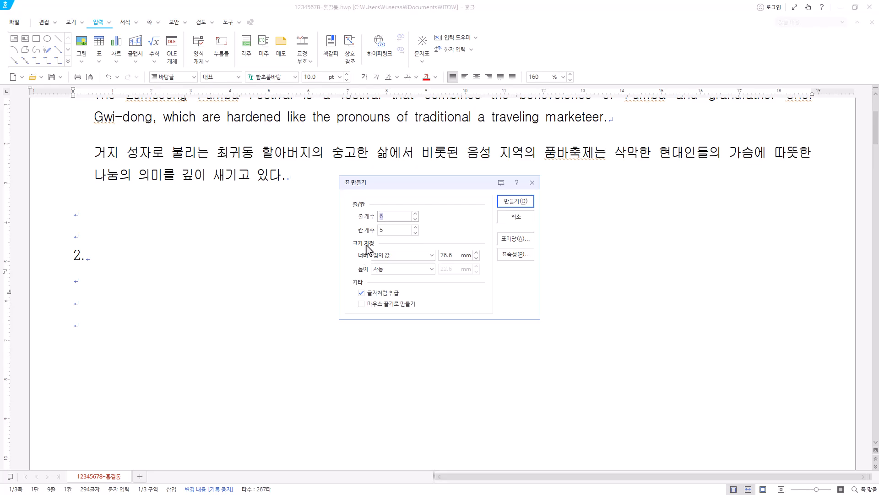
pyautogui.click(411, 258)
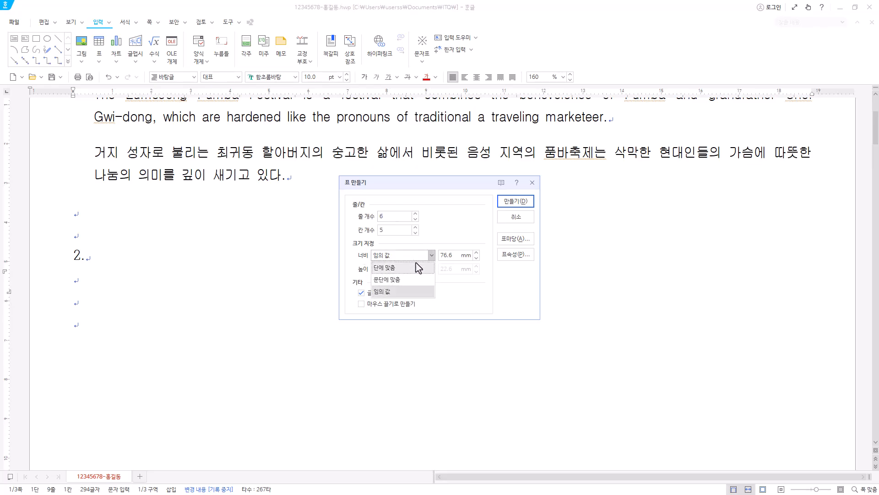
pyautogui.click(416, 271)
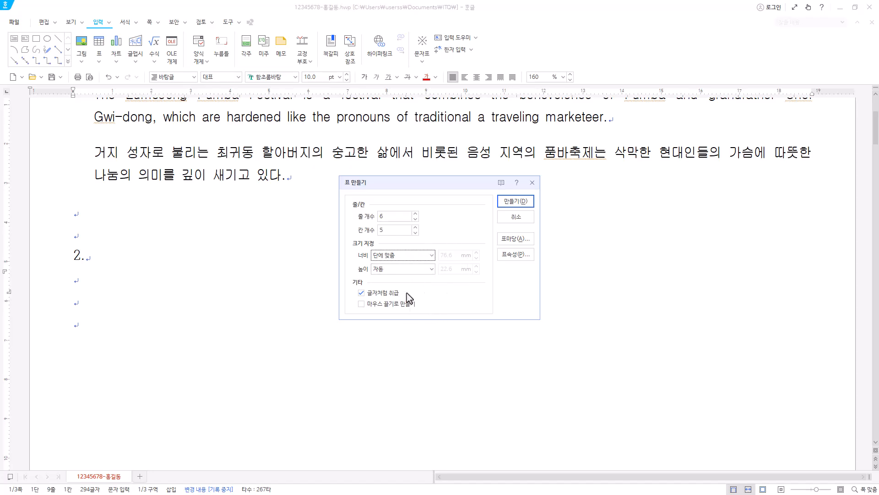
pyautogui.click(397, 218)
pyautogui.click(415, 227)
pyautogui.click(530, 202)
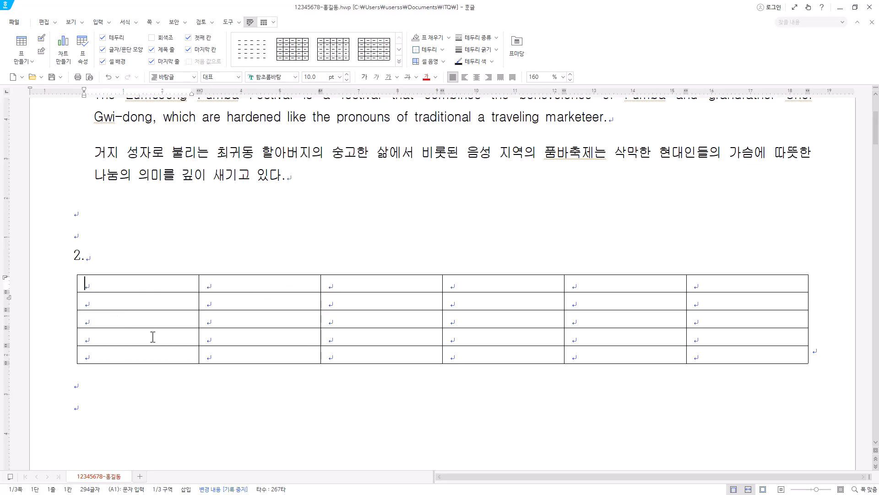
# Paste the prepared 구분, 2020년–2023년 and 평균 data into the table, starting at its first cell.
pyautogui.click(77, 289)
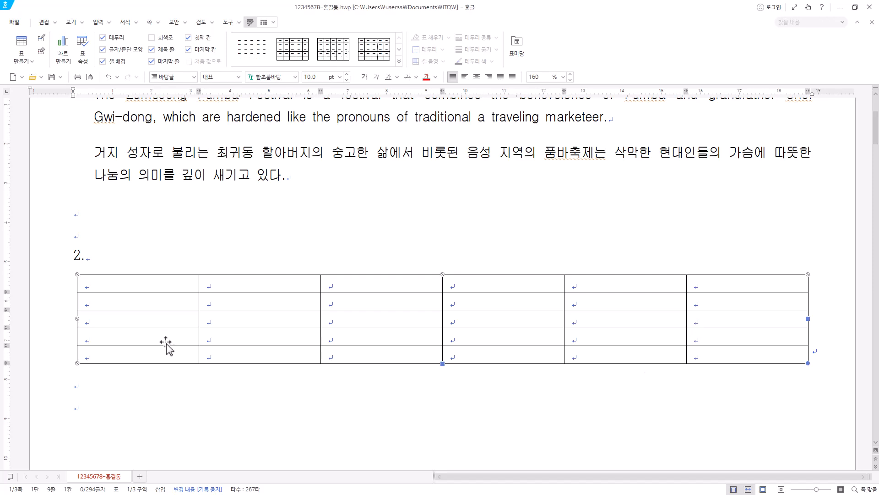
pyautogui.click(145, 271)
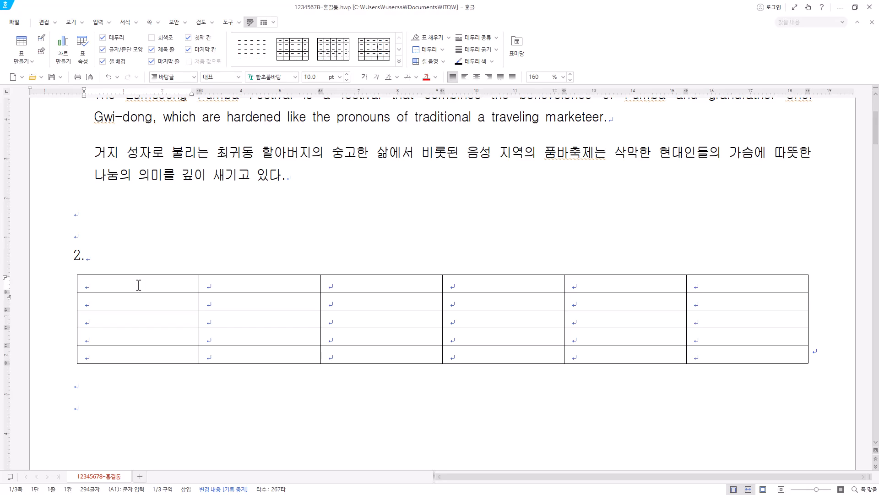
pyautogui.moveTo(138, 284)
pyautogui.mouseDown()
pyautogui.moveTo(692, 299)
pyautogui.moveTo(261, 281)
pyautogui.moveTo(148, 285)
pyautogui.mouseUp()
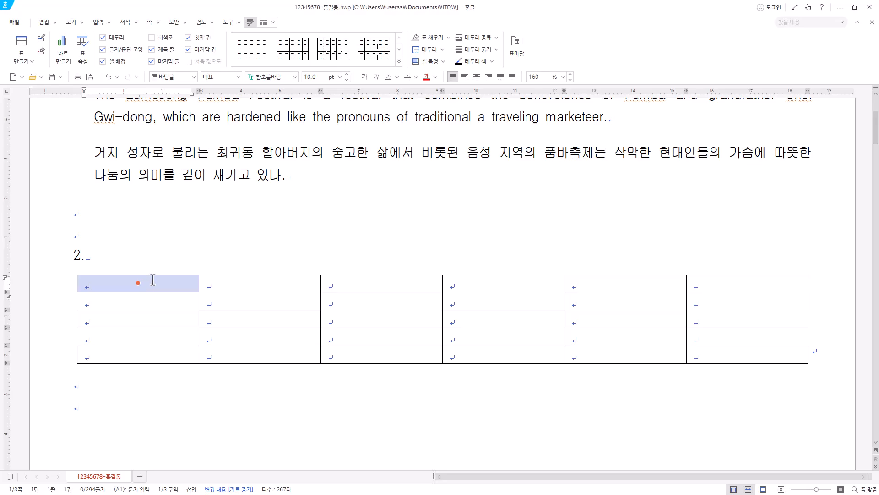
pyautogui.press('Escape')
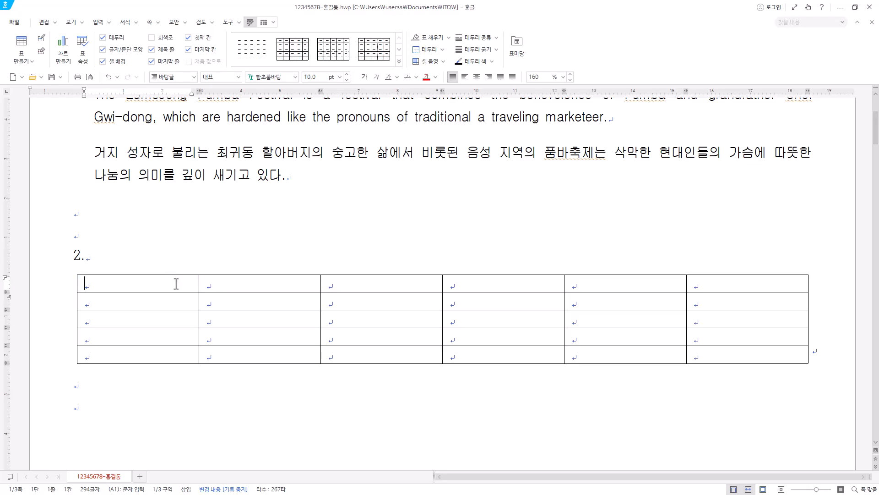
pyautogui.hotkey('ctrl', 'v')
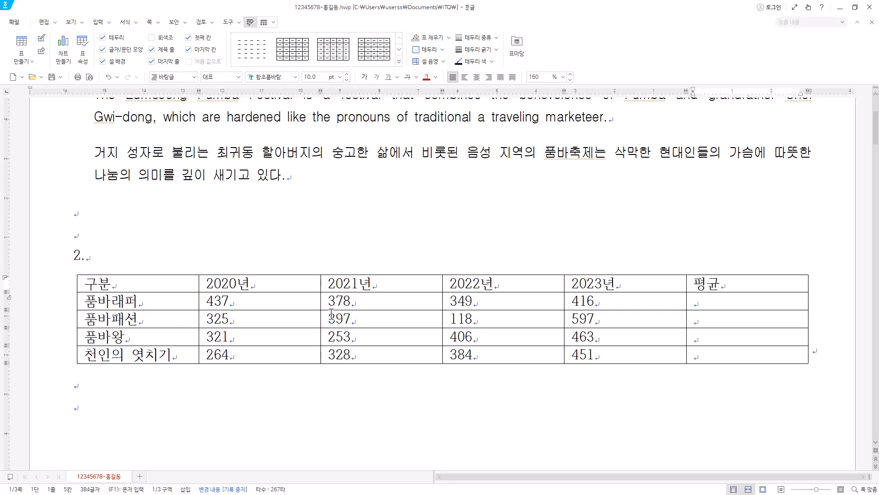
# Set the font of all table cells to 굴림 and centre their text.
pyautogui.moveTo(141, 281); pyautogui.dragTo(734, 356)
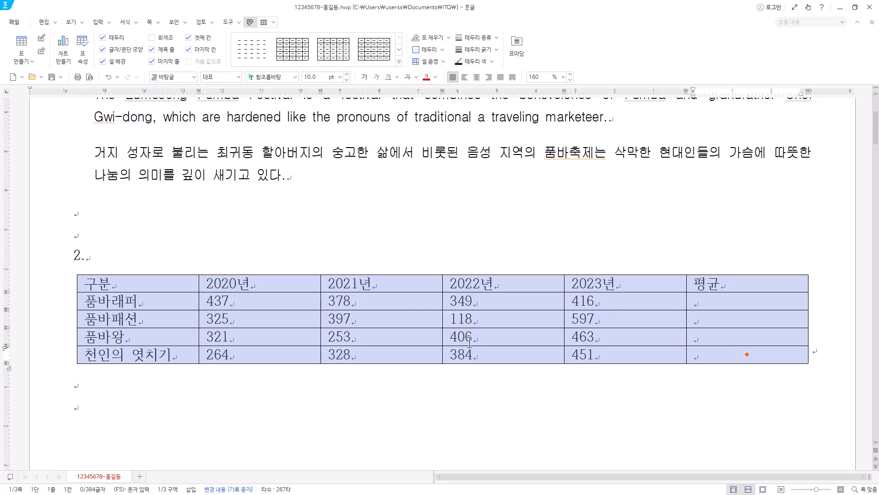
pyautogui.click(274, 77)
pyautogui.click(295, 77)
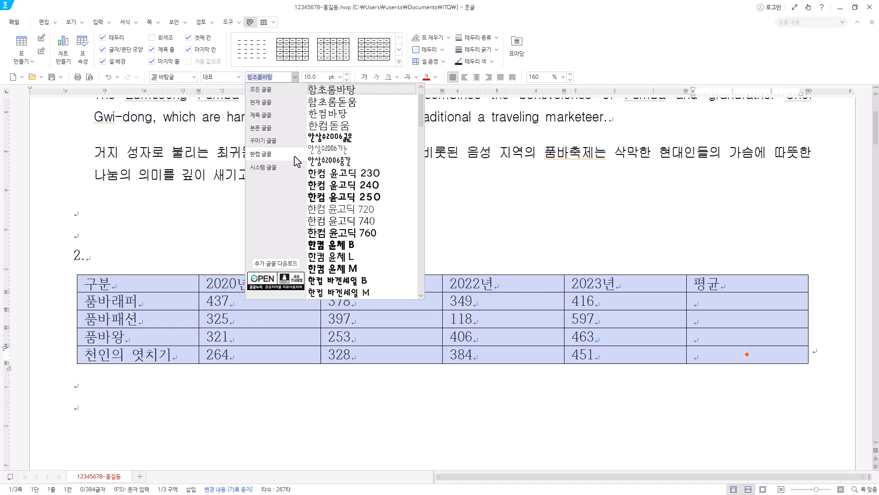
pyautogui.click(281, 91)
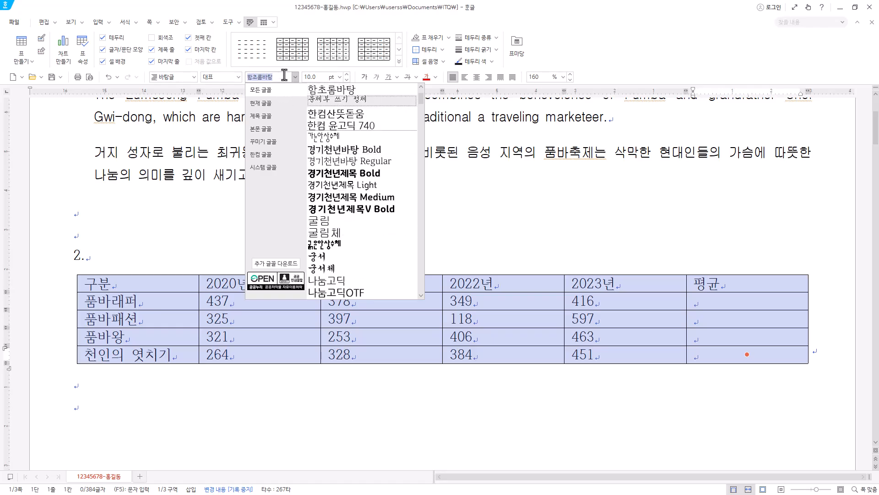
pyautogui.write('굴림')
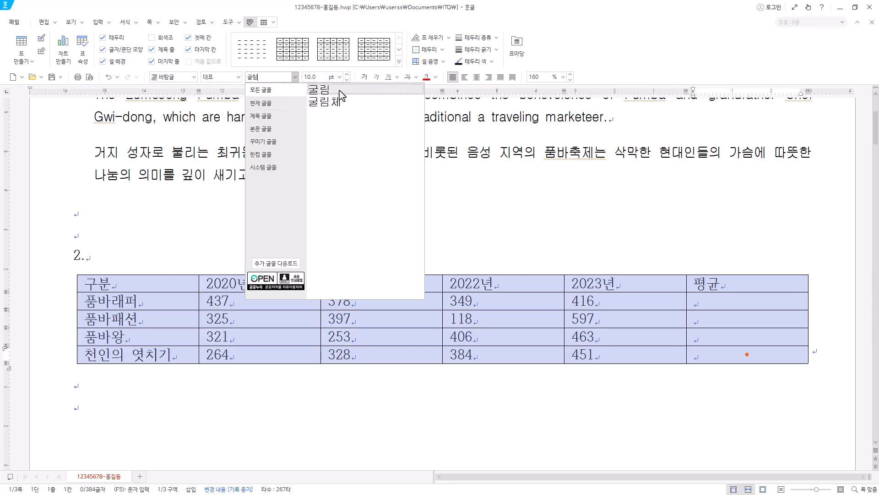
pyautogui.click(332, 90)
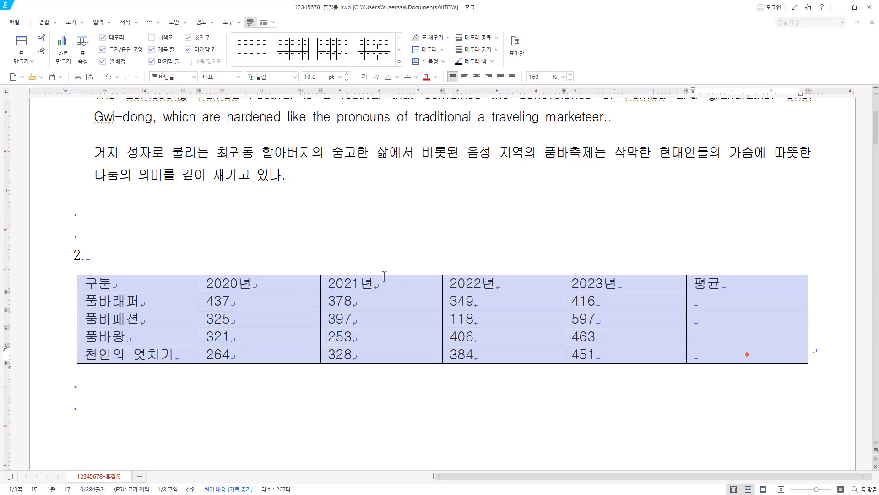
pyautogui.click(477, 79)
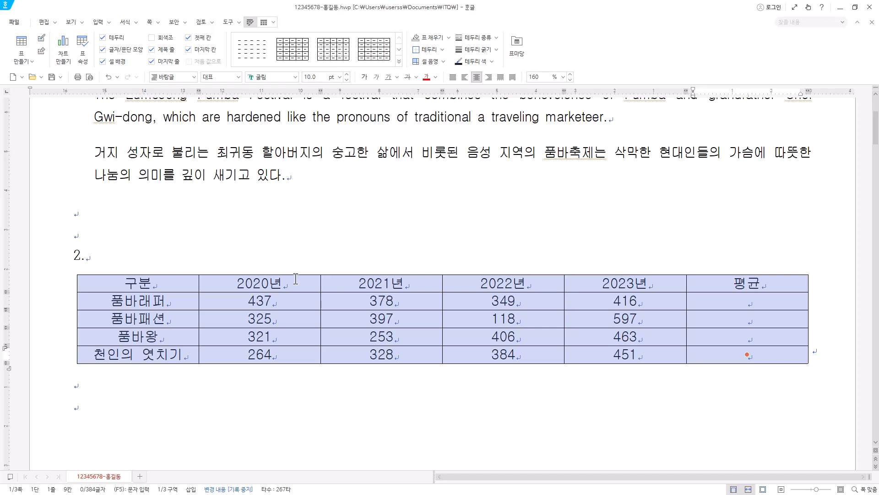
# Right-align the yearly number cells and the empty 평균 cells beneath the header row.
pyautogui.moveTo(272, 300); pyautogui.dragTo(626, 354)
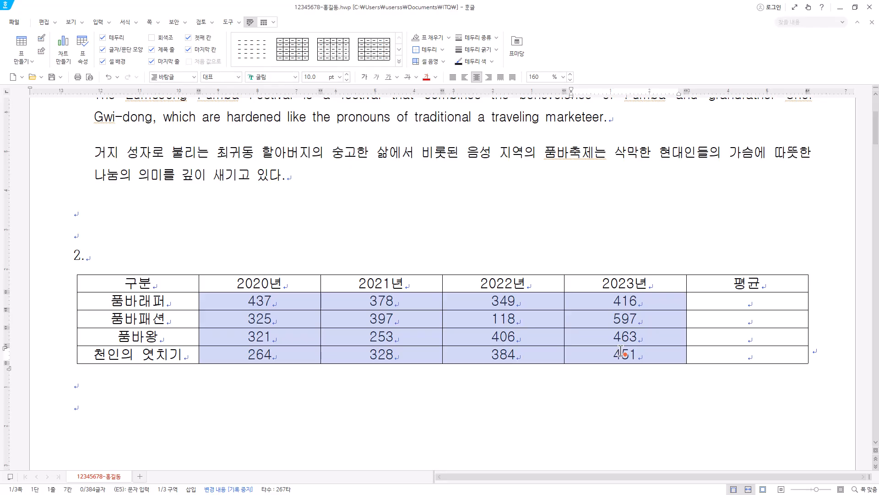
pyautogui.moveTo(621, 352); pyautogui.dragTo(803, 353)
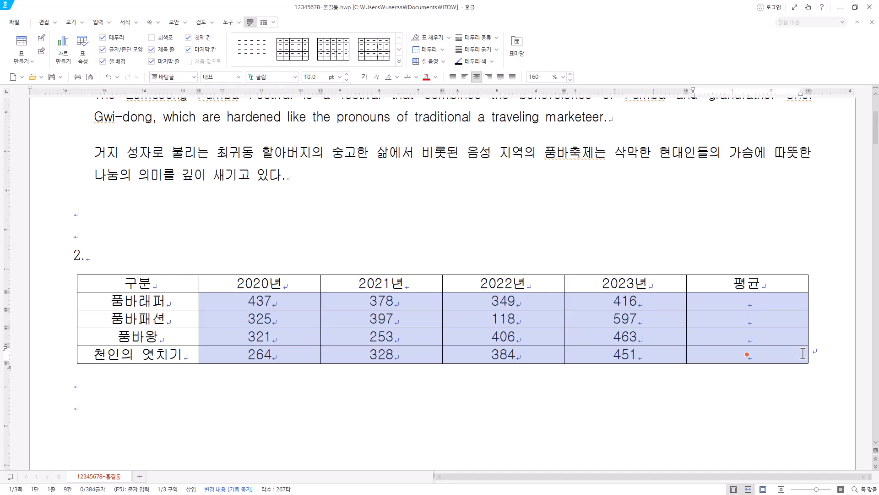
pyautogui.click(489, 77)
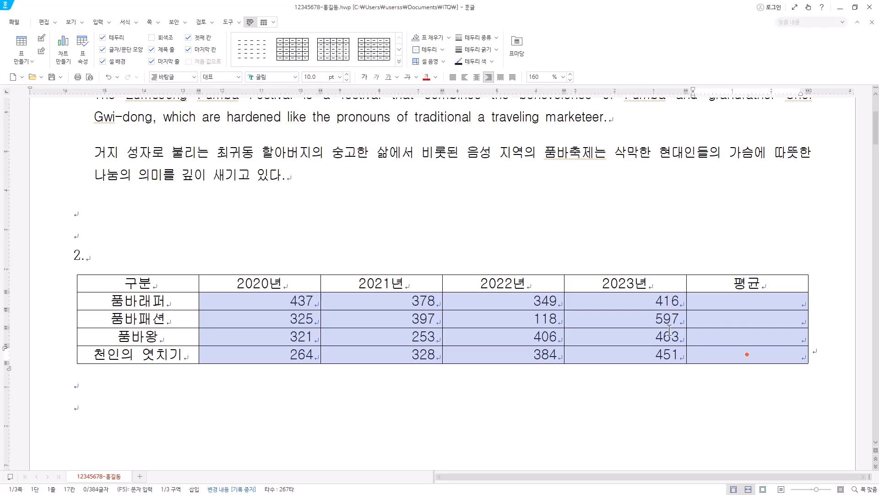
pyautogui.moveTo(759, 305); pyautogui.dragTo(768, 347)
pyautogui.click(773, 358)
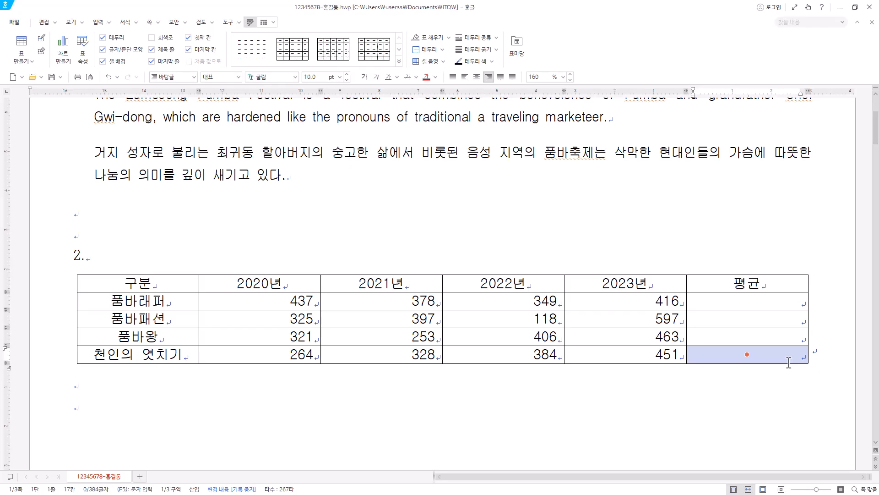
pyautogui.moveTo(273, 304); pyautogui.dragTo(765, 349)
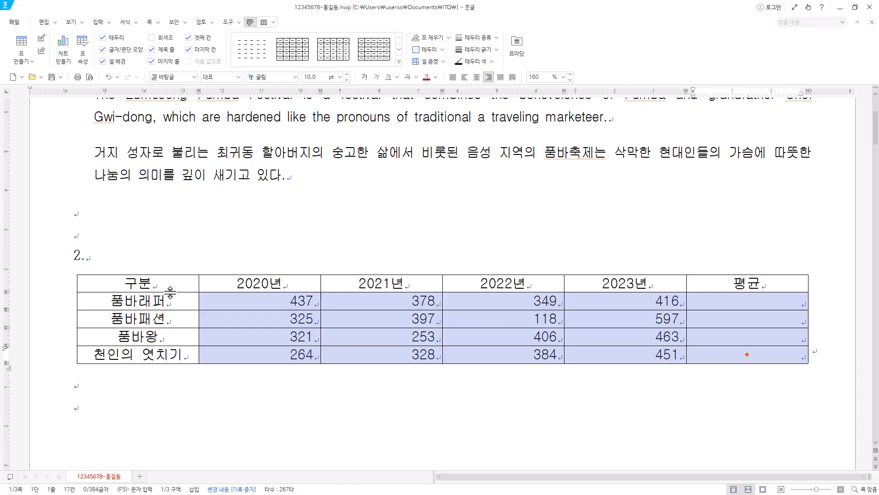
# Fill the cells from the 구분 header through the 2023년 value of 품바왕 with yellow (RGB 255,255,0), switching the colour palette to 기본.
pyautogui.moveTo(167, 288); pyautogui.dragTo(608, 333)
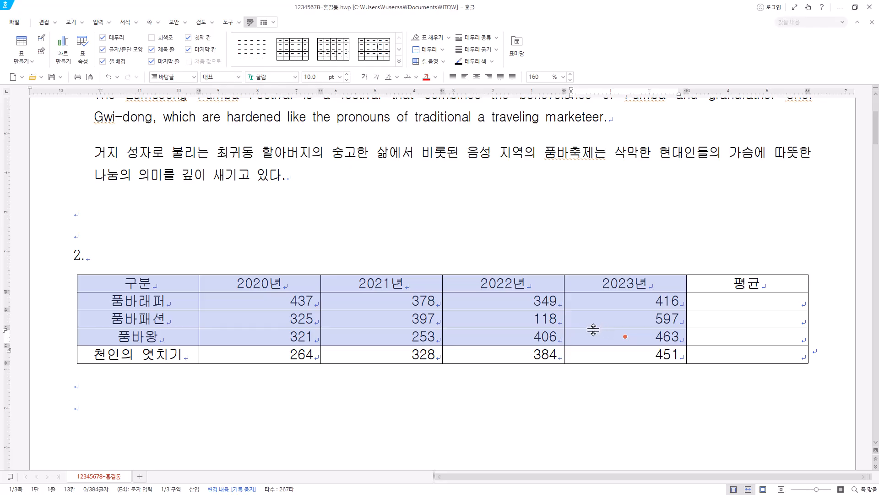
pyautogui.press('c')
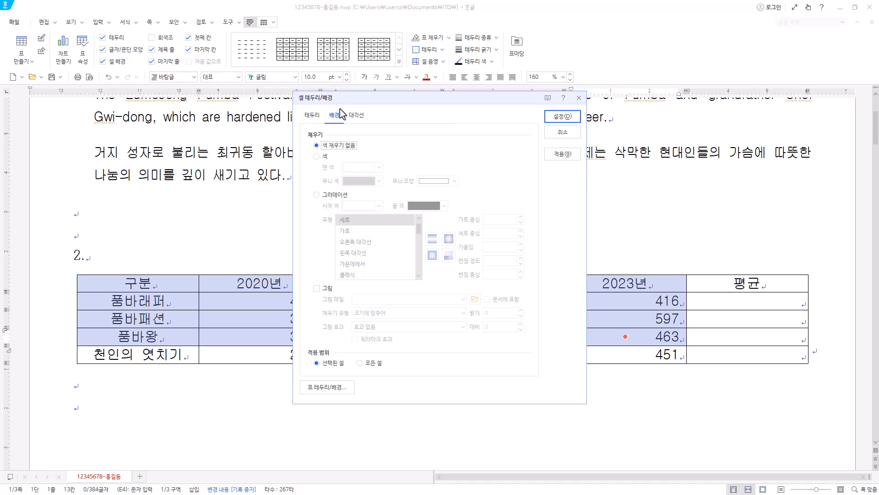
pyautogui.click(326, 157)
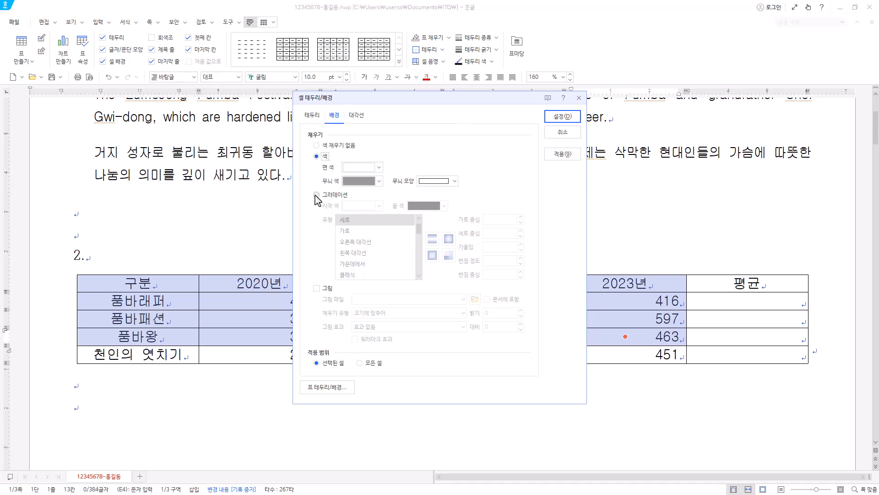
pyautogui.click(379, 167)
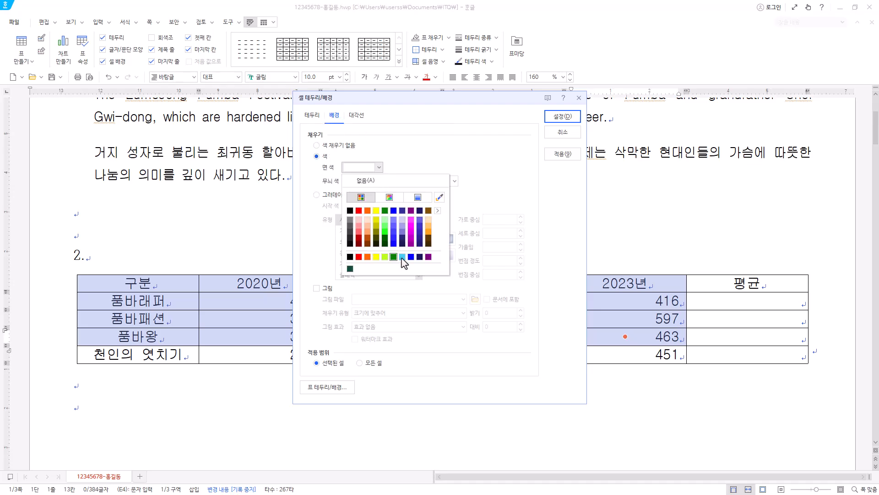
pyautogui.click(438, 211)
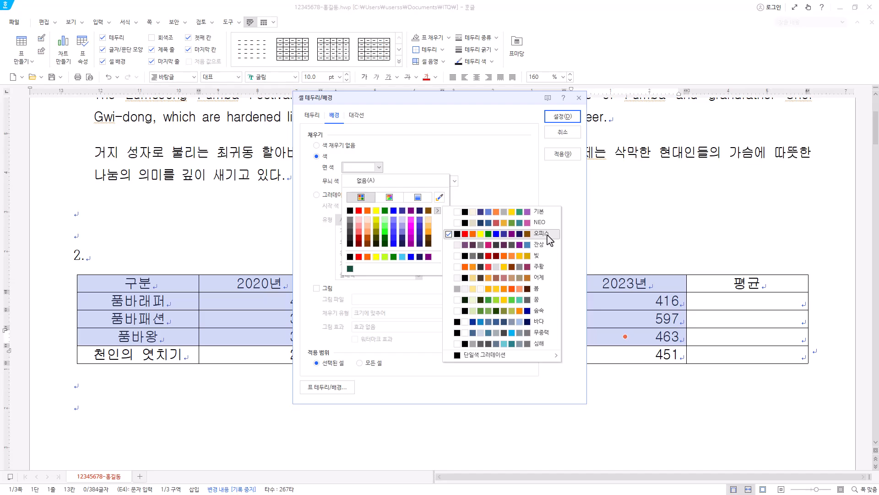
pyautogui.click(535, 213)
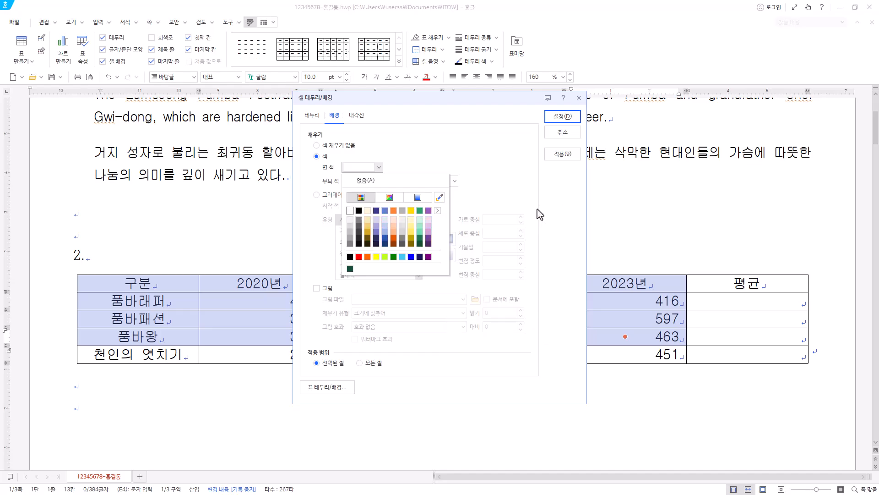
pyautogui.click(438, 210)
pyautogui.click(443, 179)
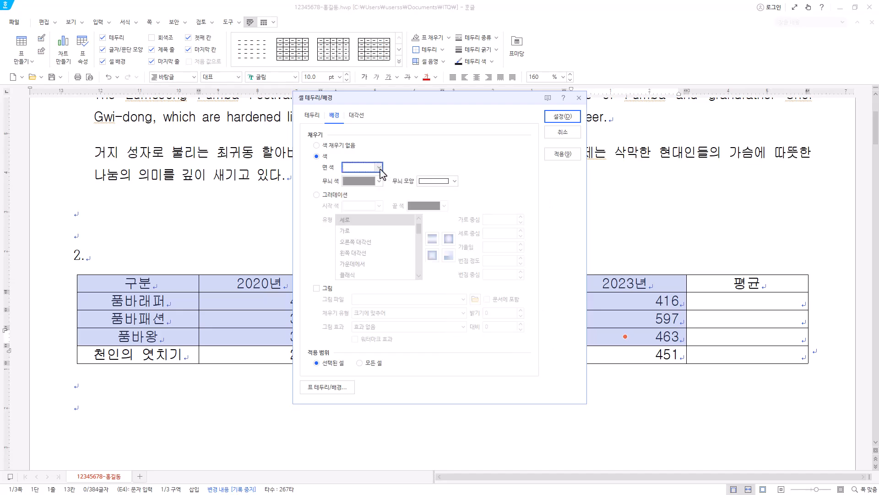
pyautogui.click(379, 167)
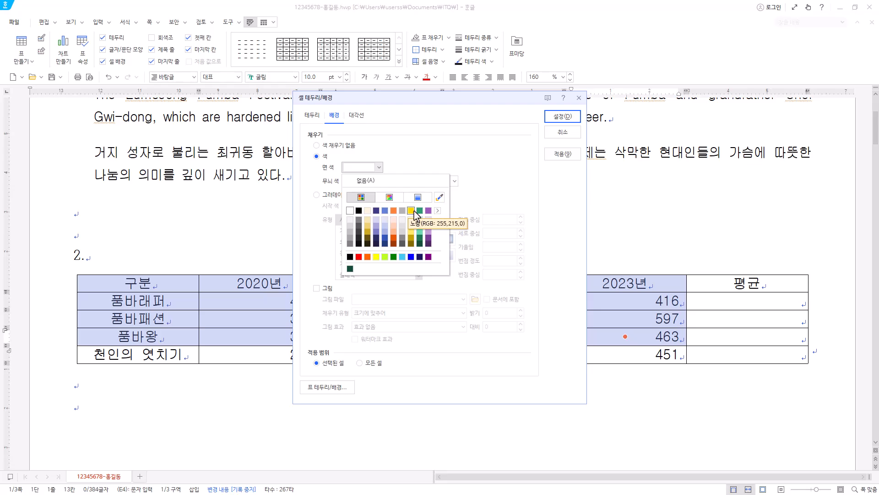
pyautogui.click(376, 257)
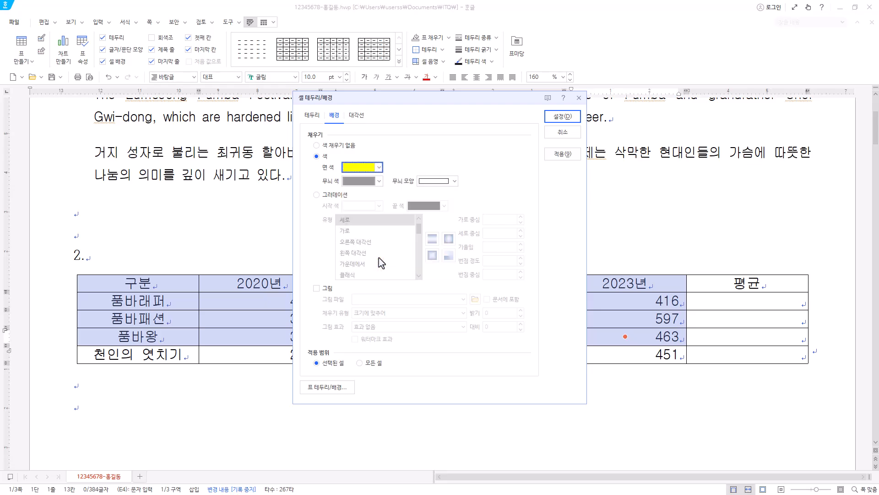
pyautogui.click(563, 117)
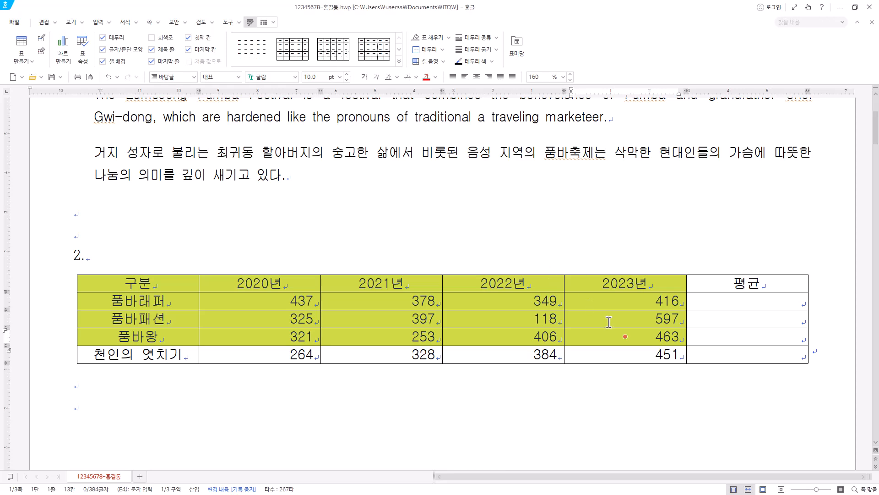
# Calculate the block averages of the 2020년–2023년 values into the 평균 cells for 품바래퍼, 품바패션 and 품바왕.
pyautogui.click(745, 303)
pyautogui.moveTo(206, 303); pyautogui.dragTo(751, 339)
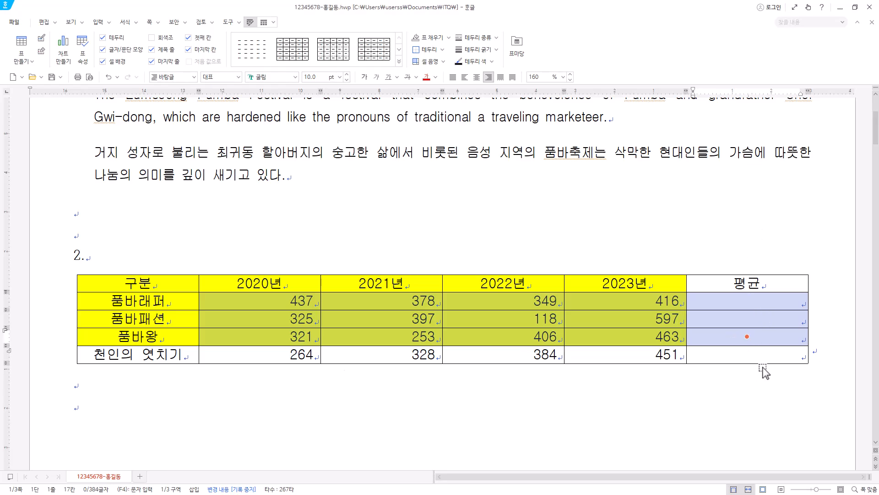
pyautogui.moveTo(292, 302); pyautogui.dragTo(722, 343)
pyautogui.rightClick(663, 297)
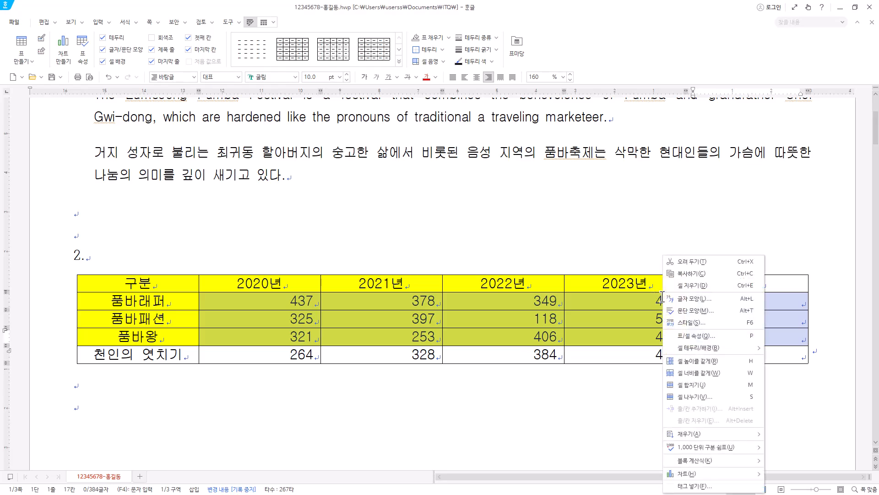
pyautogui.moveTo(715, 463)
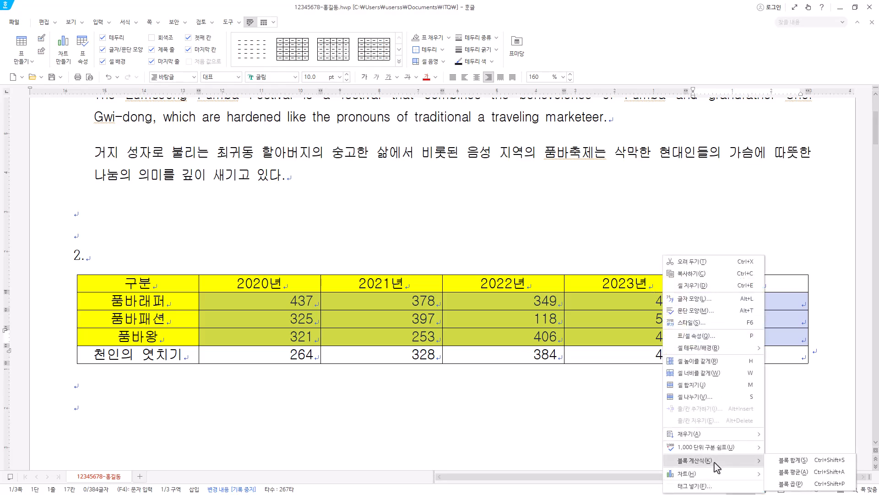
pyautogui.click(812, 473)
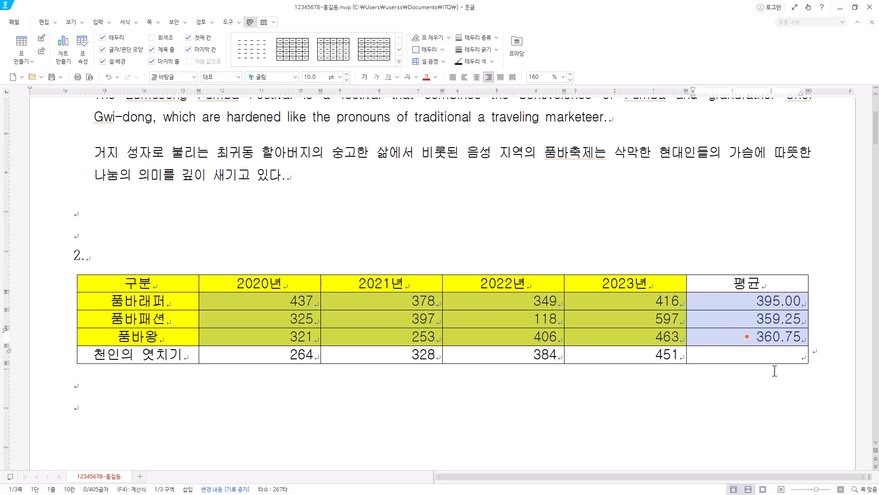
# Examine the formula and number format options of the 품바래퍼 average, leaving the formula settings without changes.
pyautogui.click(787, 299)
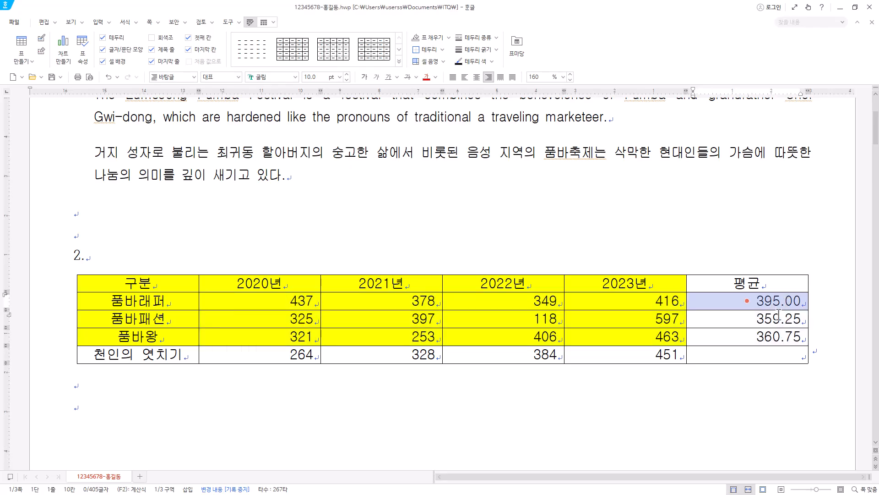
pyautogui.press('Escape')
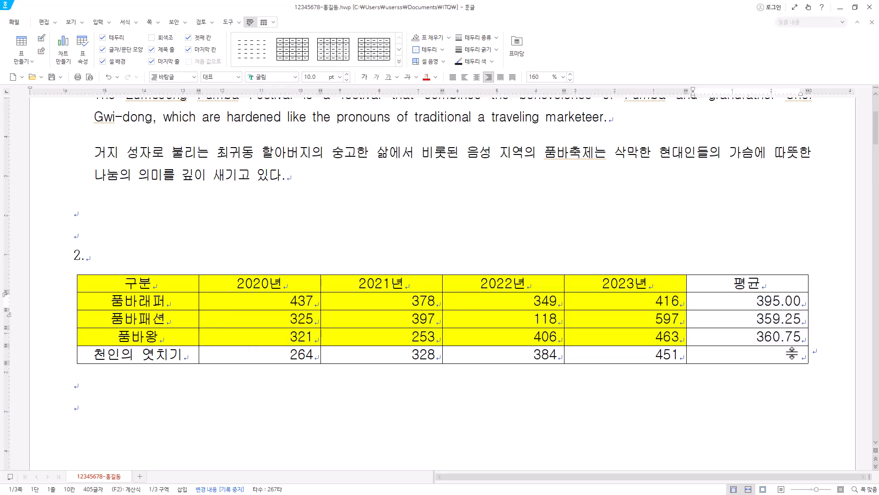
pyautogui.click(781, 301)
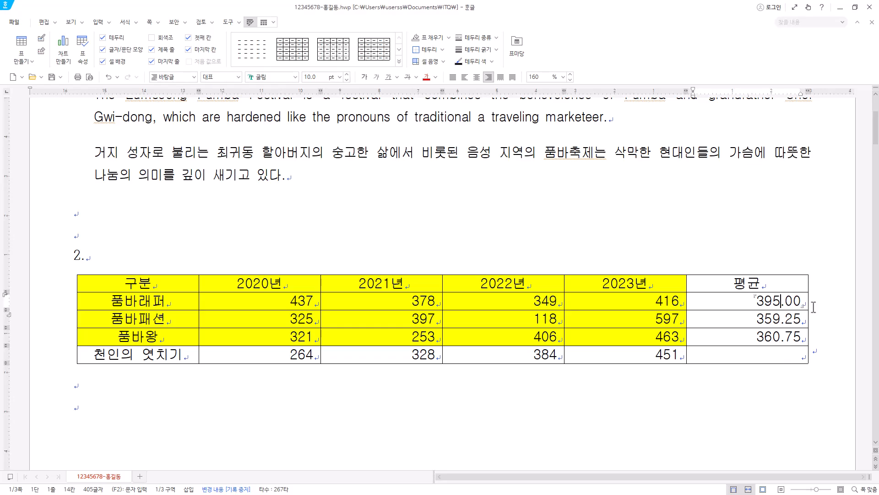
pyautogui.rightClick(779, 302)
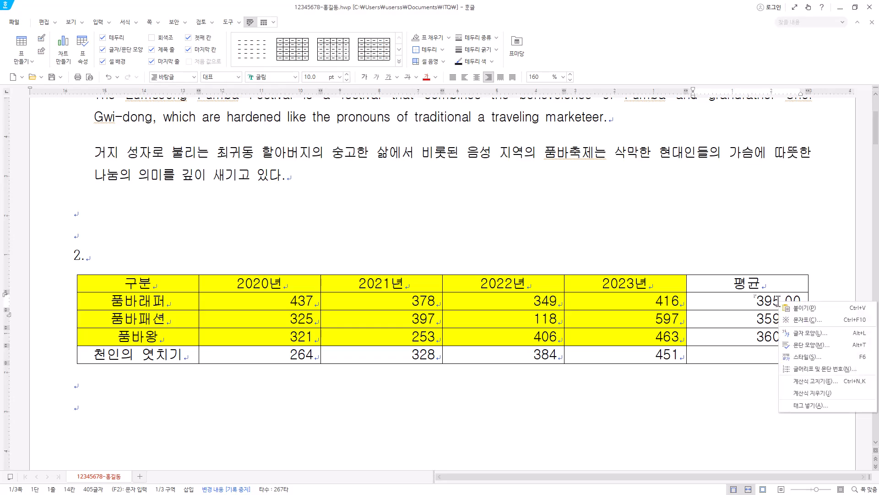
pyautogui.click(815, 381)
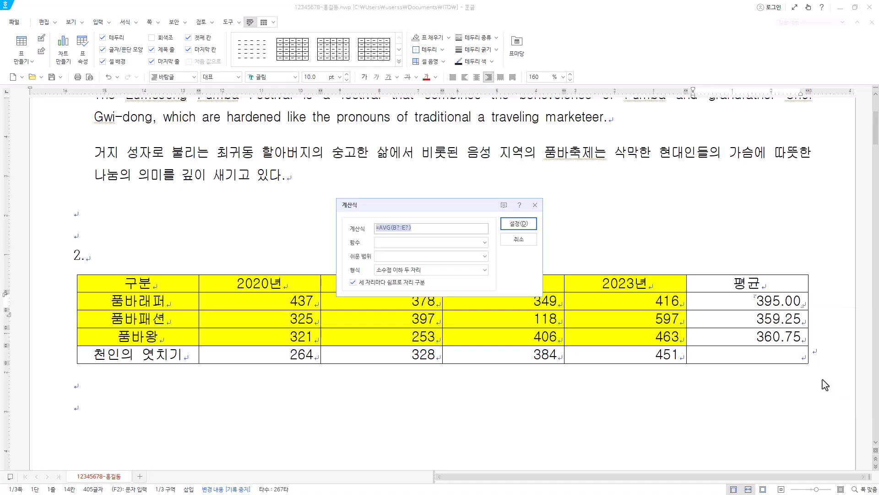
pyautogui.click(446, 271)
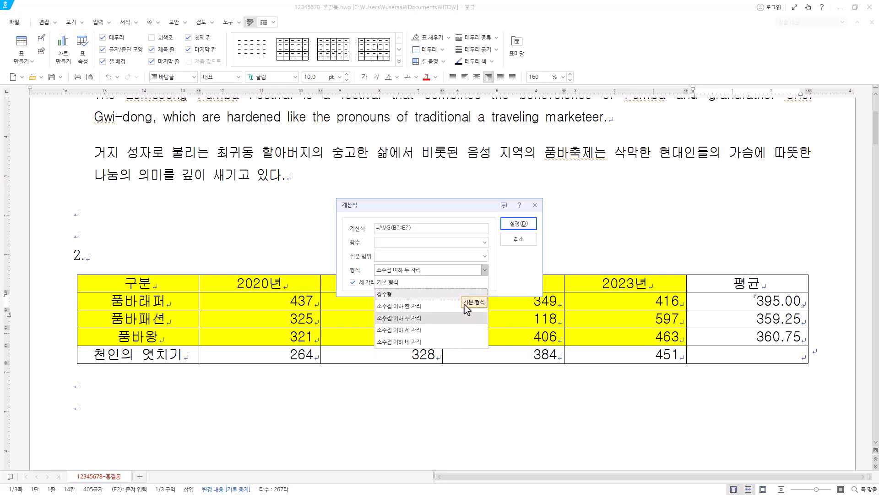
pyautogui.click(535, 205)
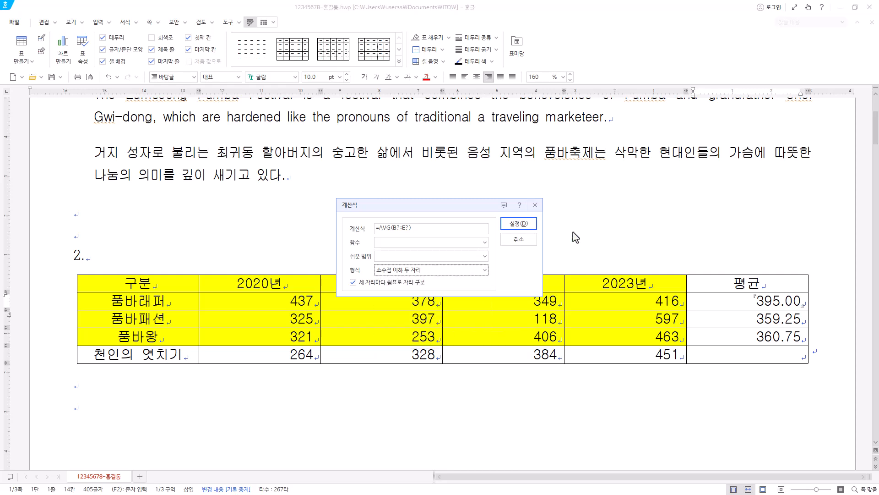
pyautogui.click(534, 205)
pyautogui.moveTo(778, 302); pyautogui.dragTo(747, 337)
pyautogui.click(779, 274)
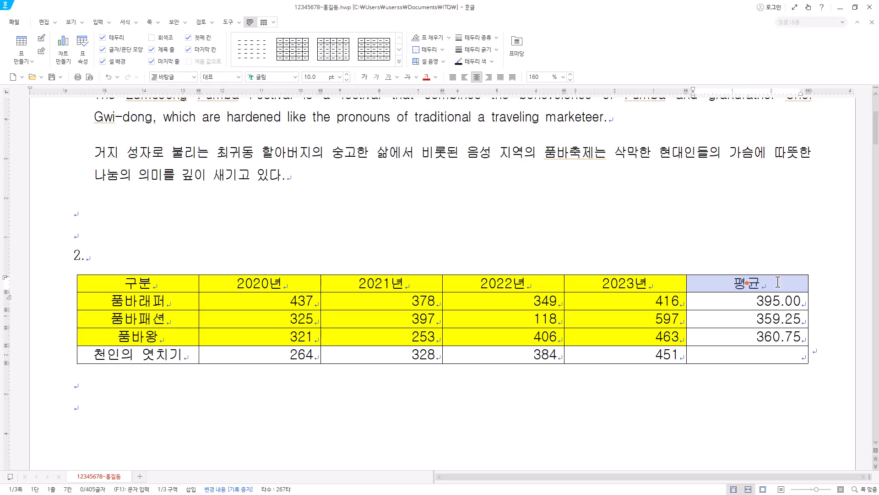
pyautogui.click(785, 303)
pyautogui.click(783, 323)
pyautogui.click(783, 341)
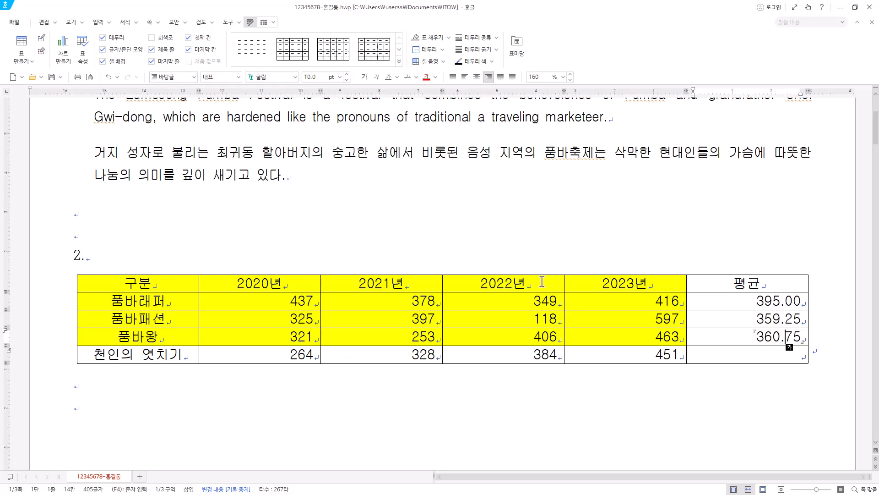
# Add a caption above the table and replace its default text with the prepared title 품바축제 관람객 현황(단위 : 천 명).
pyautogui.click(264, 23)
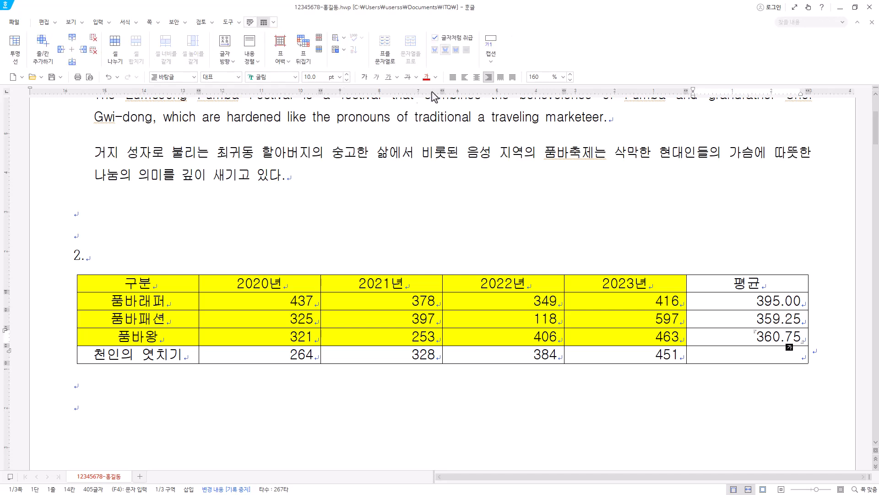
pyautogui.click(496, 58)
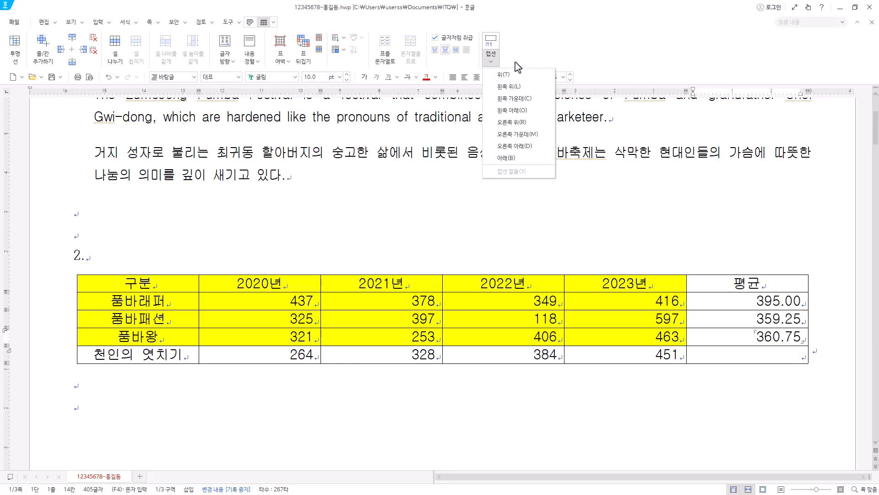
pyautogui.click(518, 55)
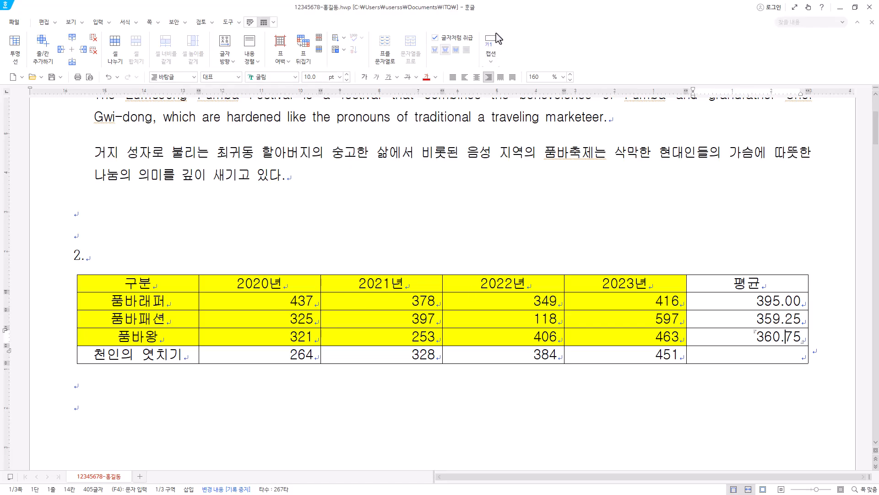
pyautogui.click(491, 60)
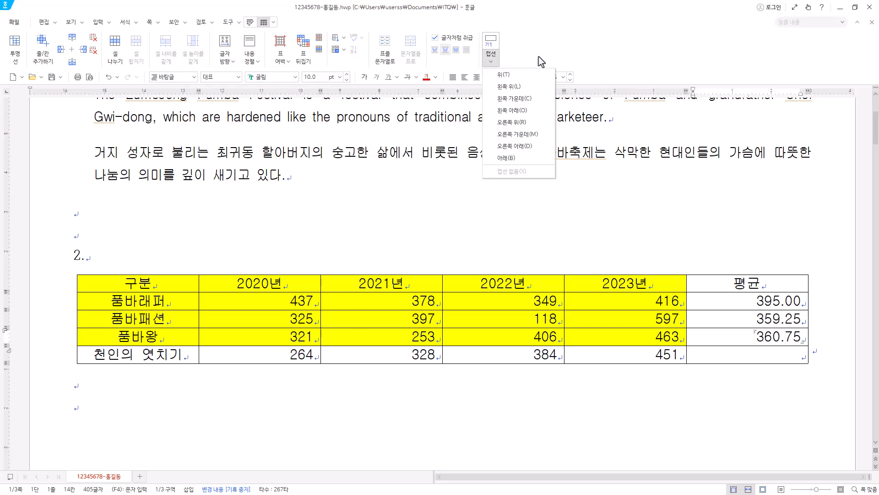
pyautogui.click(504, 78)
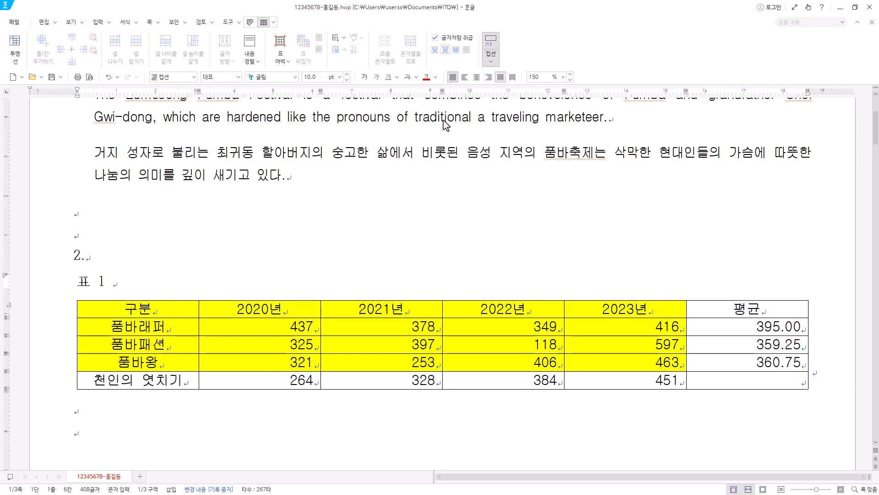
pyautogui.moveTo(136, 285); pyautogui.dragTo(63, 288)
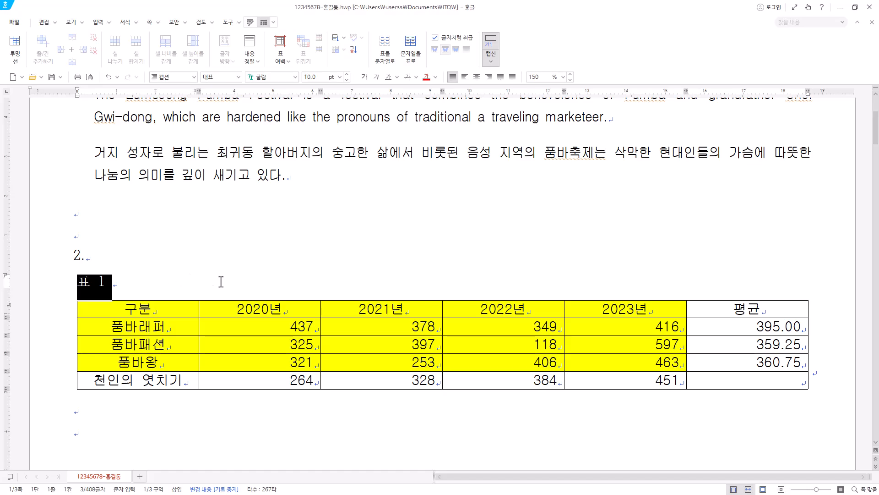
pyautogui.hotkey('ctrl', 'v')
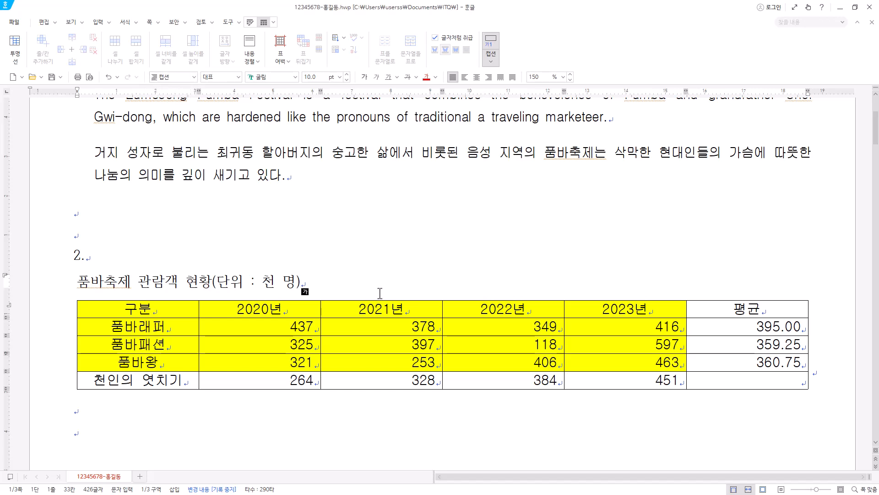
# Set the table caption's font to 굴림 and right-align it.
pyautogui.moveTo(323, 287); pyautogui.dragTo(75, 285)
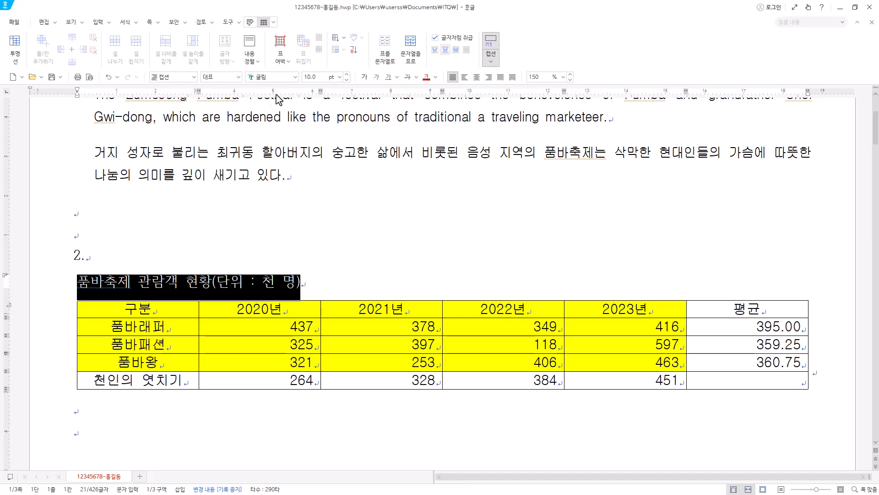
pyautogui.click(281, 77)
pyautogui.press('Return')
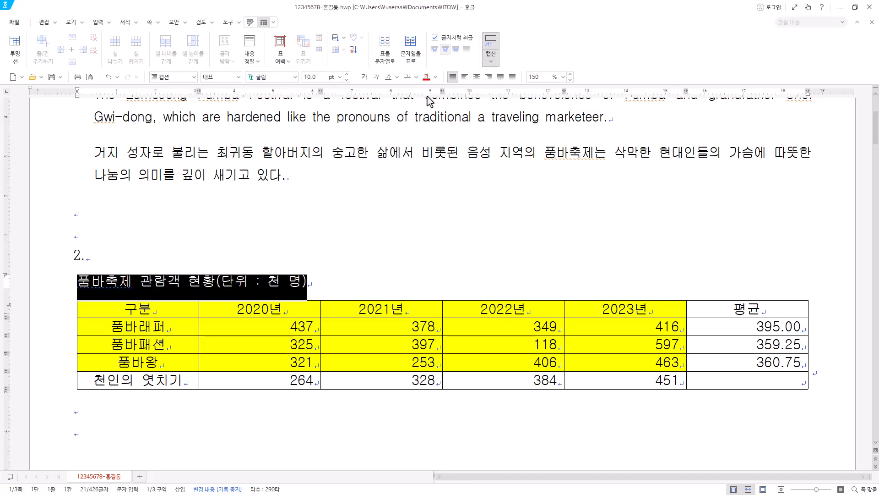
pyautogui.click(488, 78)
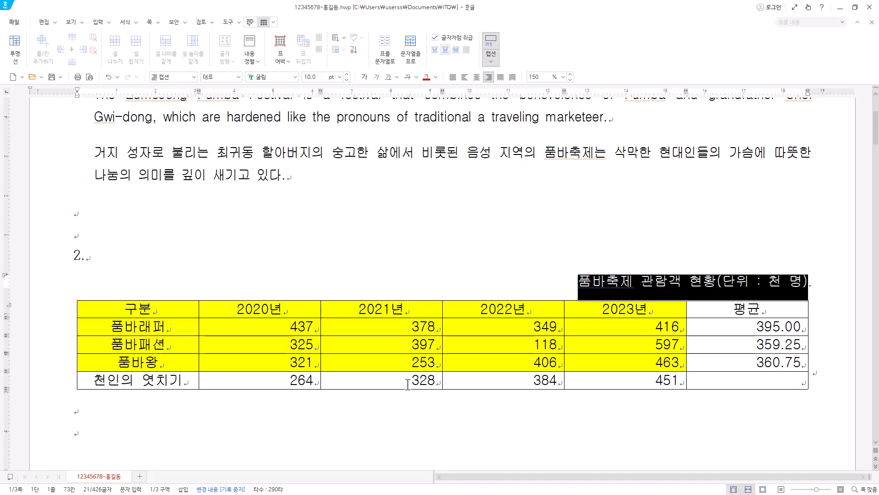
# Apply a 0.5 mm double-line border to the outside edges of the whole table.
pyautogui.moveTo(174, 304); pyautogui.dragTo(779, 386)
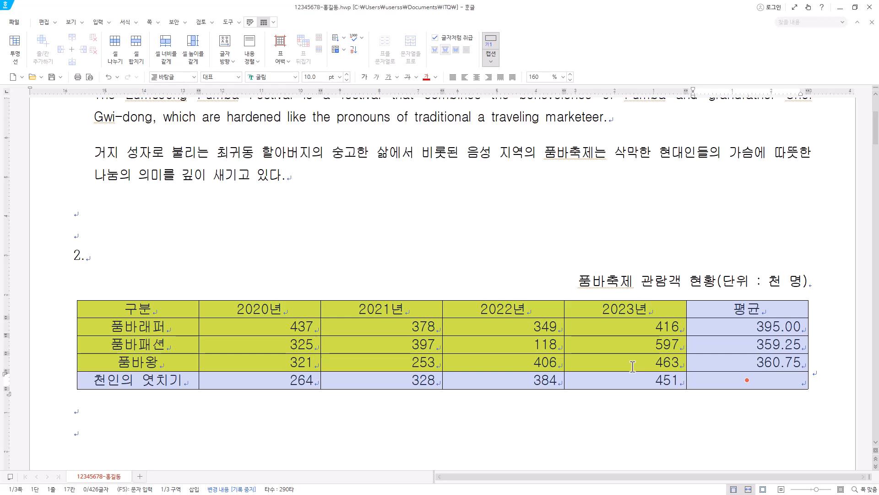
pyautogui.press('l')
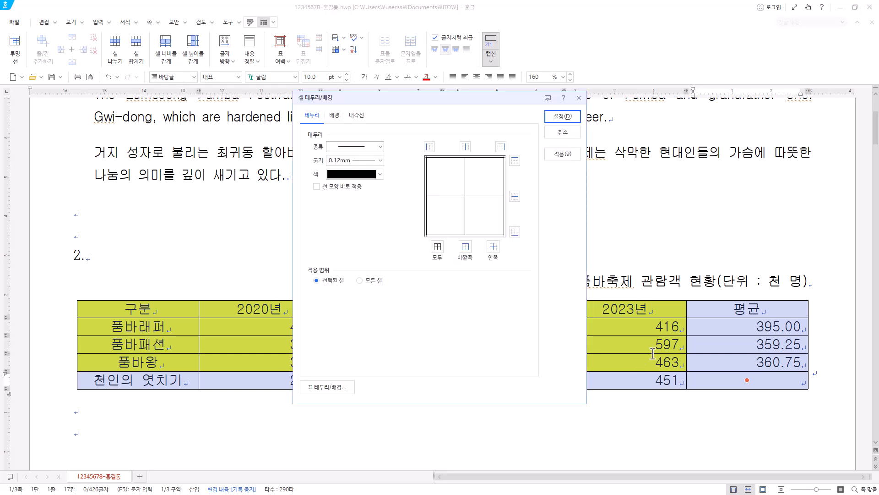
pyautogui.click(334, 117)
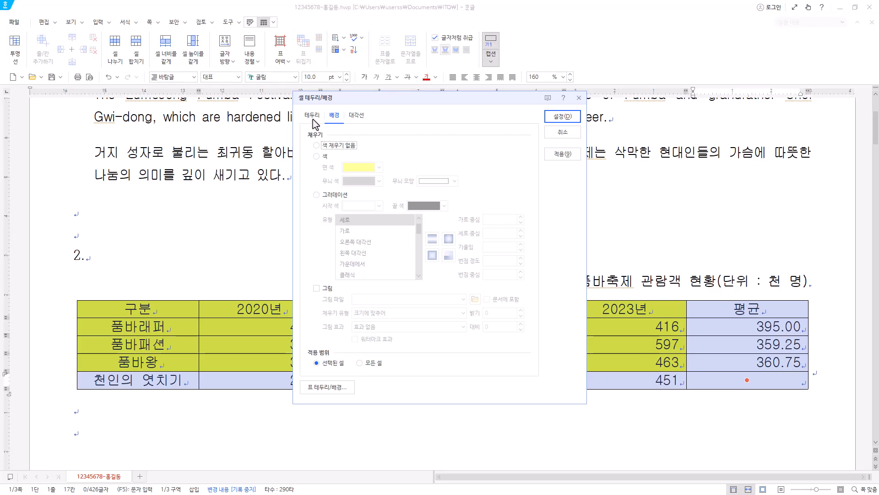
pyautogui.click(313, 119)
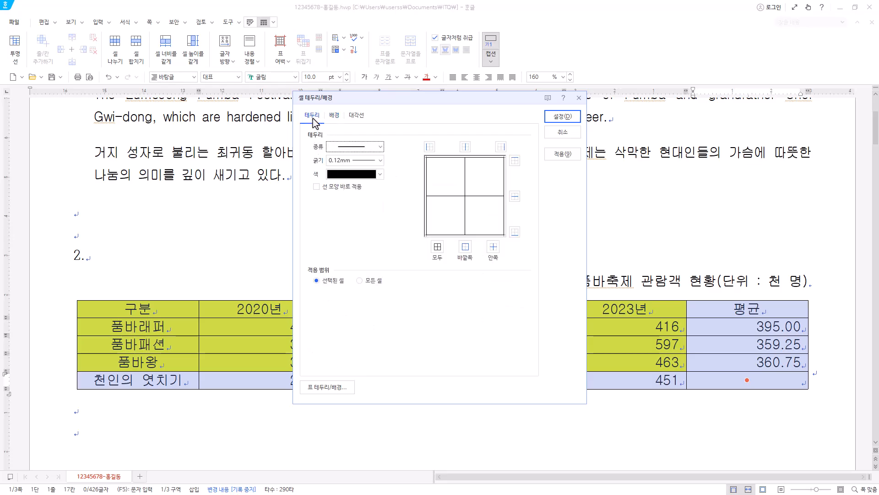
pyautogui.click(317, 187)
pyautogui.click(320, 187)
pyautogui.click(325, 188)
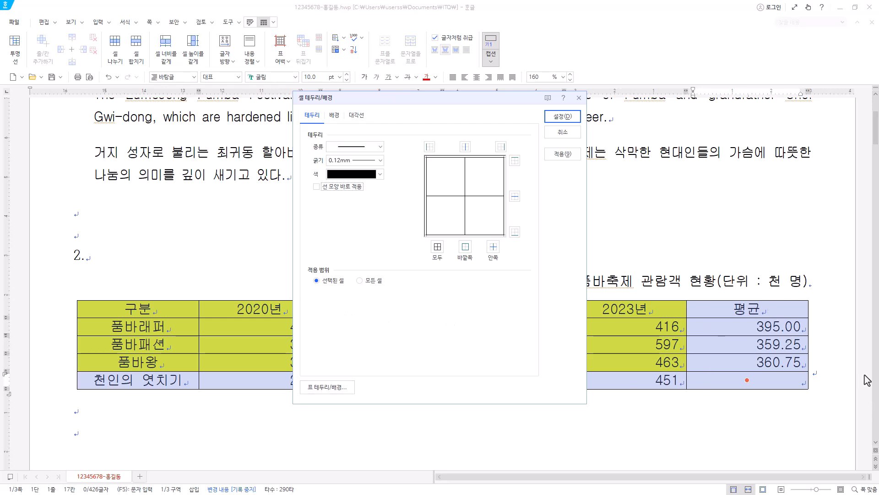
pyautogui.click(372, 150)
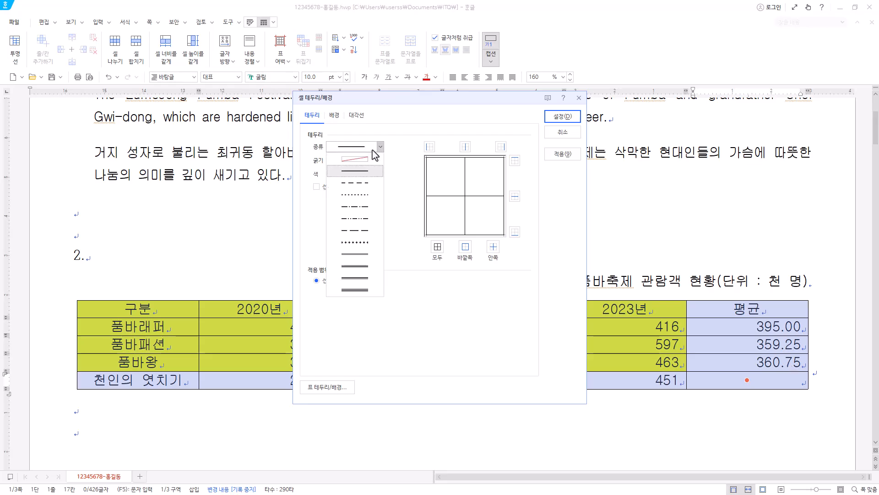
pyautogui.click(360, 257)
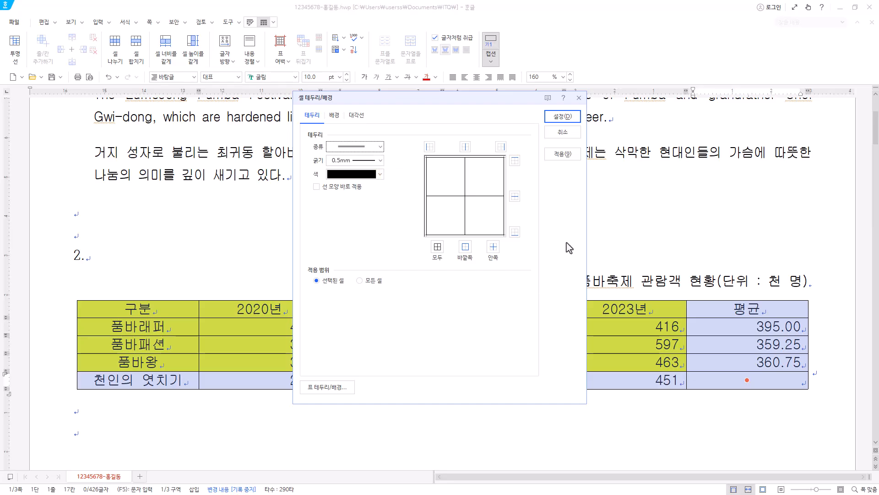
pyautogui.click(468, 250)
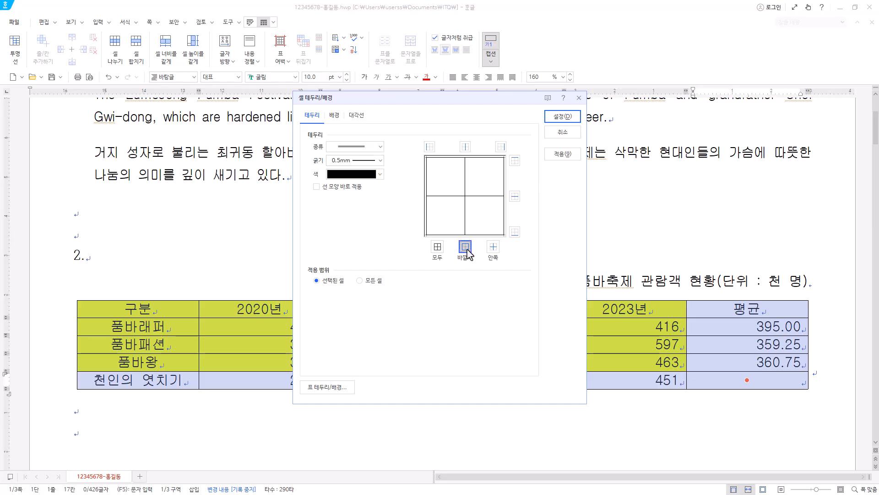
pyautogui.click(570, 119)
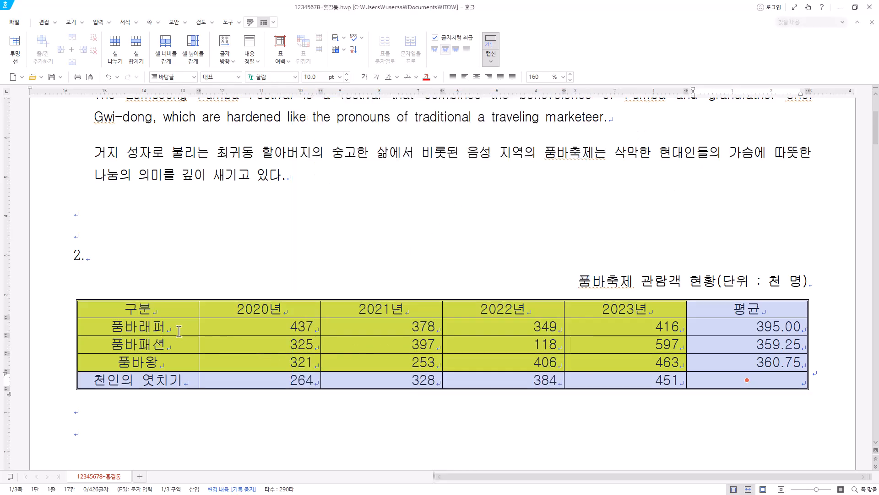
# Apply a 0.5 mm double-line border to the lower edge of the table's header row.
pyautogui.moveTo(146, 311); pyautogui.dragTo(742, 315)
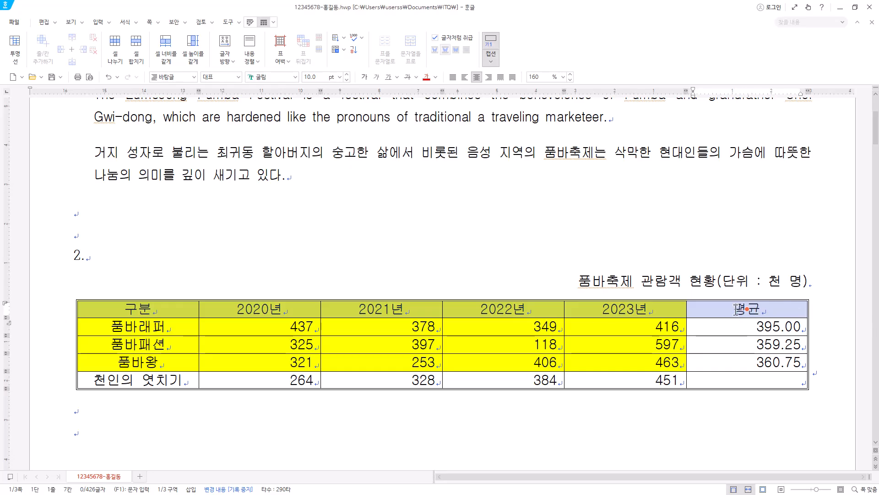
pyautogui.press('l')
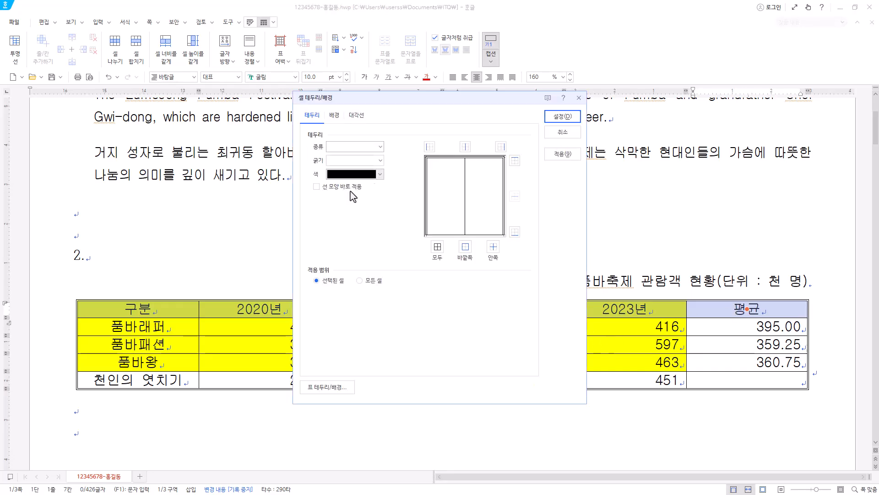
pyautogui.click(379, 146)
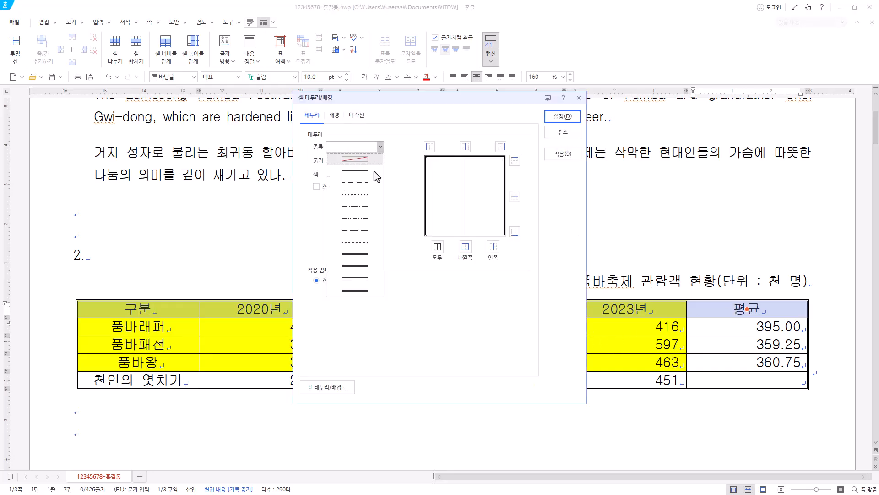
pyautogui.click(366, 256)
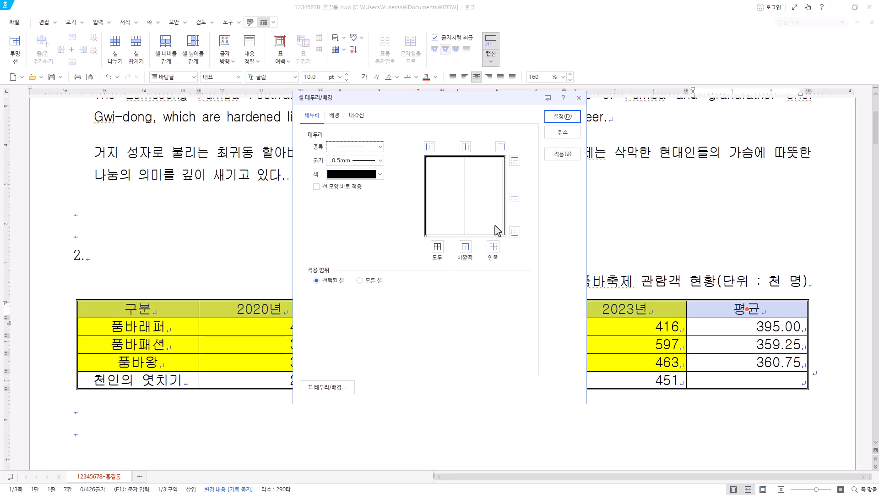
pyautogui.click(515, 233)
pyautogui.click(566, 117)
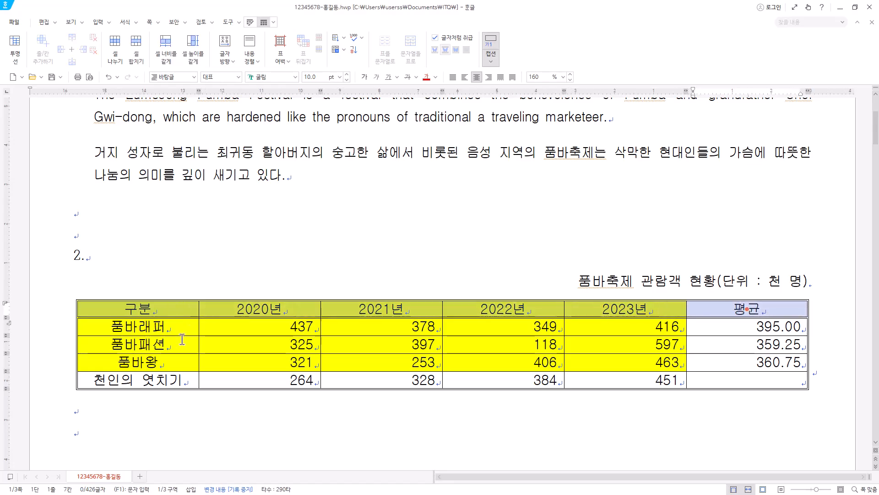
# Cross out the empty average cell in the 천인의 엿치기 row with both diagonal lines.
pyautogui.moveTo(162, 327); pyautogui.dragTo(747, 379)
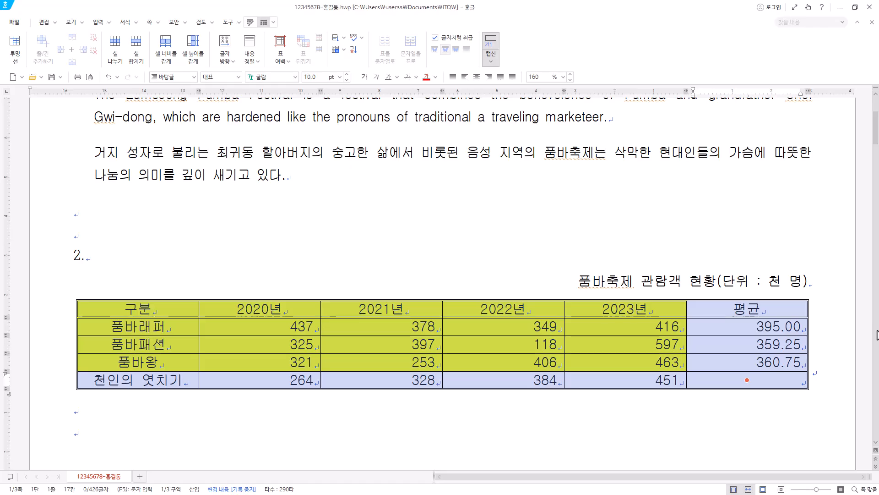
pyautogui.press('pageup')
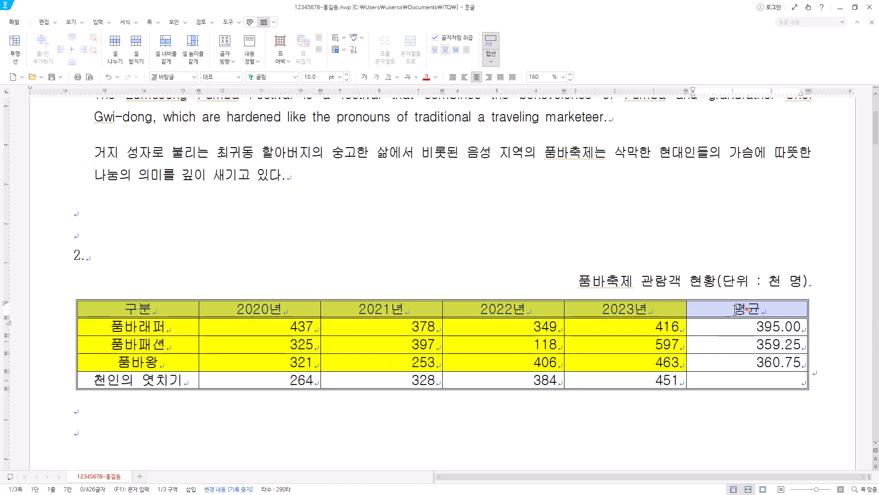
pyautogui.click(749, 380)
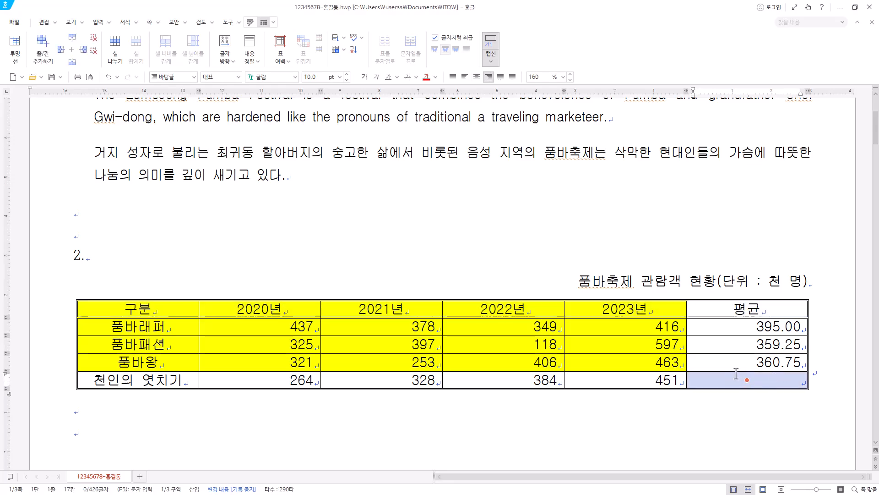
pyautogui.click(766, 382)
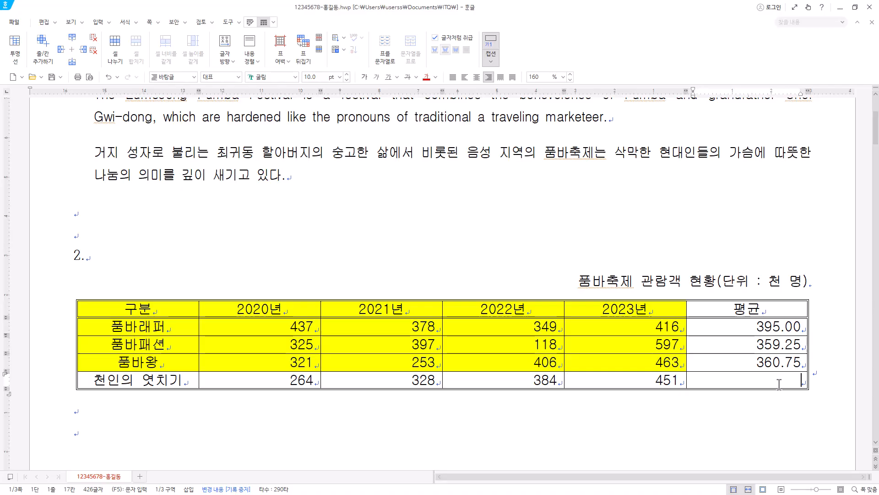
pyautogui.press('F5')
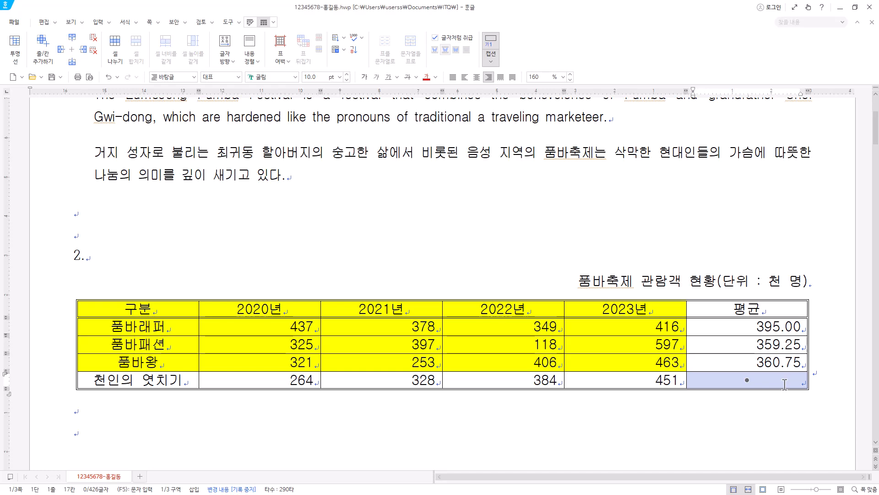
pyautogui.press('l')
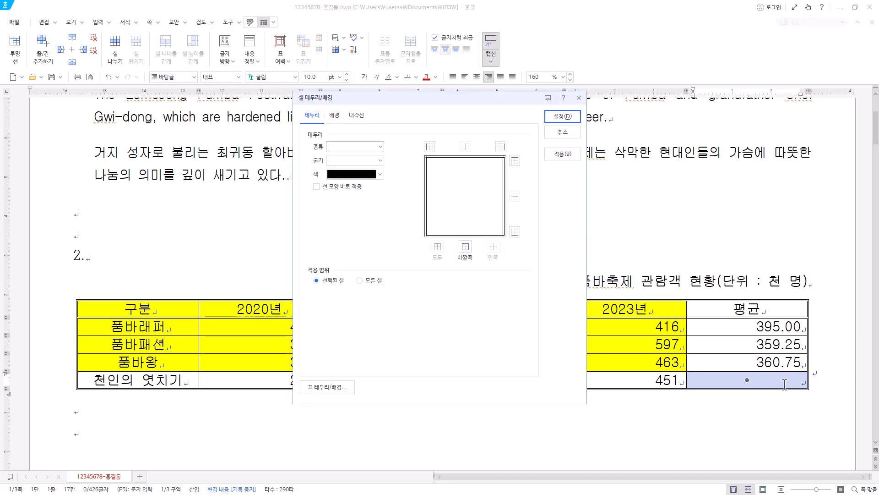
pyautogui.click(361, 118)
pyautogui.click(333, 200)
pyautogui.click(332, 225)
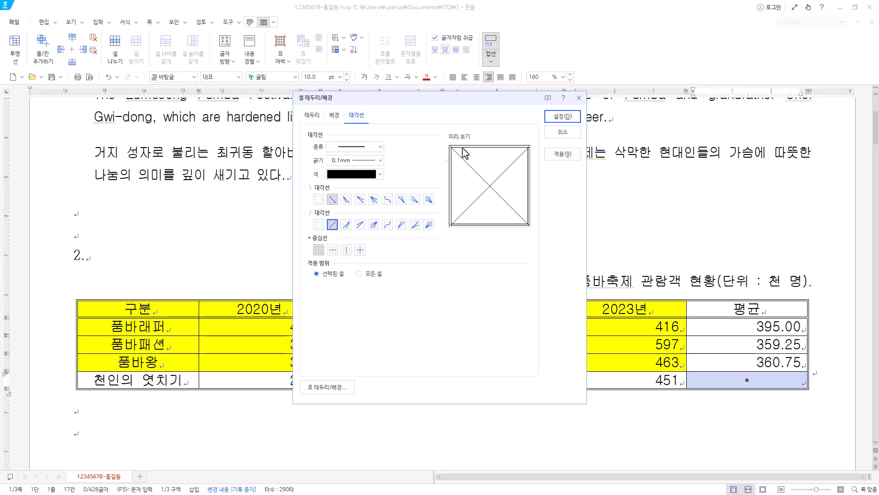
pyautogui.click(563, 116)
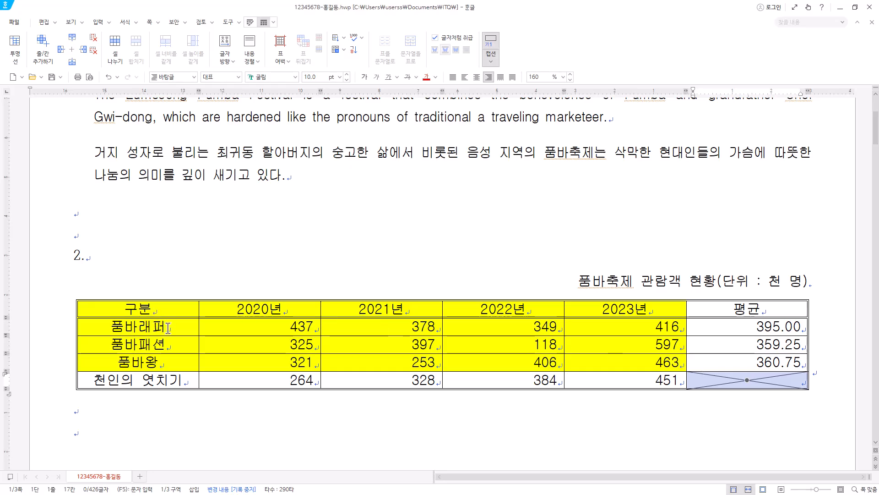
pyautogui.click(306, 329)
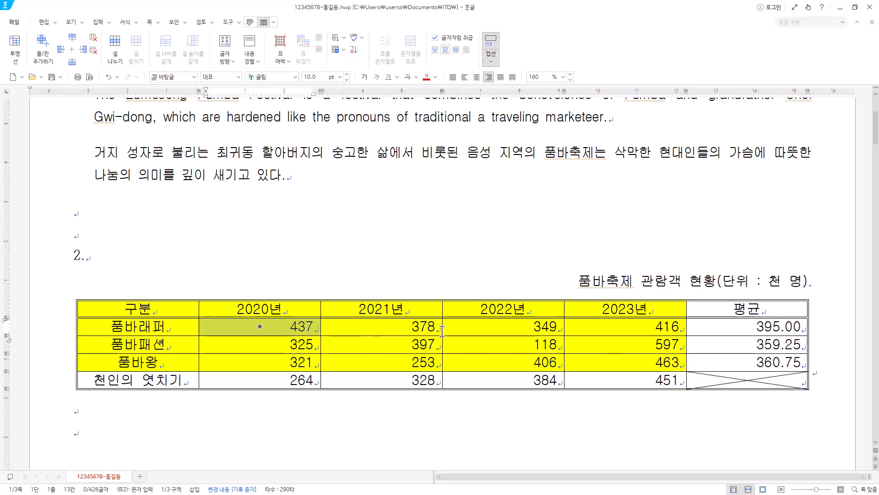
pyautogui.click(297, 326)
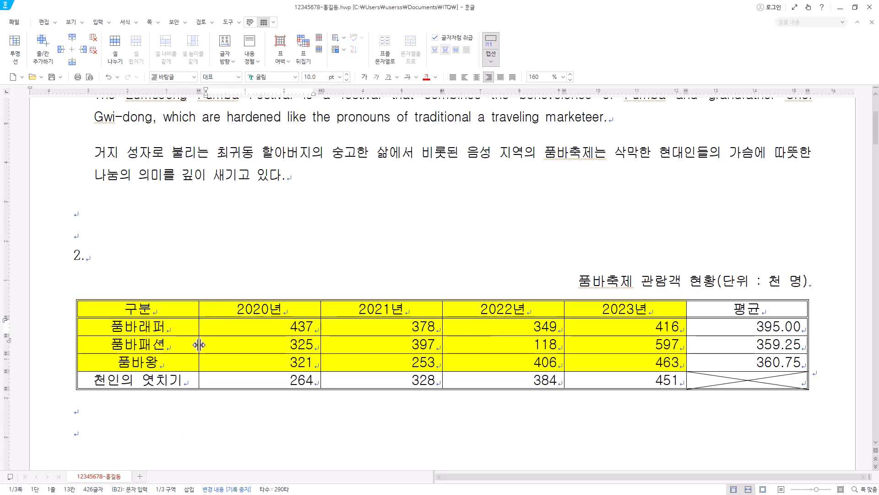
pyautogui.moveTo(199, 342); pyautogui.dragTo(202, 349)
pyautogui.click(178, 326)
pyautogui.click(269, 327)
pyautogui.click(425, 328)
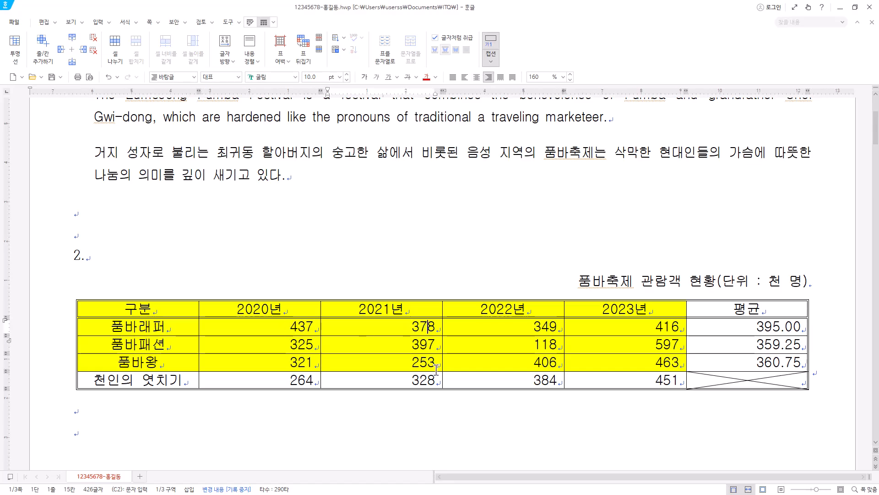
# Equalize the row heights across the whole table and make all of its rows slightly taller.
pyautogui.moveTo(176, 309); pyautogui.dragTo(806, 383)
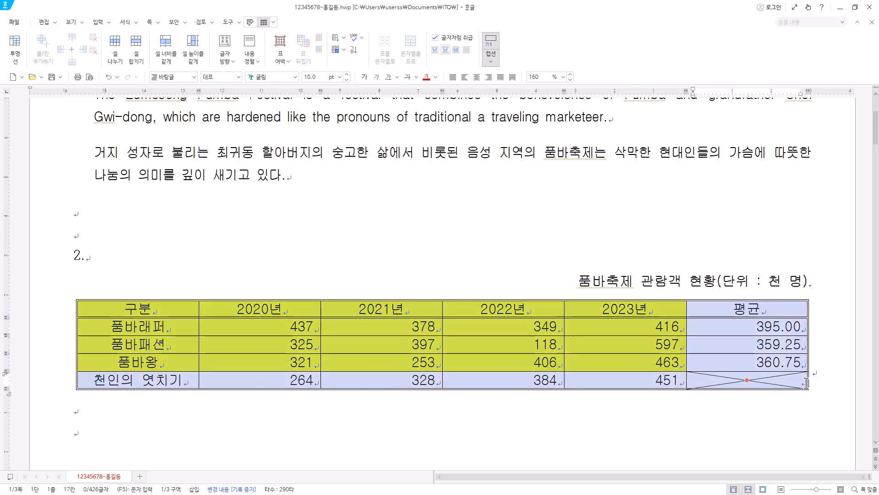
pyautogui.rightClick(496, 345)
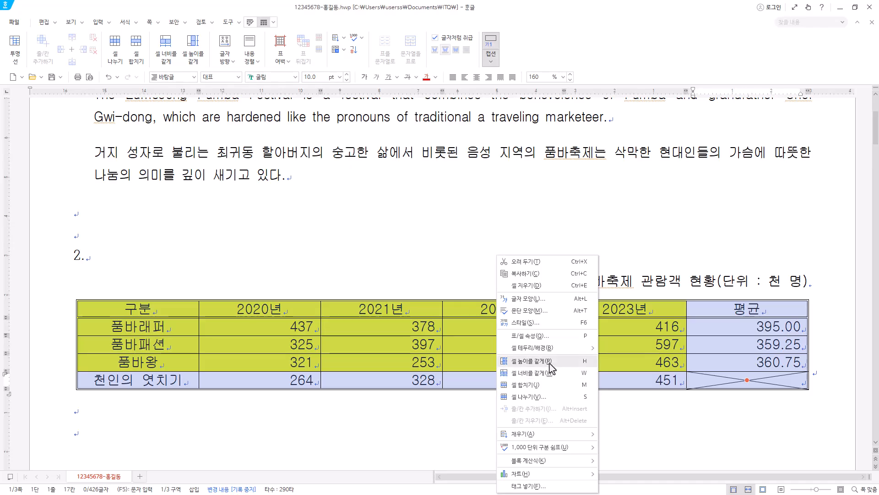
pyautogui.click(549, 363)
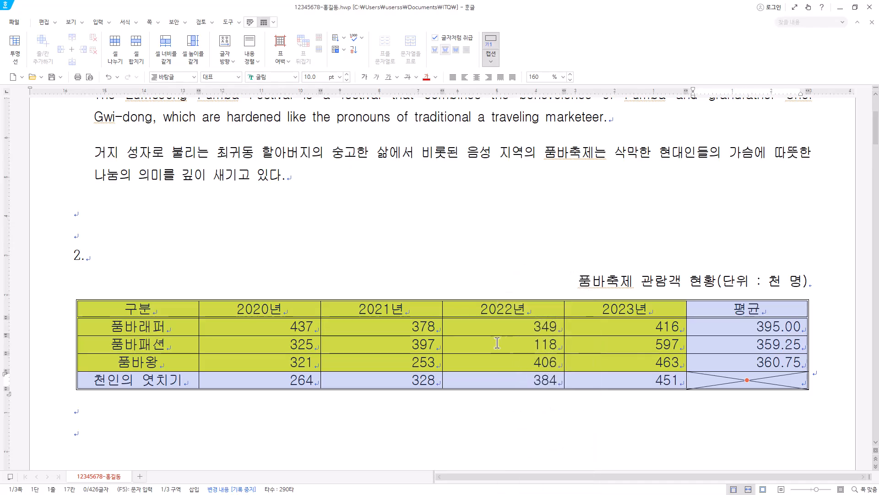
pyautogui.hotkey('ctrl', 'Down')
pyautogui.hotkey('ctrl', 'Down')
pyautogui.hotkey('ctrl', 'Down')
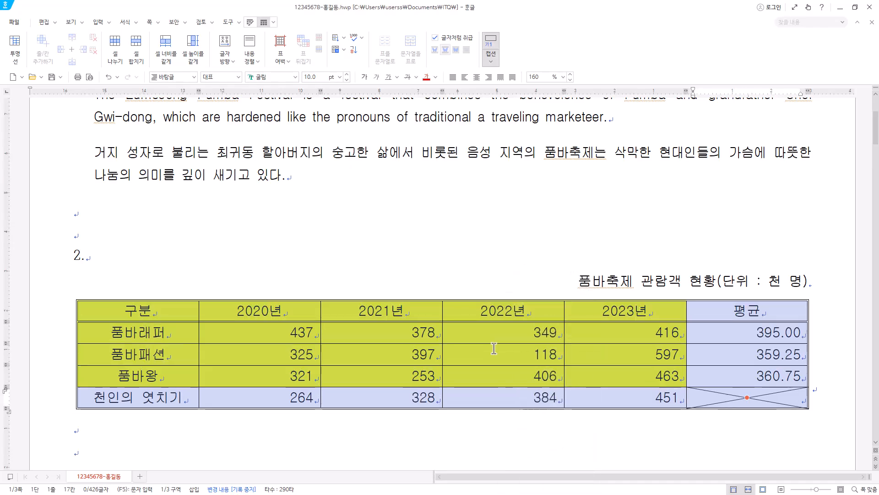
pyautogui.hotkey('ctrl', 'Up')
pyautogui.hotkey('ctrl', 'Up')
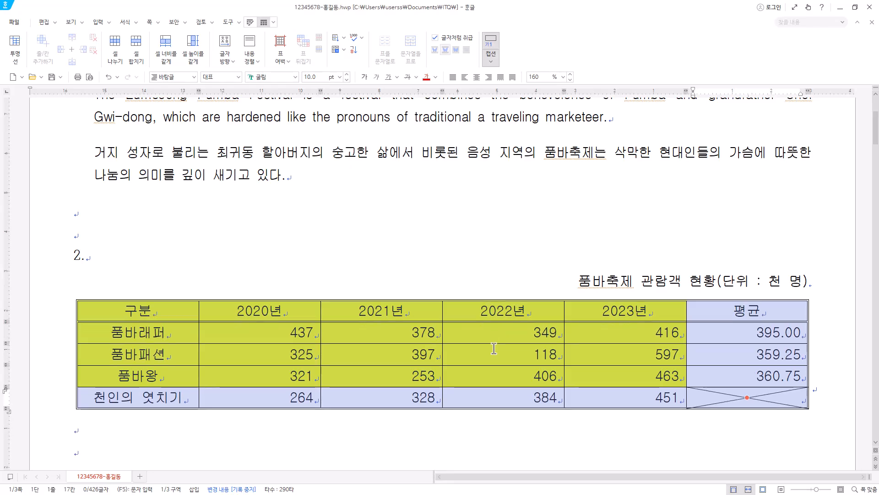
pyautogui.scroll(-6, 490, 418)
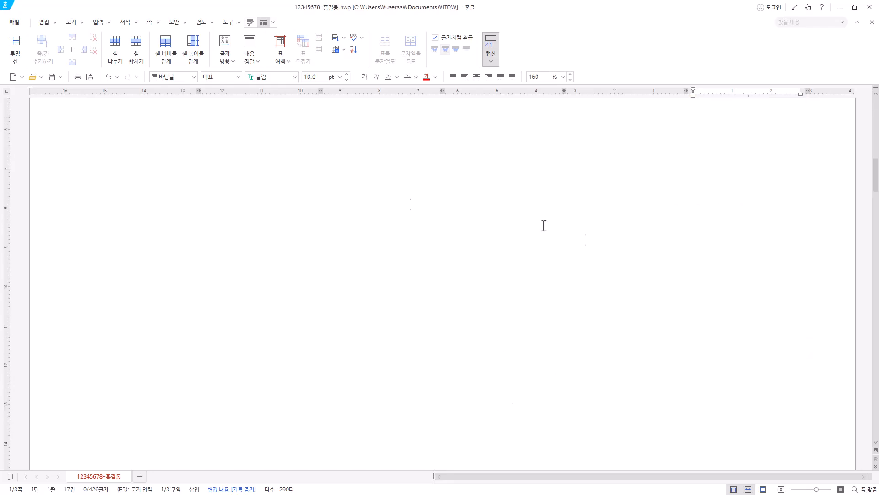
pyautogui.scroll(-3, 431, 345)
pyautogui.scroll(-1, 529, 321)
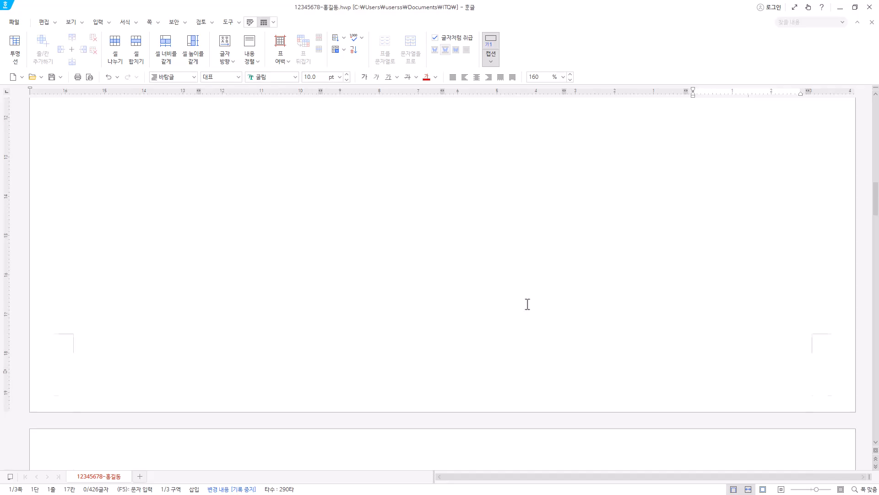
pyautogui.scroll(10, 504, 353)
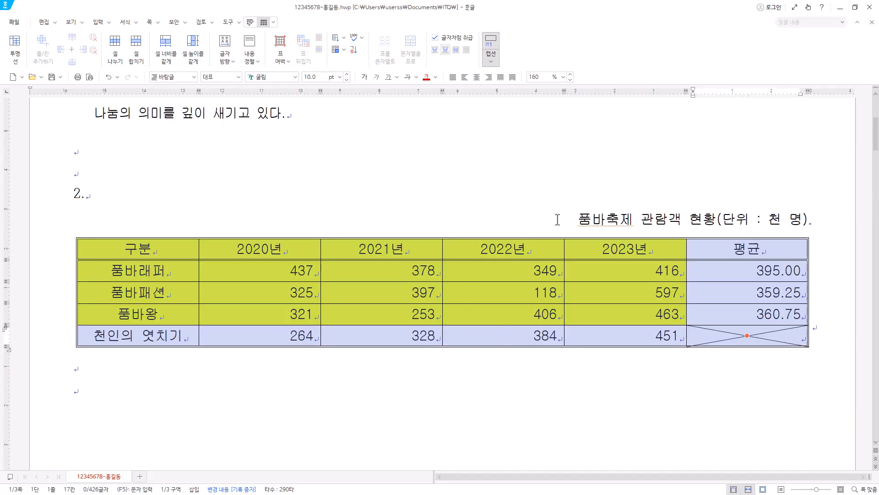
pyautogui.press('Escape')
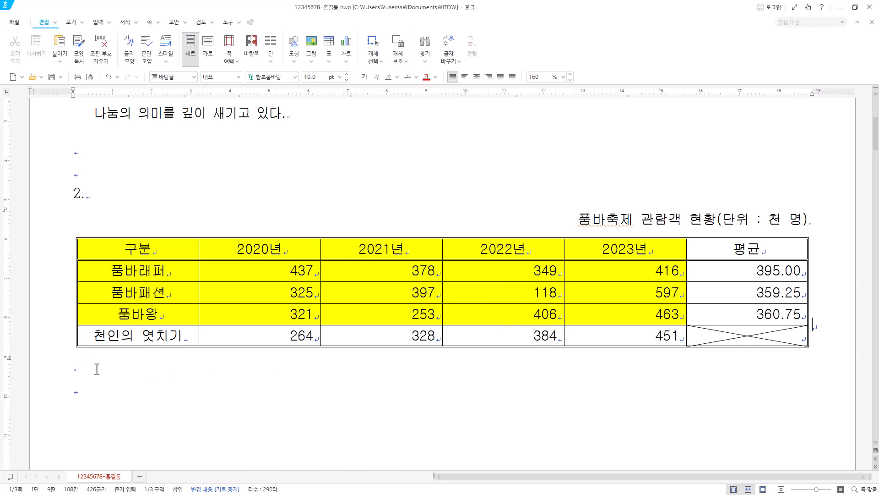
# Insert a clustered column chart (묶은 세로 막대형) from the highlighted 구분 to 2023년 data through the 품바왕 row, and close its data editor.
pyautogui.click(85, 364)
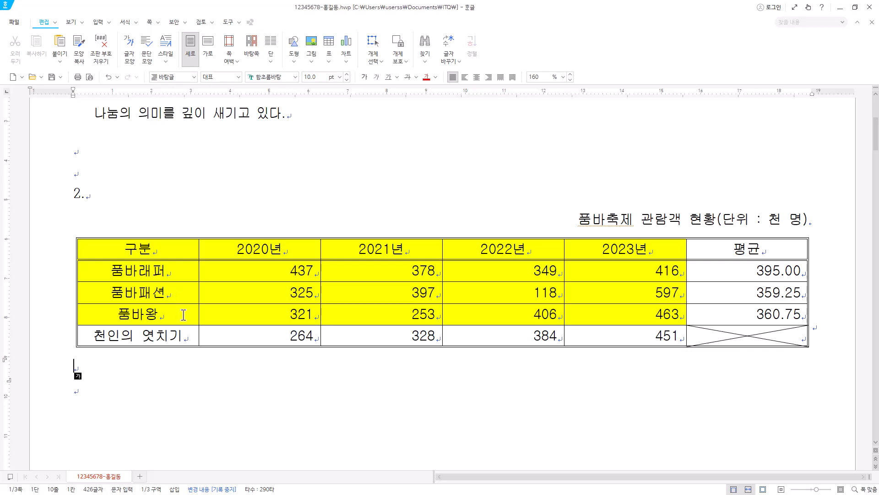
pyautogui.moveTo(161, 251)
pyautogui.mouseDown()
pyautogui.moveTo(595, 252)
pyautogui.moveTo(608, 315)
pyautogui.mouseUp()
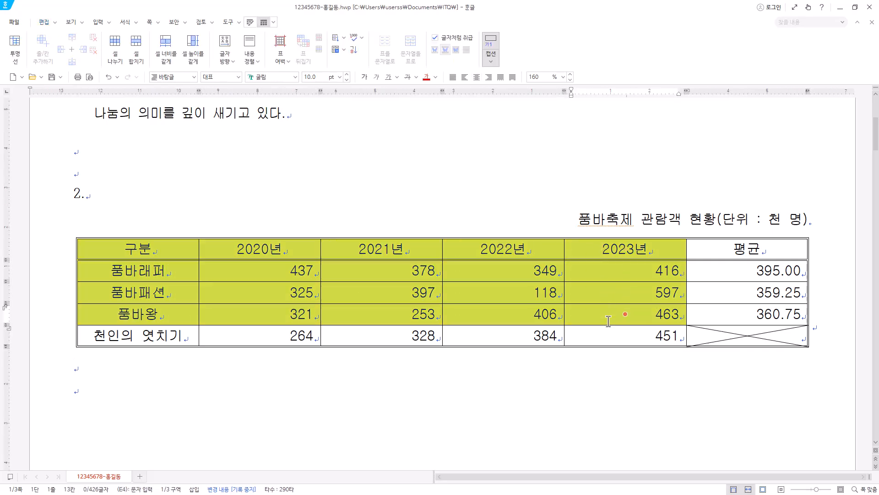
pyautogui.rightClick(511, 245)
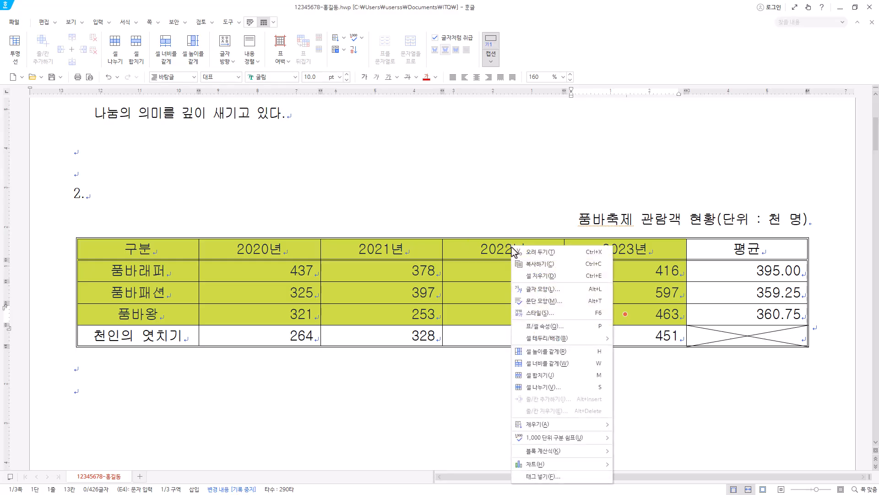
pyautogui.moveTo(560, 468)
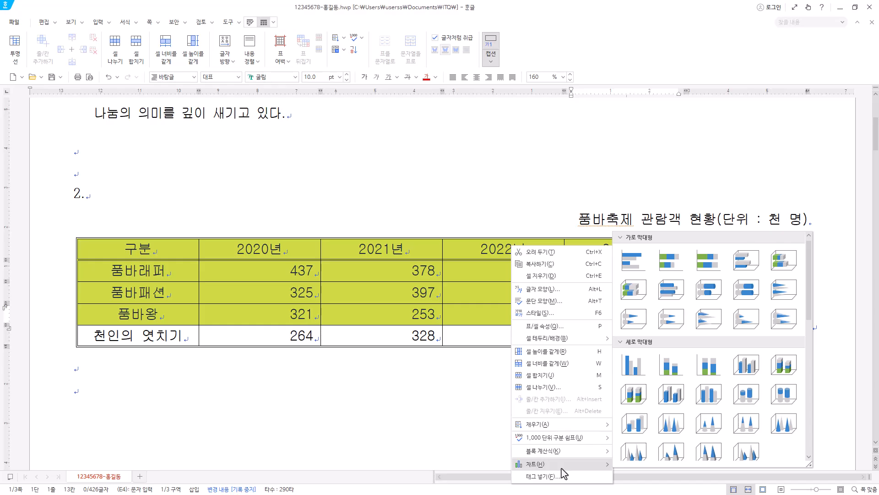
pyautogui.click(640, 366)
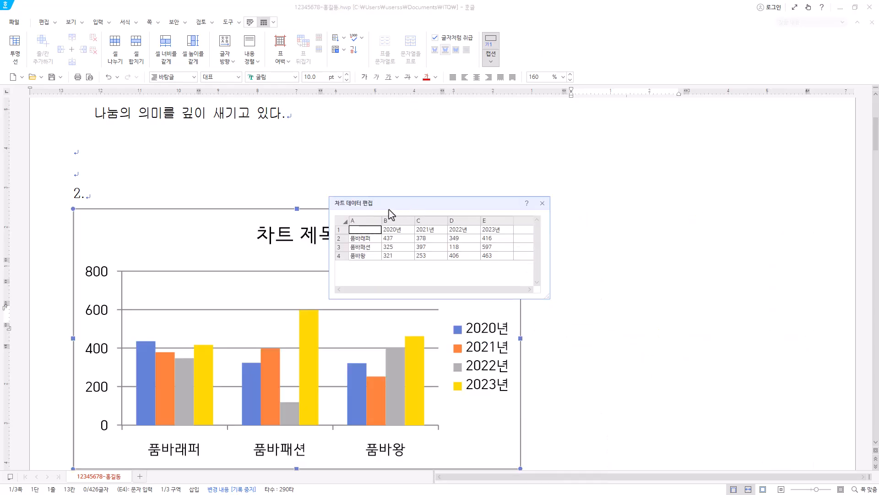
pyautogui.moveTo(407, 207); pyautogui.dragTo(499, 198)
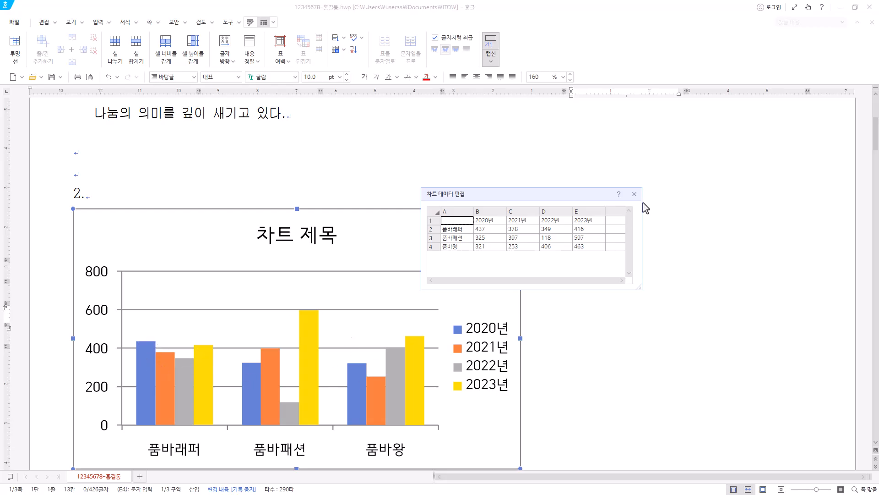
pyautogui.click(635, 194)
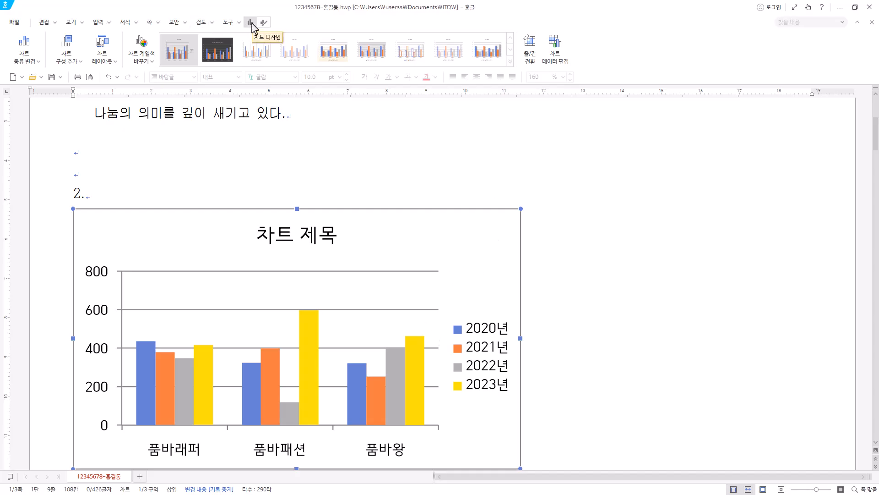
# Examine the chart's source data for the three events and four years, leaving the values as they are.
pyautogui.click(555, 58)
pyautogui.click(398, 238)
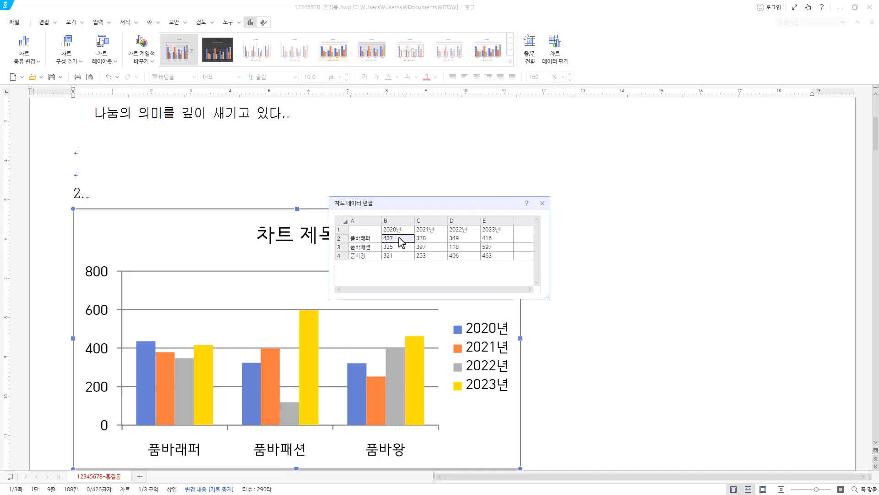
pyautogui.click(431, 233)
pyautogui.doubleClick(430, 236)
pyautogui.click(465, 238)
pyautogui.click(491, 239)
pyautogui.click(491, 239)
pyautogui.click(490, 247)
pyautogui.click(542, 203)
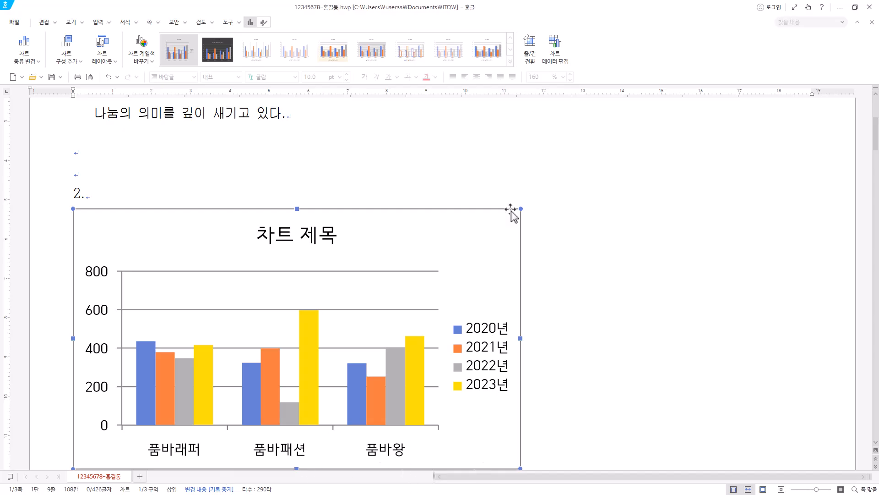
# Switch the chart's rows and columns to plot the years on the horizontal axis and the events as series.
pyautogui.click(531, 50)
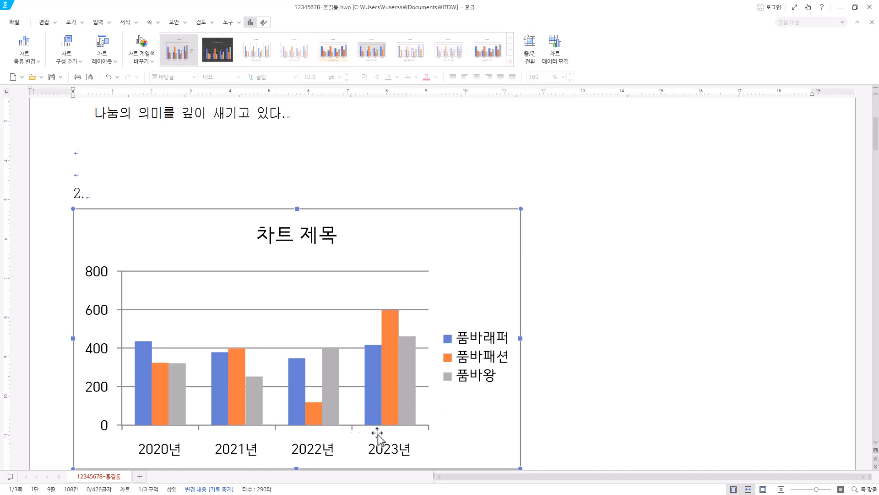
# Switch the chart's rows and columns back to plot the events on the horizontal axis, and set the chart to be treated as a character (글자처럼 취급).
pyautogui.click(530, 58)
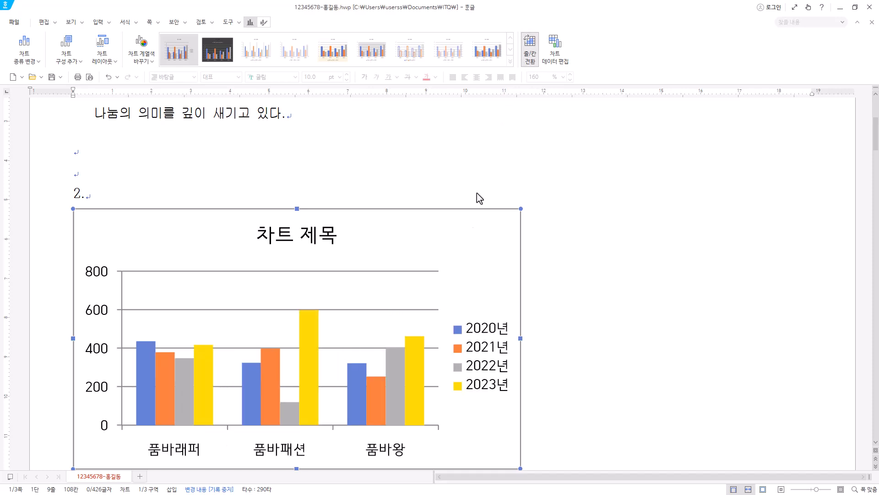
pyautogui.rightClick(483, 220)
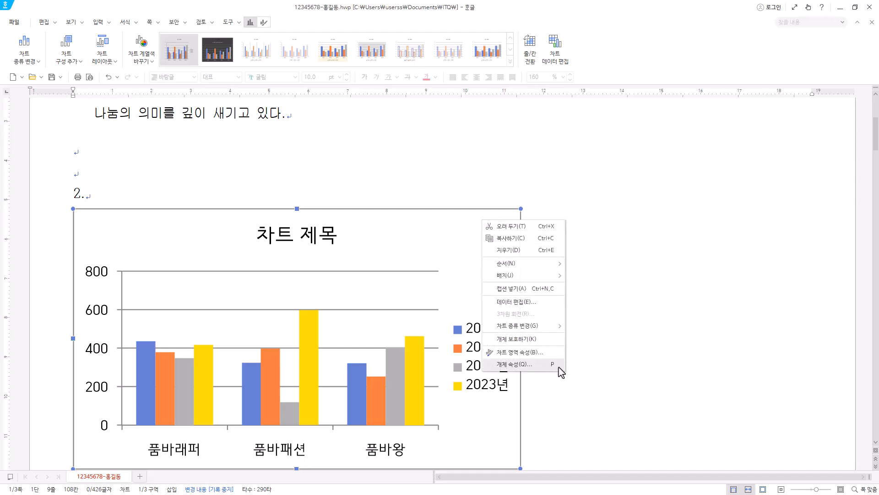
pyautogui.click(461, 235)
pyautogui.rightClick(461, 235)
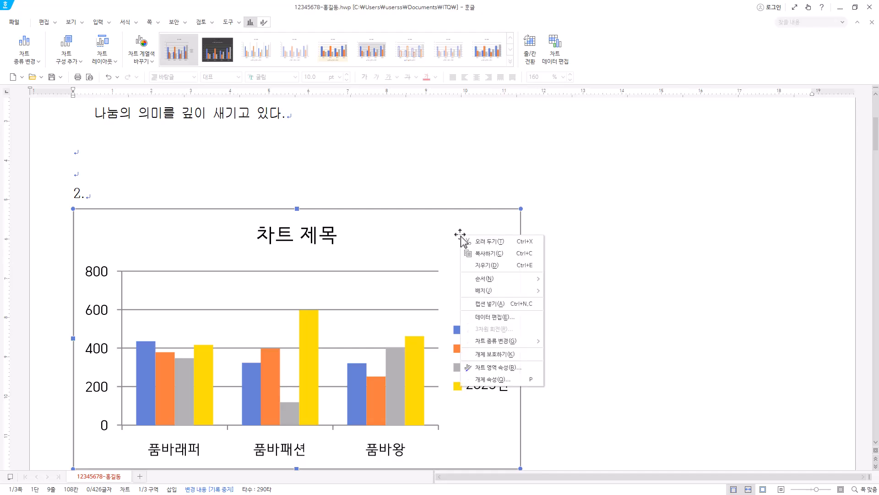
pyautogui.click(529, 380)
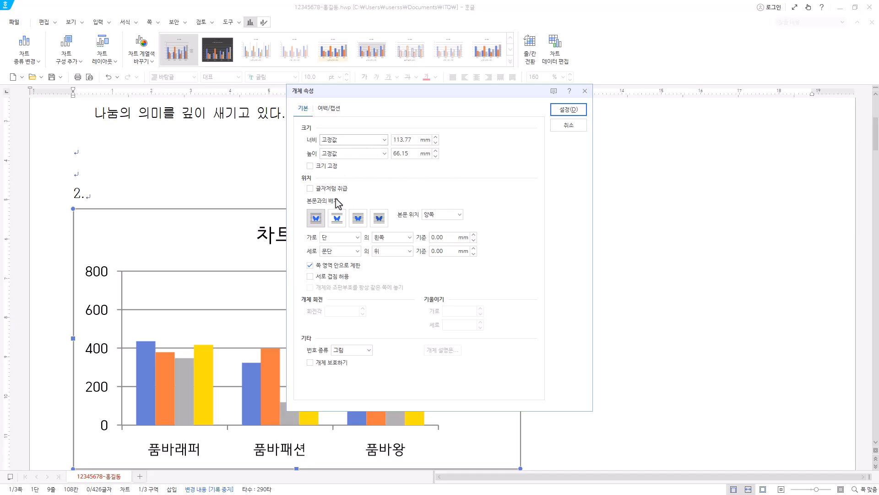
pyautogui.click(311, 189)
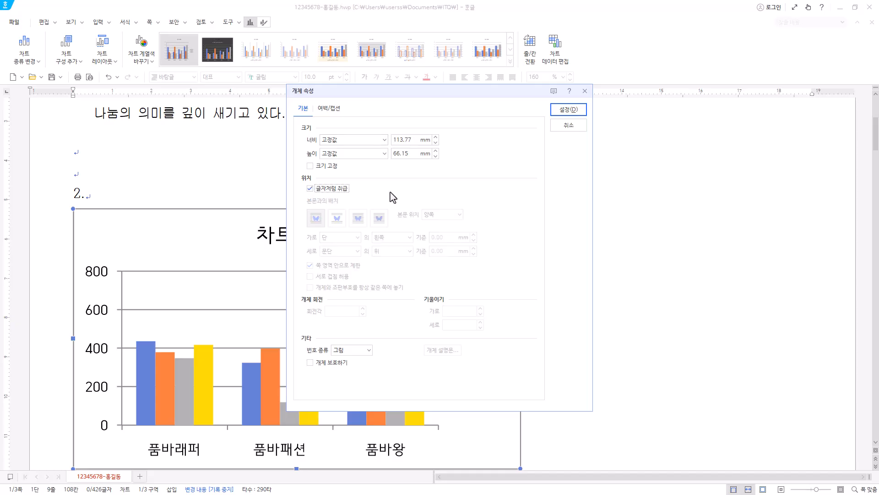
pyautogui.click(571, 114)
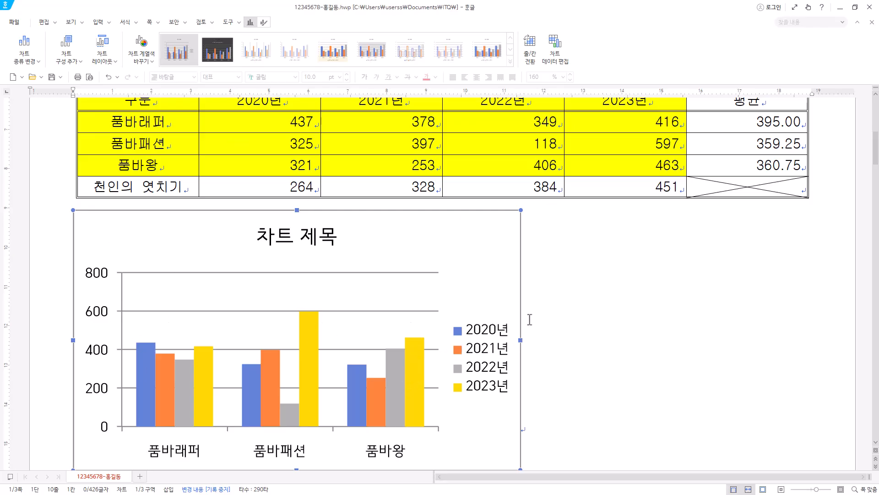
# Widen the chart to match the full width of the table above it.
pyautogui.moveTo(520, 342); pyautogui.dragTo(810, 342)
pyautogui.scroll(-1, 654, 414)
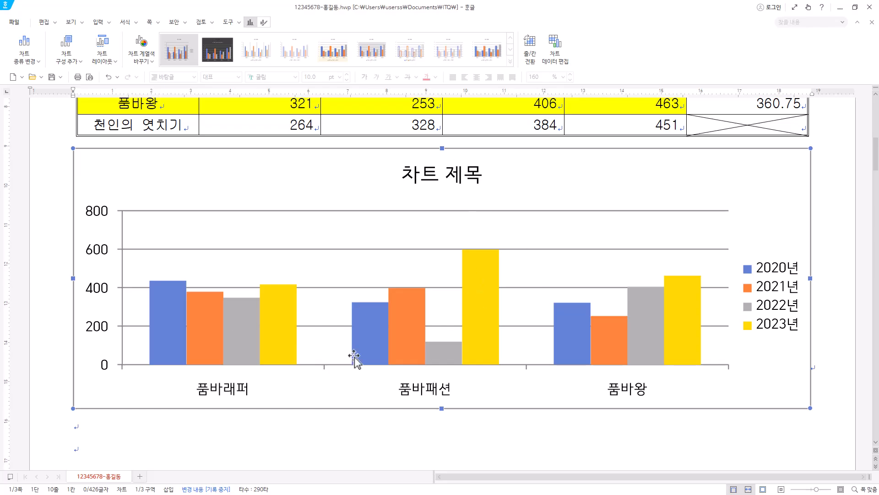
# Delete the chart title and add it back to the chart.
pyautogui.click(470, 177)
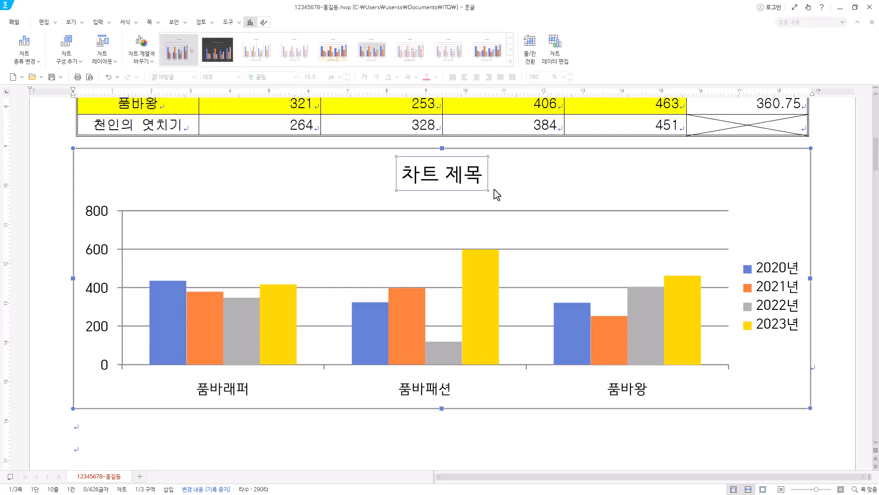
pyautogui.press('Delete')
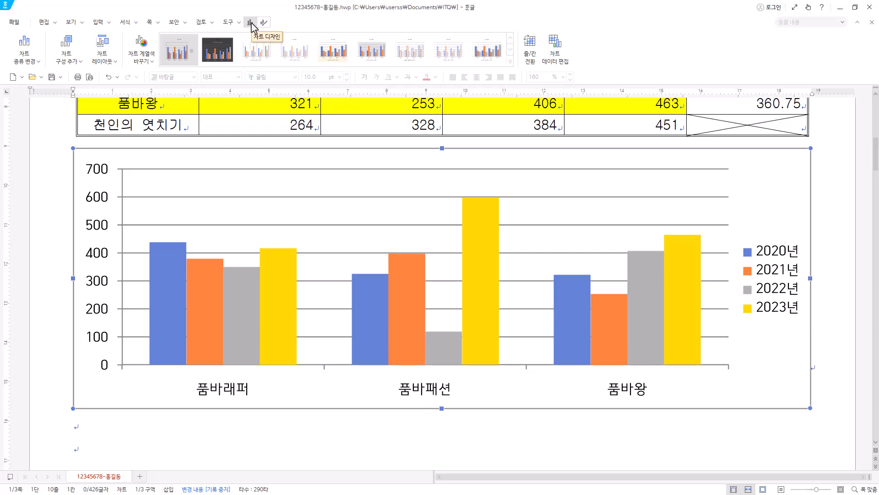
pyautogui.click(79, 64)
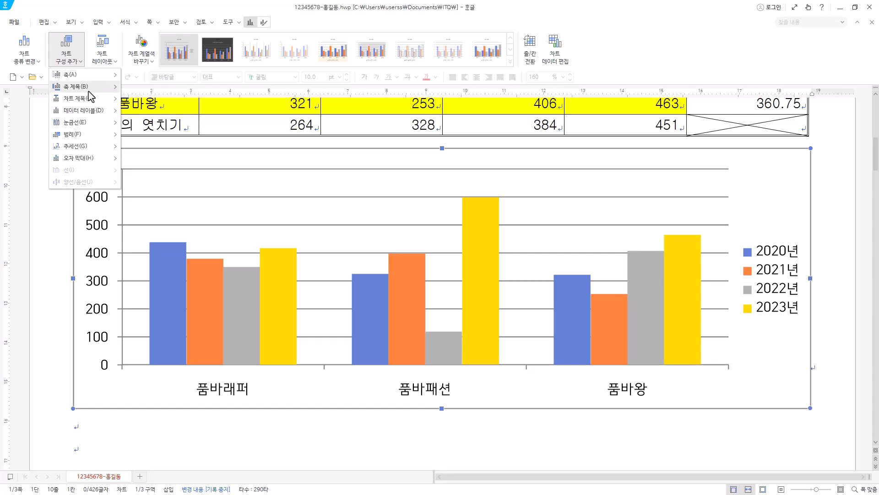
pyautogui.moveTo(90, 95)
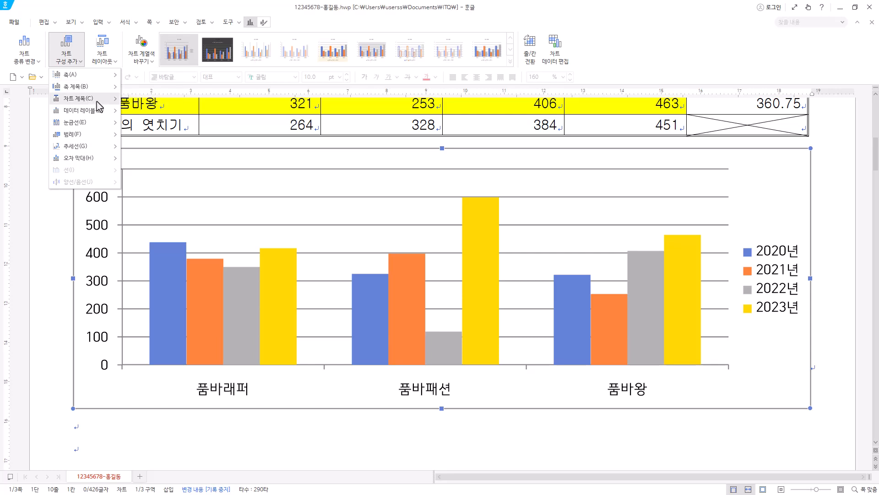
pyautogui.click(173, 111)
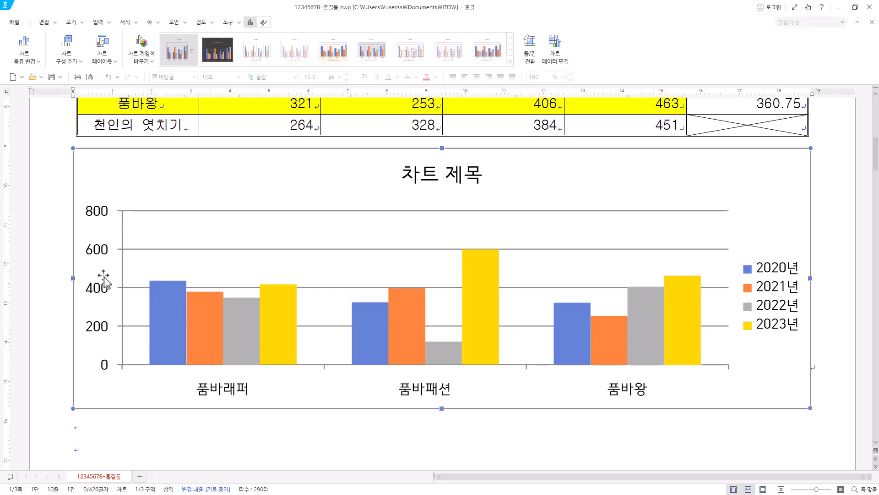
# Add a primary vertical (기본 세로) axis title to the chart.
pyautogui.click(72, 64)
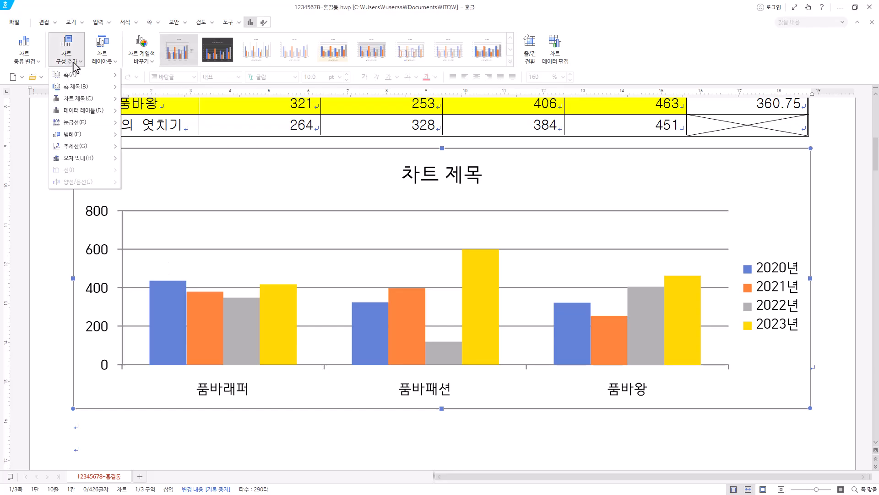
pyautogui.moveTo(85, 89)
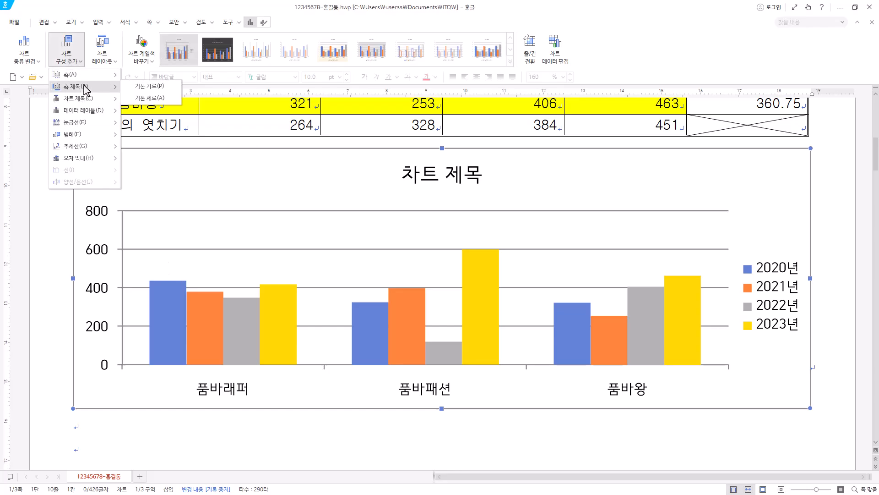
pyautogui.click(153, 99)
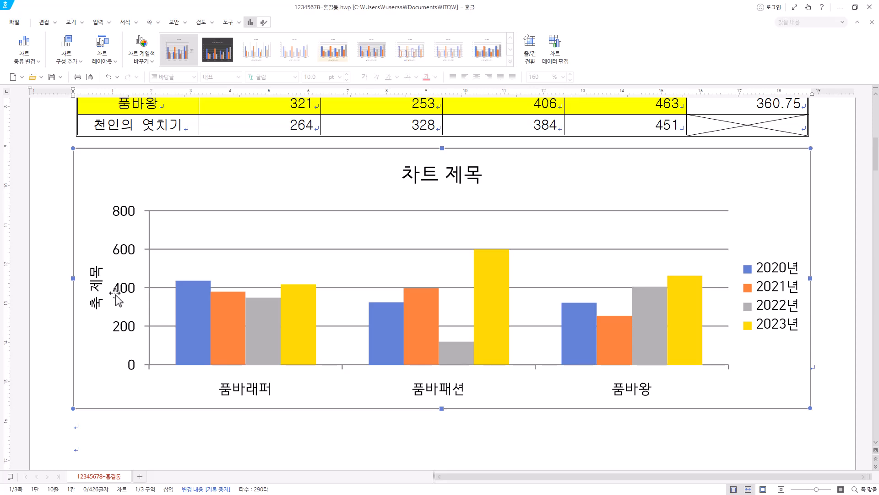
# Change the chart title's text to "품바축제 관람객 현황".
pyautogui.click(430, 176)
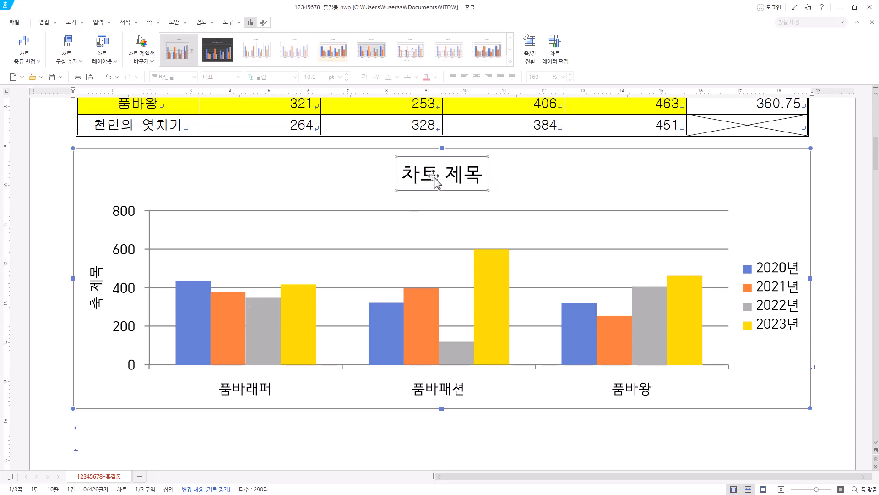
pyautogui.rightClick(434, 179)
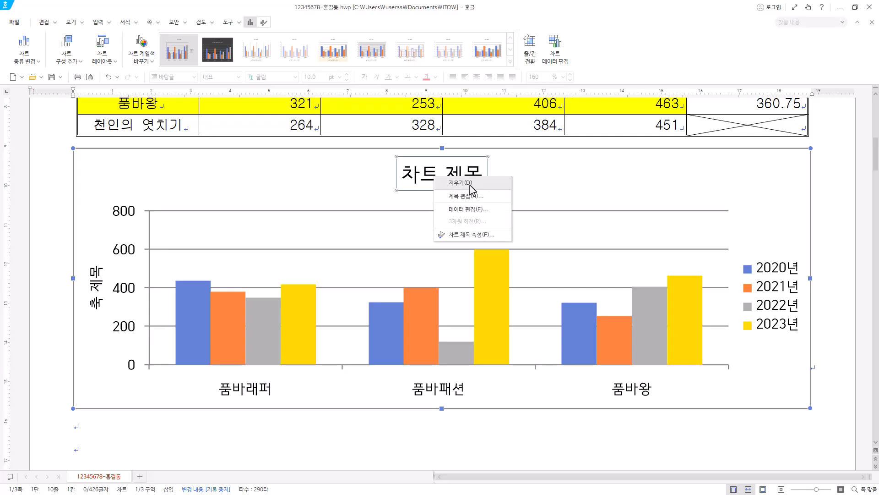
pyautogui.press('a')
pyautogui.write('품바축제 관람객 현황')
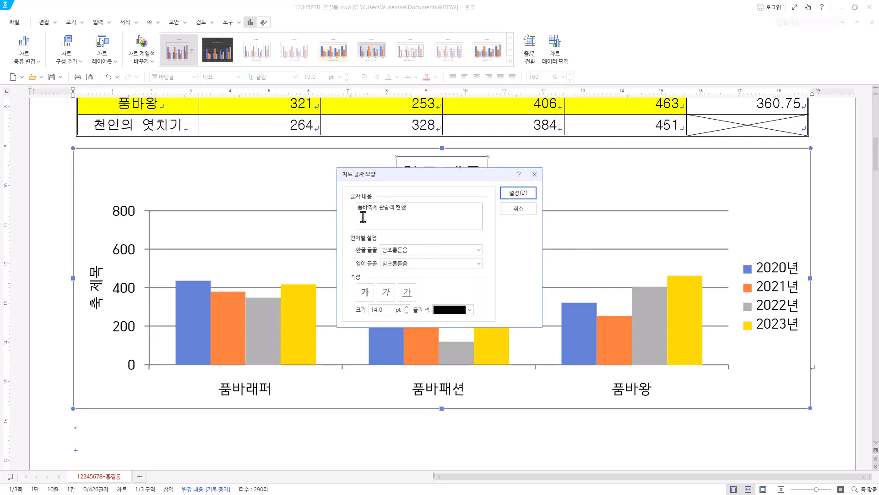
pyautogui.moveTo(414, 212); pyautogui.dragTo(302, 221)
pyautogui.click(414, 210)
# Format the chart title in 돋움 for both the Korean and English fonts, bold, at 12 pt, and apply the title settings.
pyautogui.click(434, 249)
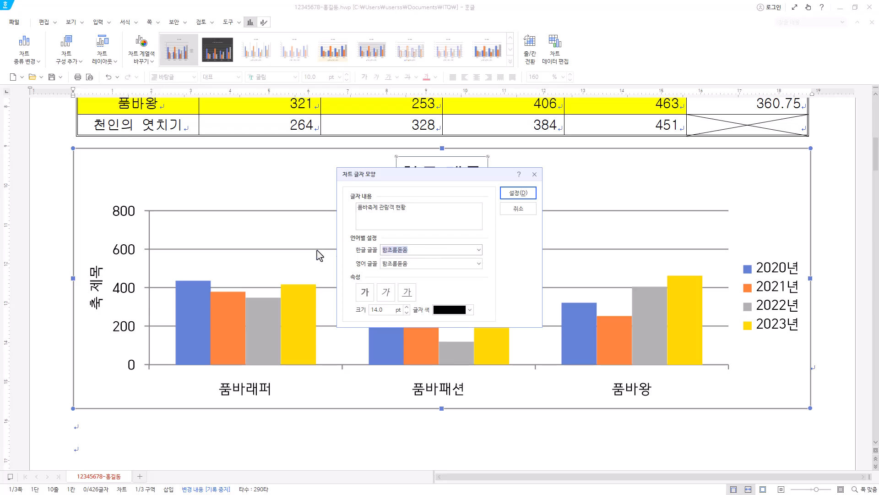
pyautogui.write('돋움')
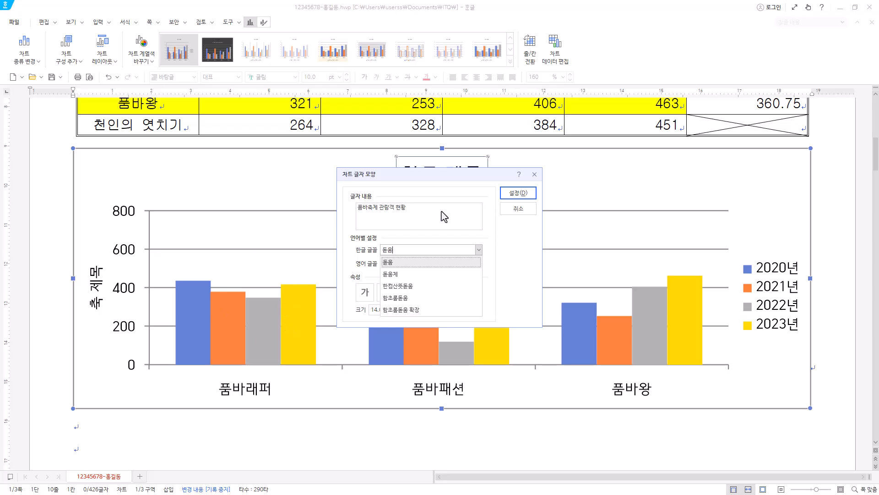
pyautogui.click(389, 262)
pyautogui.click(426, 266)
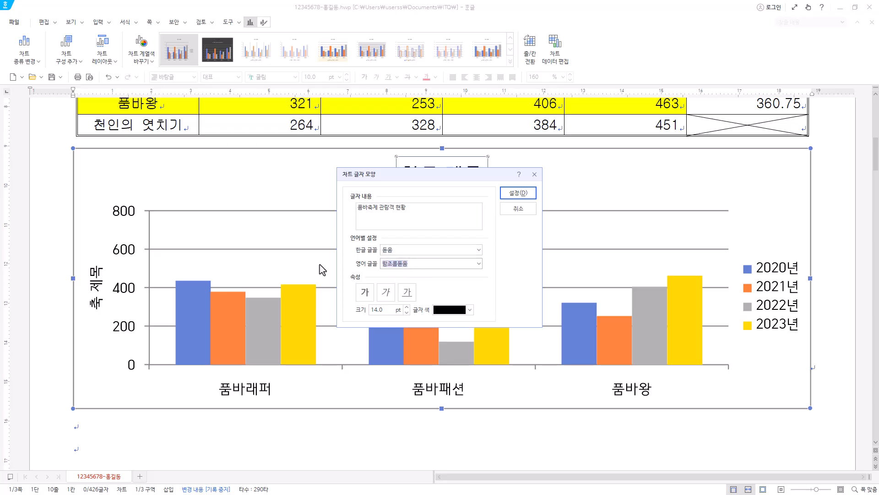
pyautogui.write('돋움')
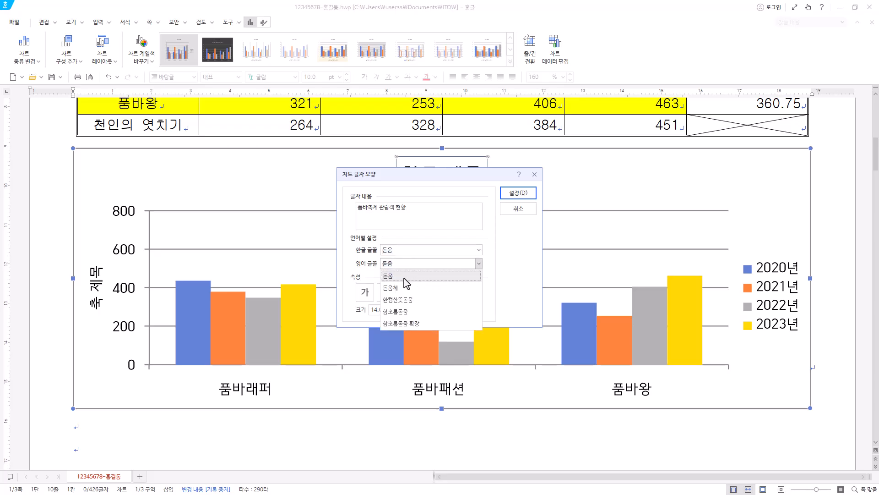
pyautogui.click(404, 276)
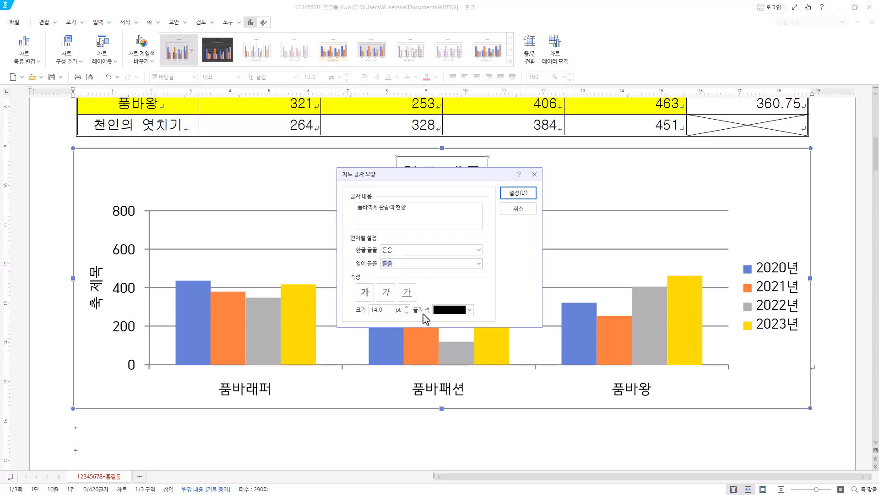
pyautogui.click(407, 312)
pyautogui.click(407, 312)
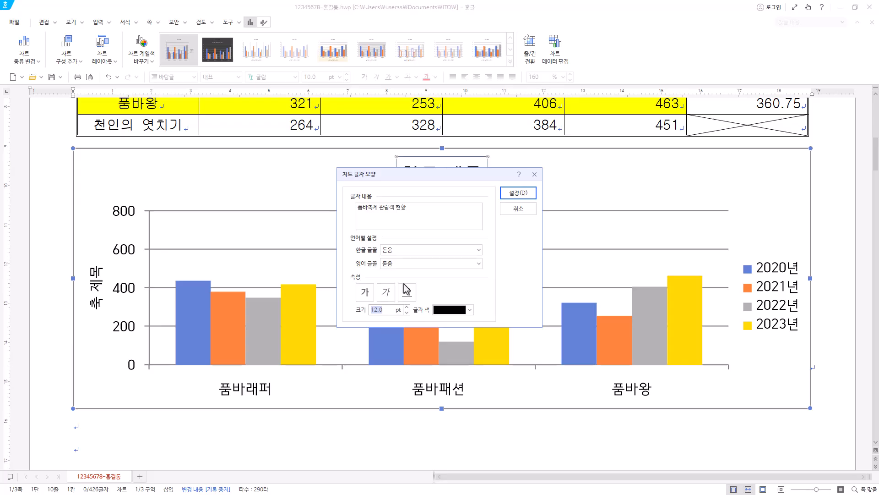
pyautogui.click(368, 296)
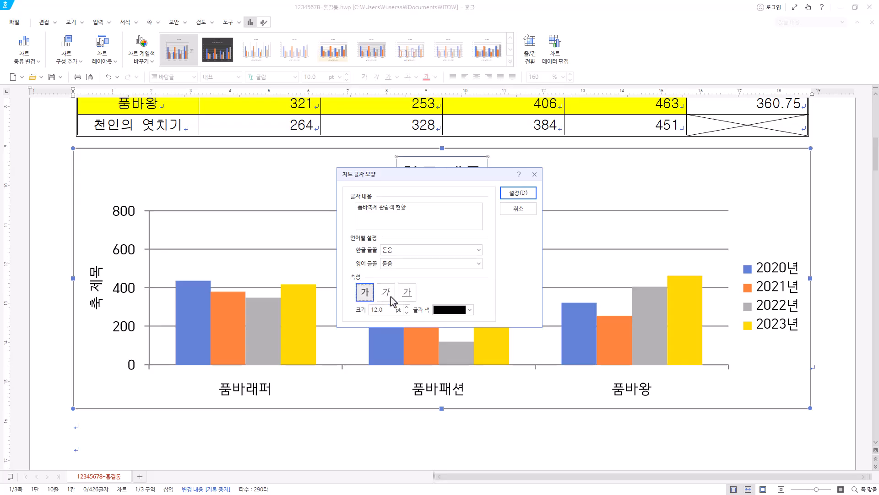
pyautogui.click(523, 194)
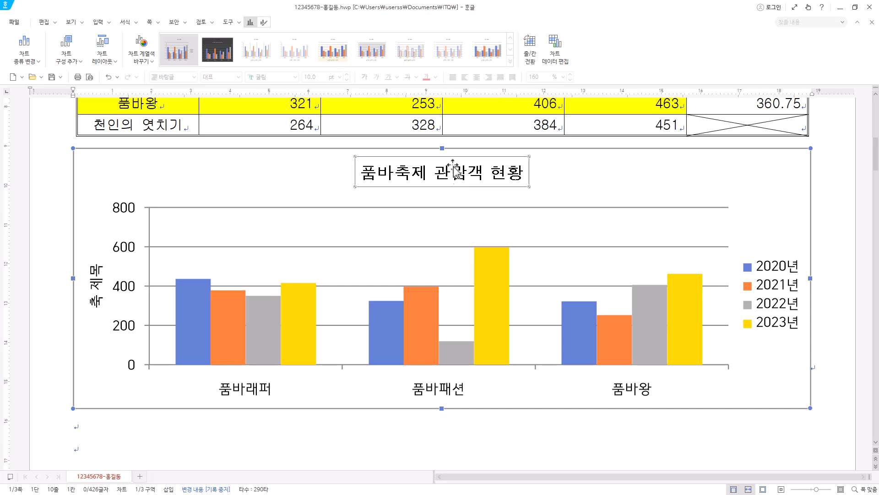
# Fill the chart title box with white and give it a black outline.
pyautogui.rightClick(480, 173)
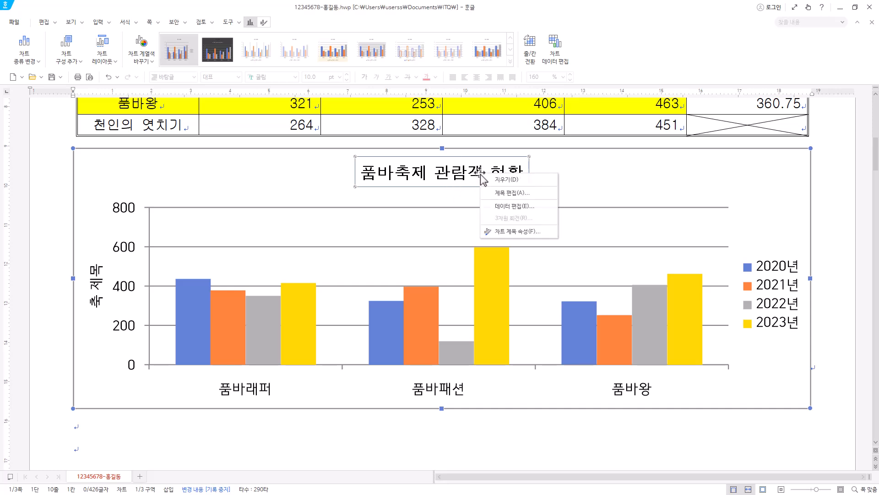
pyautogui.click(524, 232)
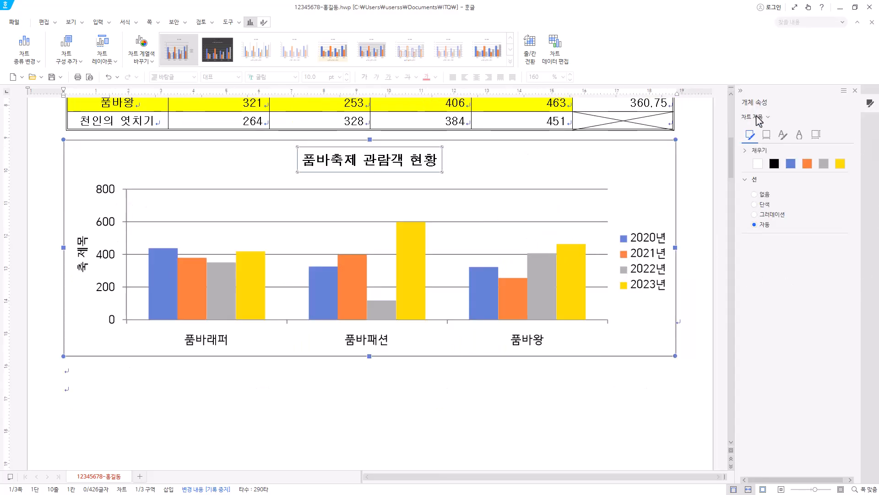
pyautogui.click(753, 182)
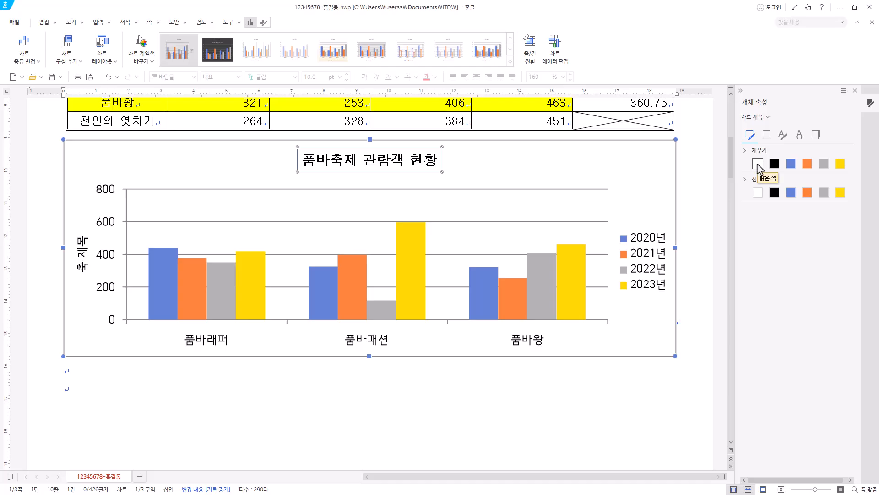
pyautogui.click(758, 164)
pyautogui.click(775, 192)
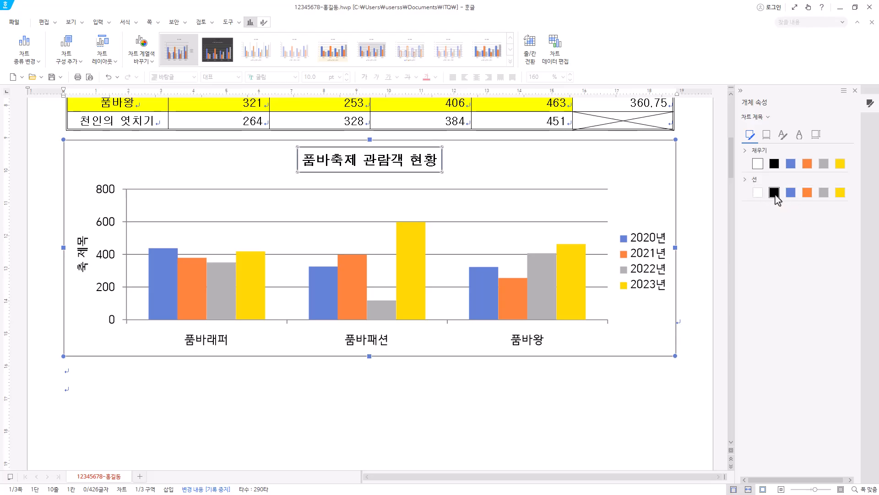
# Apply an outer (바깥쪽) shadow to the chart title box, cast toward its lower right.
pyautogui.click(767, 136)
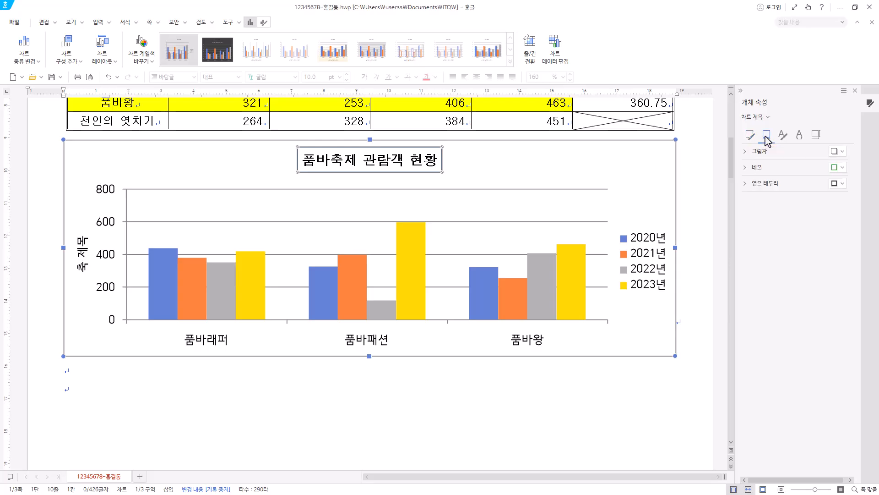
pyautogui.click(842, 151)
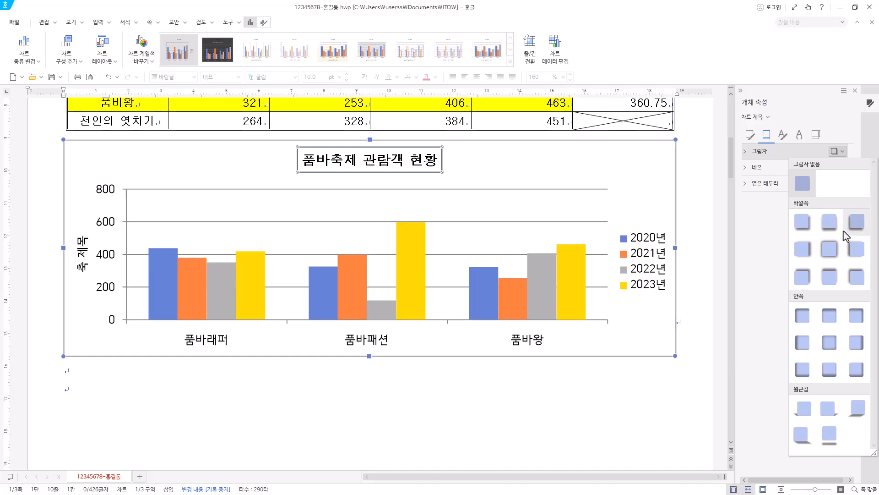
pyautogui.click(807, 226)
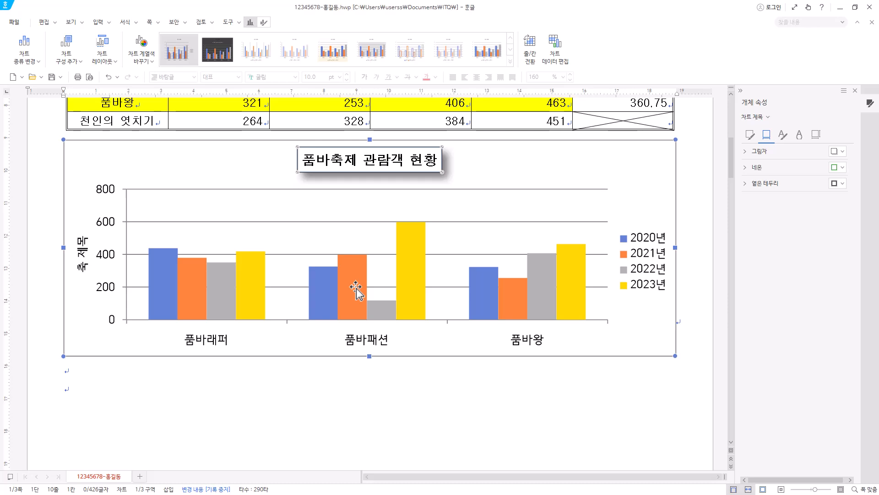
# Change the value axis title's text to "(단위 : 천 명)".
pyautogui.click(85, 256)
pyautogui.rightClick(83, 249)
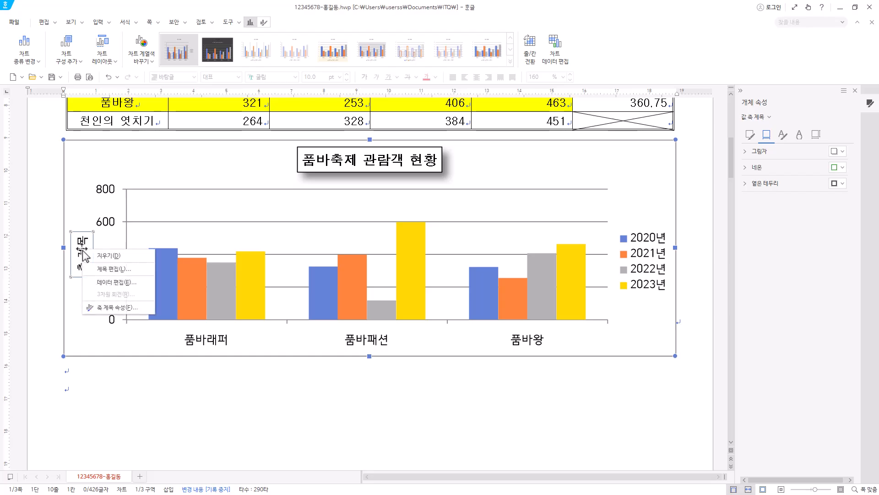
pyautogui.click(124, 269)
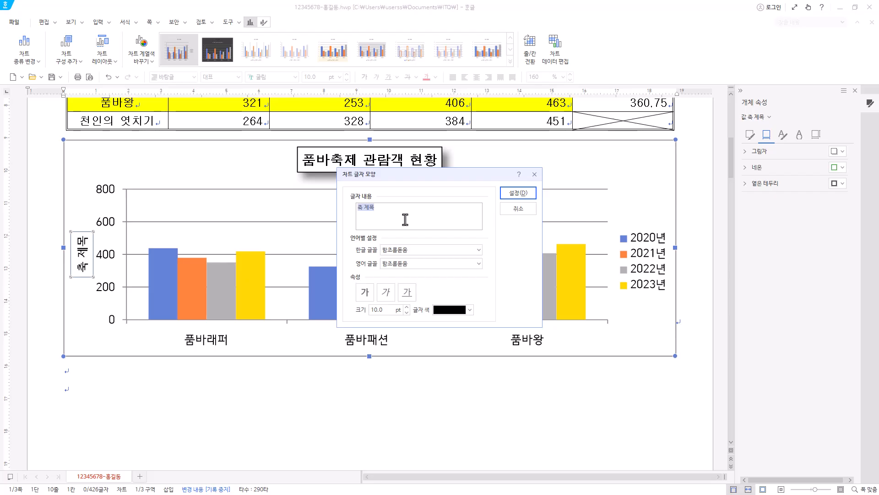
pyautogui.write('(단위 : 천 명)')
# Set the value axis title's Korean and English fonts to 돋움 and apply the text settings.
pyautogui.click(429, 254)
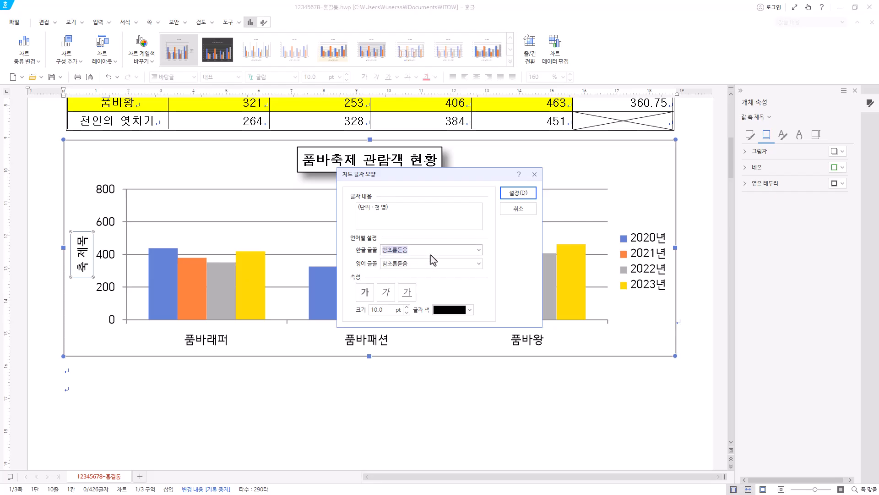
pyautogui.write('돋움')
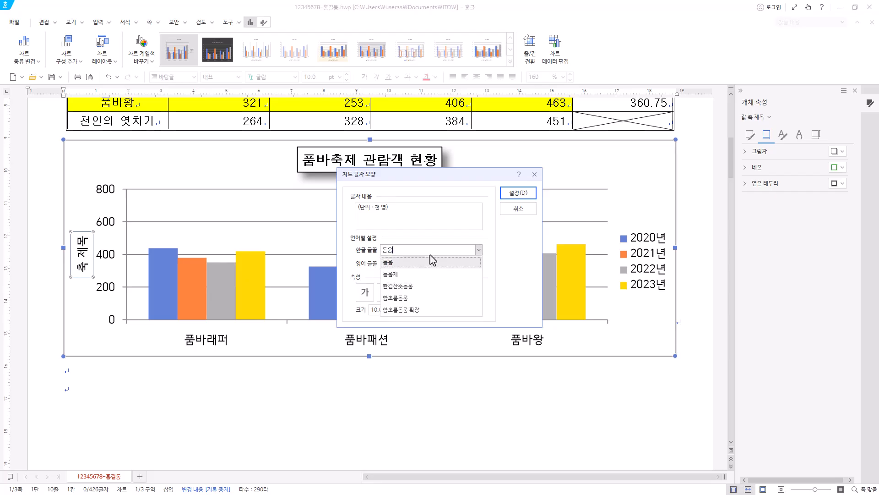
pyautogui.click(408, 263)
pyautogui.click(408, 265)
pyautogui.write('돋움')
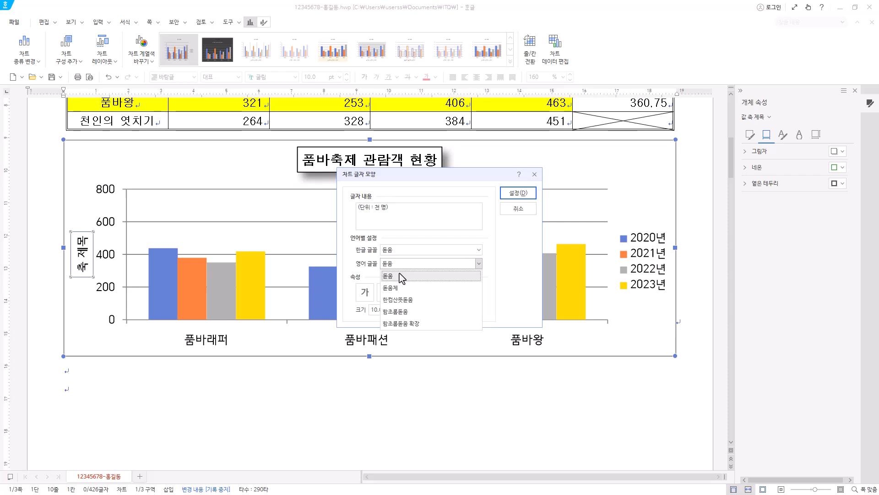
pyautogui.click(400, 276)
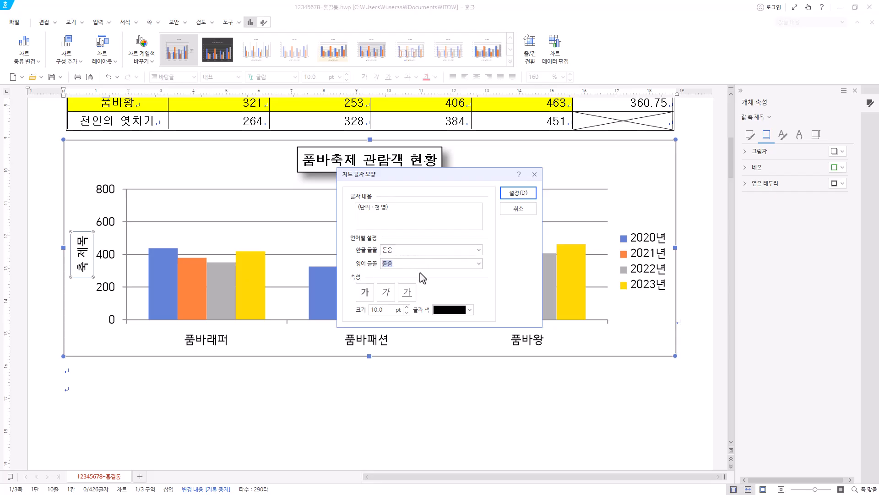
pyautogui.click(364, 291)
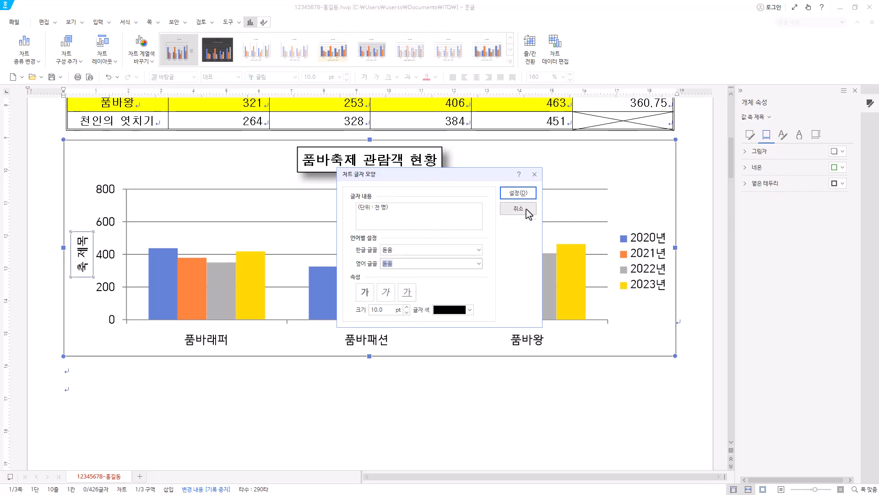
pyautogui.click(518, 192)
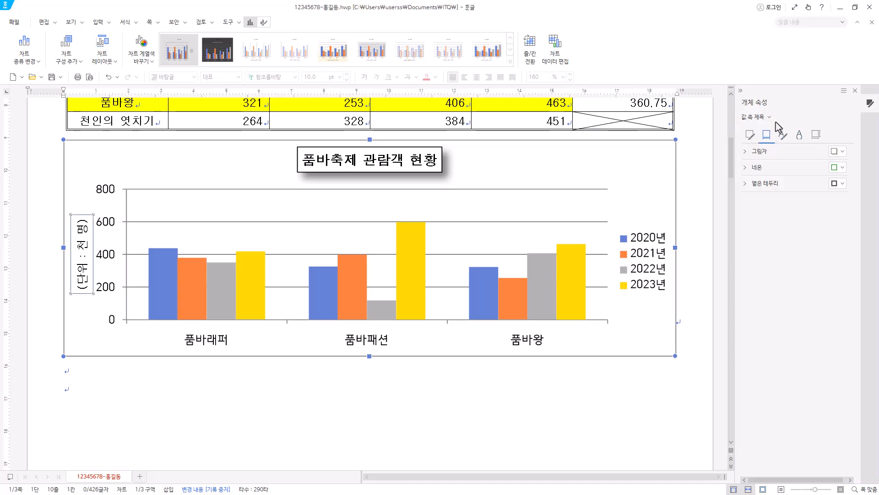
# Set the value axis title's text direction to horizontal (가로).
pyautogui.click(817, 136)
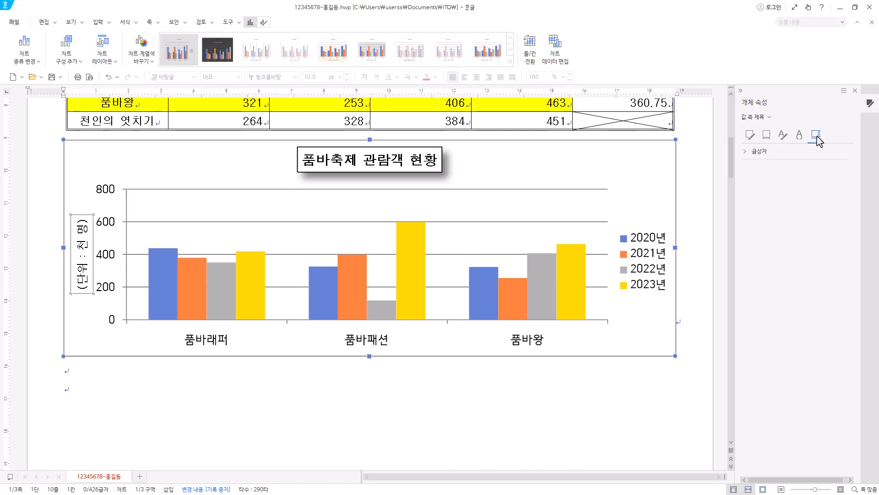
pyautogui.click(745, 151)
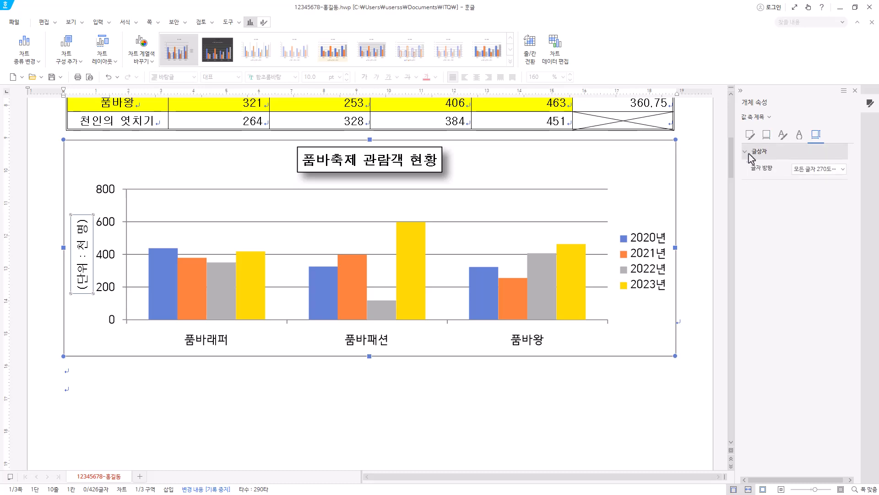
pyautogui.click(834, 170)
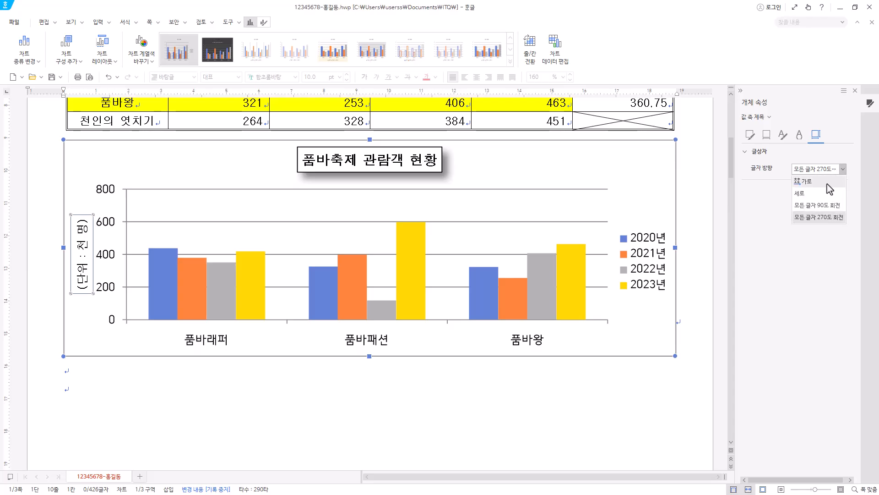
pyautogui.click(827, 183)
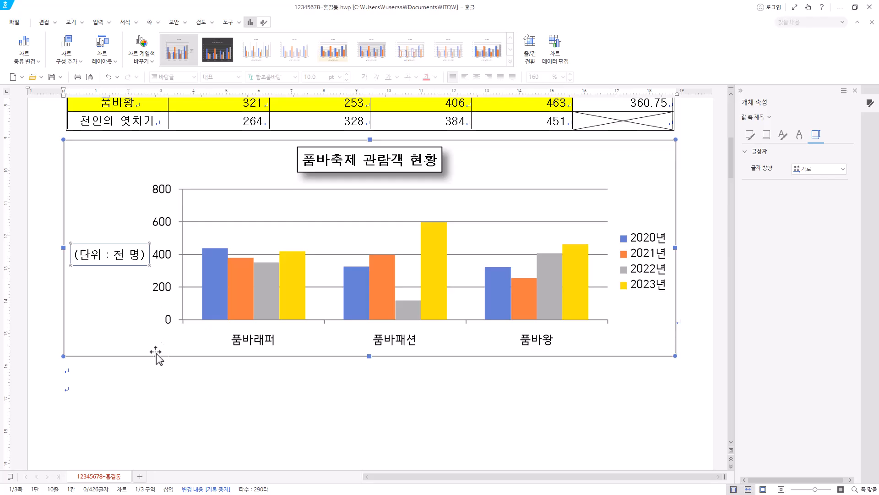
# Set the value axis labels' Korean and English fonts to 돋움 and apply the settings.
pyautogui.click(168, 226)
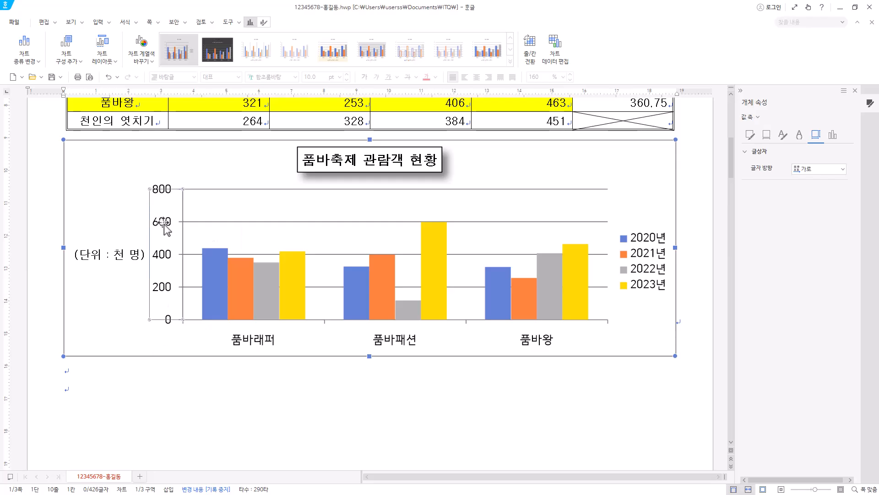
pyautogui.rightClick(165, 224)
pyautogui.click(204, 243)
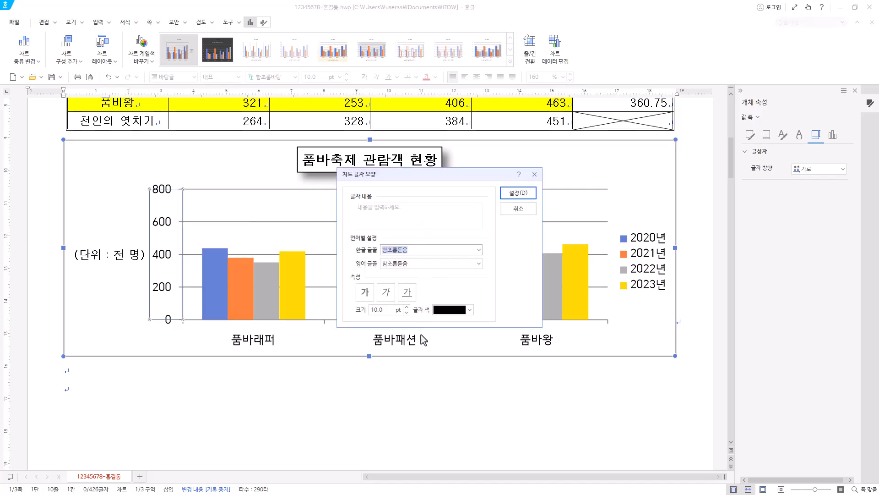
pyautogui.write('돋움')
pyautogui.click(404, 265)
pyautogui.moveTo(407, 265); pyautogui.dragTo(365, 264)
pyautogui.write('돋움')
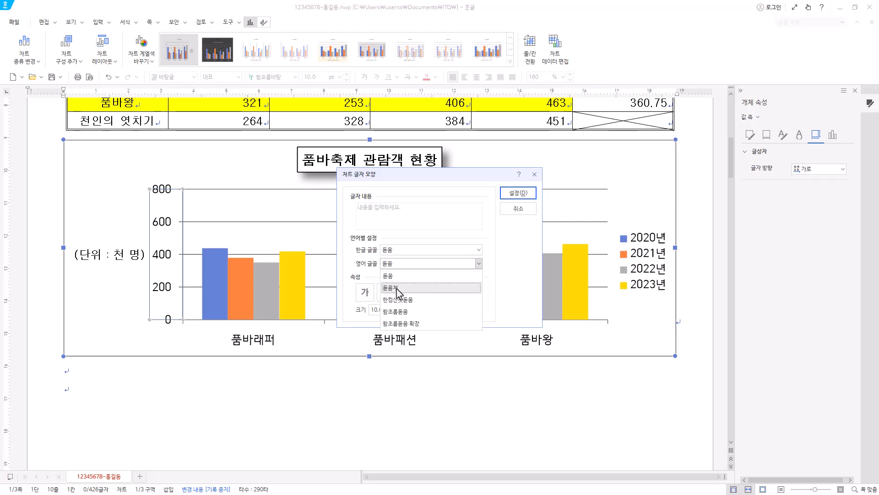
pyautogui.click(403, 276)
pyautogui.click(407, 293)
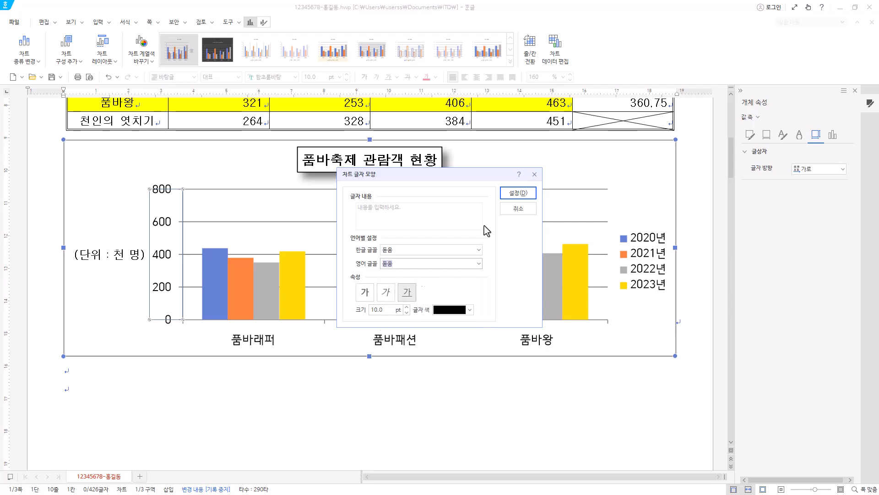
pyautogui.click(519, 193)
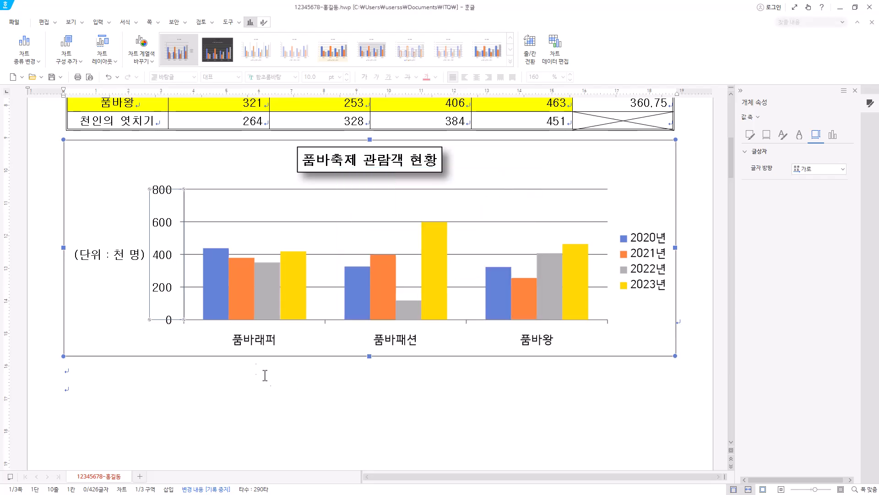
# Set the category axis labels' Korean and English fonts to 돋움 and apply the settings.
pyautogui.click(392, 345)
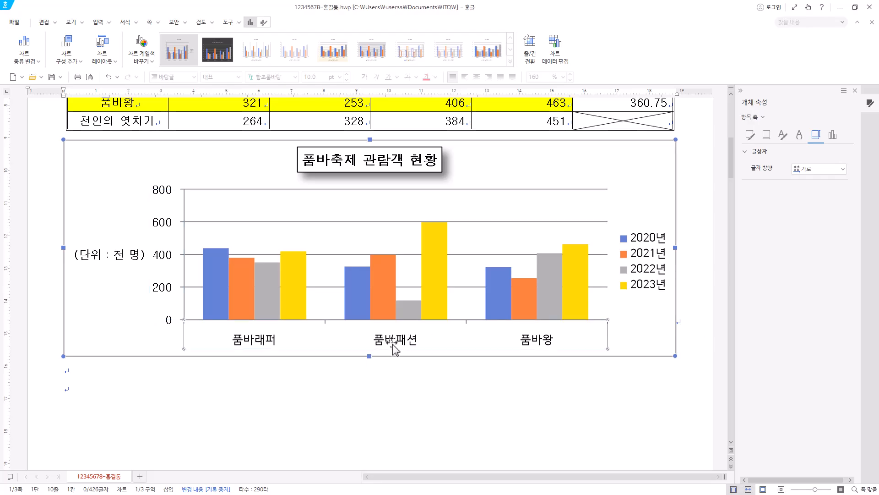
pyautogui.rightClick(392, 344)
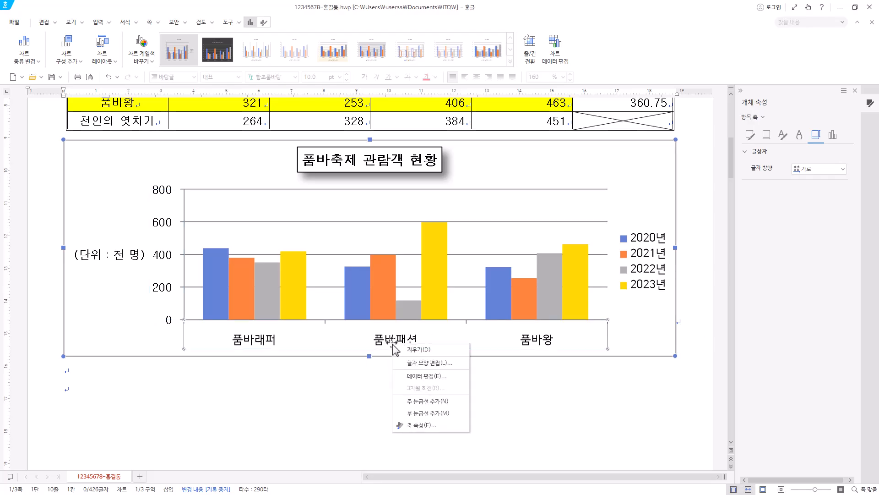
pyautogui.click(443, 363)
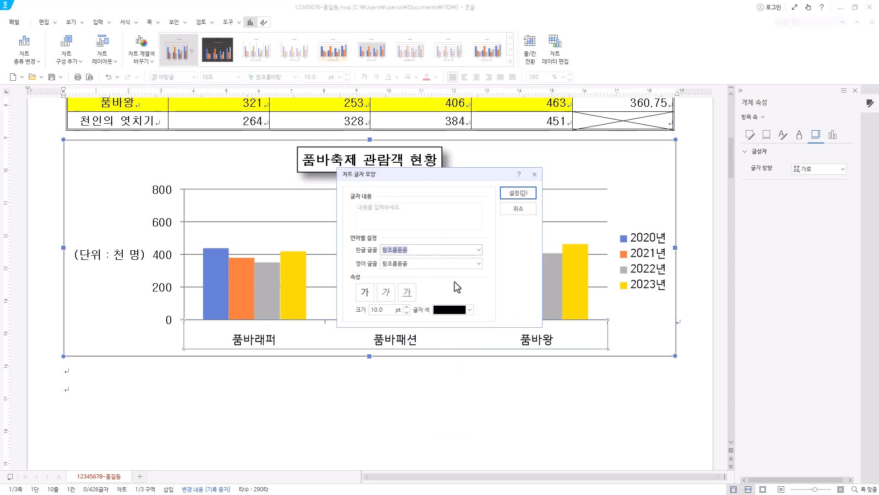
pyautogui.write('돋움')
pyautogui.press('Tab')
pyautogui.write('돋움')
pyautogui.click(409, 281)
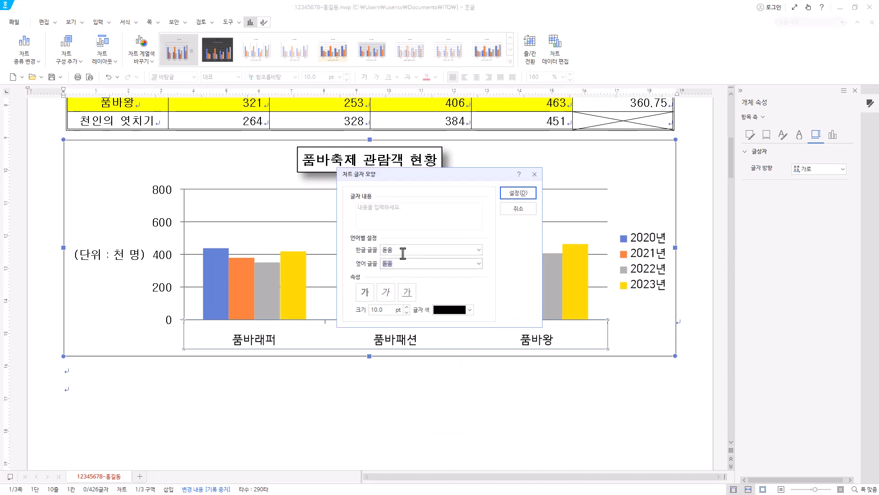
pyautogui.click(518, 193)
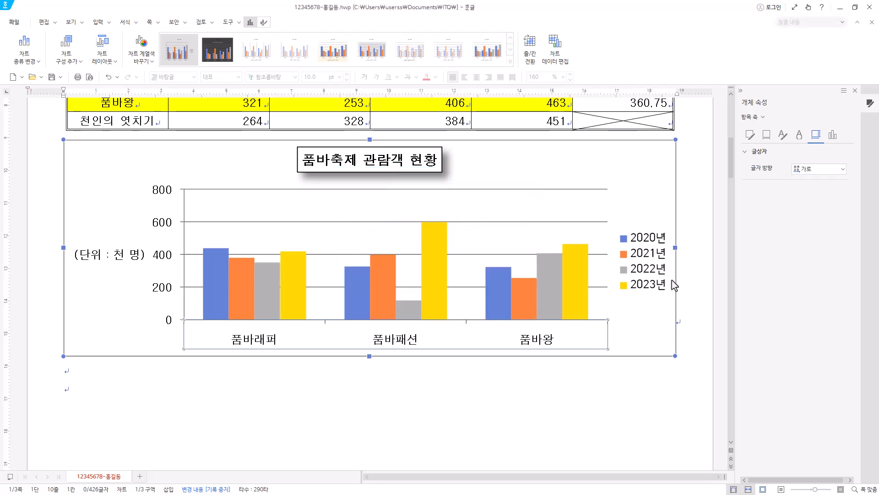
# Set the legend's Korean and English fonts to 돋움 and give the legend a black outline.
pyautogui.click(649, 257)
pyautogui.rightClick(649, 258)
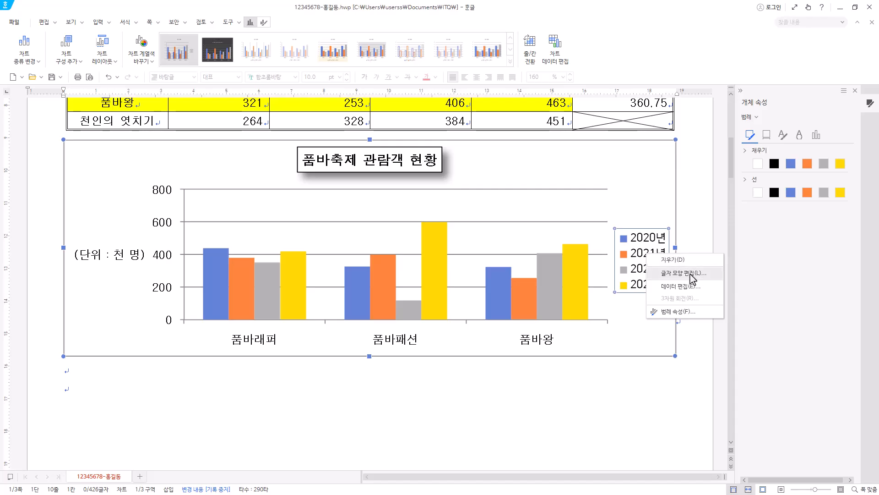
pyautogui.click(693, 273)
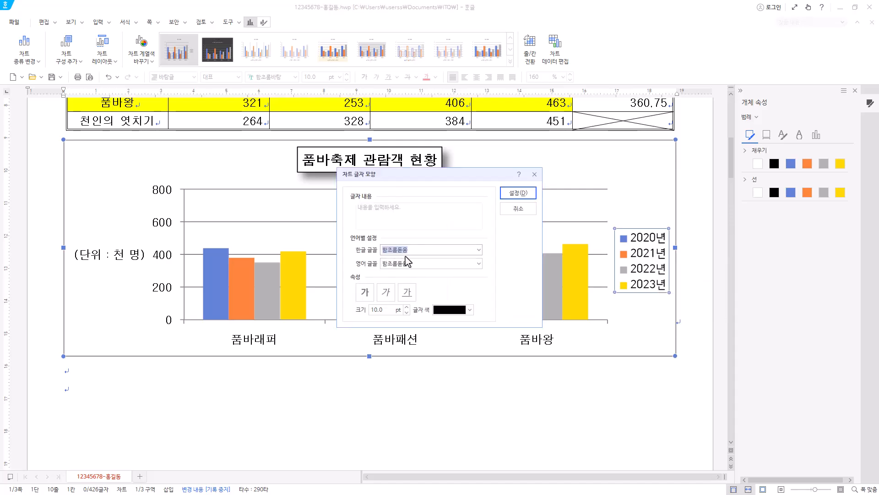
pyautogui.write('돋움')
pyautogui.press('Tab')
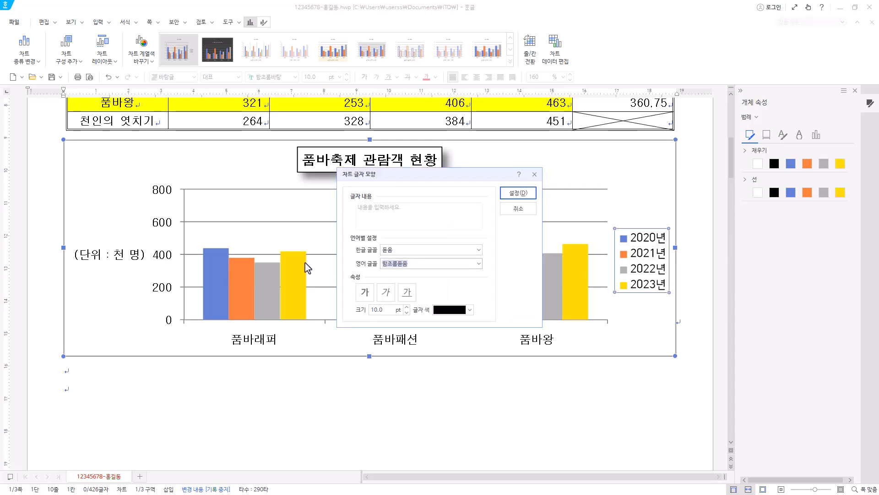
pyautogui.write('돋움')
pyautogui.press('Return')
pyautogui.click(517, 193)
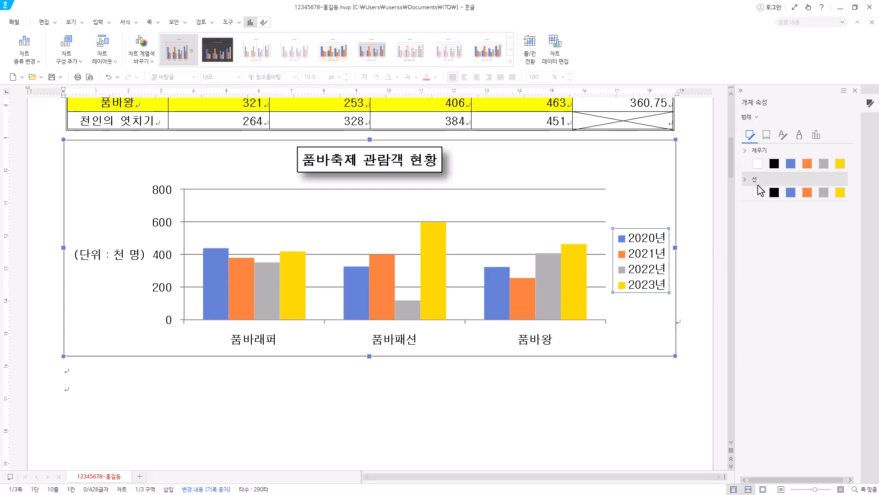
pyautogui.click(775, 193)
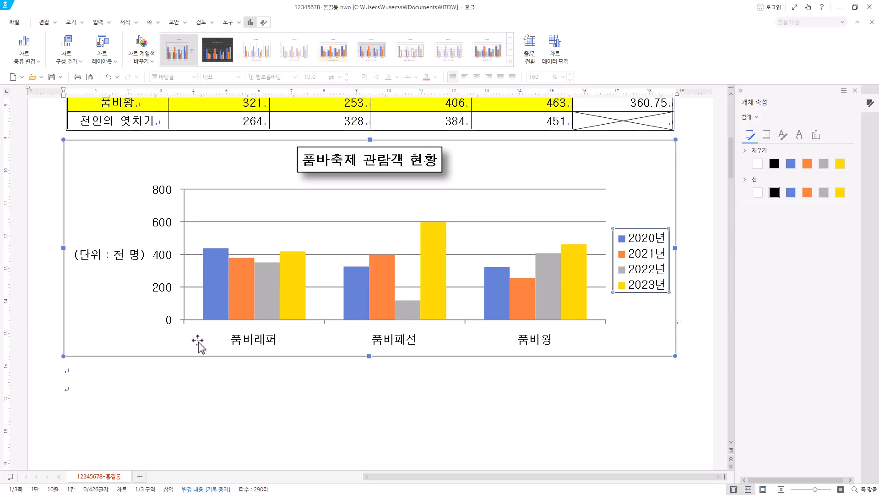
# Try the accounting (회계) number format with symbol 없음 on the value axis, and return the format category to 일반.
pyautogui.click(163, 196)
pyautogui.rightClick(166, 222)
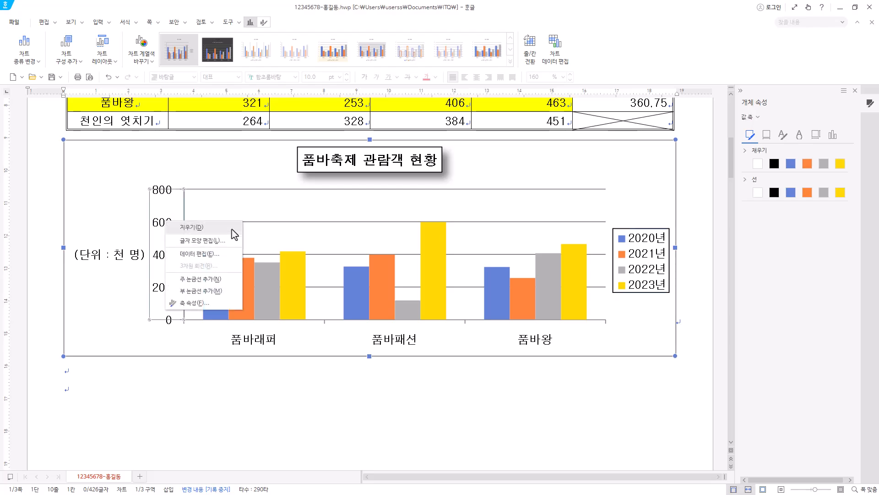
pyautogui.click(185, 302)
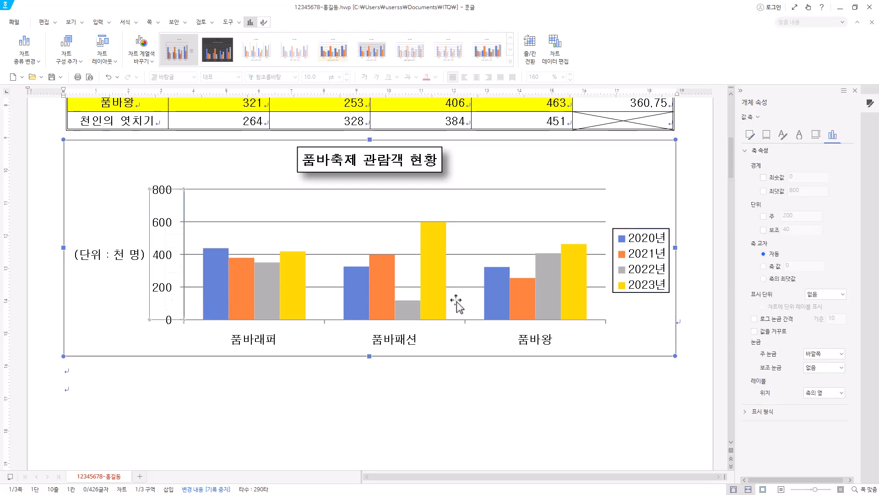
pyautogui.click(763, 191)
pyautogui.click(746, 412)
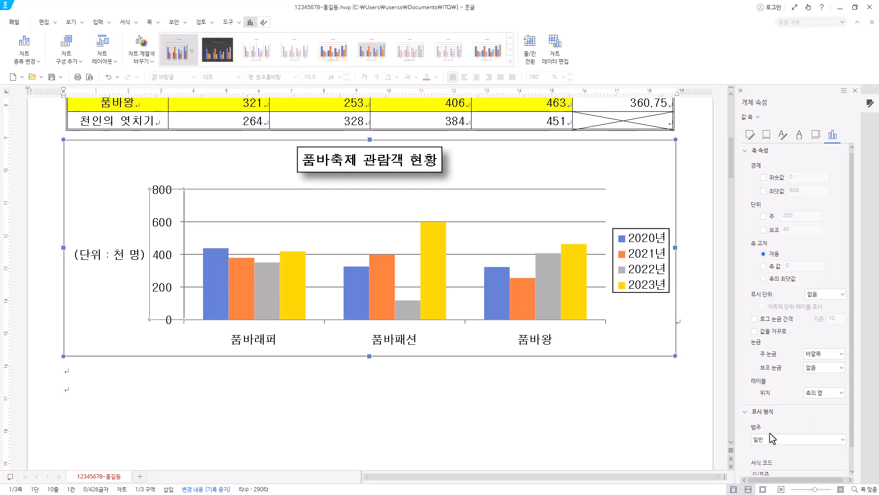
pyautogui.click(820, 441)
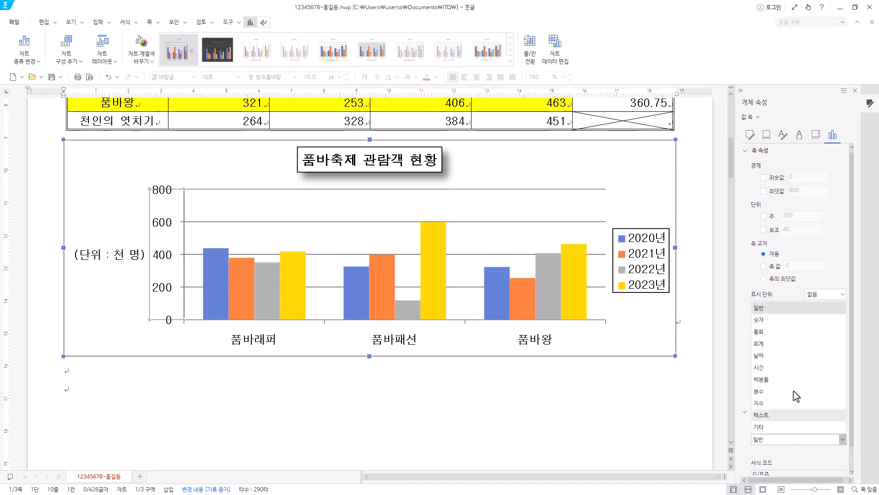
pyautogui.click(789, 344)
pyautogui.scroll(-1, 825, 430)
pyautogui.click(825, 430)
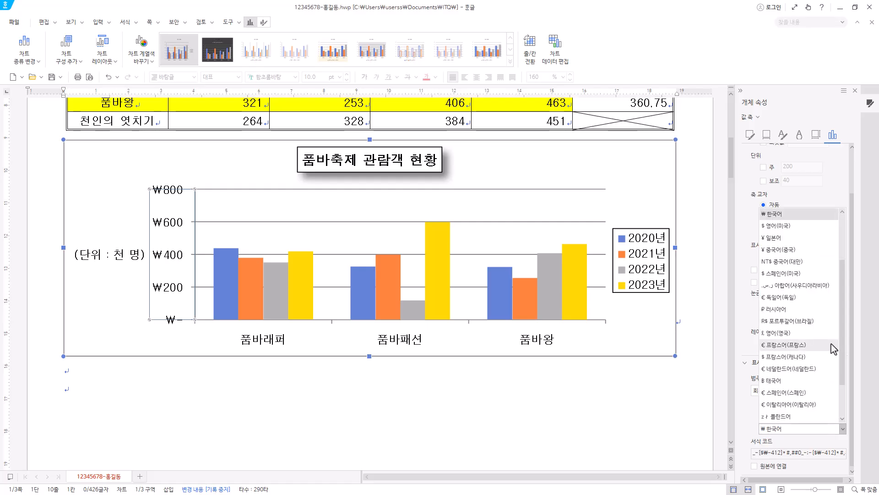
pyautogui.scroll(2, 830, 346)
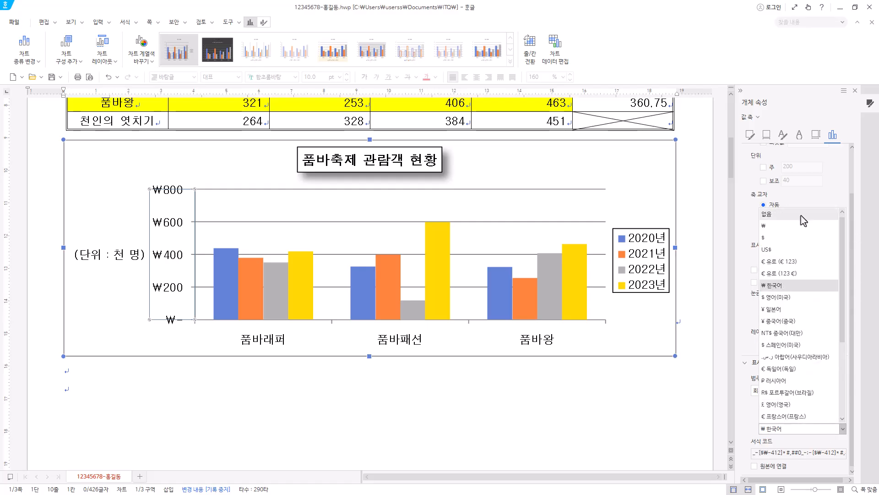
pyautogui.click(779, 214)
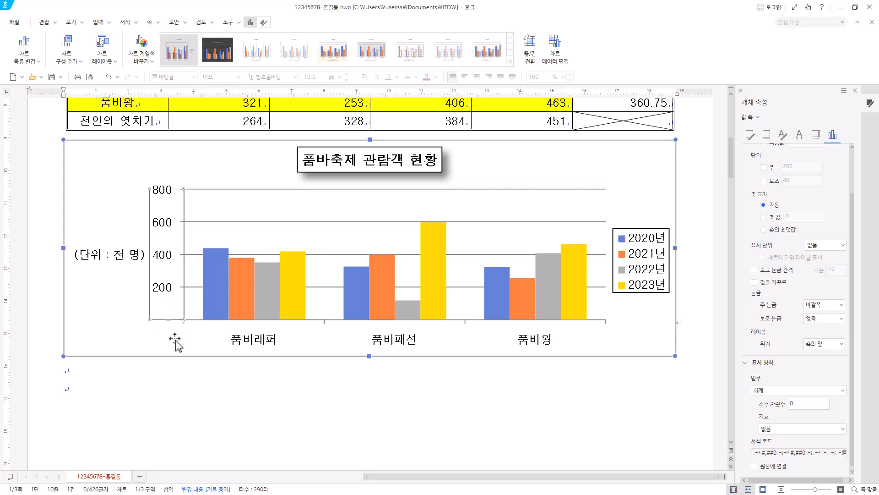
pyautogui.click(766, 390)
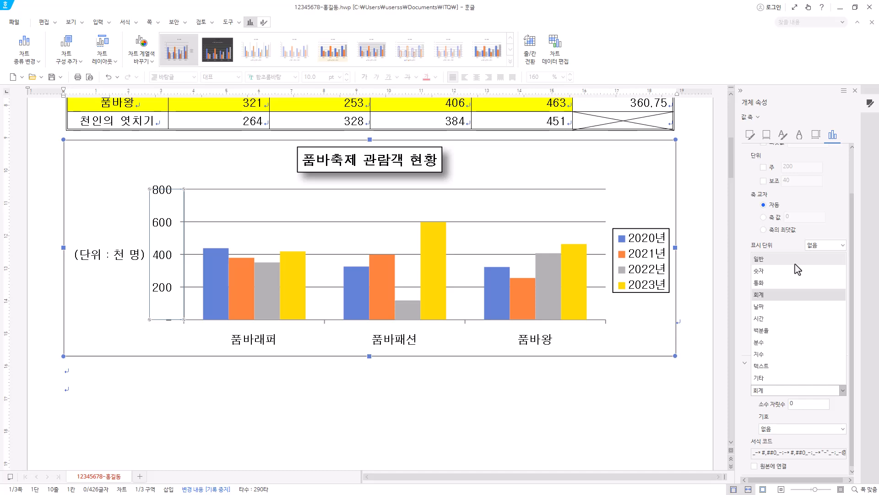
pyautogui.click(798, 270)
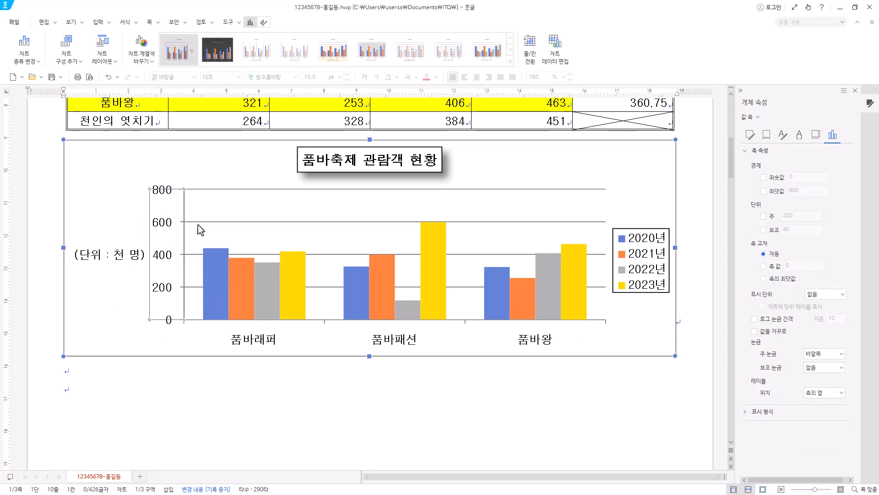
# Delete the value axis's major gridlines from the chart.
pyautogui.click(476, 222)
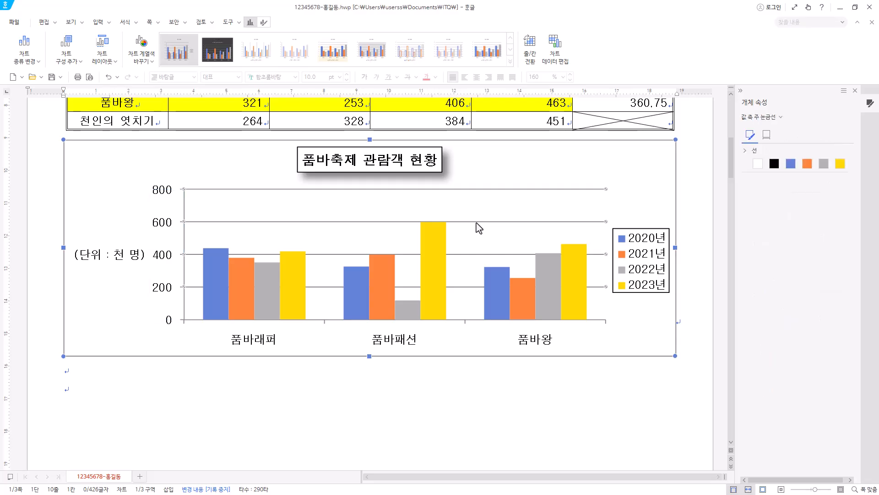
pyautogui.press('Delete')
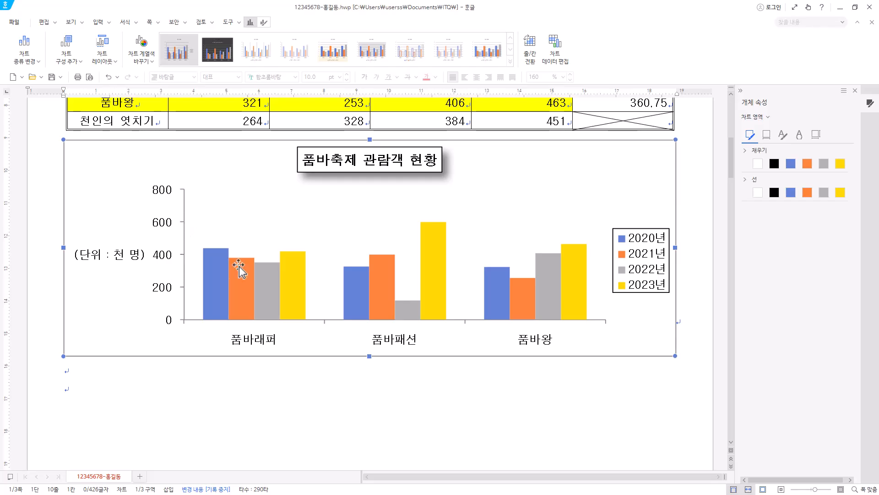
# Try 없음 for the value axis's major tick marks and return them to 바깥쪽.
pyautogui.click(185, 290)
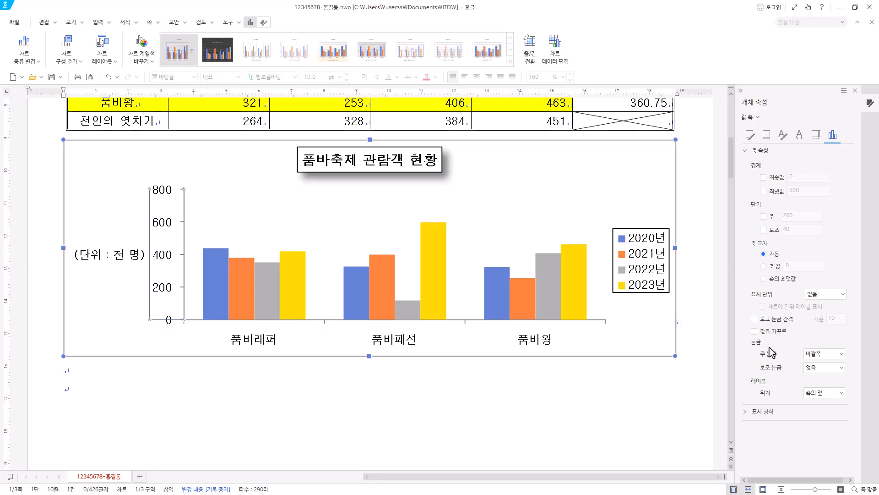
pyautogui.click(842, 354)
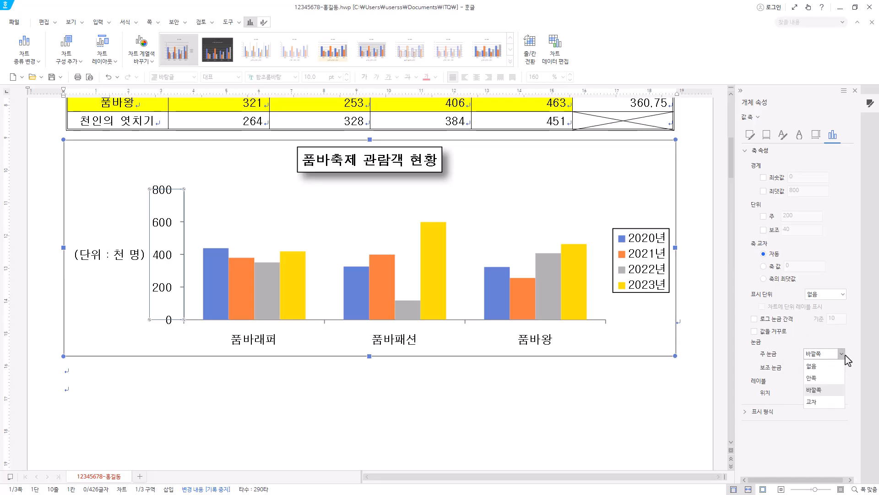
pyautogui.click(831, 367)
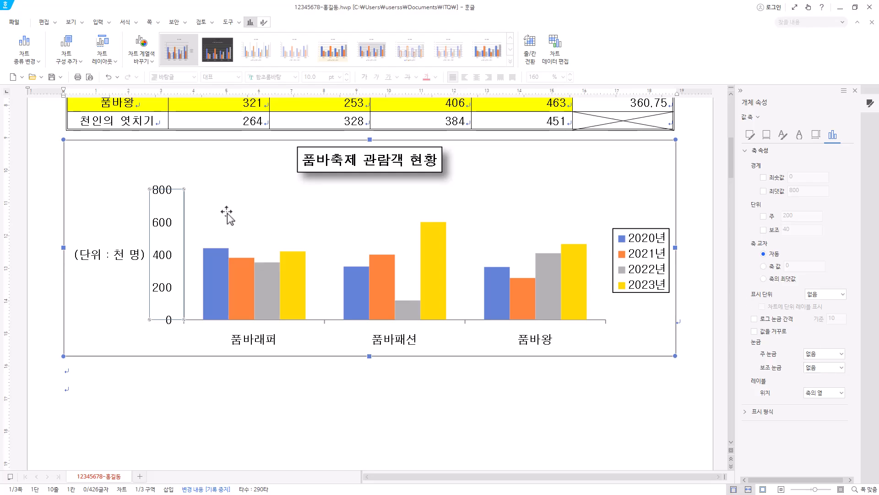
pyautogui.click(829, 353)
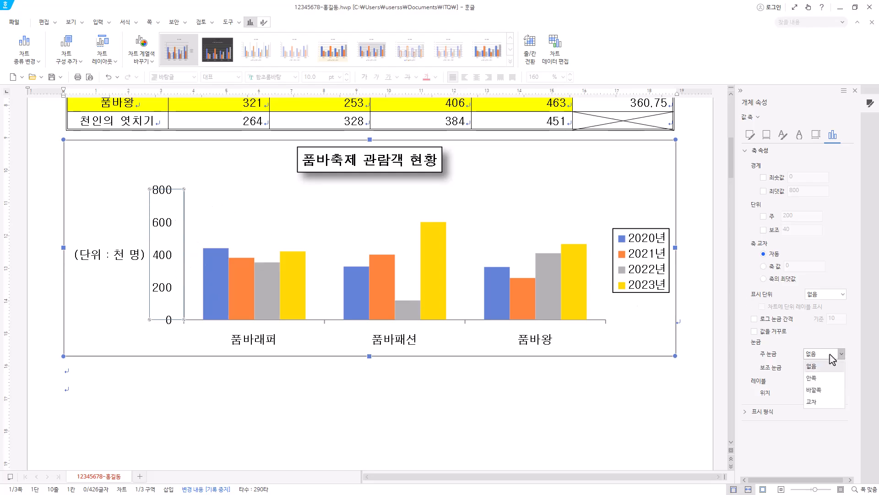
pyautogui.click(828, 391)
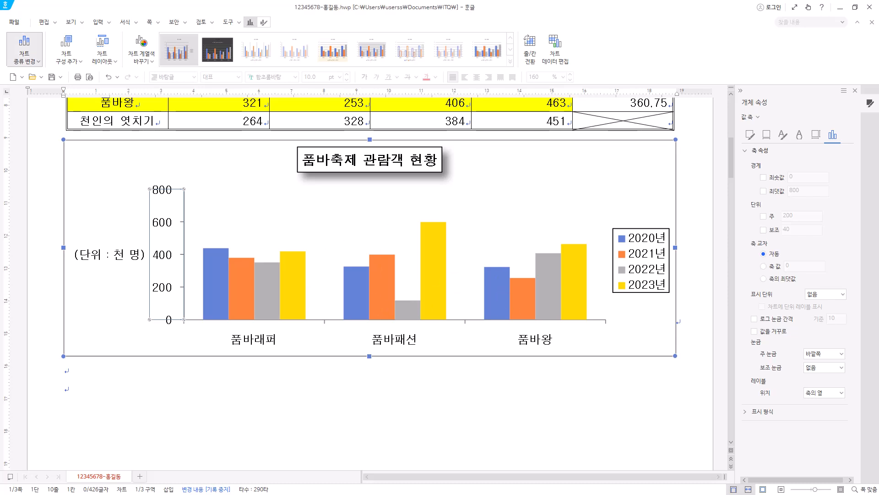
# Save the document and close the chart's object properties pane.
pyautogui.click(53, 79)
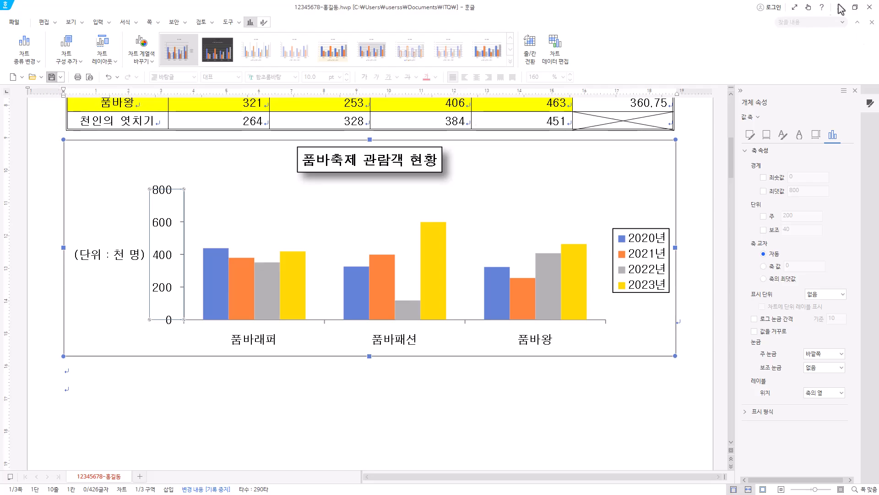
pyautogui.click(855, 91)
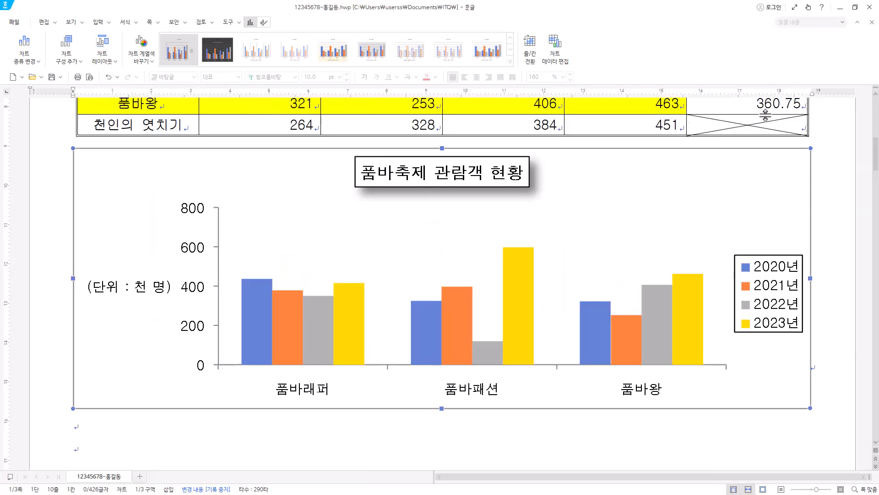
# Enter the label (1), indented, on the line below item 3 on the second page.
pyautogui.scroll(-2, 555, 357)
pyautogui.scroll(-5, 555, 357)
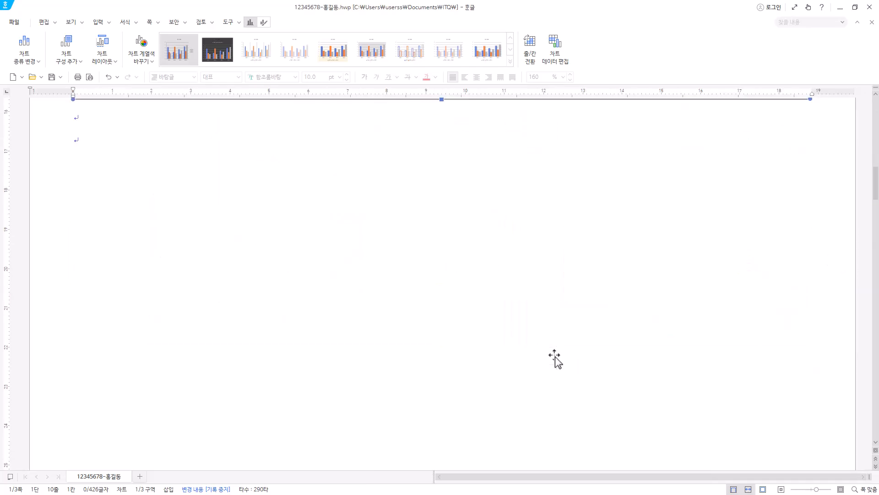
pyautogui.scroll(-3, 133, 308)
pyautogui.click(89, 268)
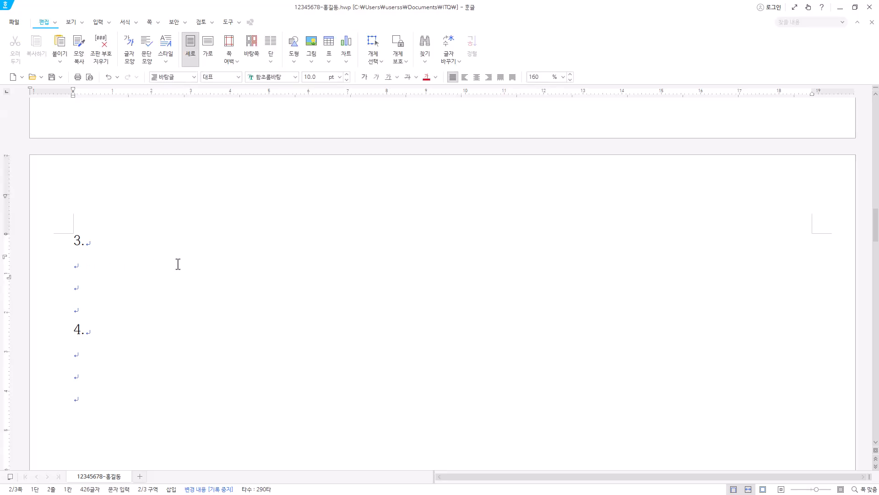
pyautogui.write('가')
pyautogui.write('(1)')
# Start a new equation after the label (1) and enter A(1+r)^n = with n as a superscript.
pyautogui.click(100, 22)
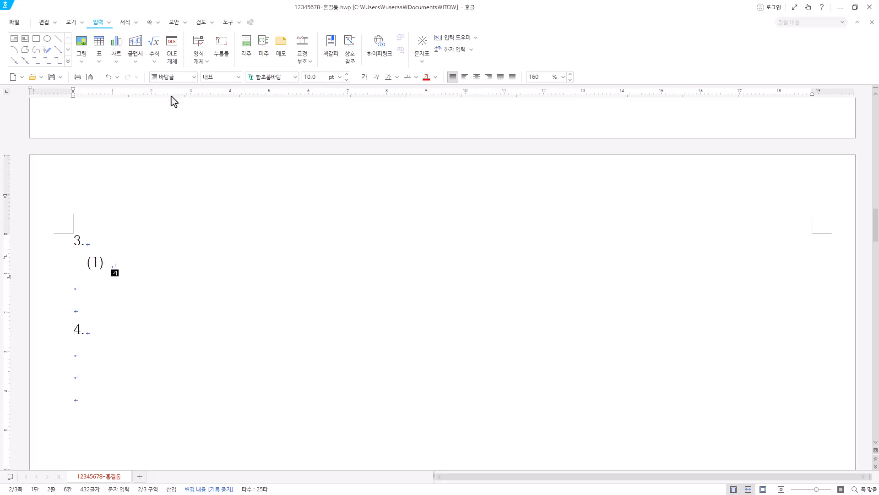
pyautogui.click(154, 46)
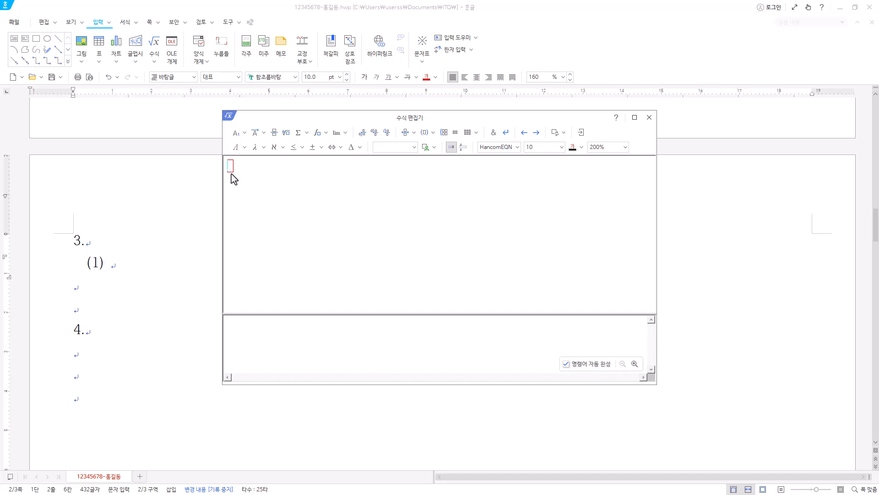
pyautogui.write('A(1+r)')
pyautogui.click(234, 137)
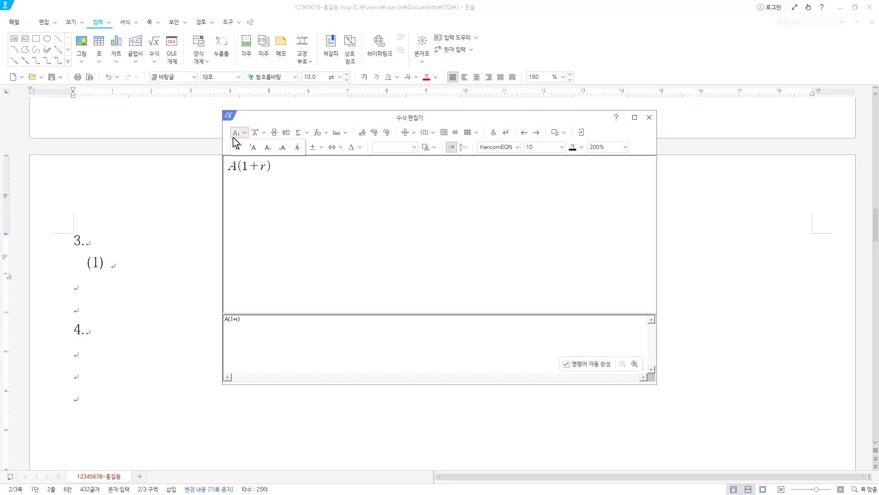
pyautogui.click(236, 147)
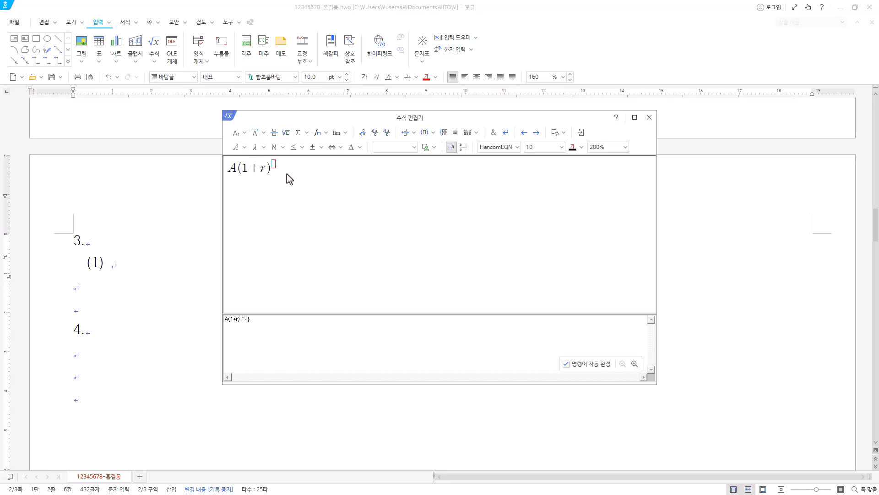
pyautogui.write('n')
pyautogui.write('=')
# Complete the first equation with the fraction a((1+r)^n−1) over r and insert it into the document.
pyautogui.click(274, 134)
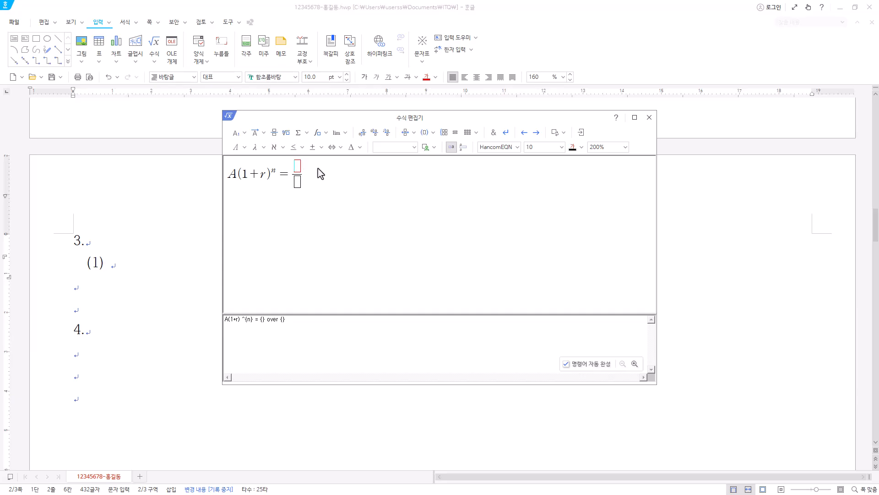
pyautogui.write('a((1+r)')
pyautogui.click(236, 133)
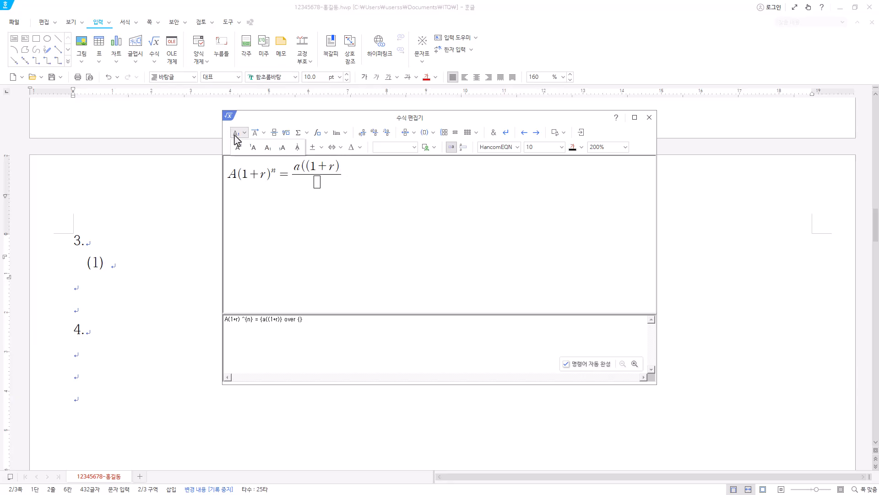
pyautogui.click(238, 150)
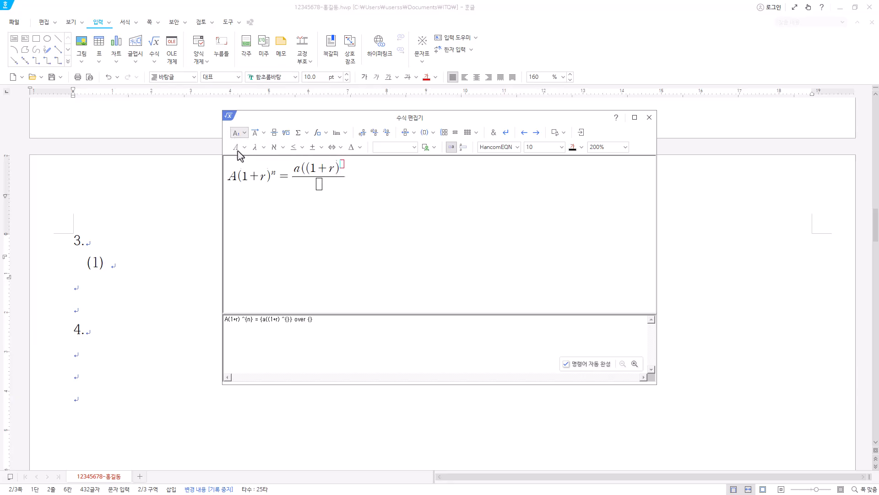
pyautogui.write('n} ')
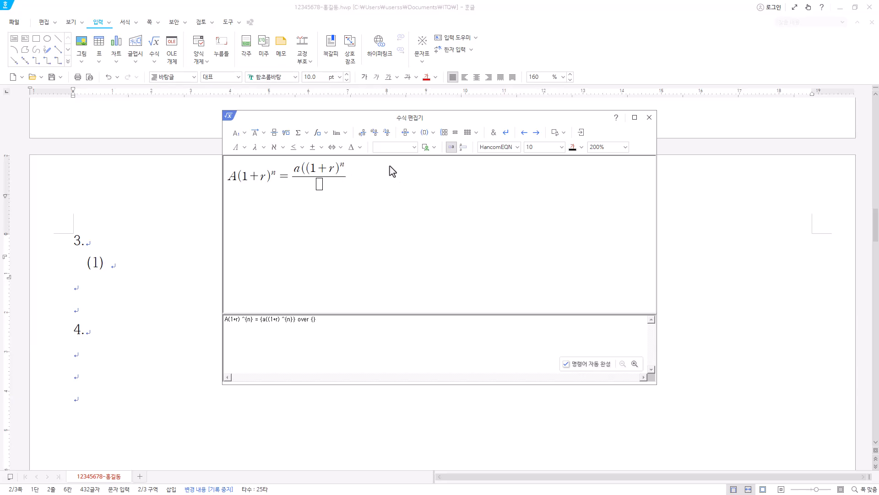
pyautogui.write('-1)')
pyautogui.click(331, 185)
pyautogui.write('r')
pyautogui.click(581, 132)
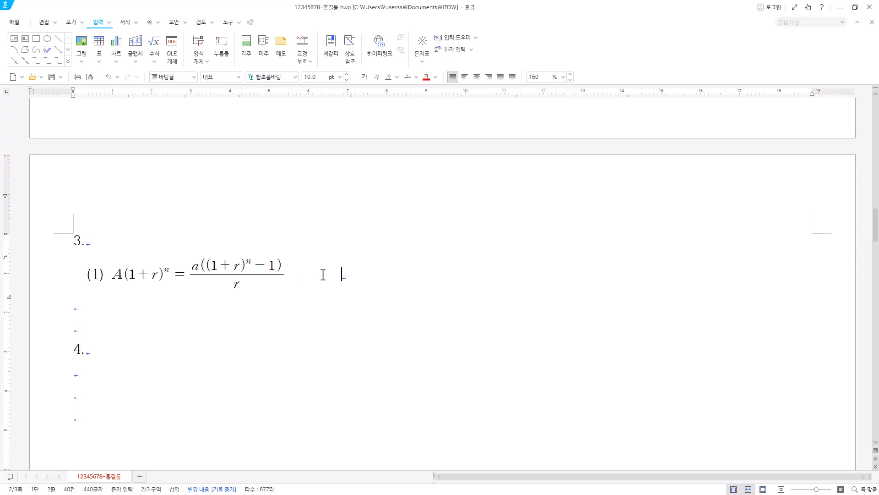
# Add the label (2) after the first equation and start its equation with F = and a fraction with numerator 4π².
pyautogui.write('(2)')
pyautogui.click(154, 43)
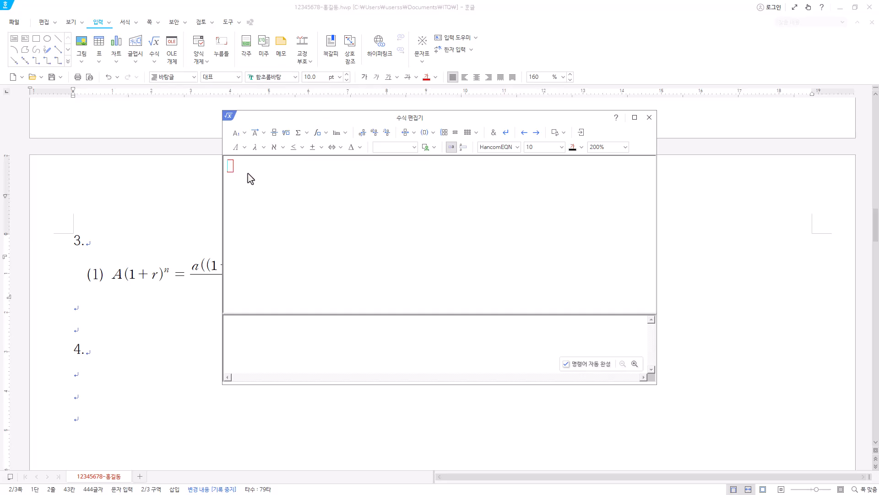
pyautogui.write('F=')
pyautogui.click(274, 133)
pyautogui.write('4} over {}')
pyautogui.click(246, 146)
pyautogui.click(263, 147)
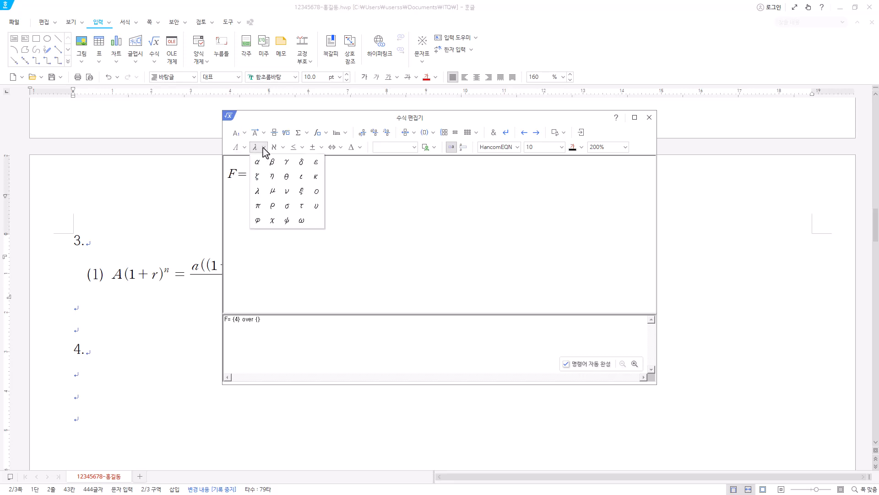
pyautogui.click(259, 207)
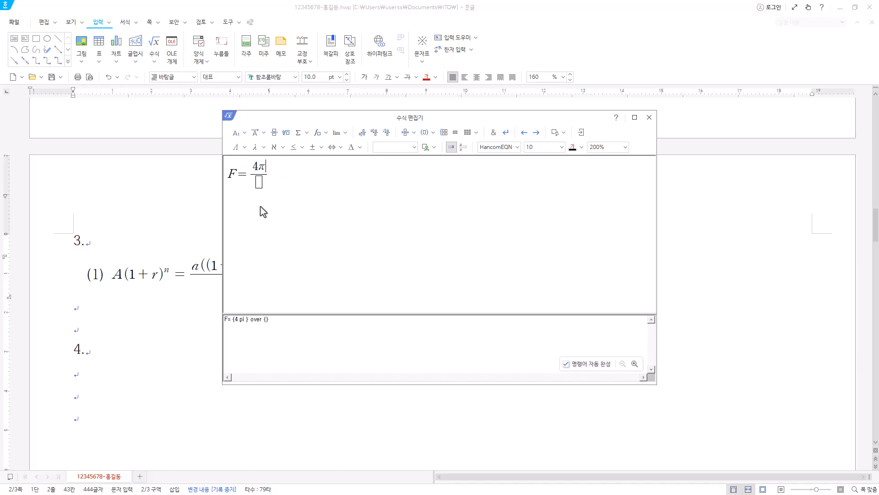
pyautogui.click(239, 135)
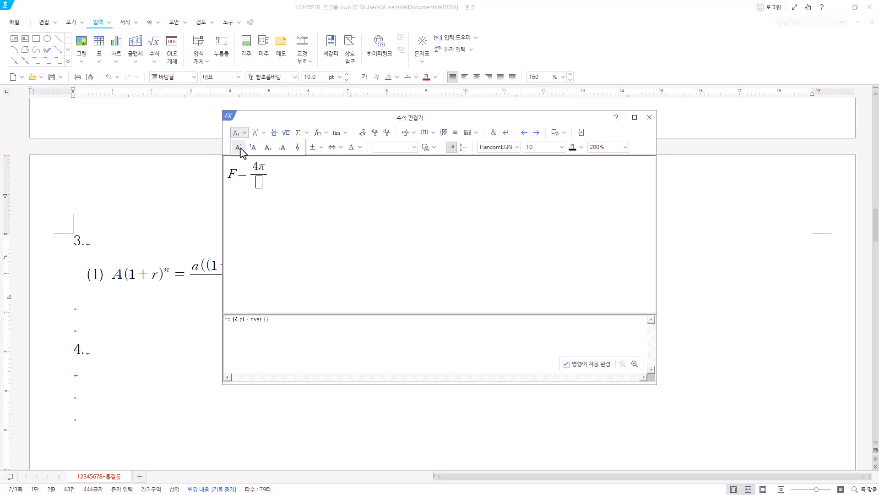
pyautogui.click(238, 147)
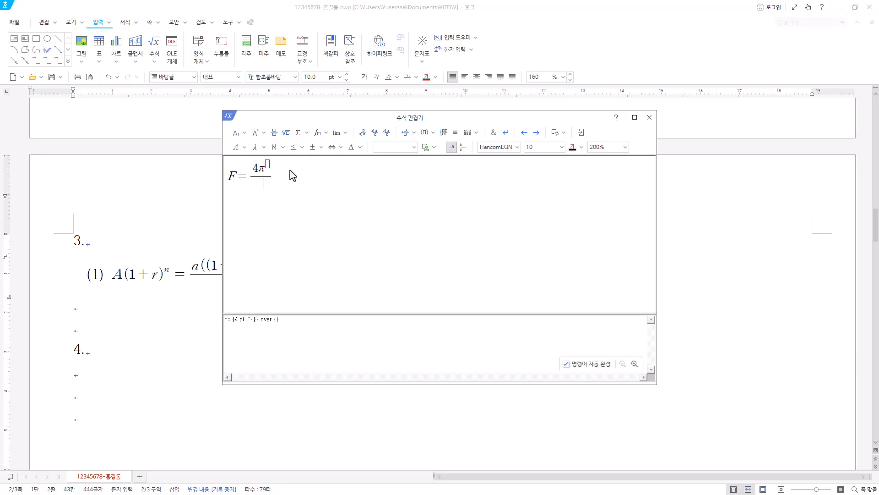
pyautogui.write('2')
pyautogui.write('T')
# Enter T² as the fraction's denominator and continue the equation with −1 =.
pyautogui.click(237, 133)
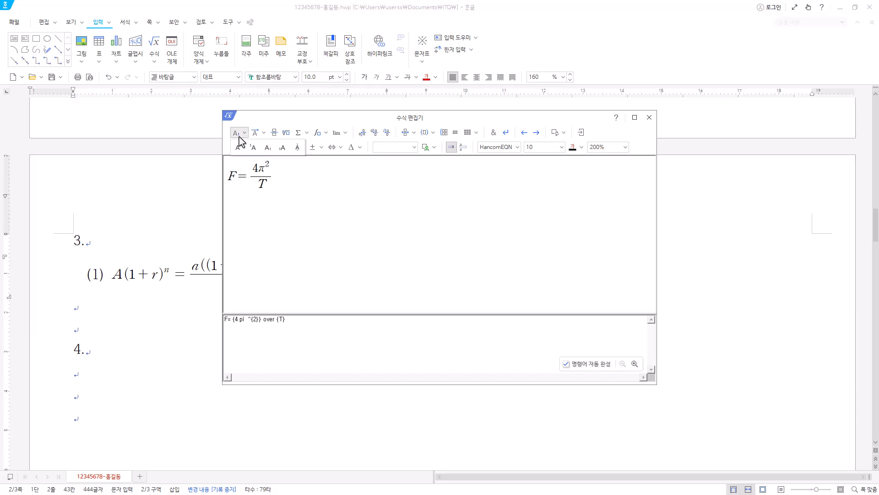
pyautogui.click(238, 147)
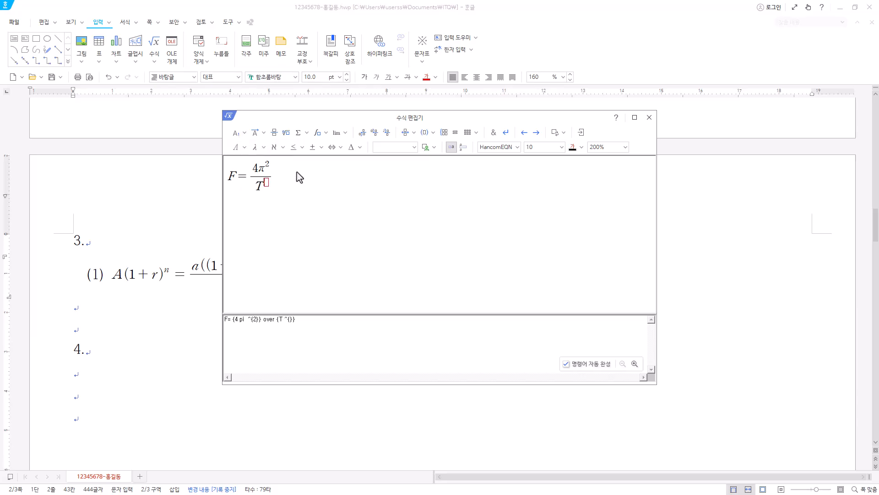
pyautogui.write('2')
pyautogui.write('-1=')
# Add 4π²K to the right-hand side of the second equation, with the 2 as a superscript.
pyautogui.write('4')
pyautogui.click(256, 148)
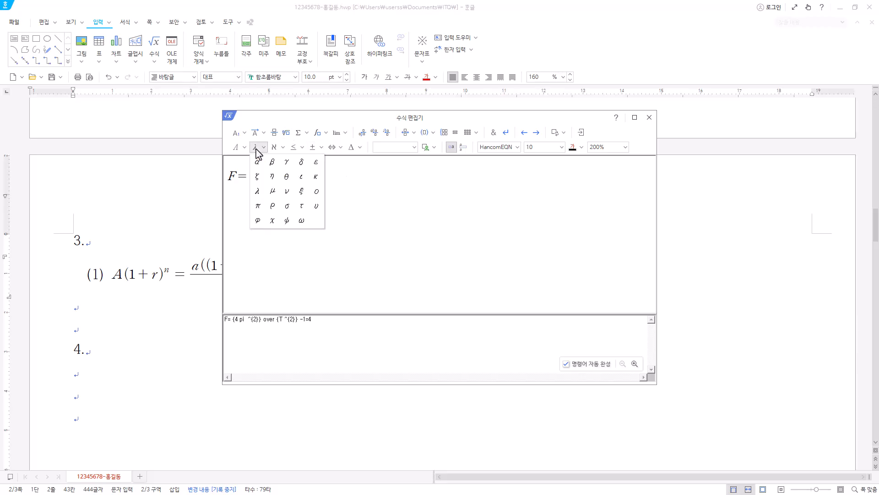
pyautogui.click(257, 206)
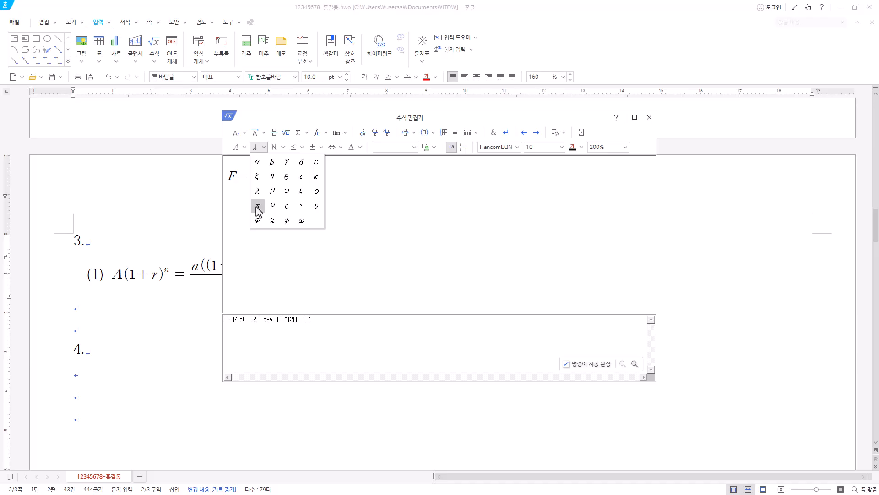
pyautogui.click(239, 137)
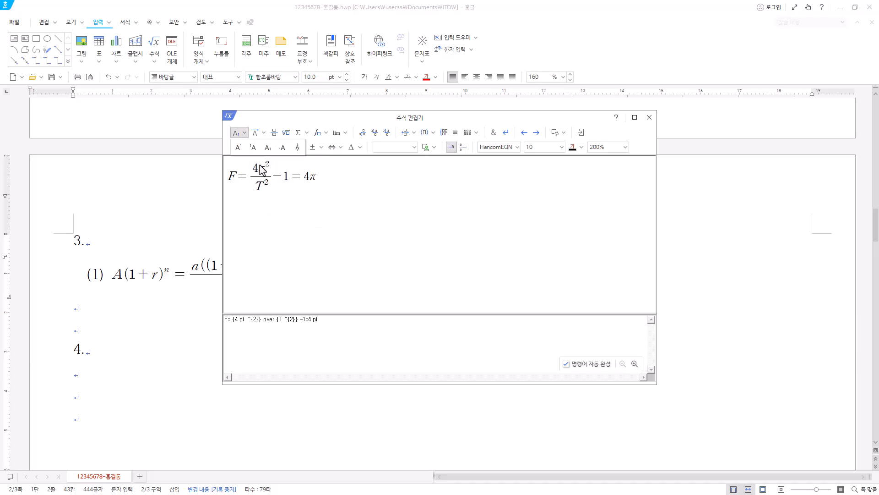
pyautogui.click(239, 147)
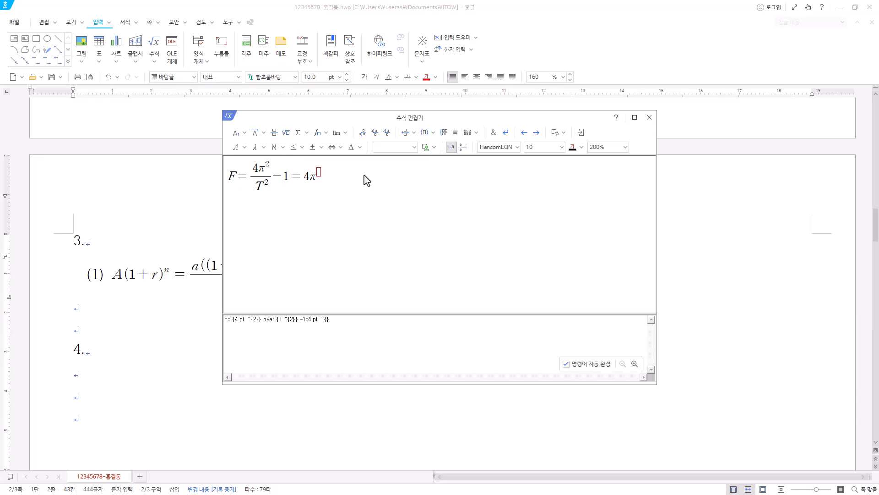
pyautogui.write('2} K')
# Complete the second equation with the fraction m over r² and insert it into the document.
pyautogui.click(274, 132)
pyautogui.write('m} over {r}')
pyautogui.click(339, 184)
pyautogui.write('r {r')
pyautogui.click(237, 135)
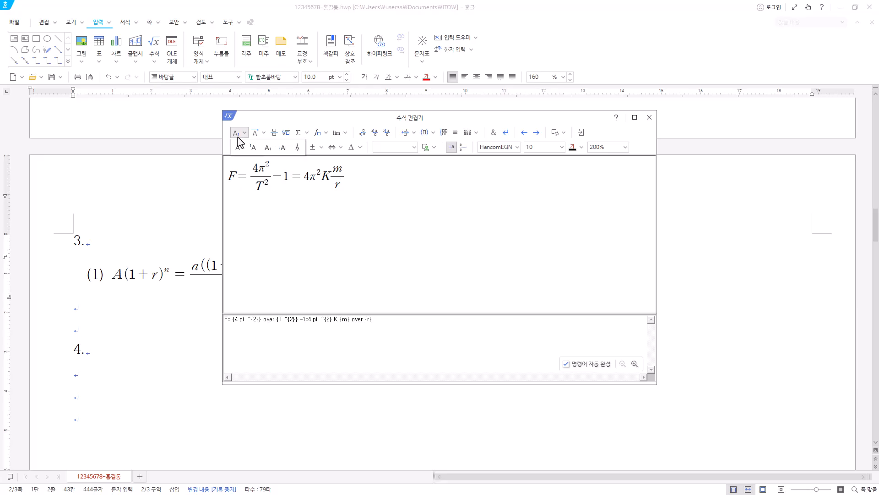
pyautogui.click(237, 148)
pyautogui.write('2')
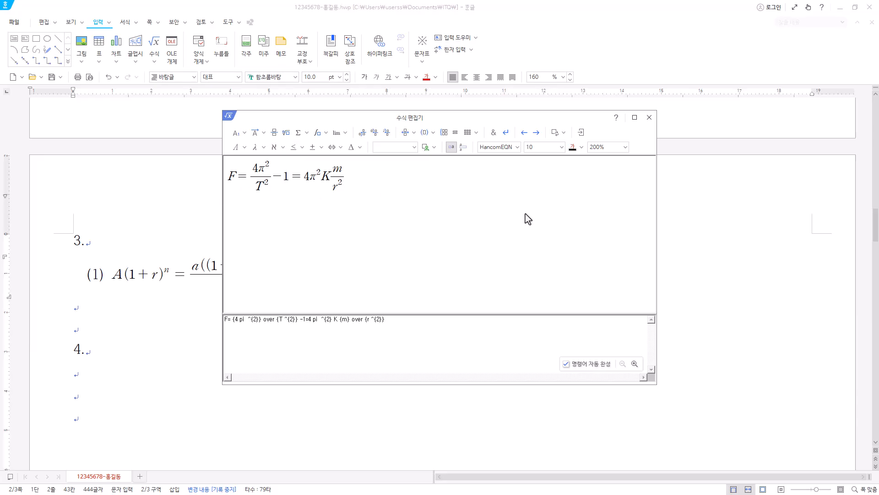
pyautogui.click(580, 134)
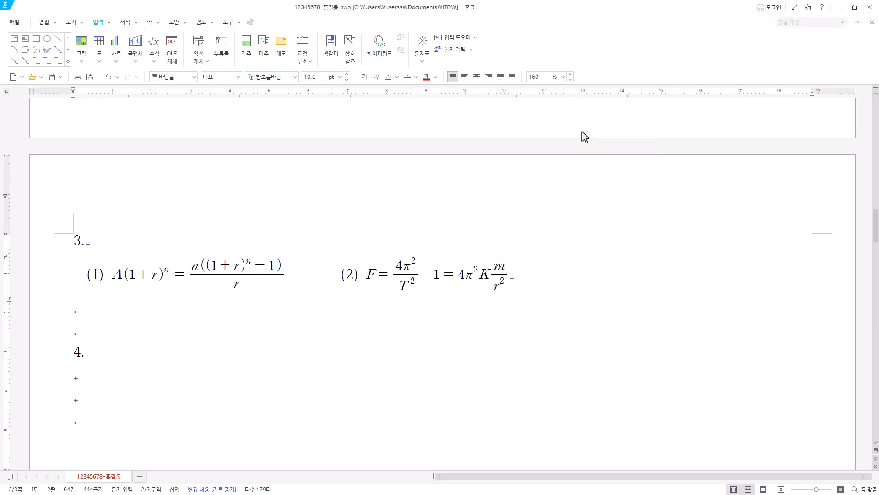
# Widen the gap between the first equation and the label (2) with extra spaces.
pyautogui.doubleClick(334, 277)
pyautogui.click(336, 279)
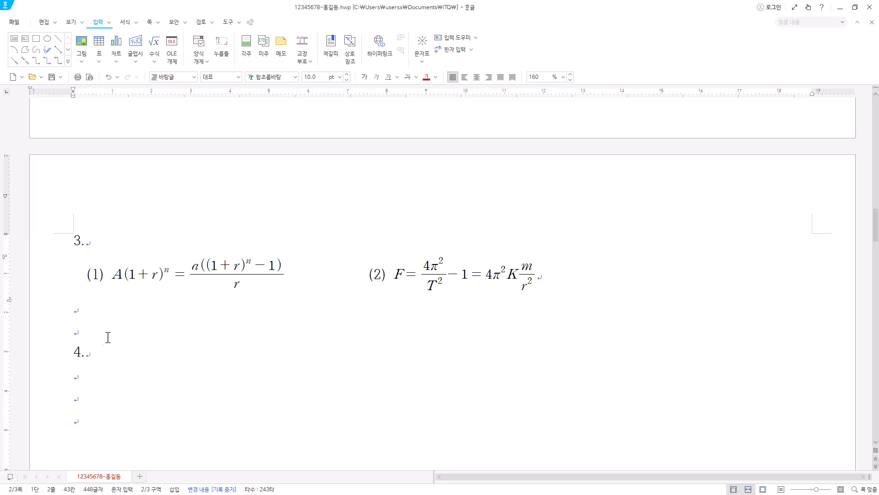
# Draw a rectangle about 77 mm wide and 49 mm high in the blank area below heading 4.
pyautogui.scroll(-4, 113, 334)
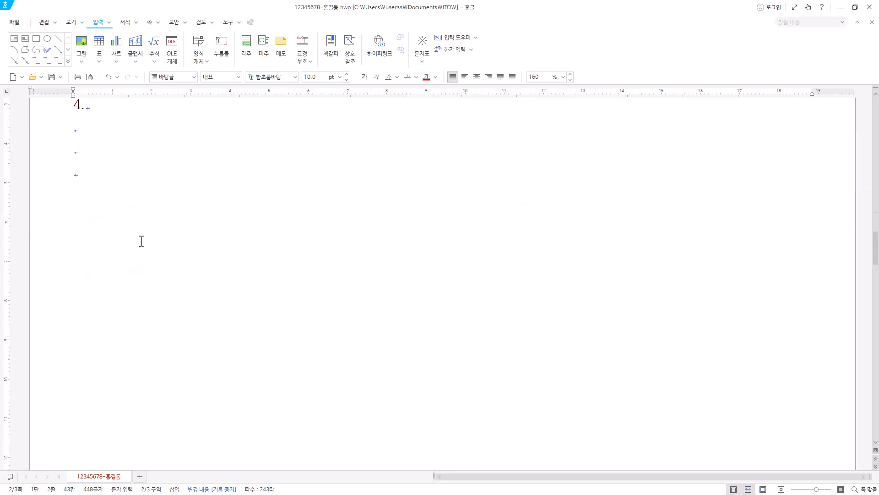
pyautogui.scroll(-2, 291, 287)
pyautogui.scroll(3, 403, 382)
pyautogui.click(98, 188)
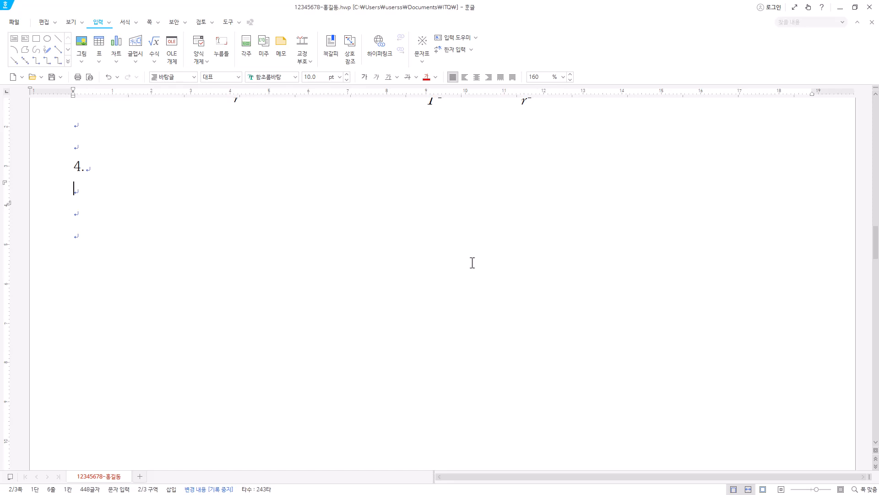
pyautogui.click(238, 494)
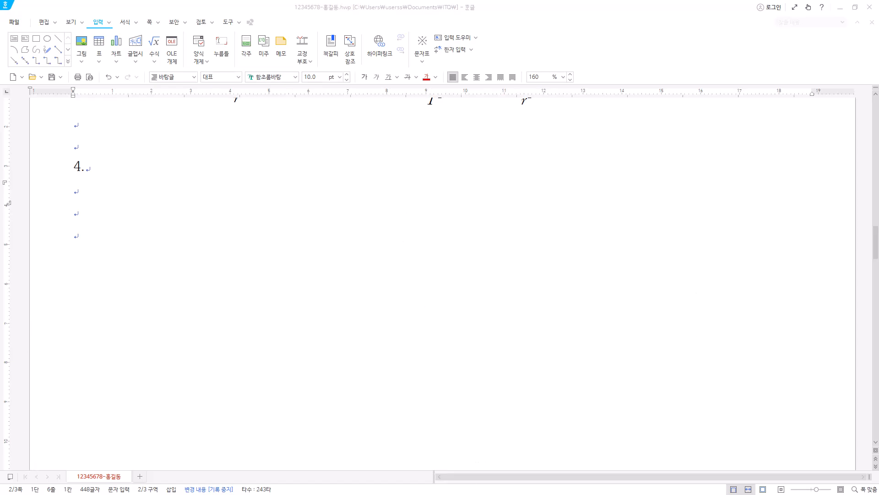
pyautogui.click(103, 194)
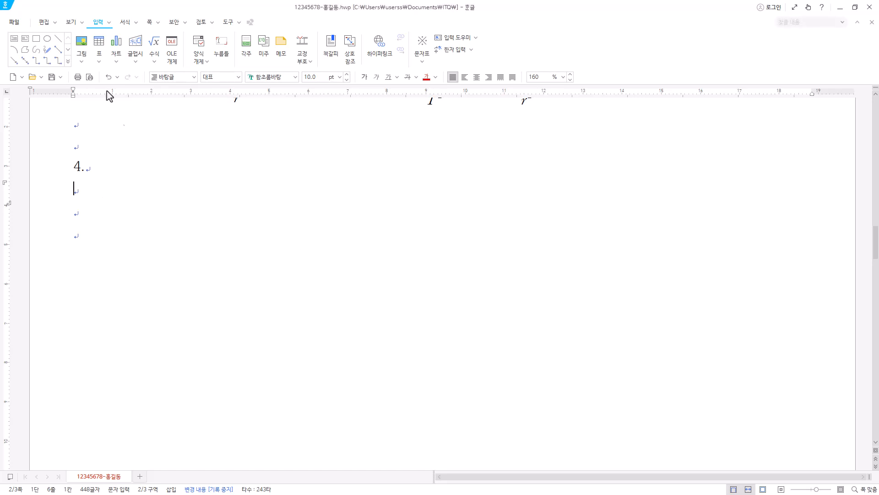
pyautogui.press('Hangul')
pyautogui.click(37, 39)
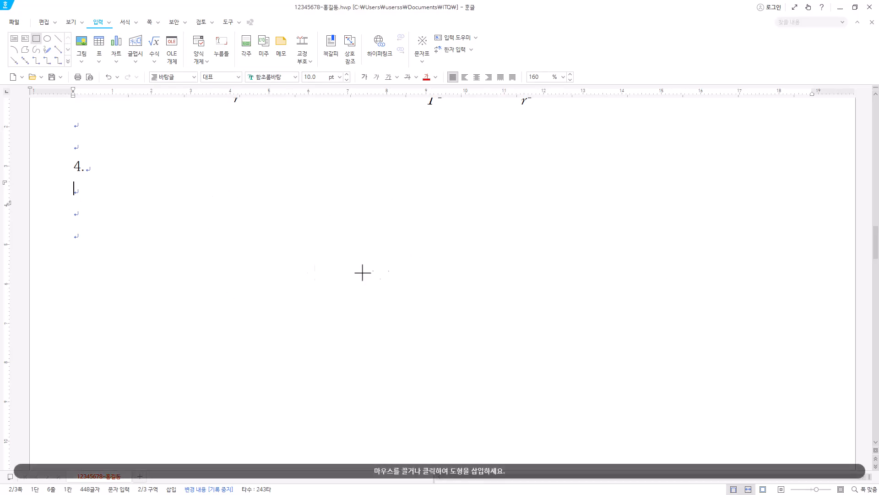
pyautogui.moveTo(315, 232); pyautogui.dragTo(619, 424)
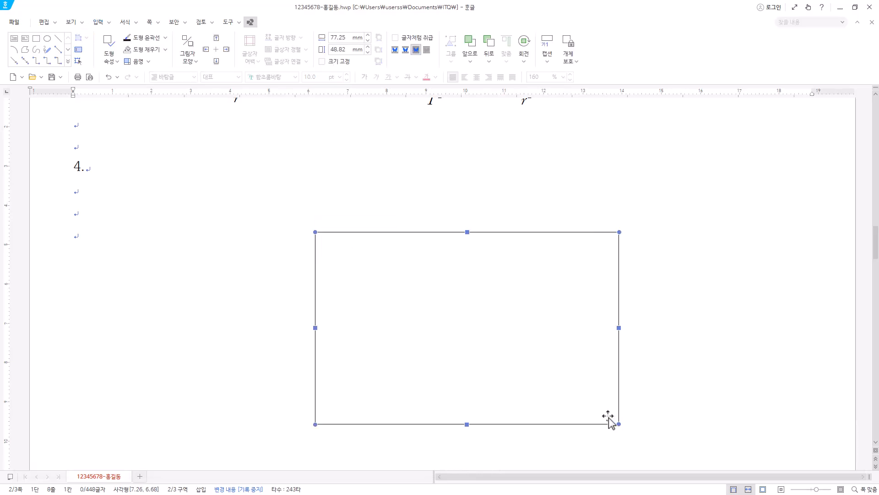
# Set the rectangle's width to 130 mm and its height to 145 mm in its object properties.
pyautogui.doubleClick(562, 264)
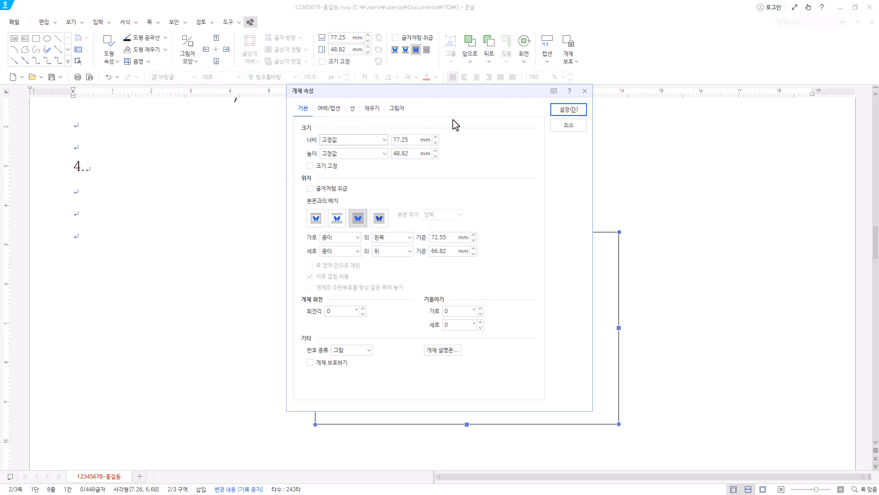
pyautogui.press('Tab')
pyautogui.write('130')
pyautogui.press('Tab')
pyautogui.write('14')
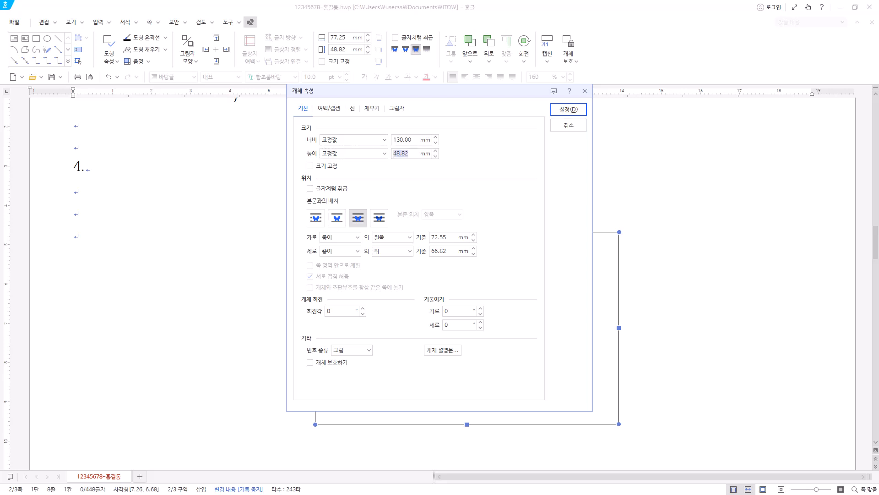
pyautogui.write('5')
pyautogui.click(357, 222)
# Give the rectangle a solid light grey fill and apply the object properties.
pyautogui.click(372, 114)
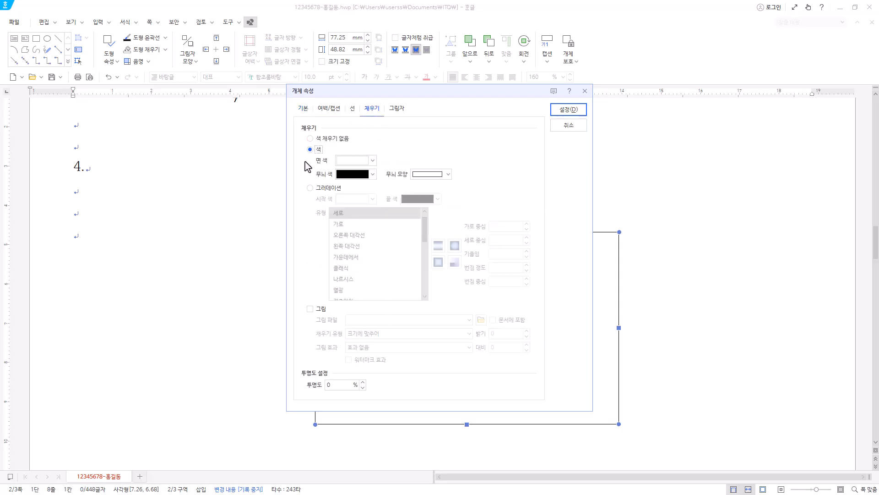
pyautogui.click(372, 160)
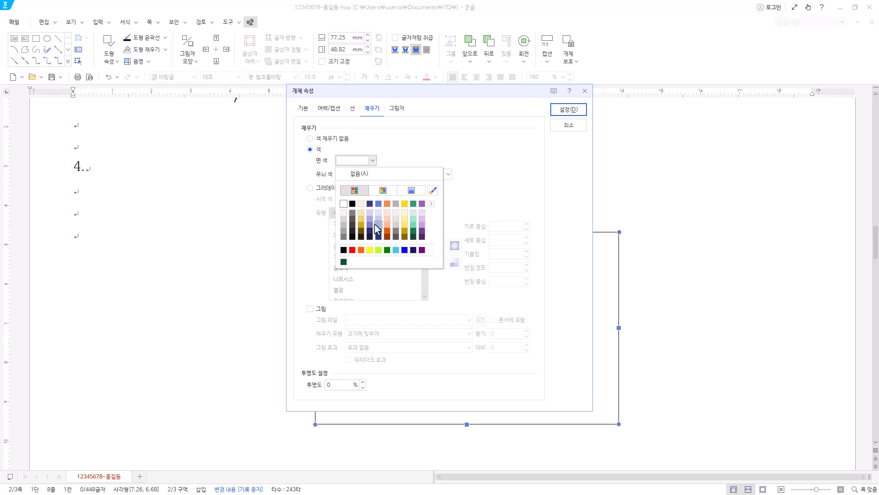
pyautogui.click(432, 204)
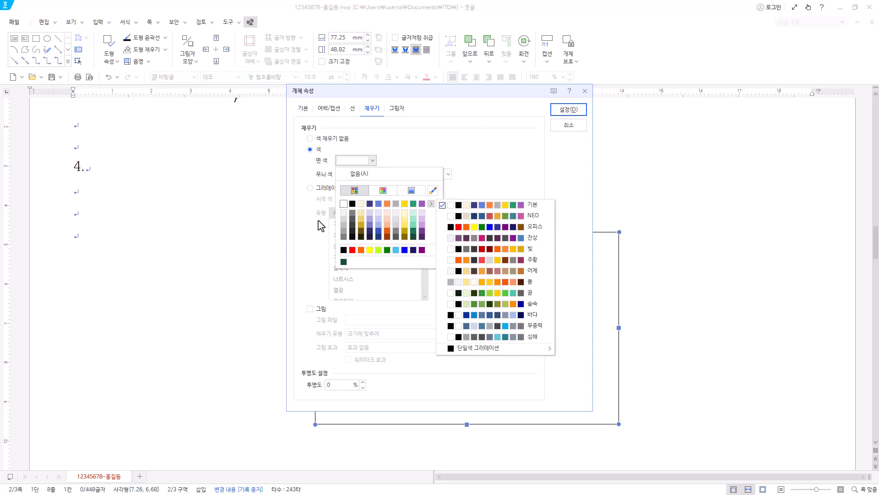
pyautogui.click(525, 161)
pyautogui.click(570, 110)
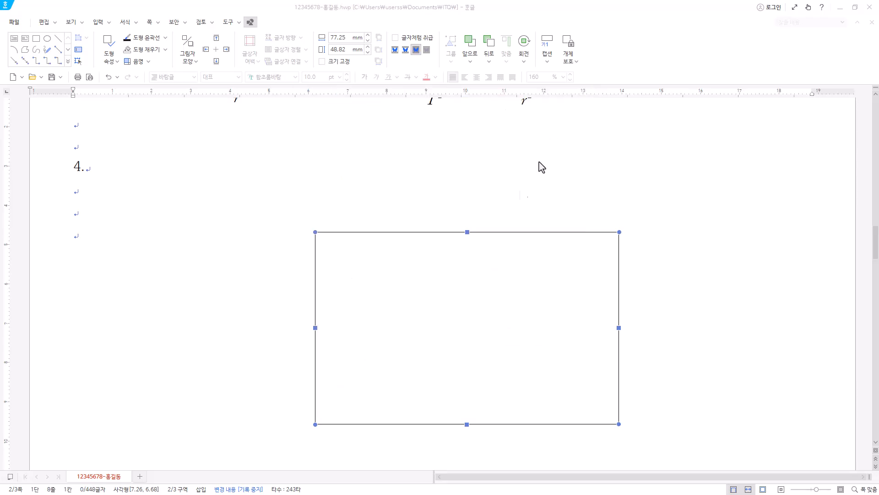
# Move the rectangle to about 42.5 mm from the paper's left edge and 62 mm from its top edge.
pyautogui.scroll(-3, 601, 323)
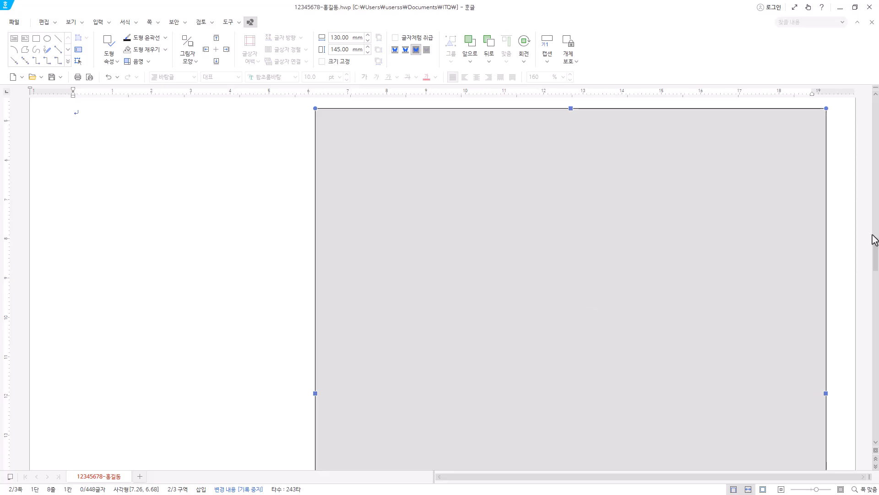
pyautogui.scroll(2, 733, 303)
pyautogui.moveTo(649, 294); pyautogui.dragTo(507, 276)
pyautogui.moveTo(563, 316); pyautogui.dragTo(587, 314)
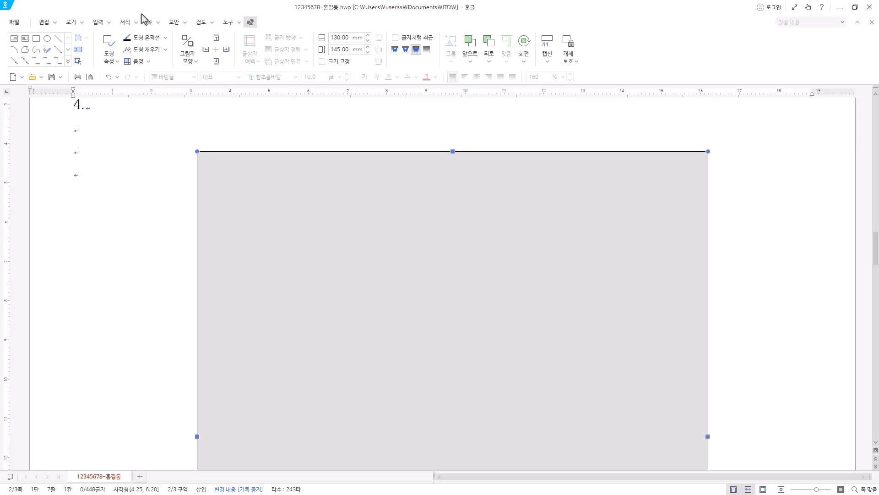
pyautogui.click(71, 22)
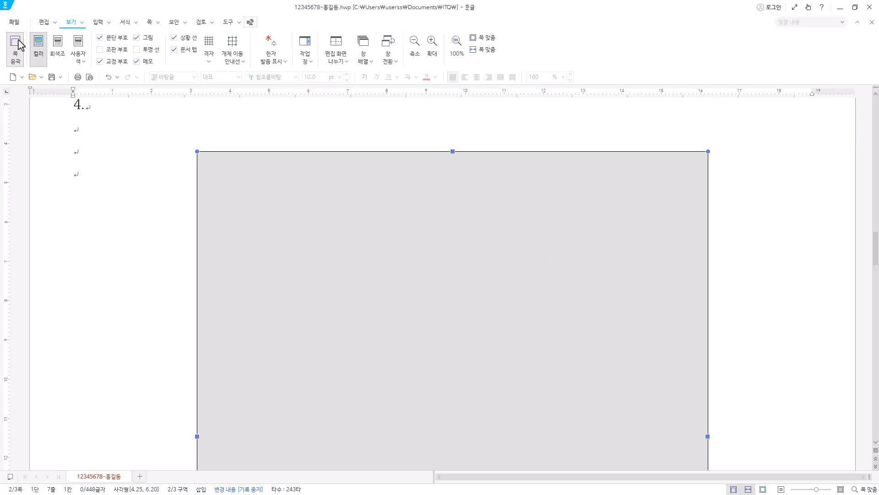
pyautogui.click(13, 54)
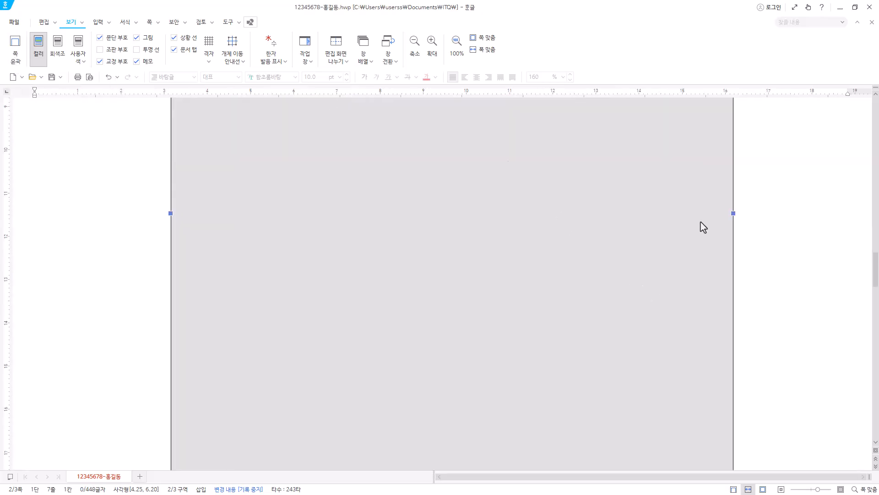
pyautogui.click(15, 50)
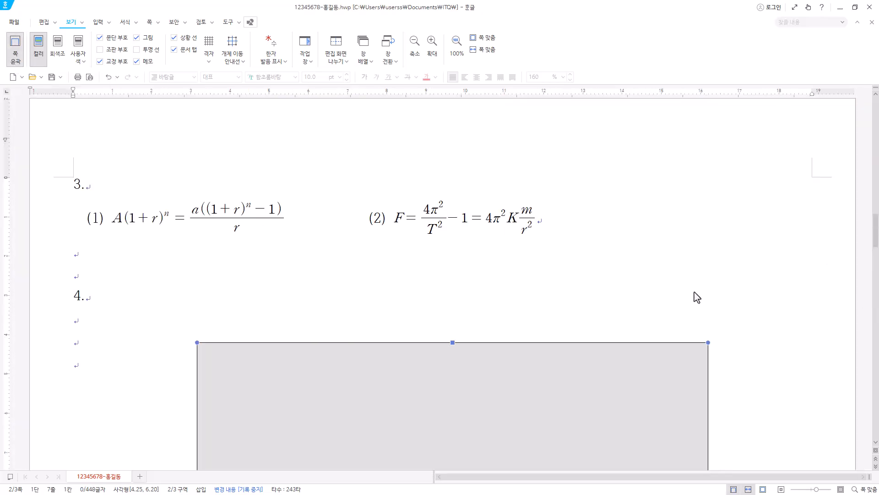
pyautogui.scroll(-6, 490, 325)
pyautogui.scroll(6, 490, 324)
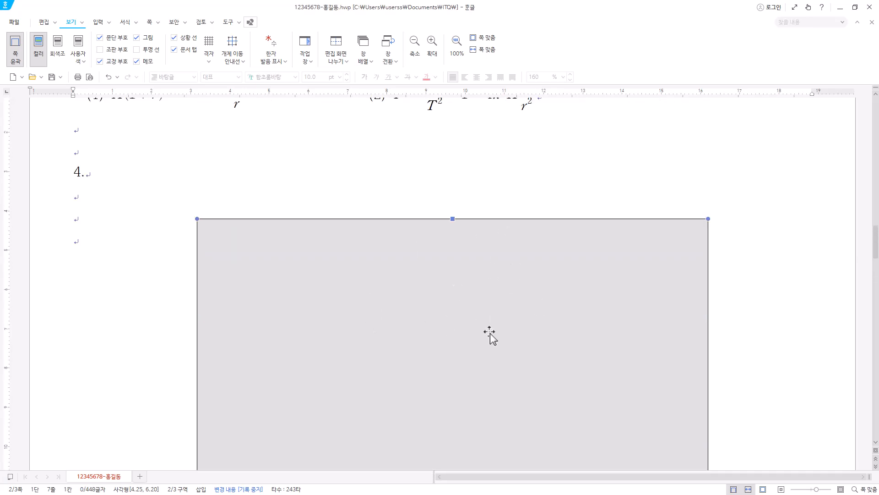
pyautogui.scroll(-5, 452, 310)
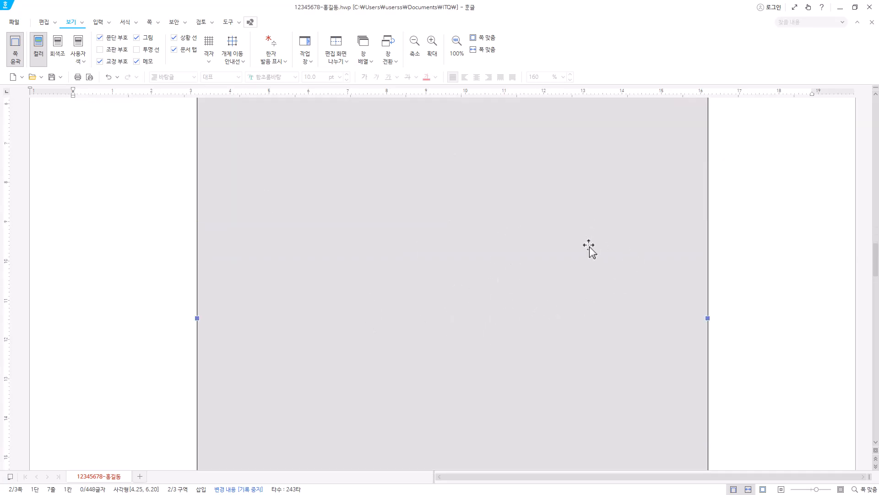
# Adjust the document zoom to 135% to examine the grey rectangle's placement under item 4.
pyautogui.click(493, 53)
pyautogui.scroll(-5, 424, 394)
pyautogui.click(457, 46)
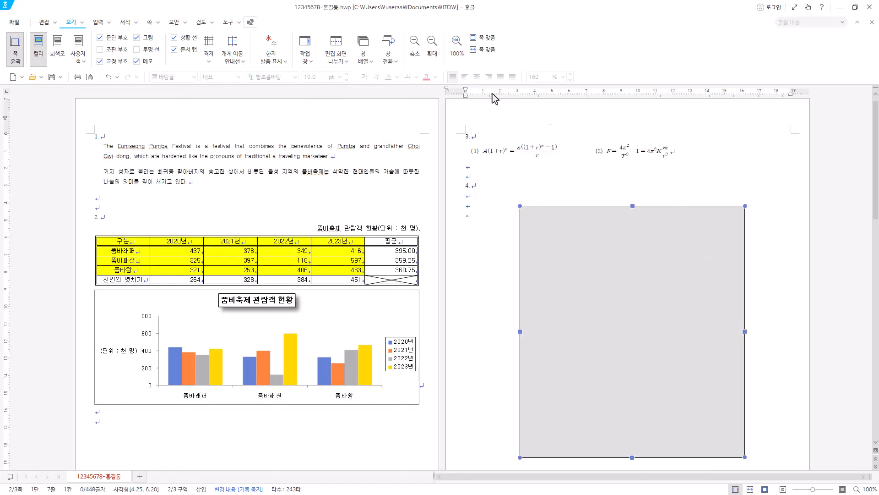
pyautogui.click(484, 49)
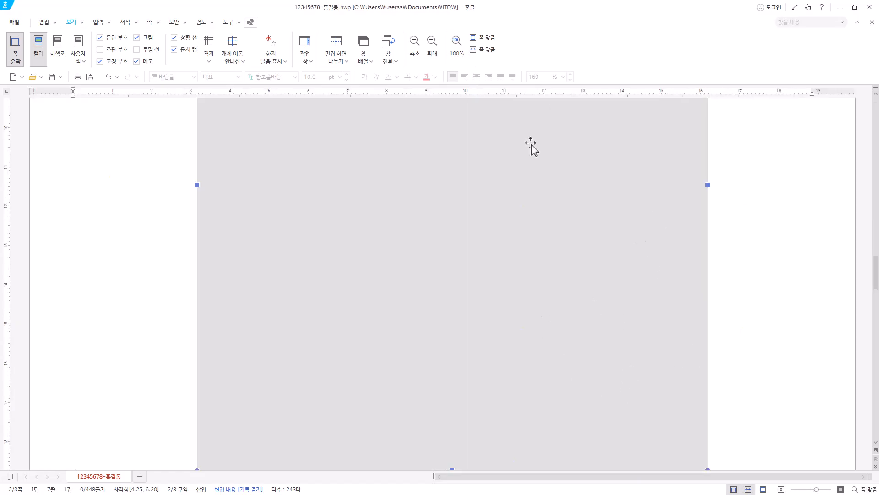
pyautogui.click(415, 46)
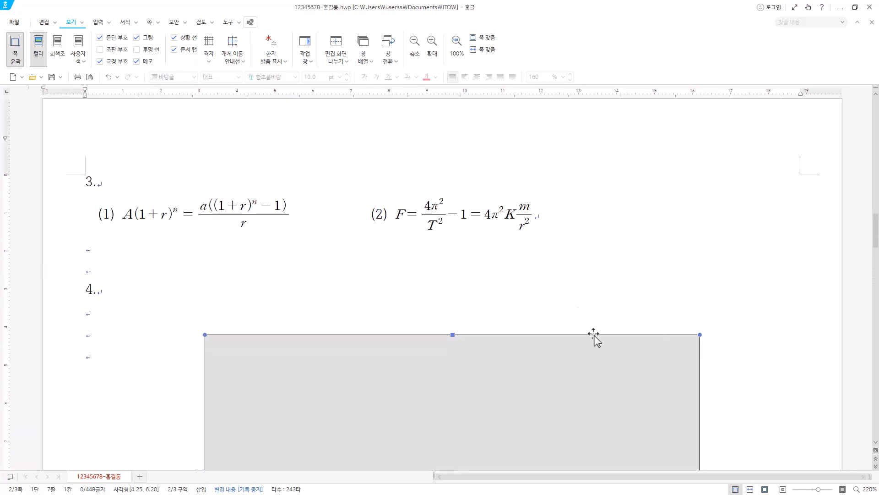
pyautogui.scroll(1, 595, 339)
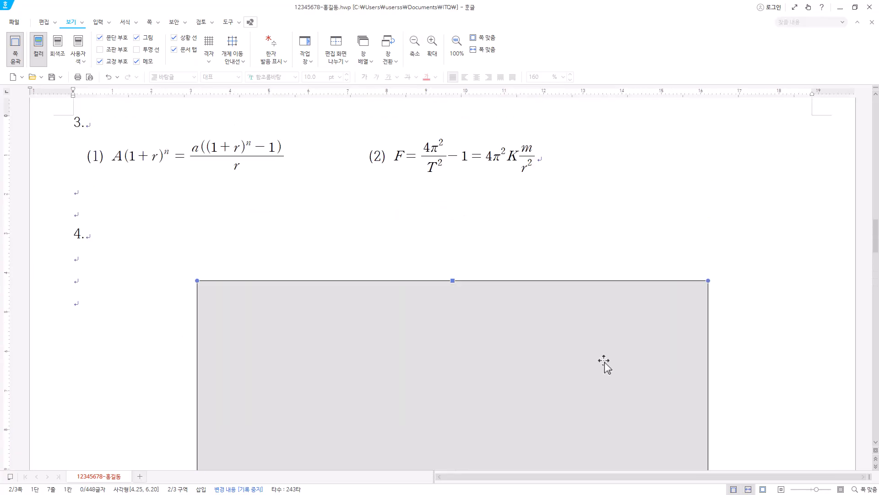
pyautogui.scroll(-4, 604, 364)
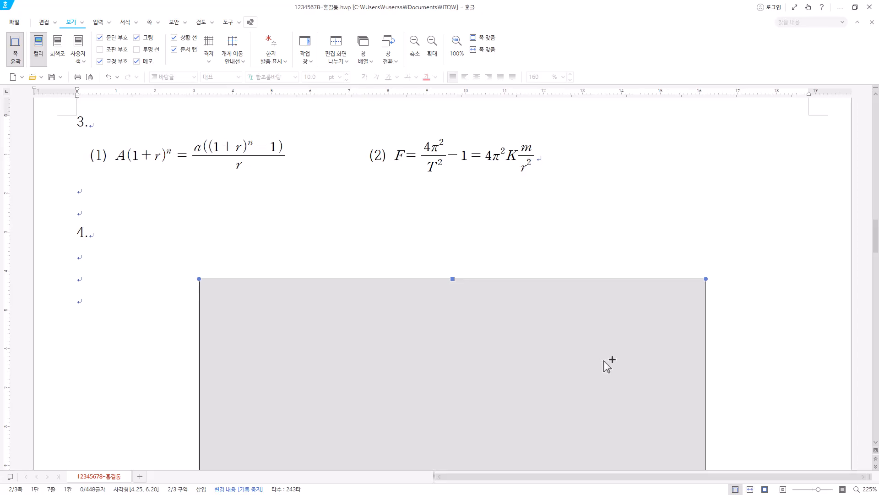
pyautogui.scroll(-3, 611, 366)
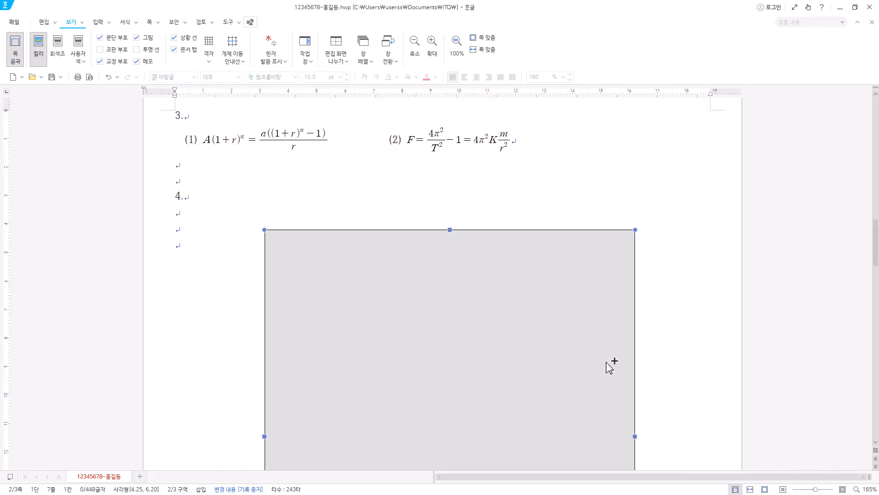
pyautogui.scroll(-3, 609, 365)
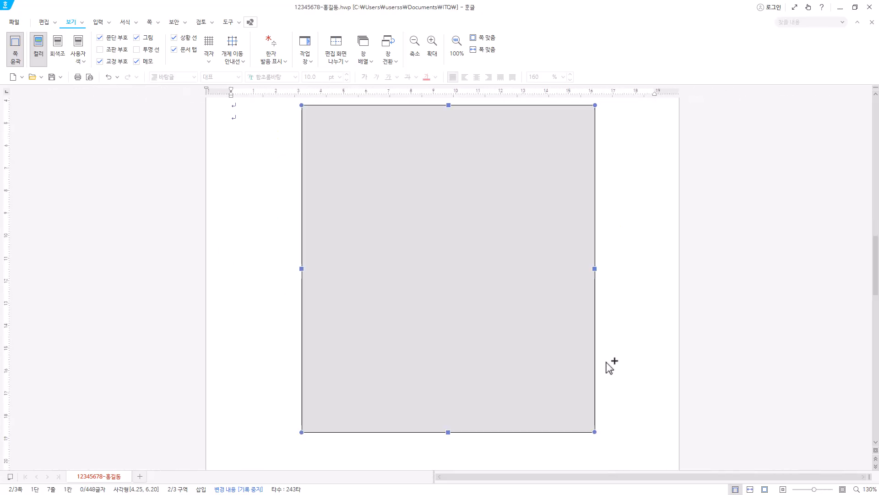
pyautogui.scroll(1, 609, 365)
pyautogui.scroll(2, 534, 304)
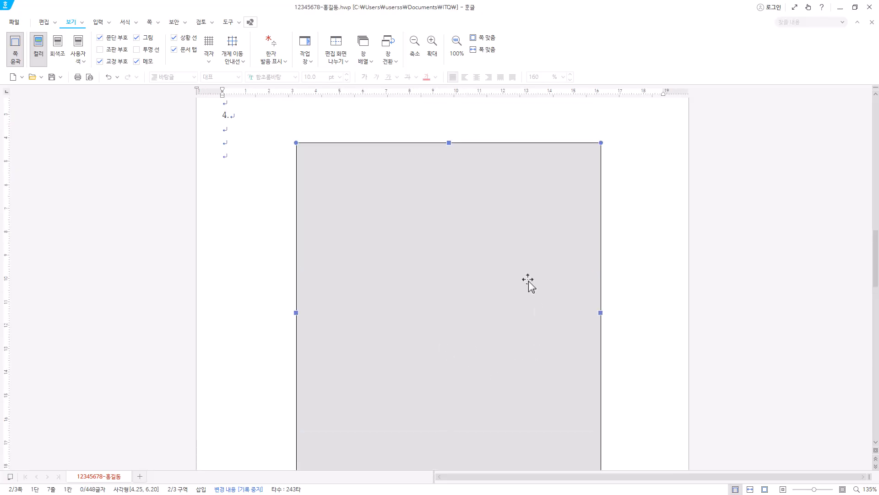
pyautogui.scroll(-1, 509, 367)
# Draw a horizontal text box about 85 × 22 mm across the rectangle's top edge and enter 품바 체험 in it.
pyautogui.click(98, 22)
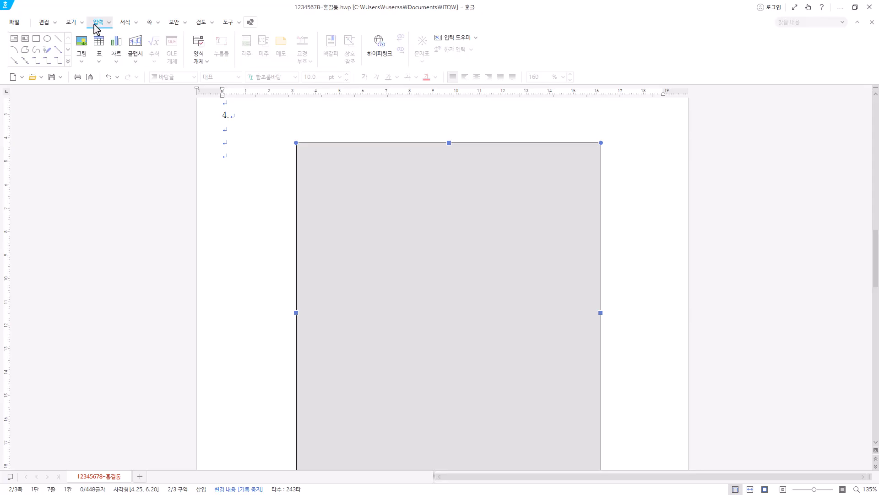
pyautogui.click(14, 40)
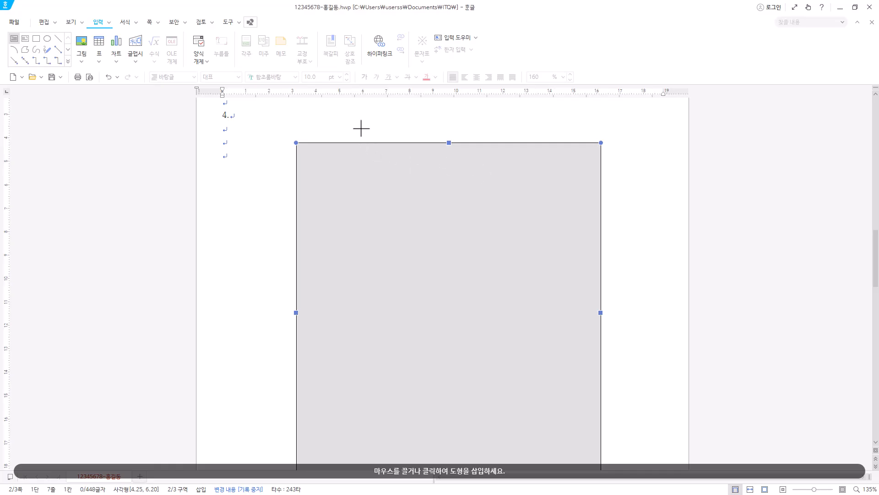
pyautogui.moveTo(351, 119); pyautogui.dragTo(551, 171)
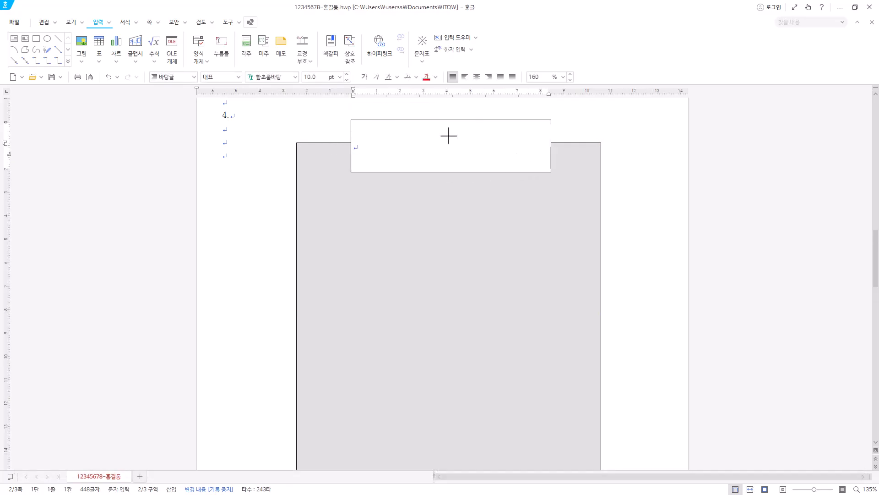
pyautogui.write('품바 체험')
pyautogui.moveTo(398, 148); pyautogui.dragTo(337, 145)
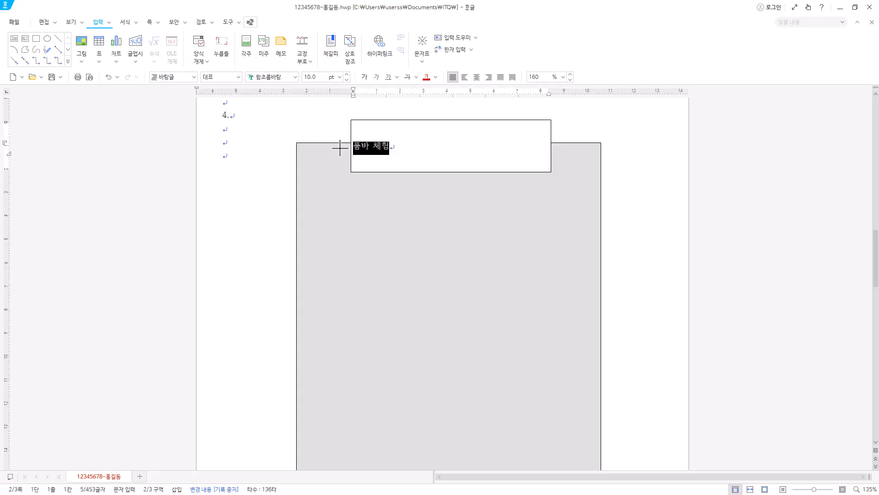
pyautogui.click(404, 147)
# Set the 품바 체험 text box's size to 80 mm wide and 17 mm high in its object properties.
pyautogui.click(525, 123)
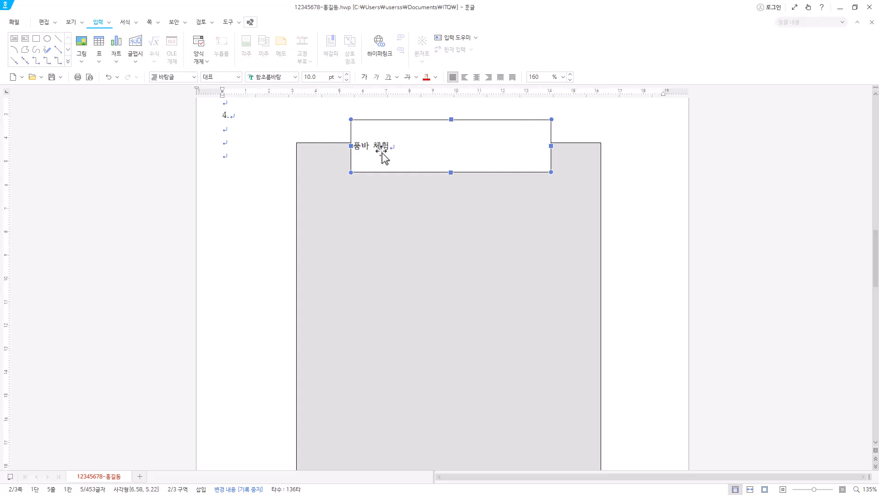
pyautogui.doubleClick(463, 147)
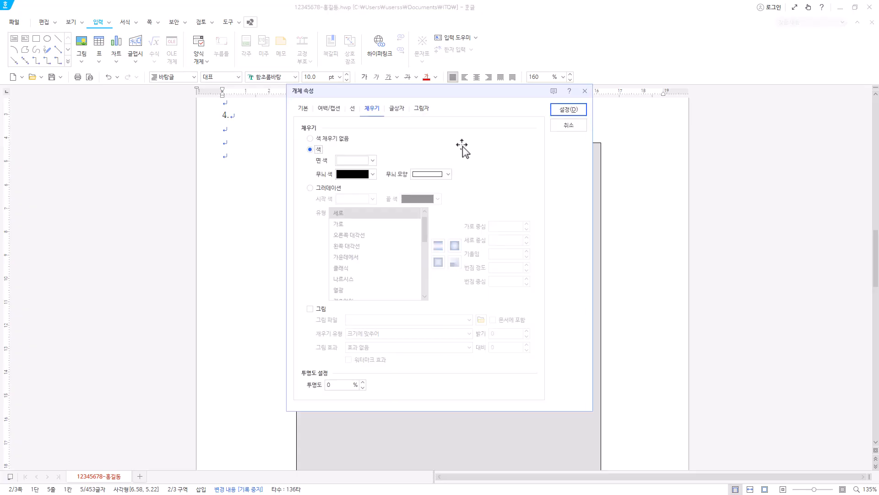
pyautogui.click(304, 110)
pyautogui.press('Tab')
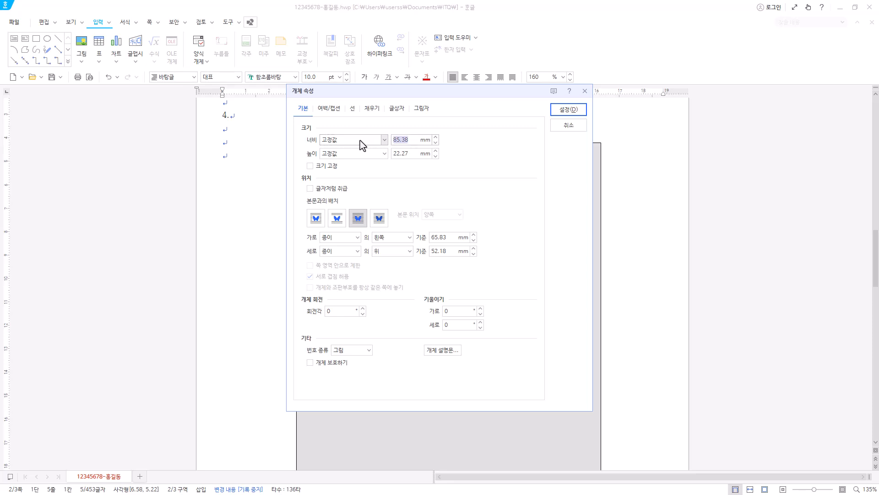
pyautogui.write('80')
pyautogui.press('Tab')
pyautogui.press('Tab')
pyautogui.write('1')
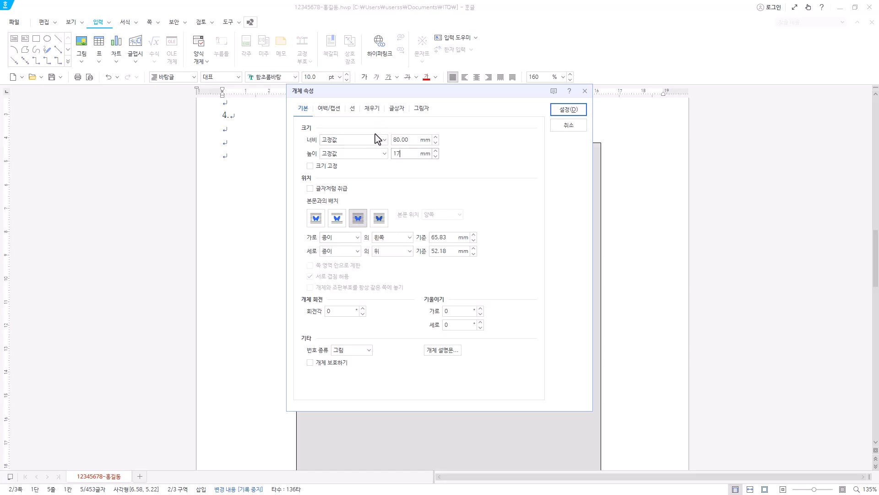
# Give the 품바 체험 text box a solid blue fill and semicircular (반원) corners, and apply the object properties.
pyautogui.click(372, 108)
pyautogui.click(310, 149)
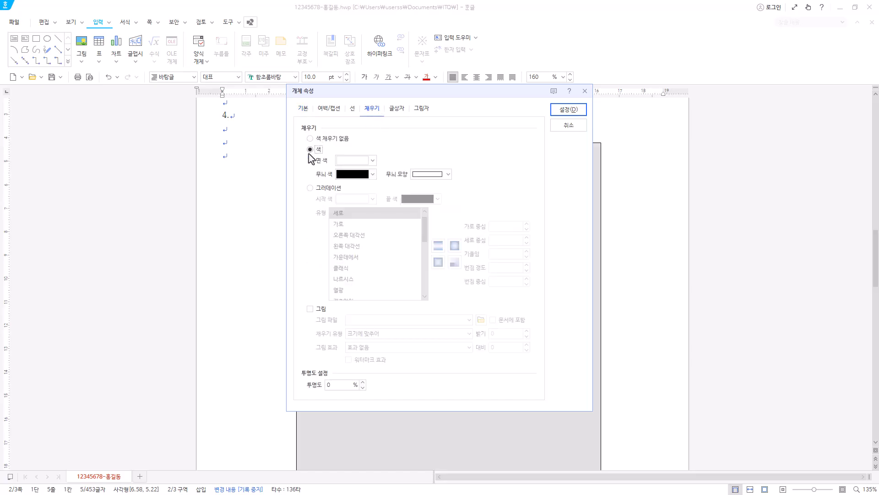
pyautogui.click(374, 161)
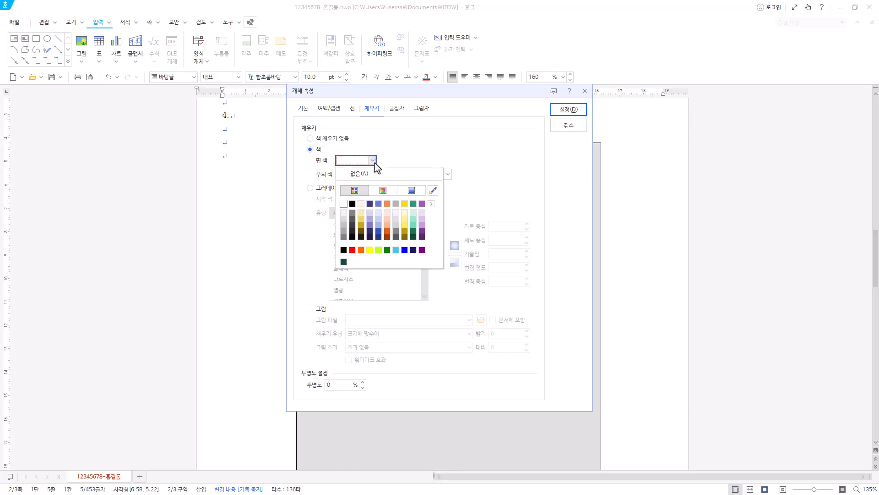
pyautogui.click(404, 250)
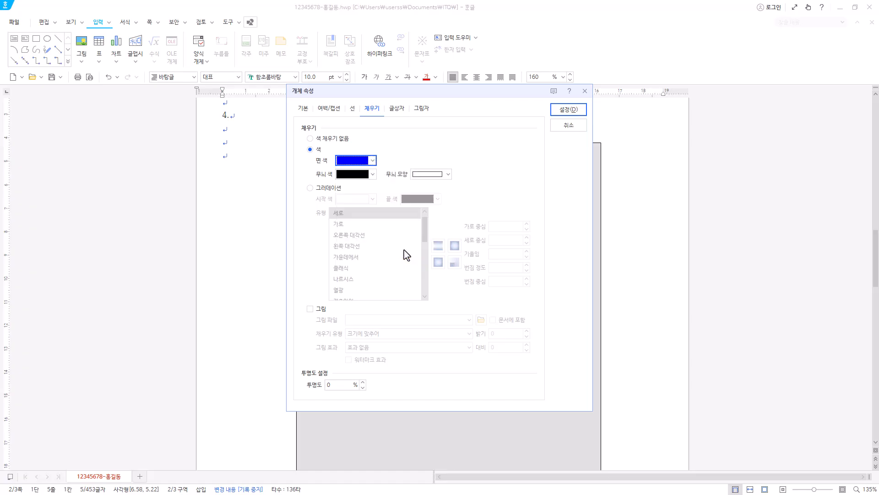
pyautogui.click(352, 109)
pyautogui.moveTo(481, 91); pyautogui.dragTo(552, 111)
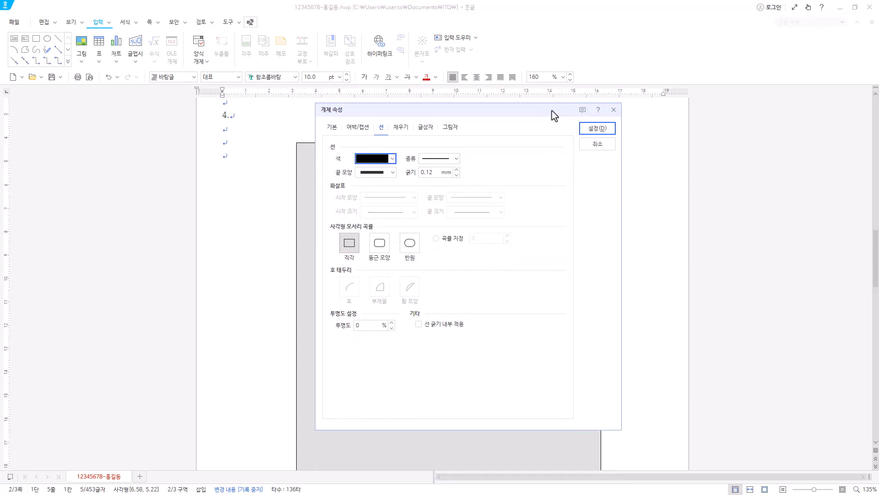
pyautogui.click(411, 244)
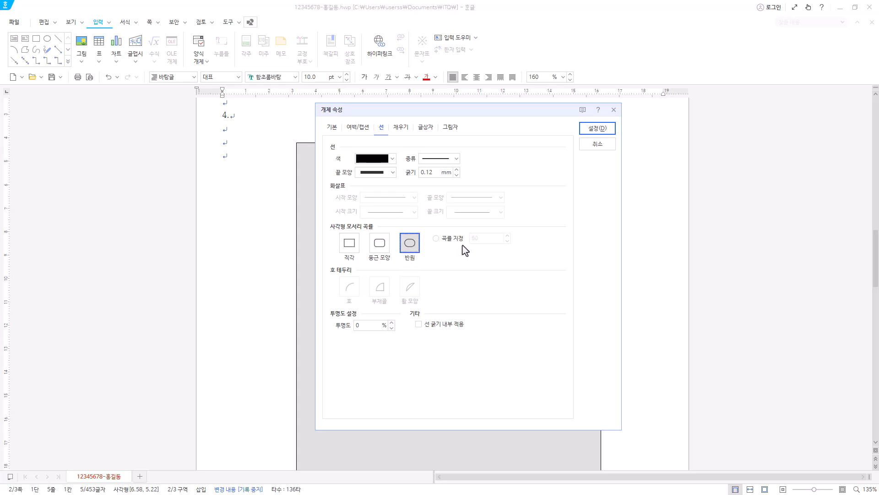
pyautogui.click(599, 131)
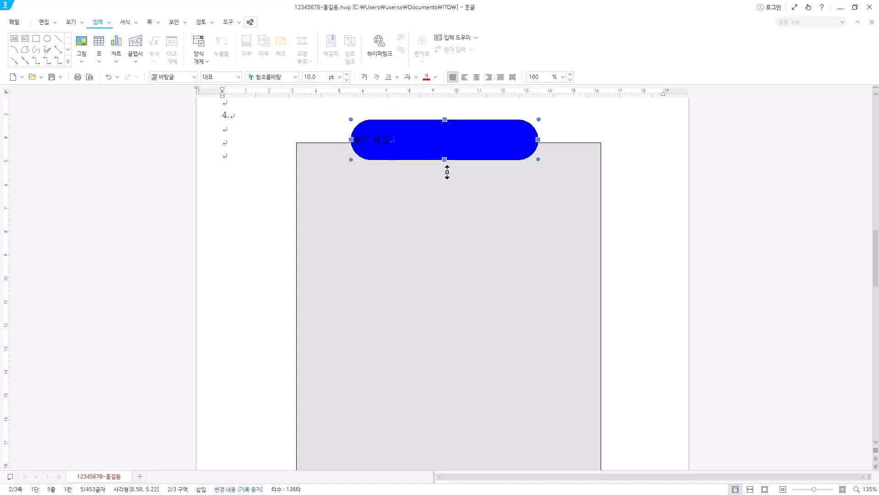
# Set the 품바 체험 text to the 돋움 font at 22 pt.
pyautogui.click(282, 77)
pyautogui.write('돋')
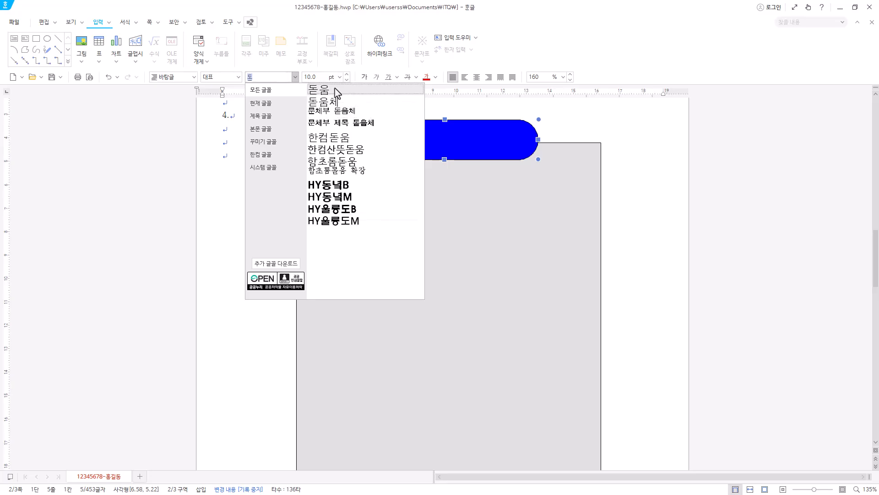
pyautogui.click(322, 91)
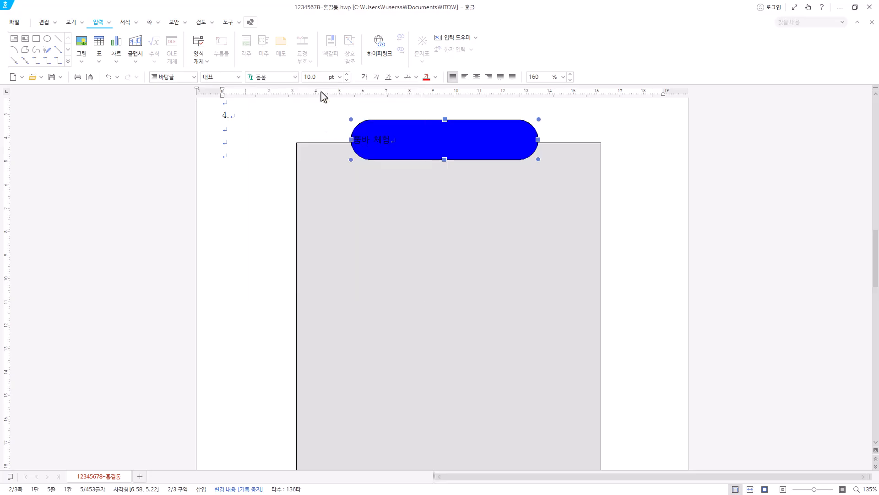
pyautogui.click(339, 78)
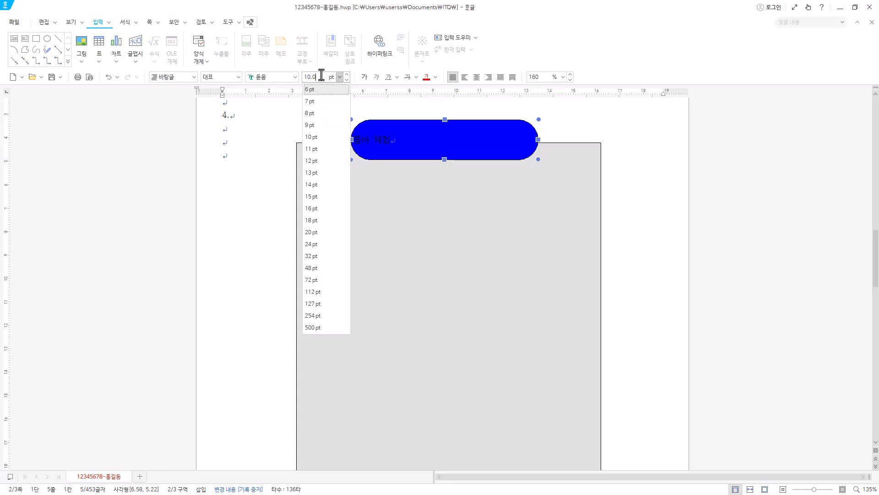
pyautogui.write('22')
pyautogui.press('Return')
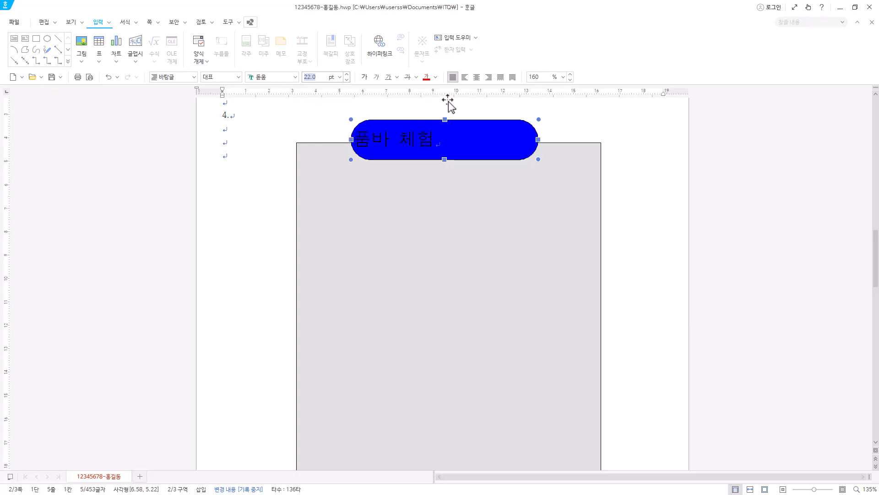
# Change the font colour of the 품바 체험 text to white.
pyautogui.click(436, 78)
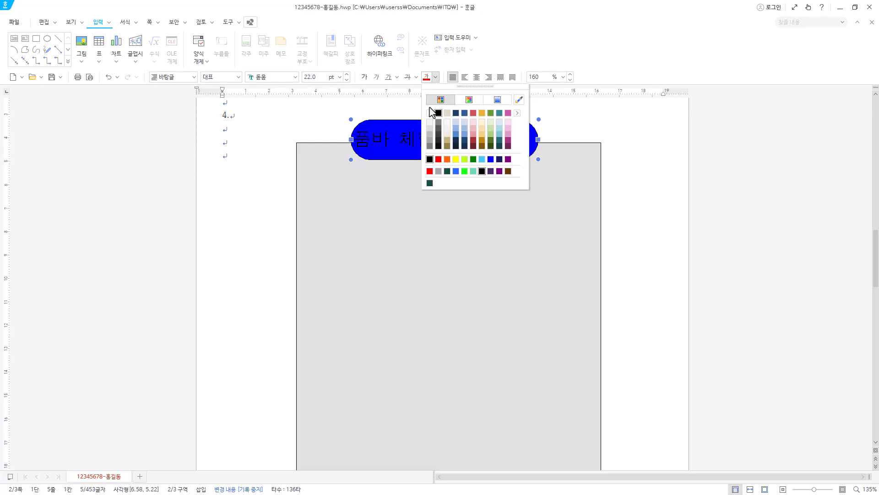
pyautogui.click(517, 113)
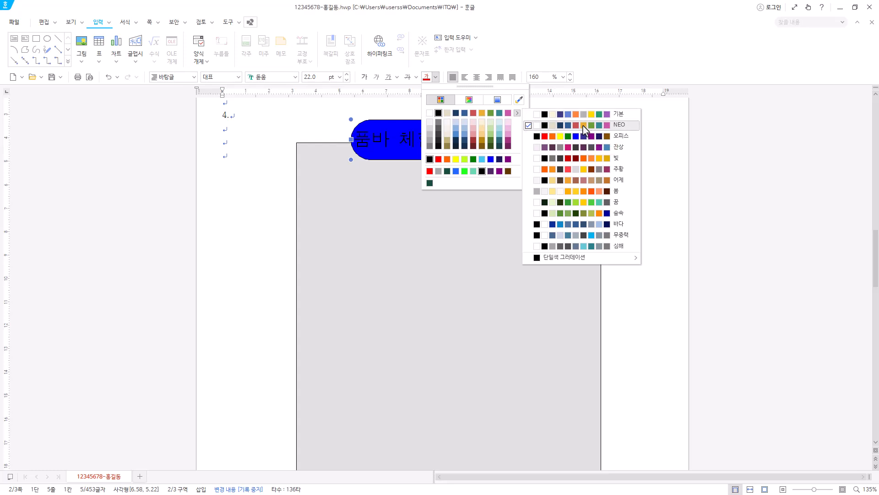
pyautogui.click(513, 125)
pyautogui.click(436, 80)
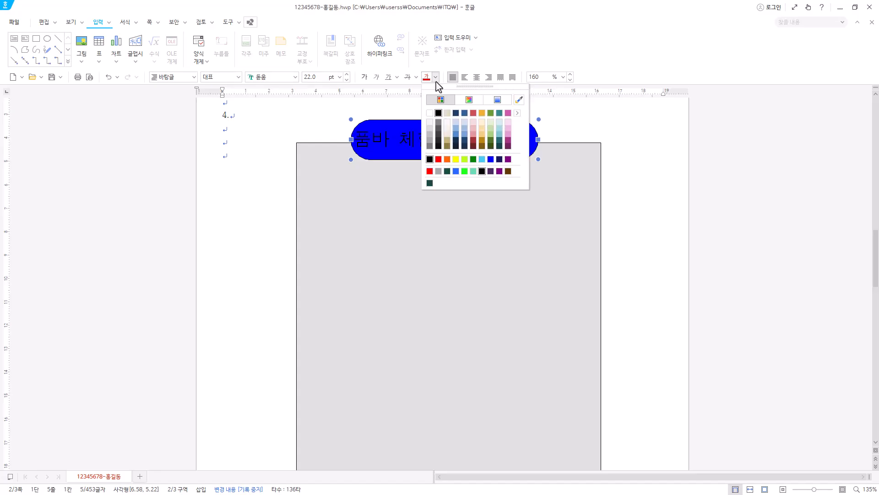
pyautogui.click(469, 101)
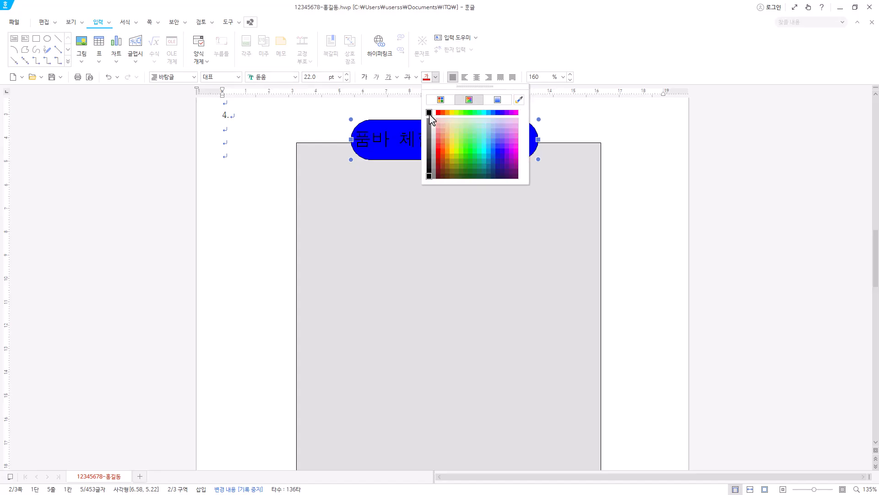
pyautogui.click(433, 113)
pyautogui.click(435, 77)
pyautogui.click(436, 102)
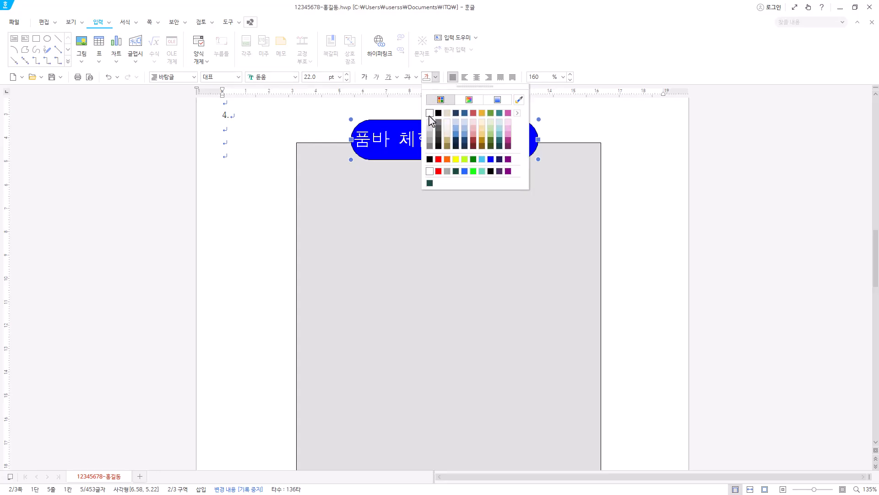
pyautogui.click(429, 115)
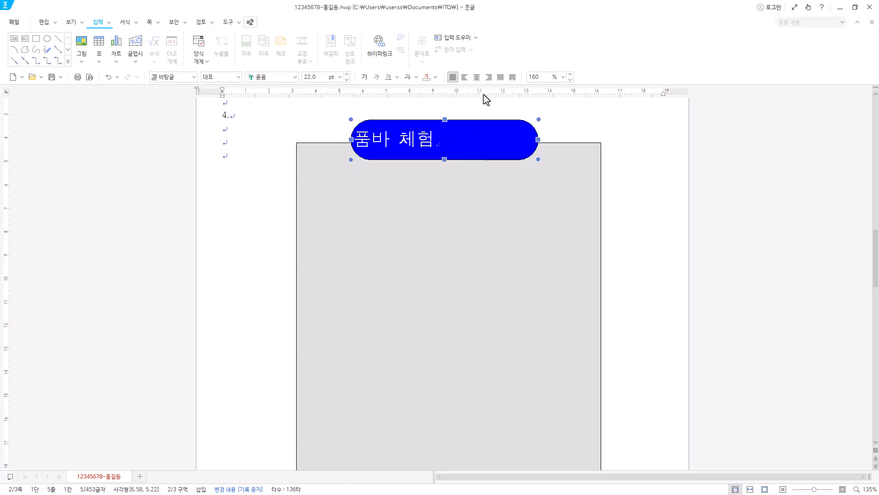
# Centre the 품바 체험 text horizontally and vertically within the blue text box.
pyautogui.click(477, 79)
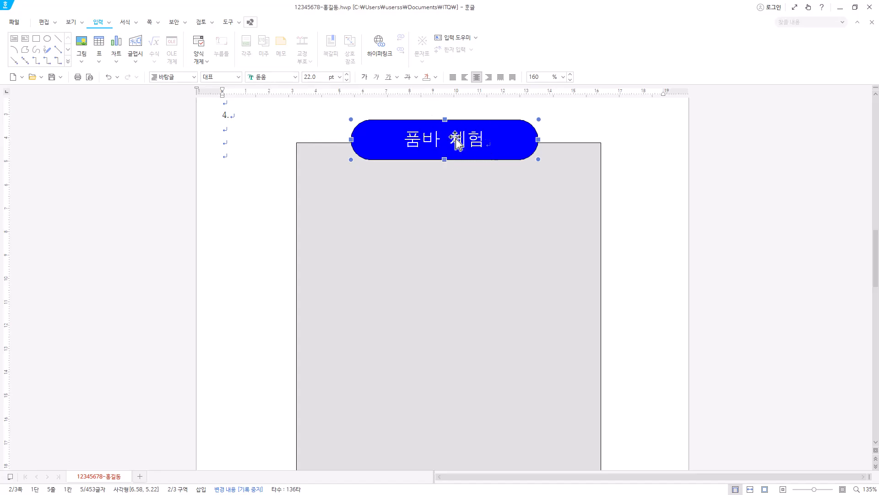
pyautogui.click(249, 22)
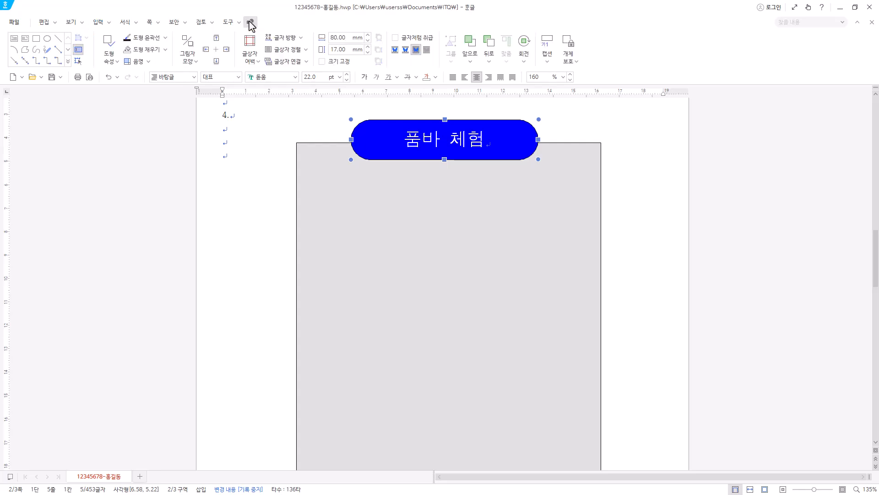
pyautogui.click(306, 50)
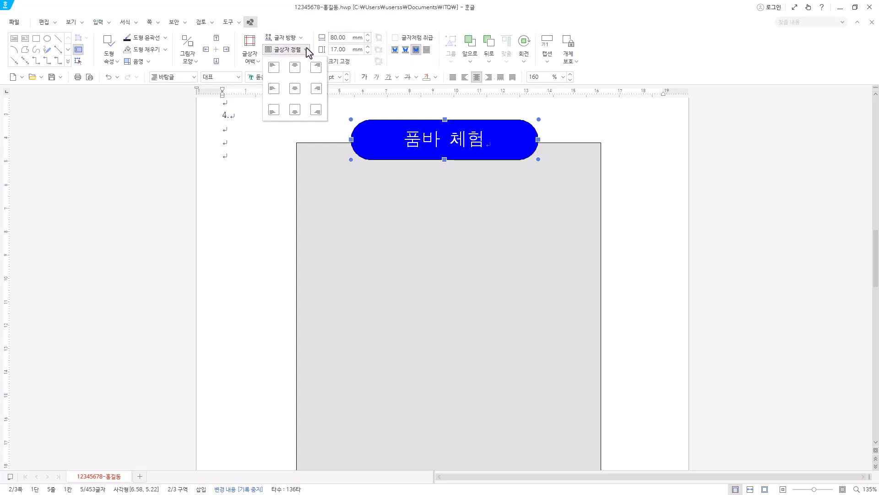
pyautogui.click(296, 94)
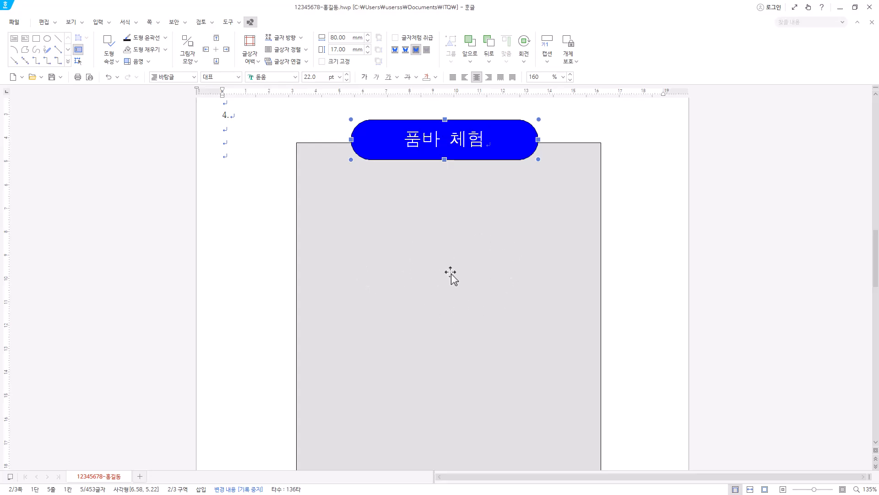
# Draw a rectangle inside the grey rectangle below the blue title box and set its size to 120 × 50 mm.
pyautogui.click(36, 39)
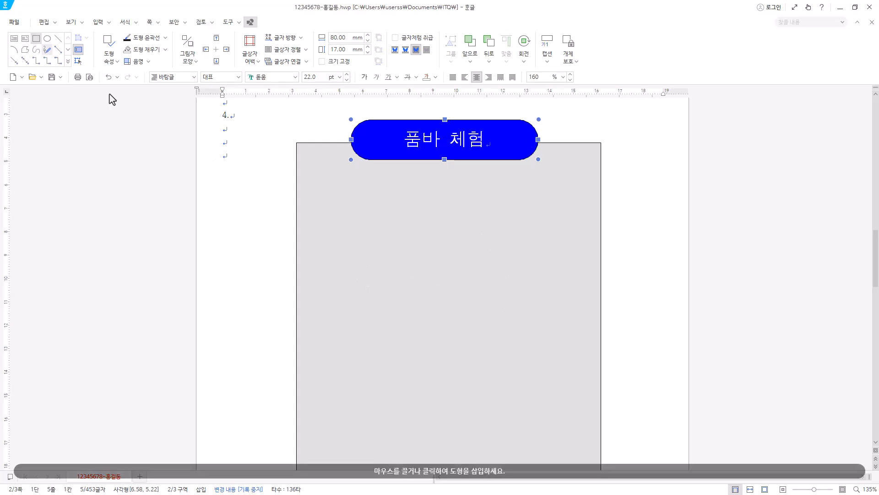
pyautogui.moveTo(315, 186); pyautogui.dragTo(584, 305)
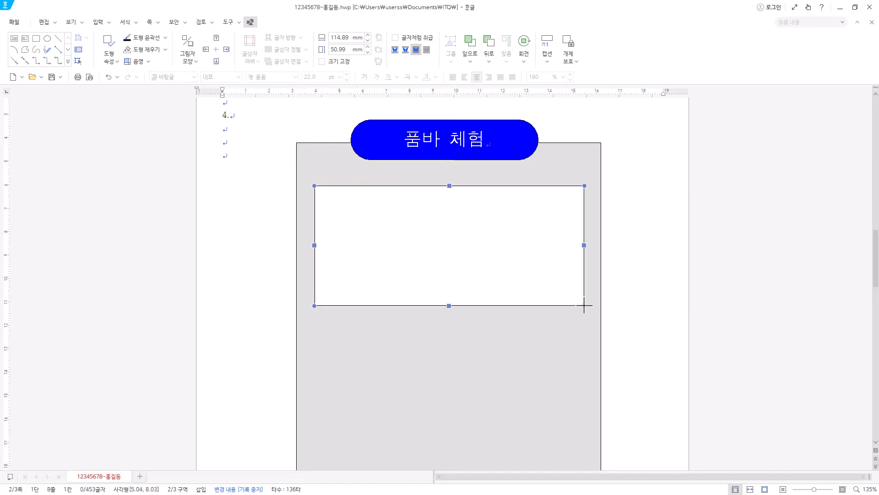
pyautogui.doubleClick(457, 252)
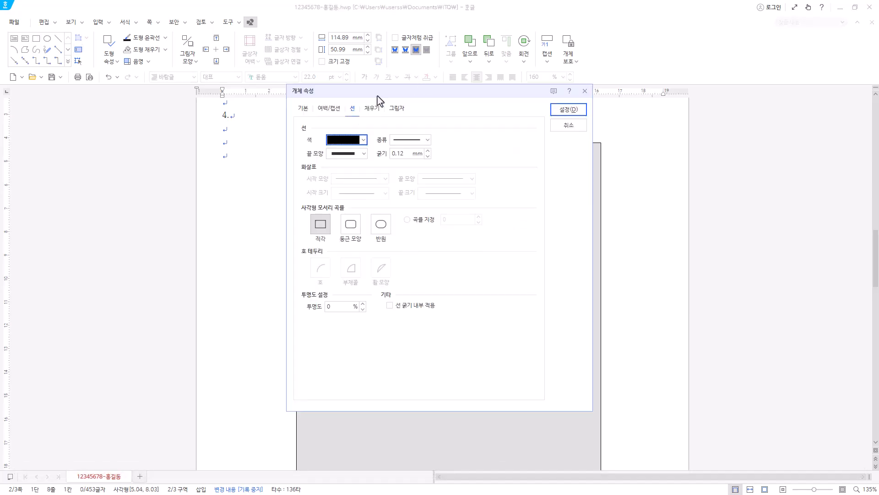
pyautogui.click(304, 111)
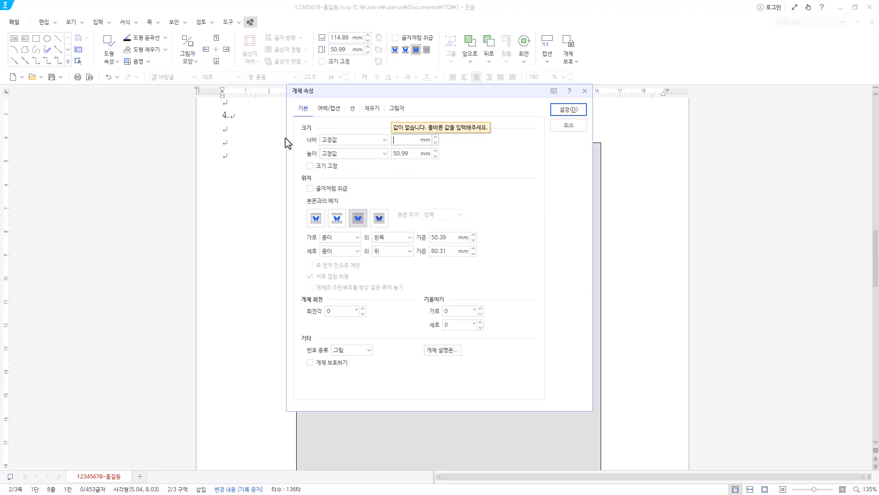
pyautogui.write('120')
pyautogui.press('Tab')
pyautogui.press('Tab')
pyautogui.write('50')
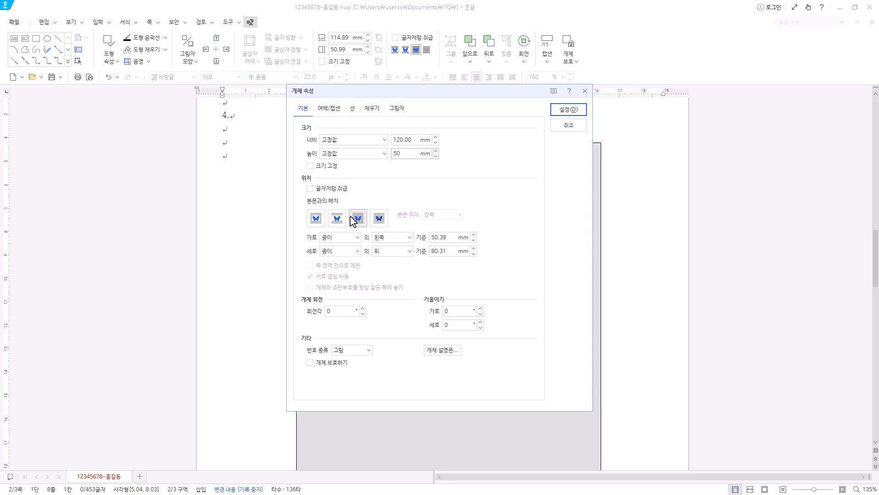
# Give the new rectangle a solid light purple fill and rounded (둥근 모양) corners, and apply the object properties.
pyautogui.click(368, 110)
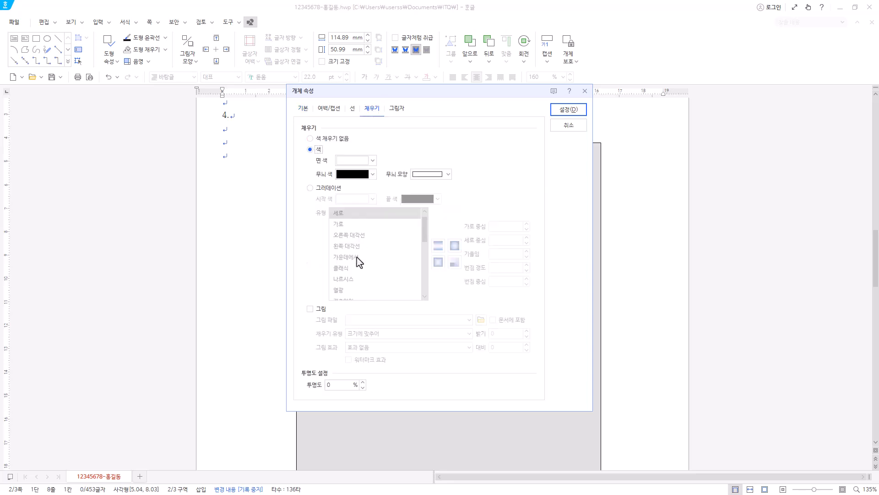
pyautogui.moveTo(490, 94); pyautogui.dragTo(377, 95)
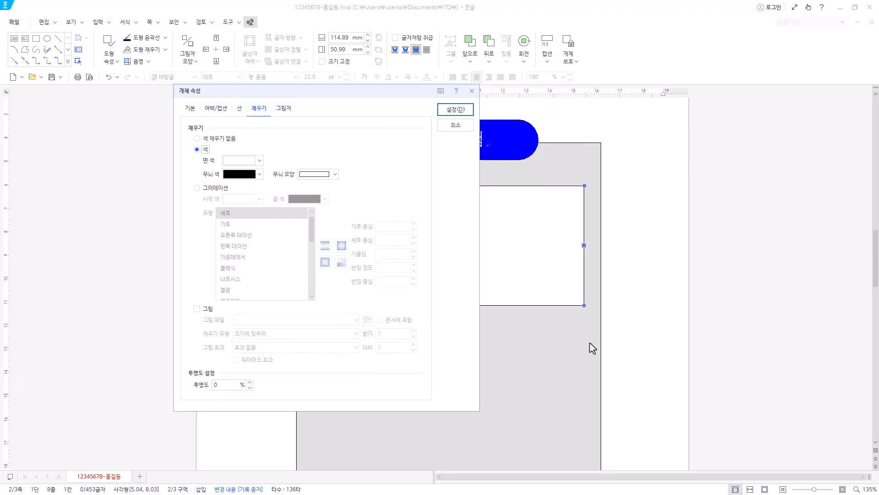
pyautogui.click(261, 160)
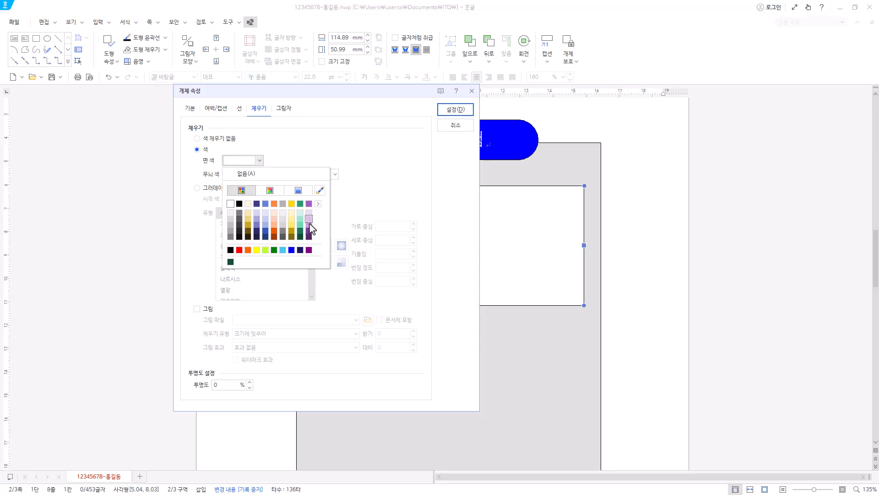
pyautogui.click(309, 225)
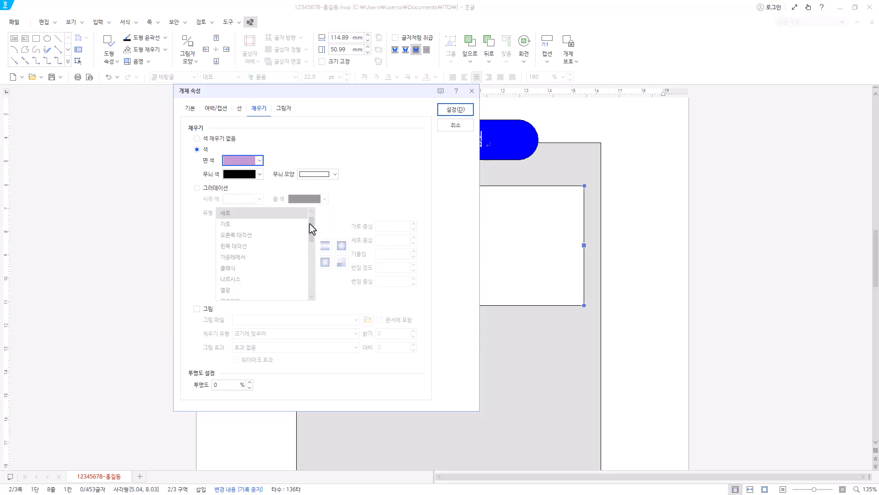
pyautogui.click(240, 109)
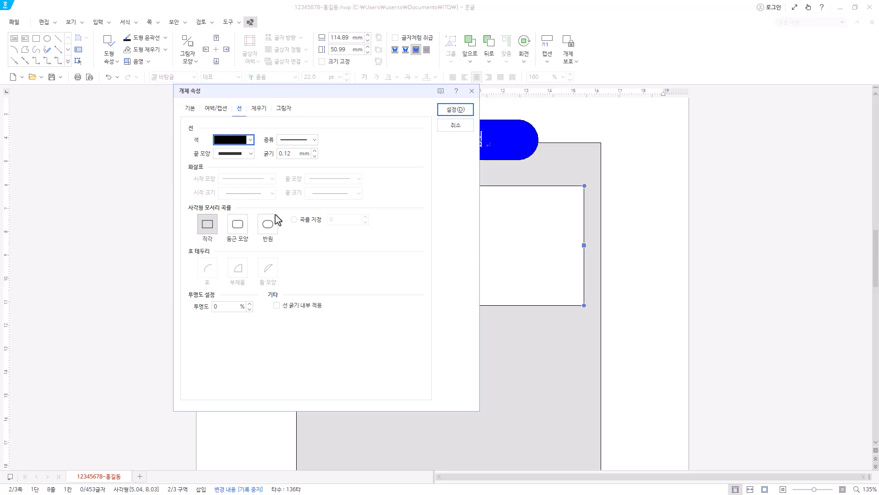
pyautogui.click(237, 226)
pyautogui.click(456, 110)
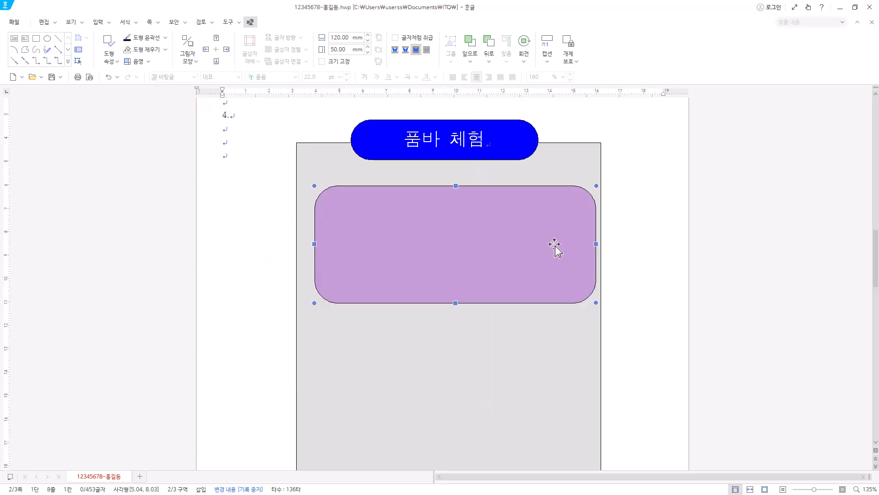
# Centre the purple rectangle within the grey rectangle and align both horizontally by their centres (가운데 맞춤) with the blue title box.
pyautogui.moveTo(555, 245); pyautogui.dragTo(548, 245)
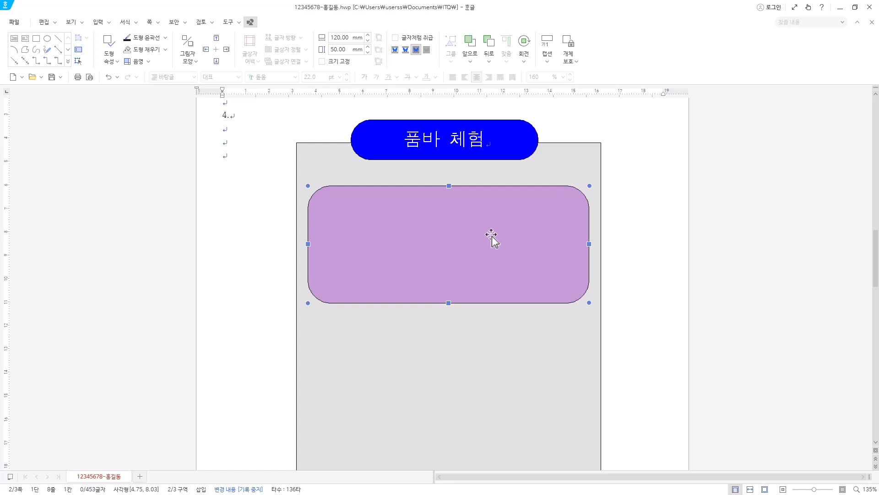
pyautogui.click(584, 158)
pyautogui.keyDown('shift'); pyautogui.click(530, 154); pyautogui.keyUp('shift')
pyautogui.keyDown('shift'); pyautogui.click(560, 214); pyautogui.keyUp('shift')
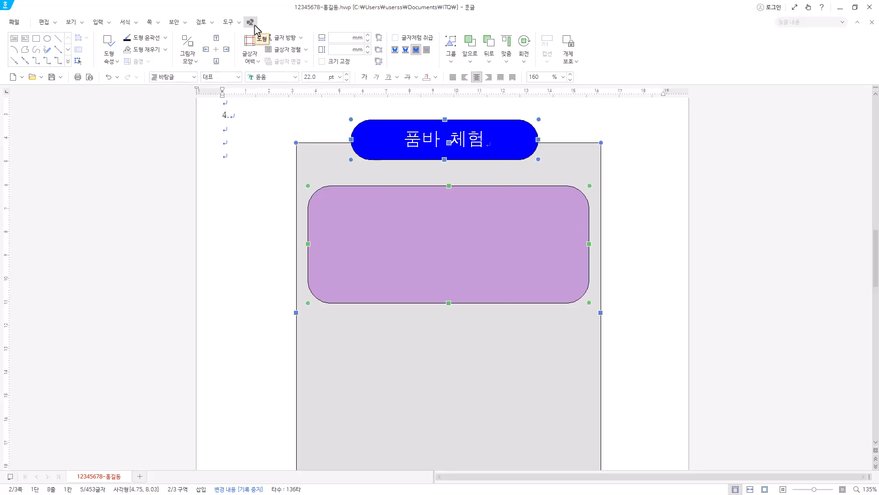
pyautogui.click(507, 63)
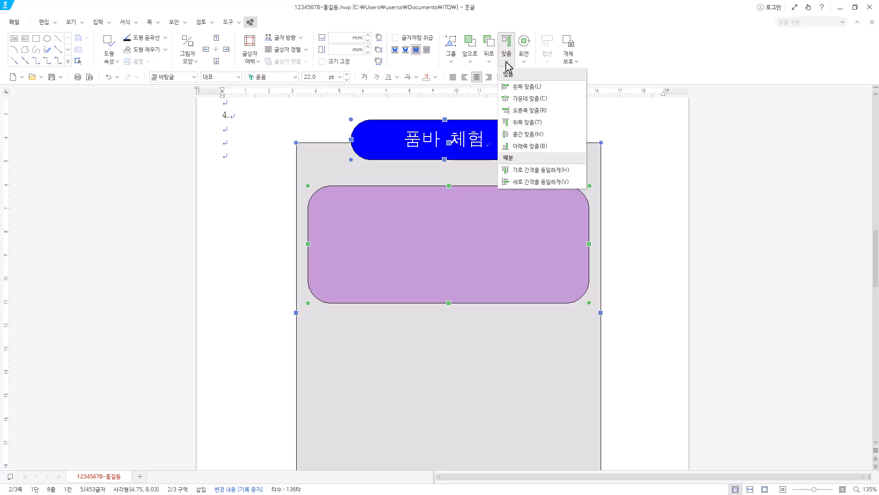
pyautogui.click(523, 99)
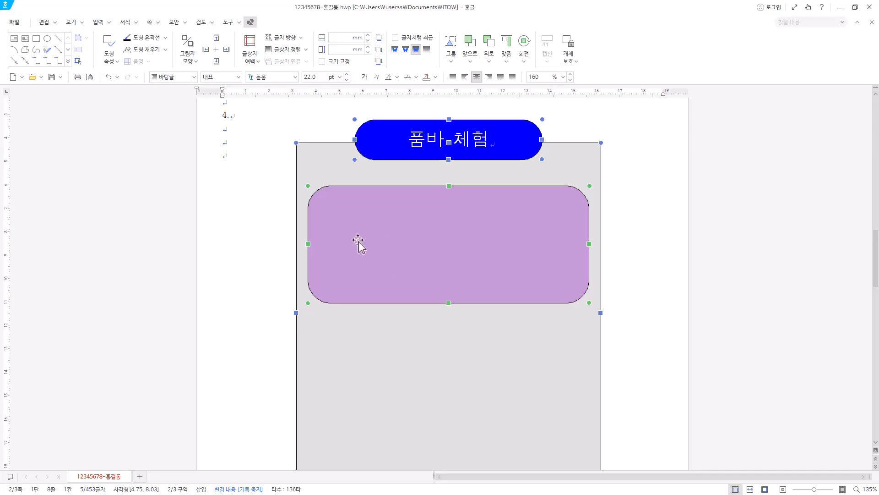
# Insert the picture 로고3.jpg from the Picture folder inside the ITQ documents folder.
pyautogui.click(98, 22)
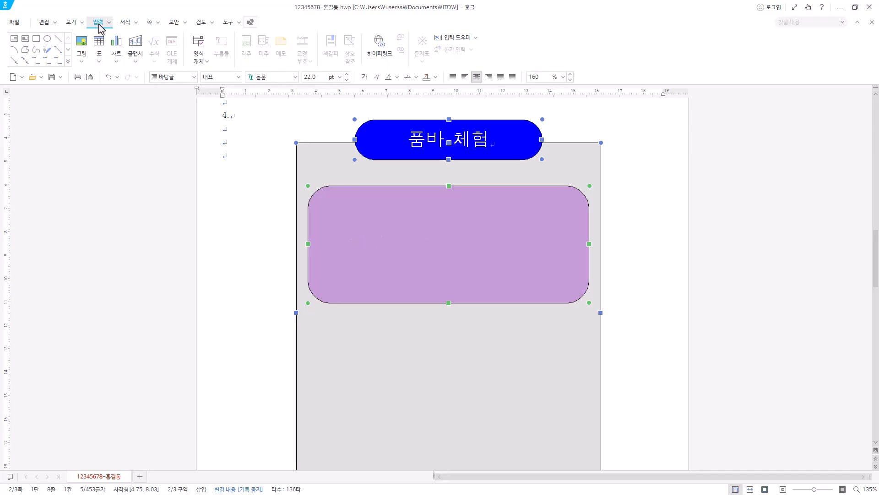
pyautogui.click(82, 44)
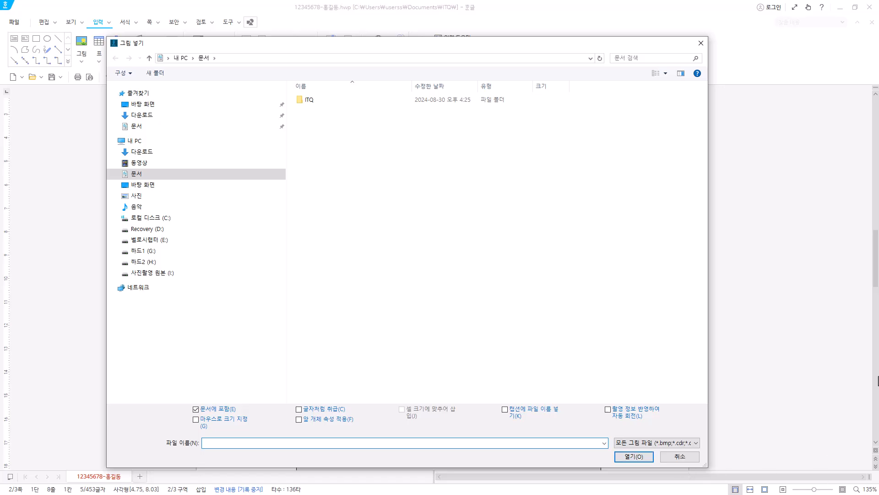
pyautogui.doubleClick(312, 101)
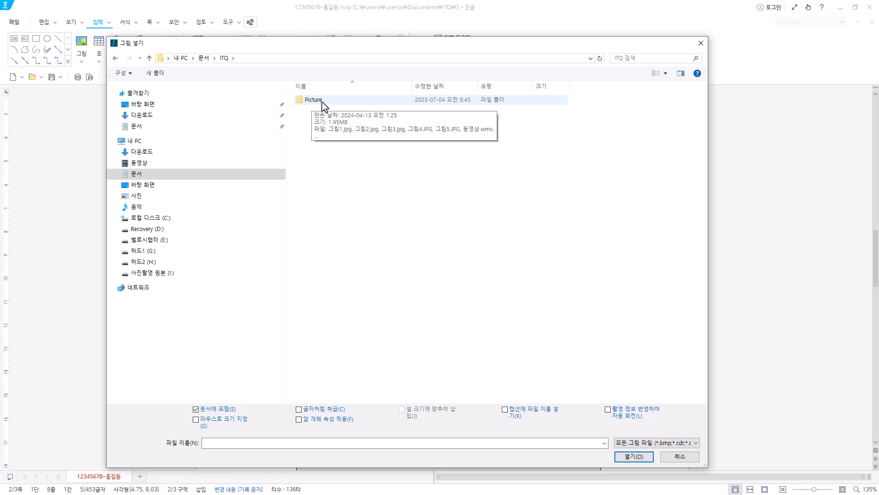
pyautogui.doubleClick(322, 102)
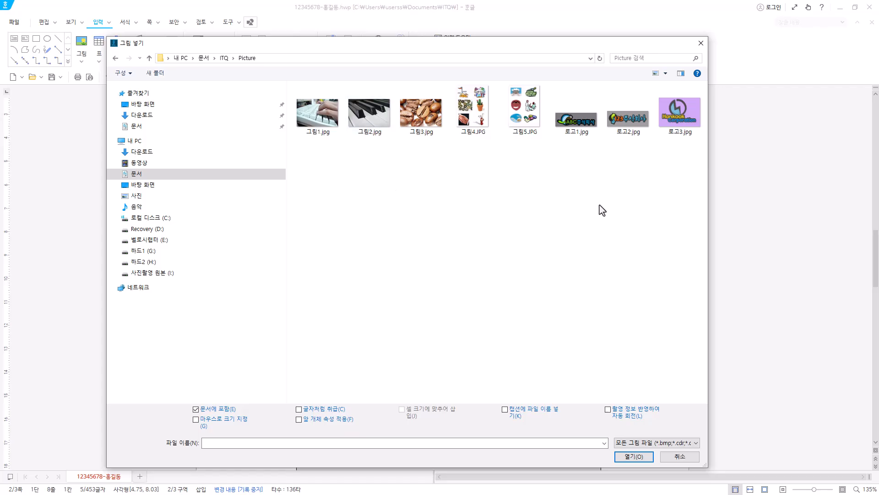
pyautogui.click(681, 124)
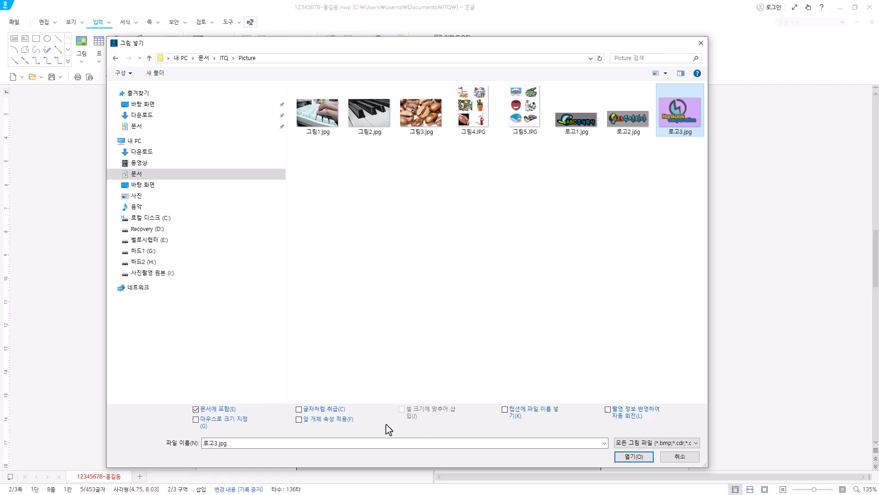
pyautogui.click(637, 457)
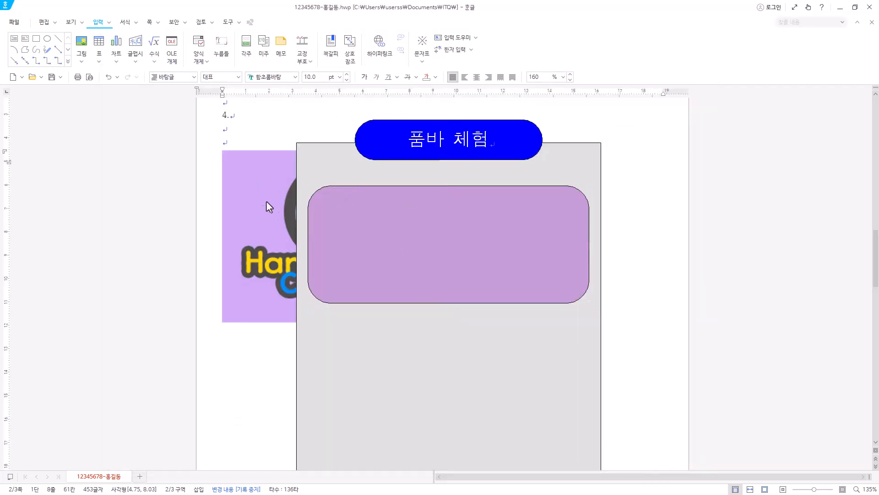
# Set the logo picture's size to 40 × 30 mm and place it in front of the text.
pyautogui.click(247, 172)
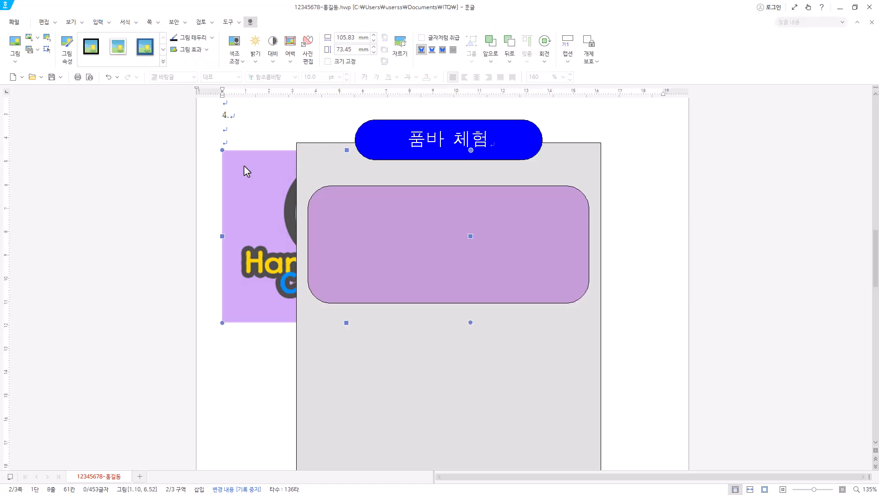
pyautogui.doubleClick(247, 171)
pyautogui.click(302, 109)
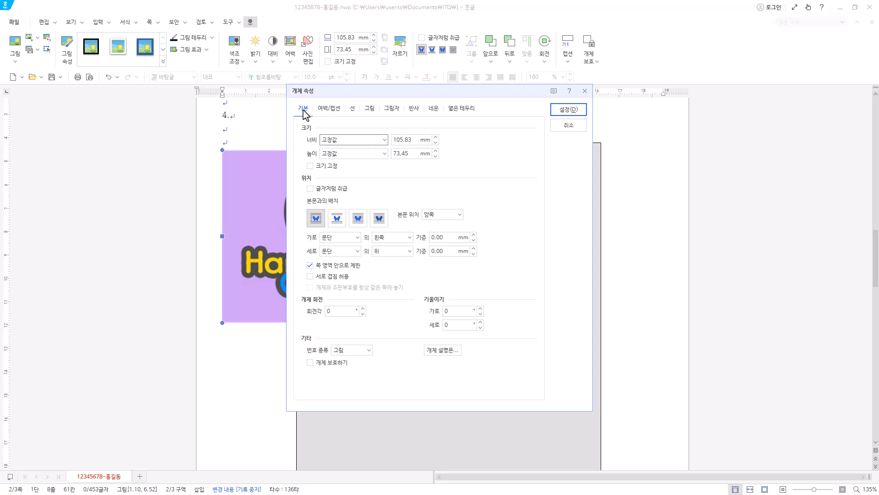
pyautogui.press('Tab')
pyautogui.write('40')
pyautogui.press('Tab')
pyautogui.press('Tab')
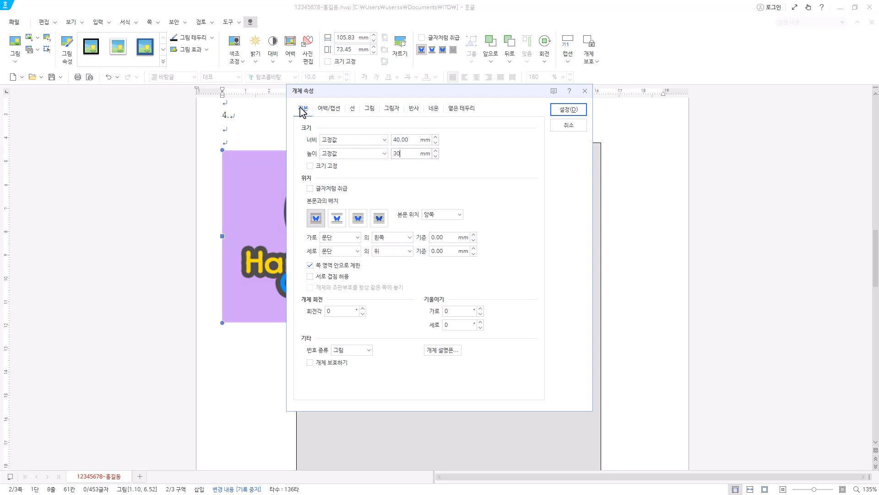
pyautogui.click(360, 224)
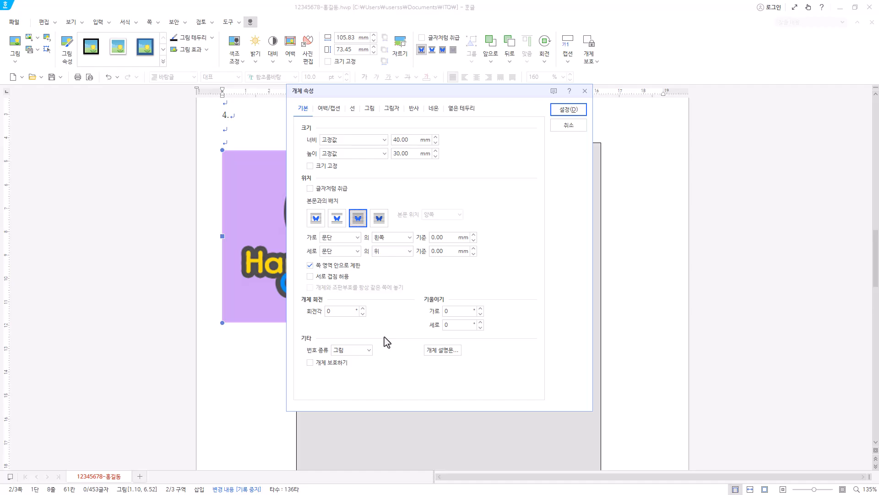
# Give the logo picture the greyscale (회색조) effect and apply the object properties.
pyautogui.click(372, 109)
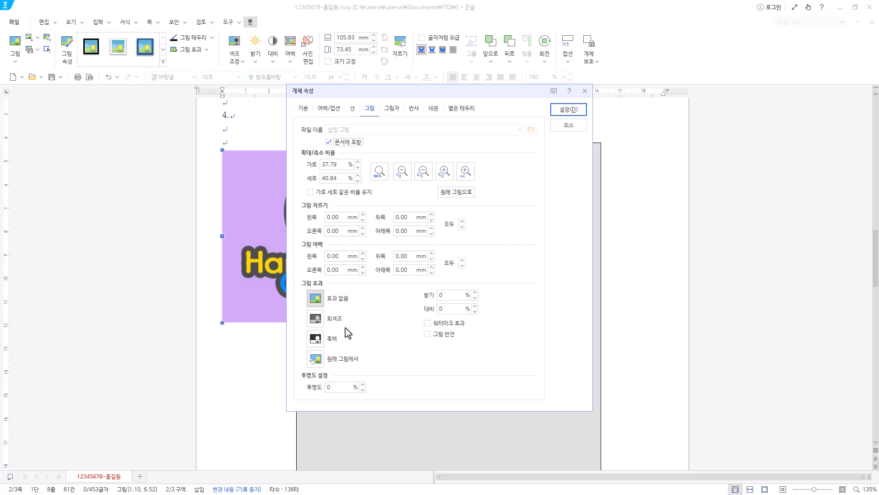
pyautogui.click(328, 320)
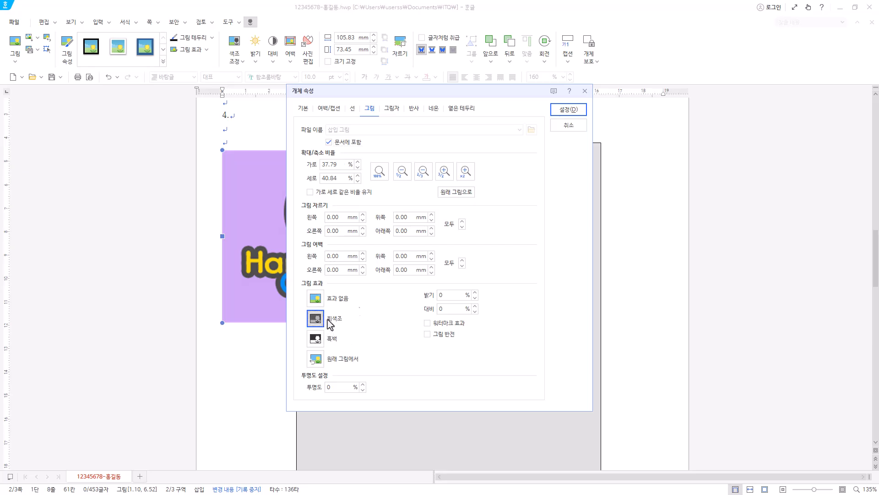
pyautogui.click(580, 111)
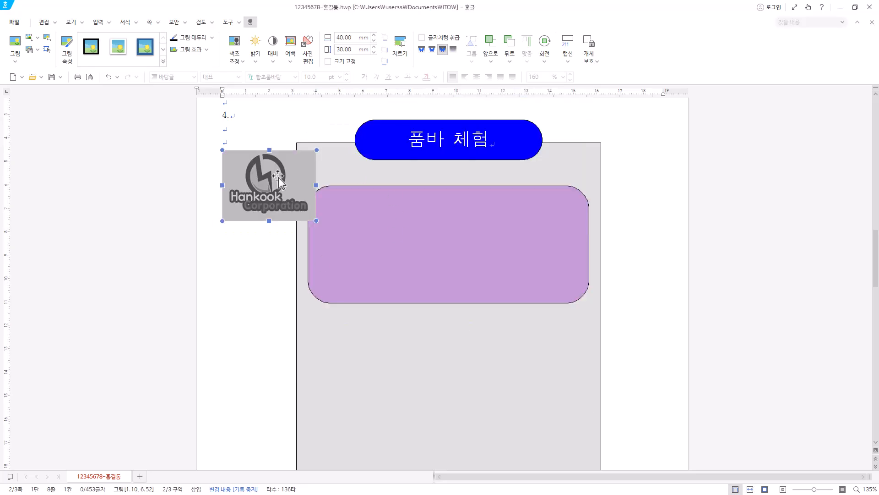
# Move the logo picture into the left half of the purple rectangle, centred vertically.
pyautogui.moveTo(279, 177); pyautogui.dragTo(406, 229)
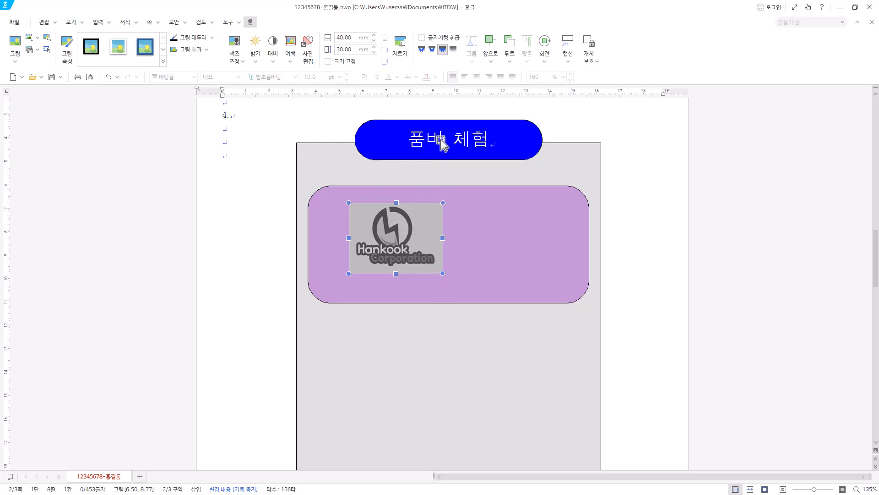
pyautogui.moveTo(426, 219); pyautogui.dragTo(415, 231)
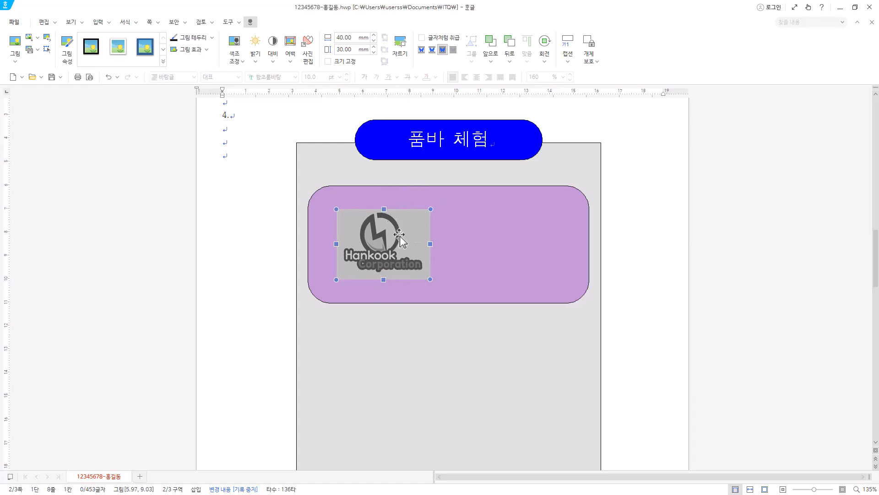
pyautogui.moveTo(404, 264); pyautogui.dragTo(404, 260)
# Add a hyperlink on the logo picture that targets the 품바 bookmark in the current document.
pyautogui.scroll(-10, 375, 311)
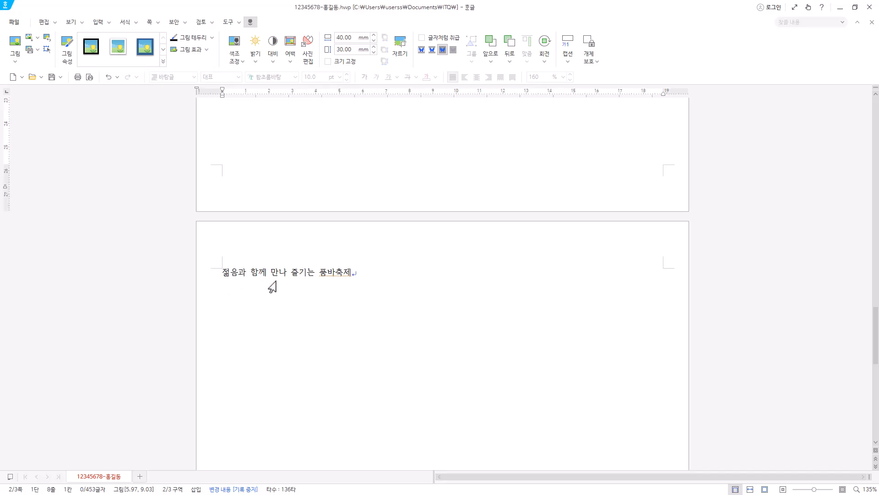
pyautogui.scroll(3, 365, 370)
pyautogui.scroll(11, 366, 370)
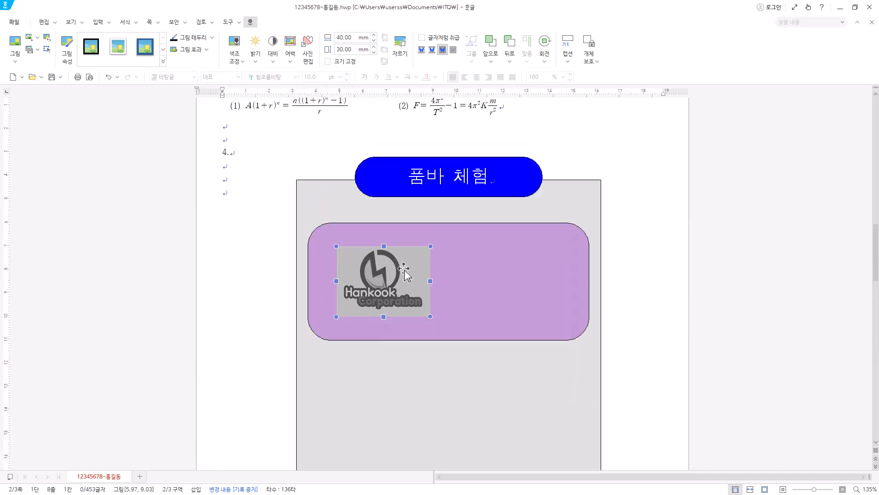
pyautogui.rightClick(405, 268)
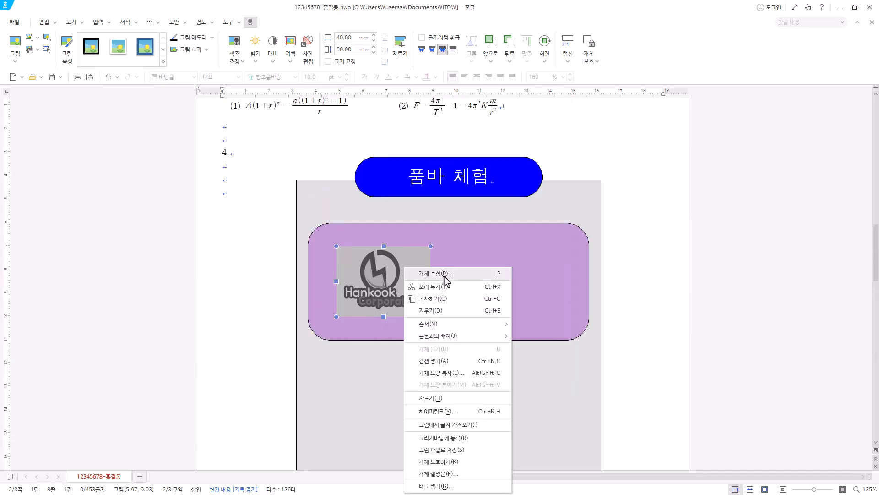
pyautogui.click(466, 412)
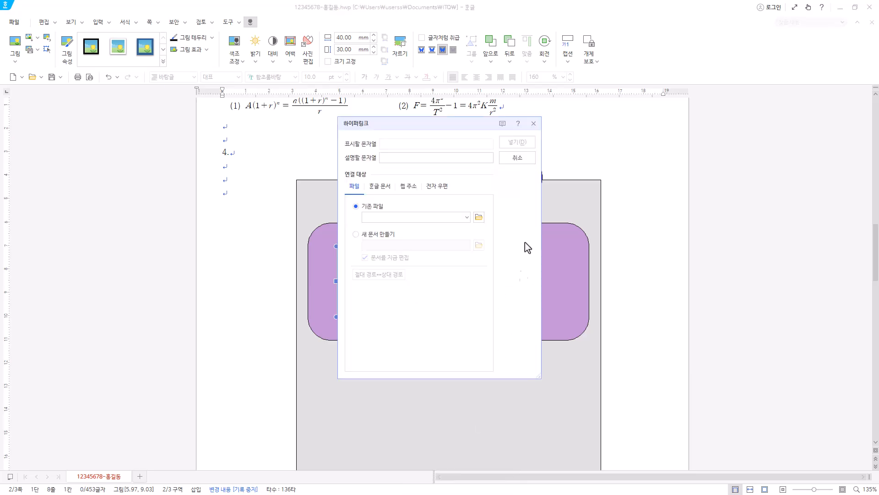
pyautogui.click(379, 187)
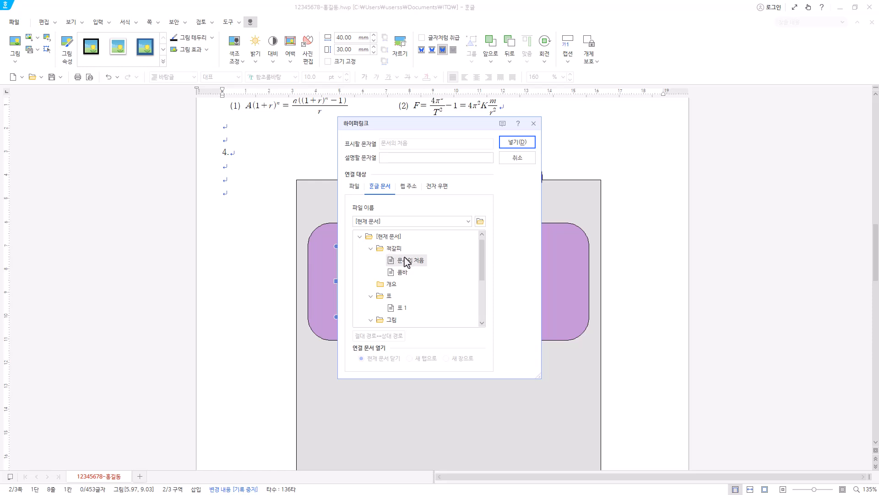
pyautogui.click(402, 274)
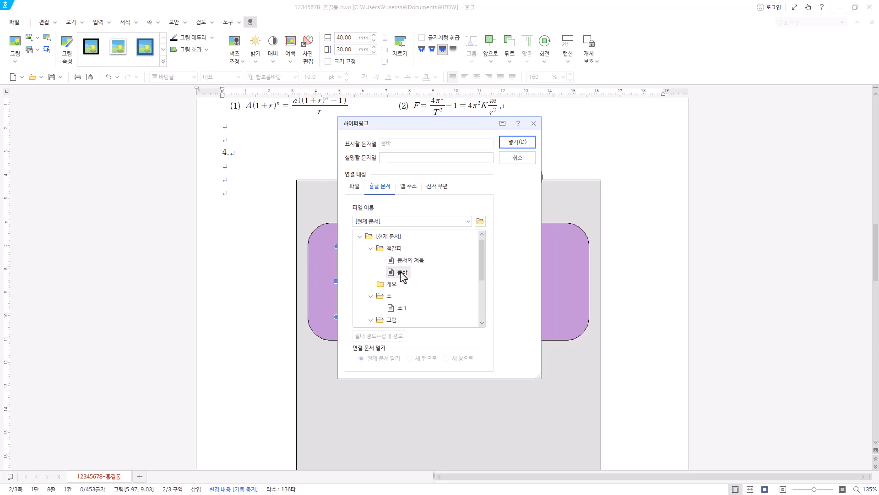
pyautogui.click(526, 144)
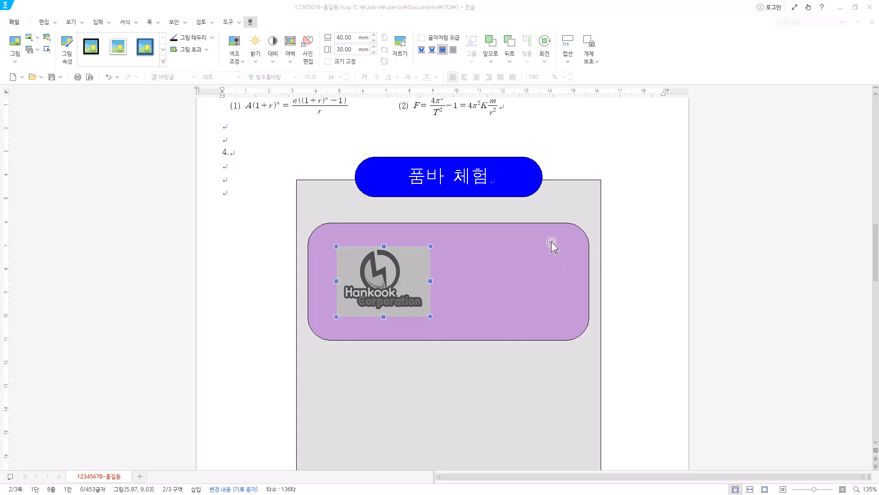
# Start a new 글맵시 word art with the text 품바 and the hexagon shape.
pyautogui.click(98, 22)
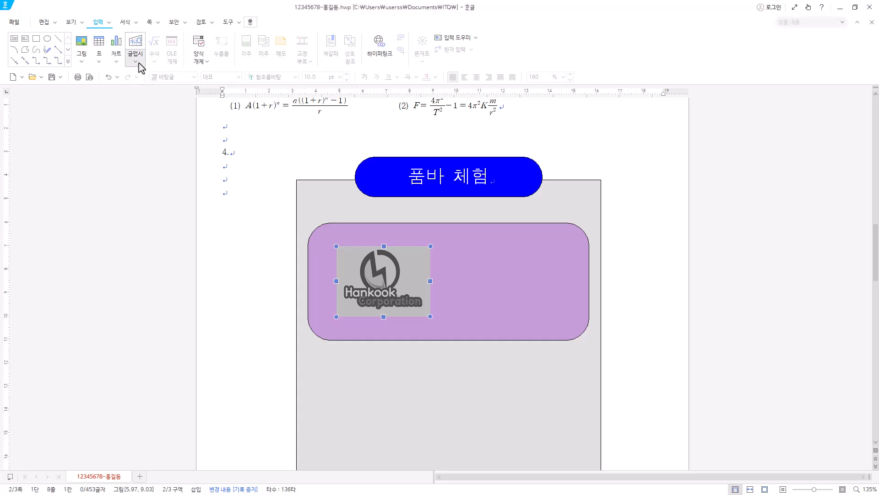
pyautogui.click(139, 48)
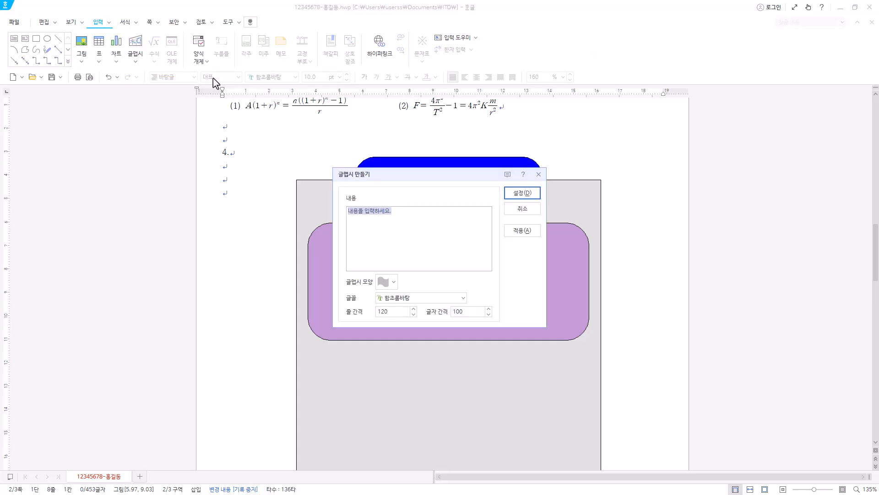
pyautogui.write('ㅍ')
pyautogui.click(394, 285)
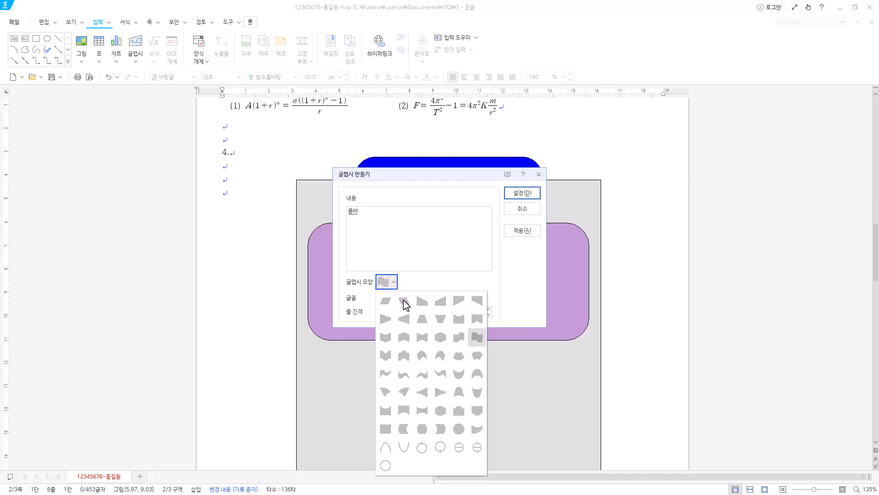
pyautogui.click(441, 339)
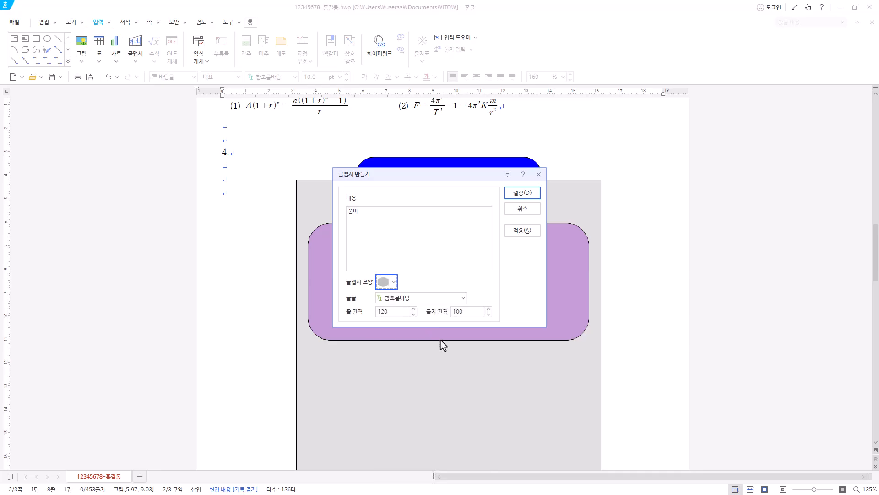
# Set the word art's font to 굴림.
pyautogui.click(463, 298)
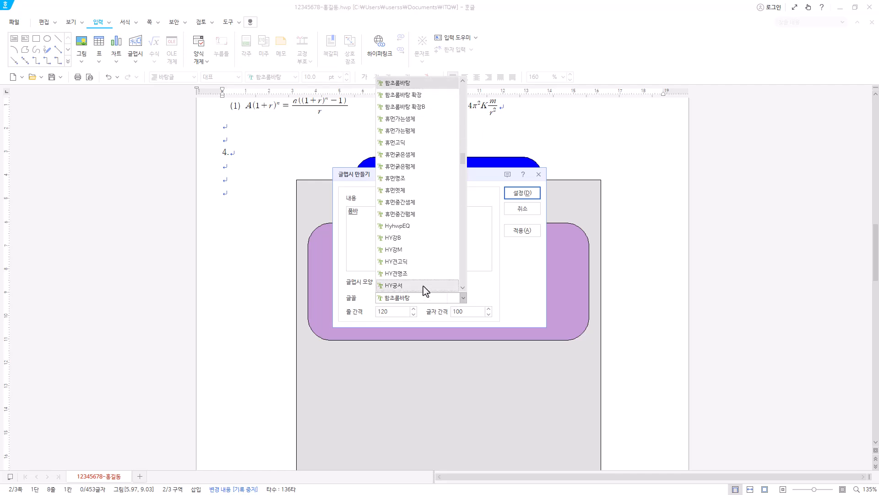
pyautogui.scroll(-1, 422, 281)
pyautogui.moveTo(463, 161); pyautogui.dragTo(469, 83)
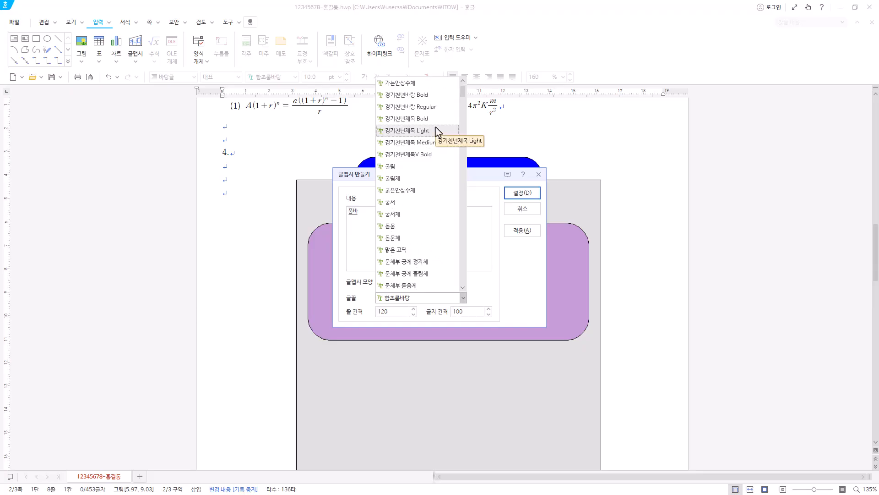
pyautogui.click(422, 176)
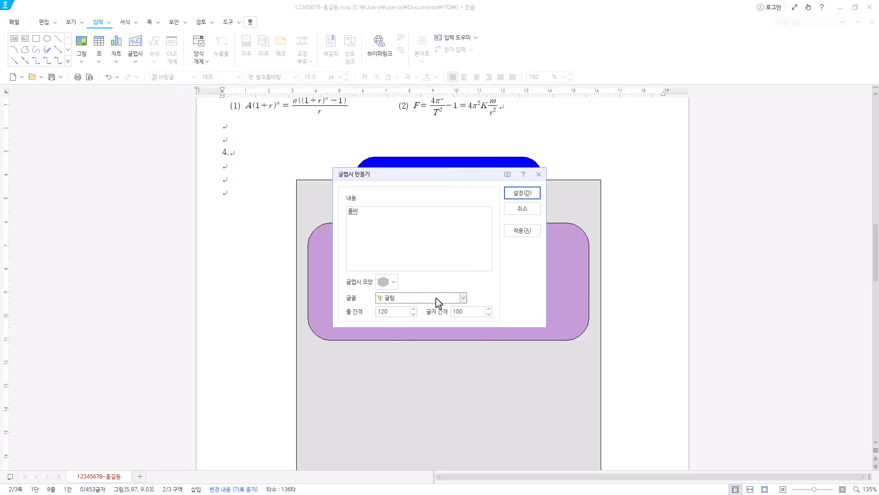
# Insert the configured 품바 word art into the document at its default size.
pyautogui.click(522, 193)
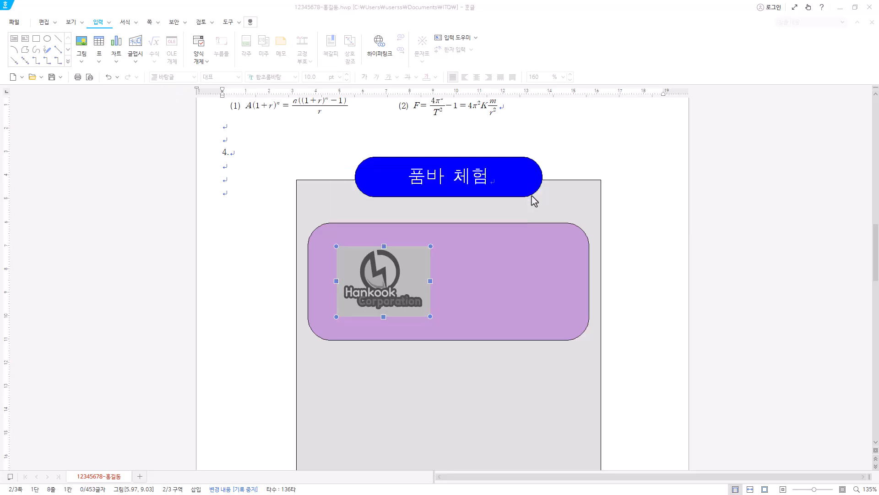
pyautogui.moveTo(260, 229); pyautogui.dragTo(362, 291)
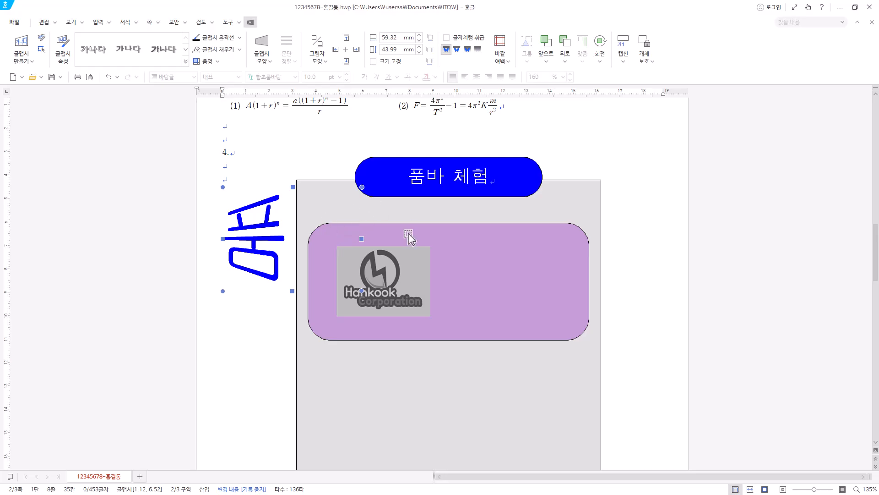
pyautogui.hotkey('ctrl', 'z')
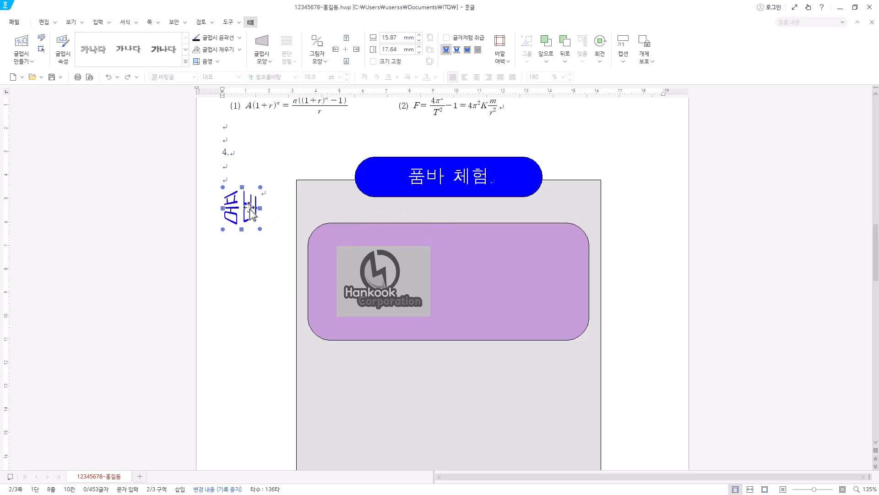
# Set the 품바 word art's size to 50 mm wide and 35 mm high, and place it in front of the text.
pyautogui.doubleClick(250, 211)
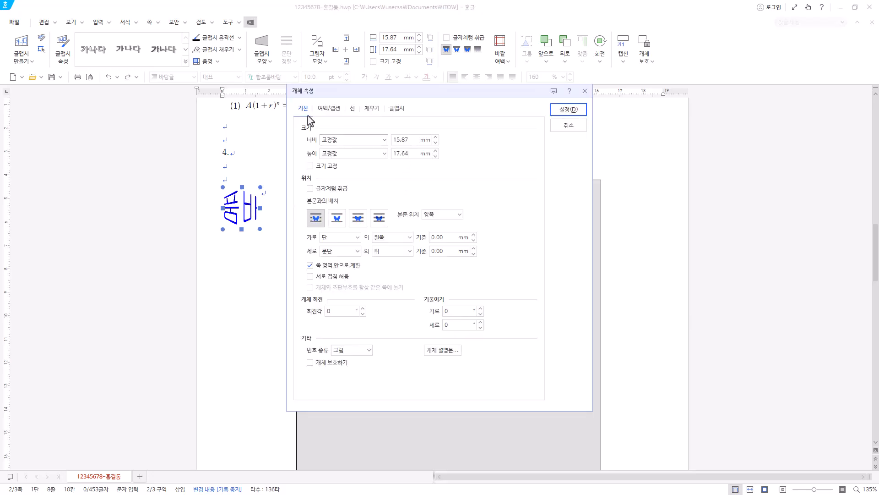
pyautogui.write('50')
pyautogui.press('Tab')
pyautogui.write('35')
pyautogui.click(358, 220)
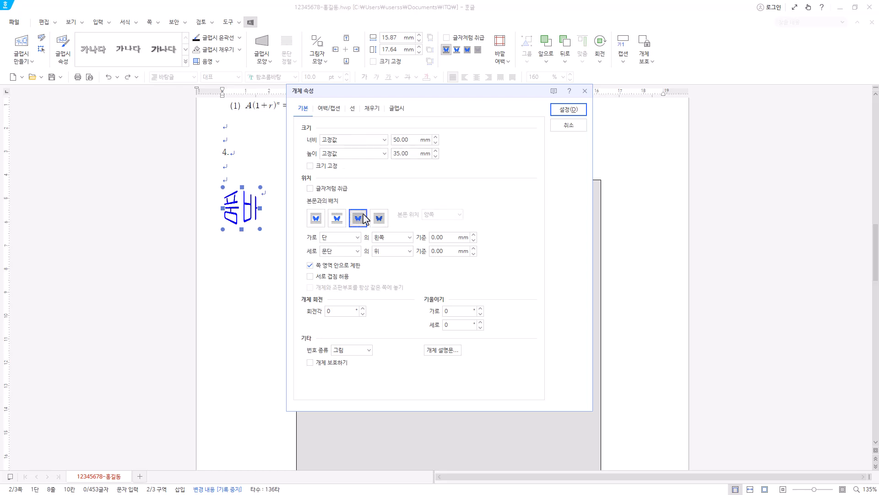
# Set the word art's fill colour to red and apply the object properties.
pyautogui.click(374, 110)
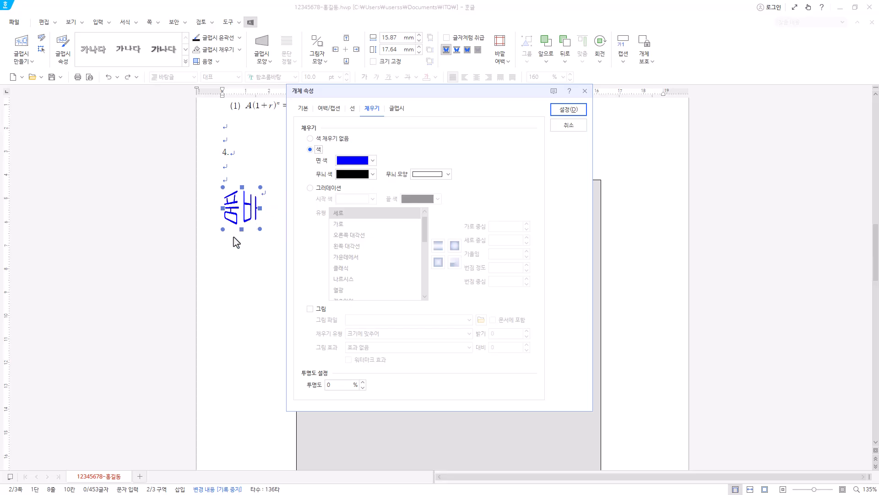
pyautogui.click(373, 160)
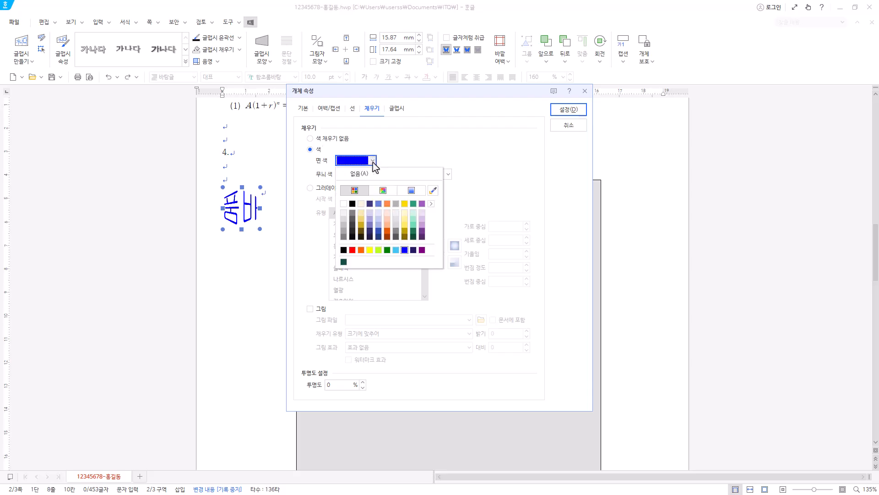
pyautogui.click(431, 203)
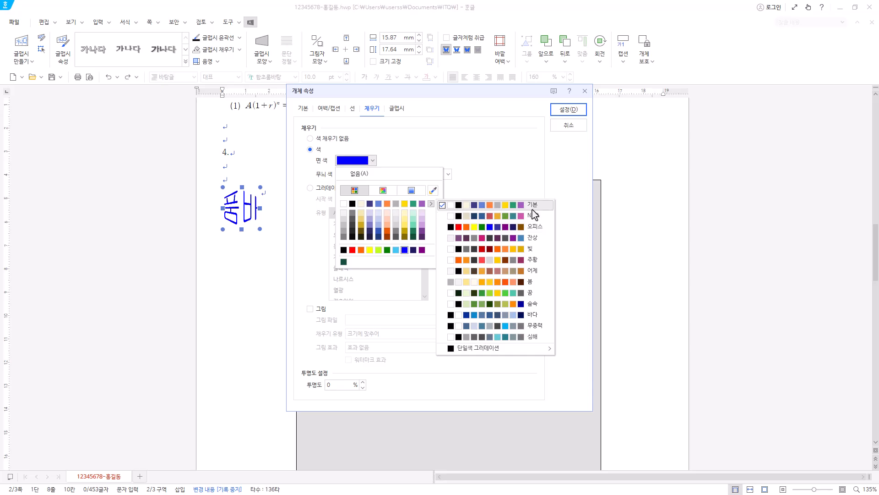
pyautogui.click(362, 173)
pyautogui.click(373, 160)
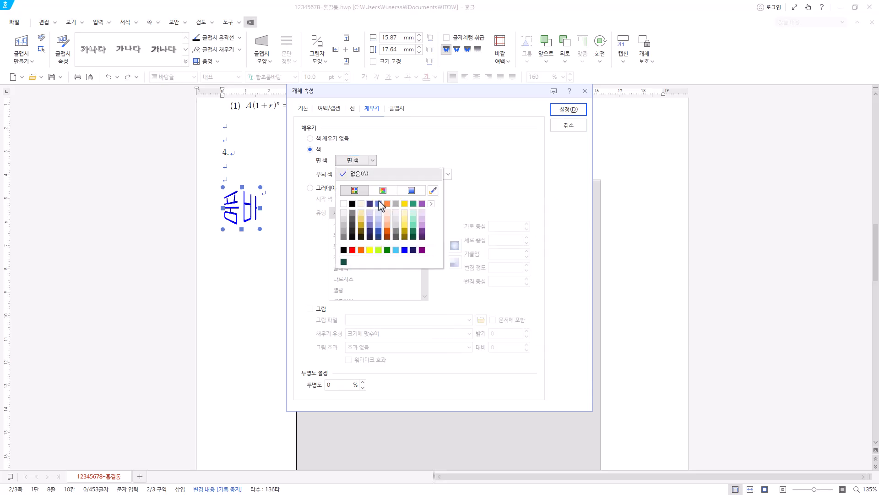
pyautogui.click(353, 251)
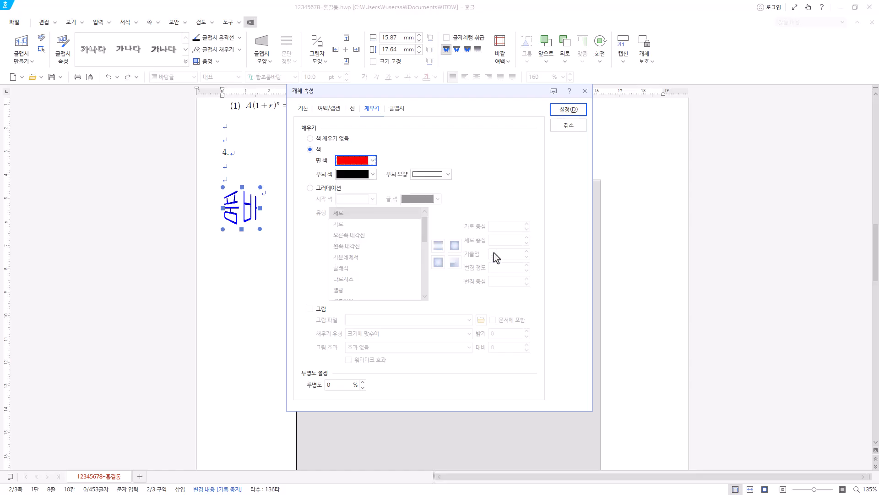
pyautogui.click(575, 112)
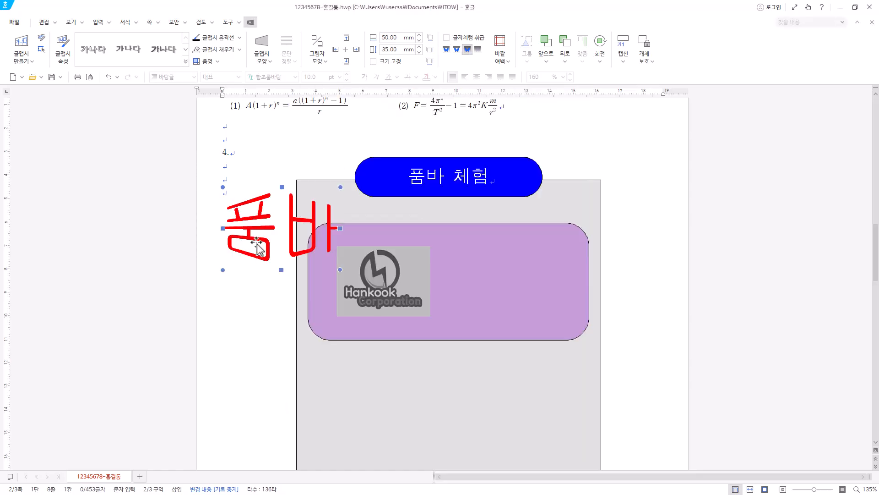
# Move the red word art into the right half of the purple rectangle, level with the logo.
pyautogui.moveTo(257, 242); pyautogui.dragTo(486, 294)
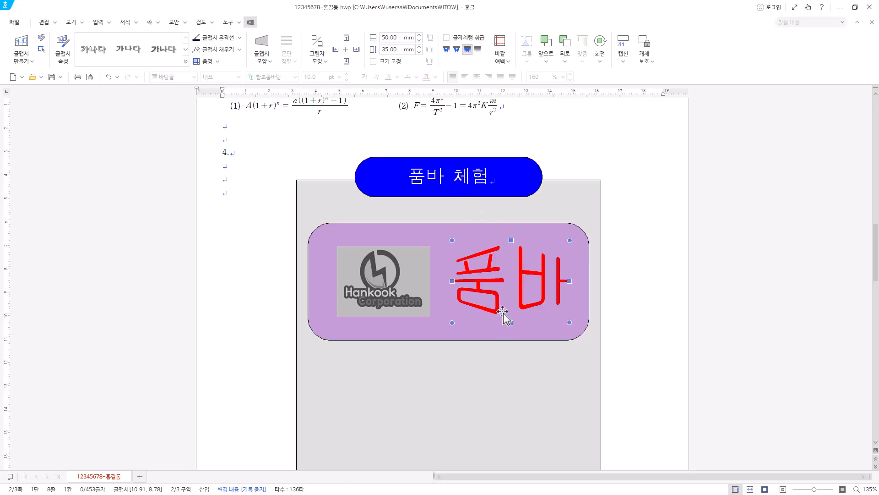
pyautogui.press('Left')
# Draw a small rectangle about 22 mm wide and 7 mm high below the purple rectangle, near its left side.
pyautogui.scroll(-1, 528, 298)
pyautogui.scroll(-2, 528, 298)
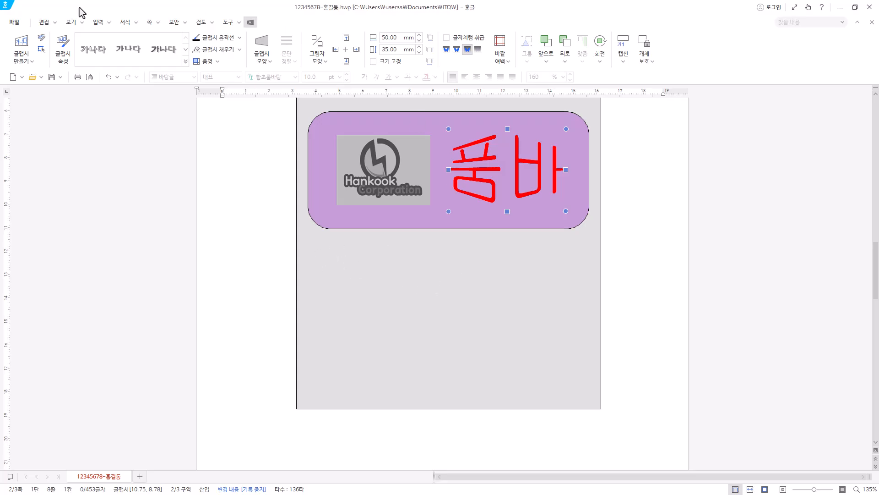
pyautogui.click(98, 22)
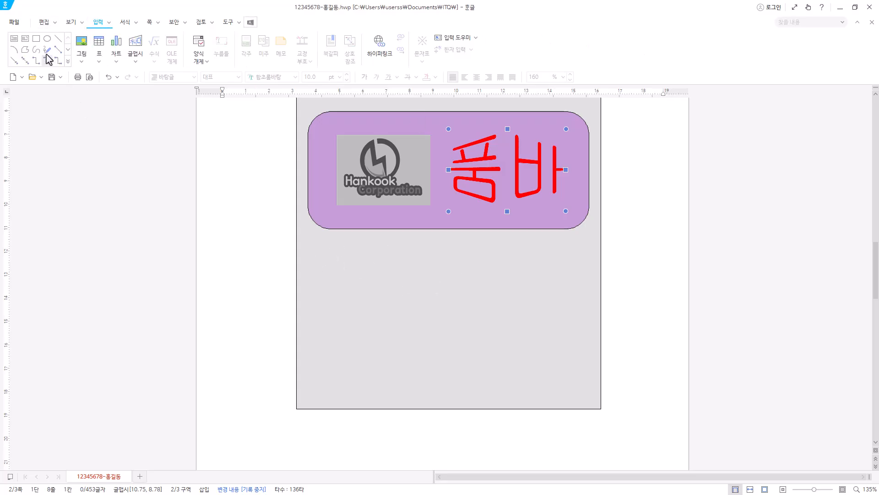
pyautogui.click(36, 41)
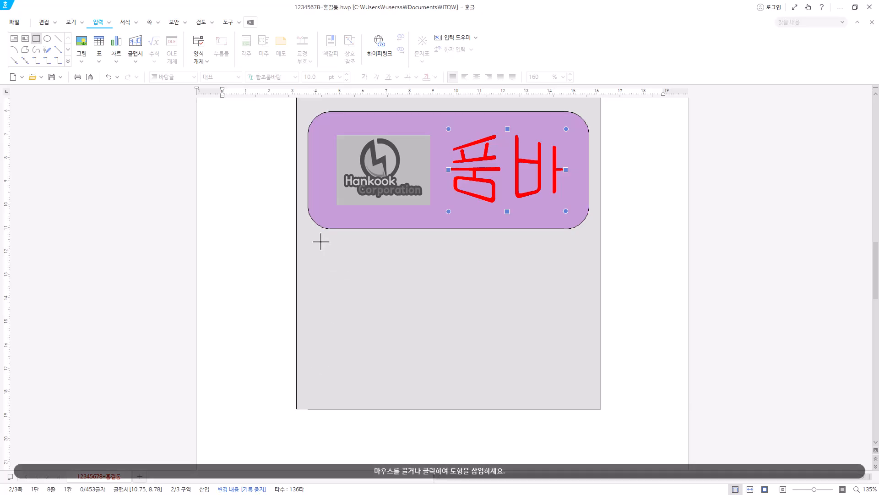
pyautogui.moveTo(331, 255); pyautogui.dragTo(382, 271)
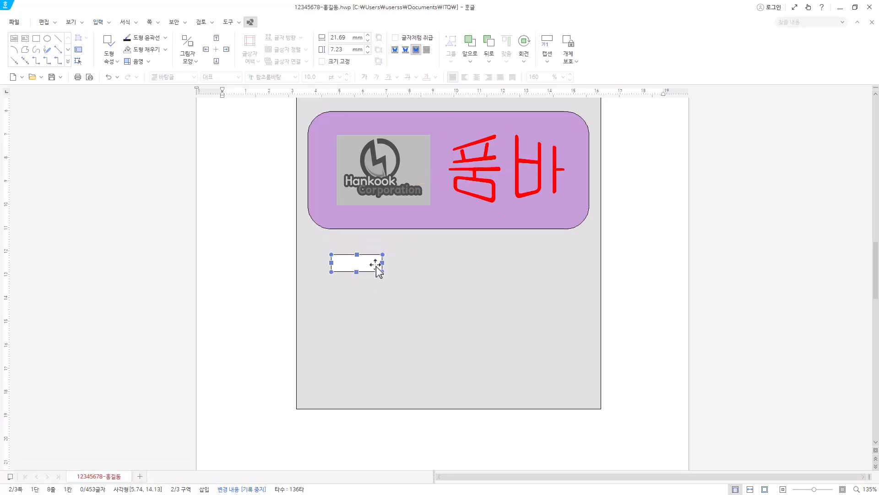
# Set the small rectangle's width to 17 mm and height to 7 mm.
pyautogui.doubleClick(377, 270)
pyautogui.click(303, 112)
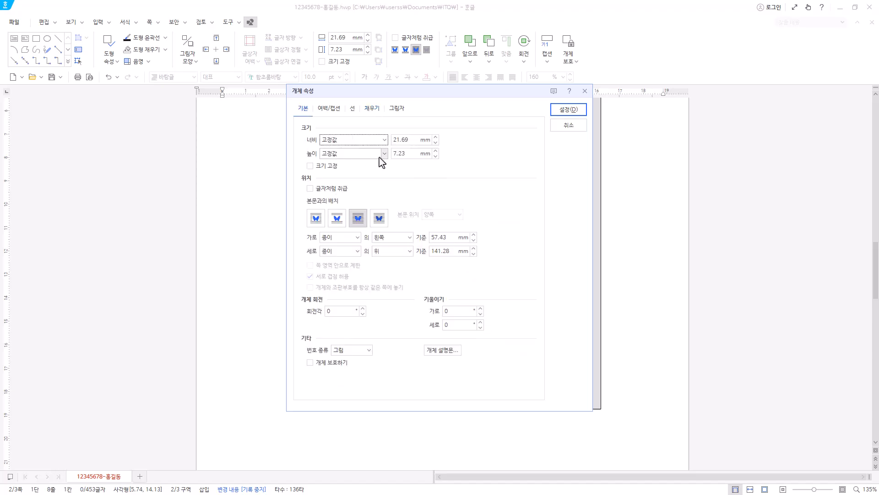
pyautogui.press('Tab')
pyautogui.write('17')
pyautogui.press('Tab')
pyautogui.press('Tab')
pyautogui.write('7')
# Set the small rectangle's fill colour to yellow and apply the object properties.
pyautogui.click(372, 109)
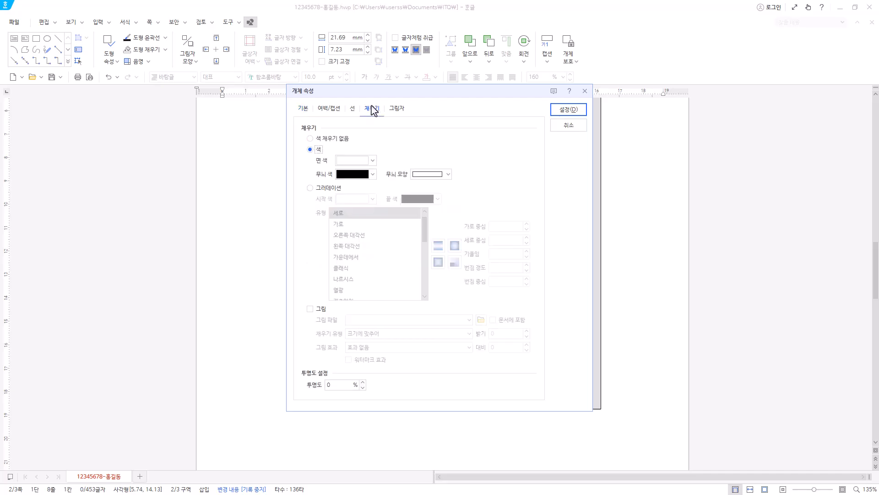
pyautogui.click(372, 160)
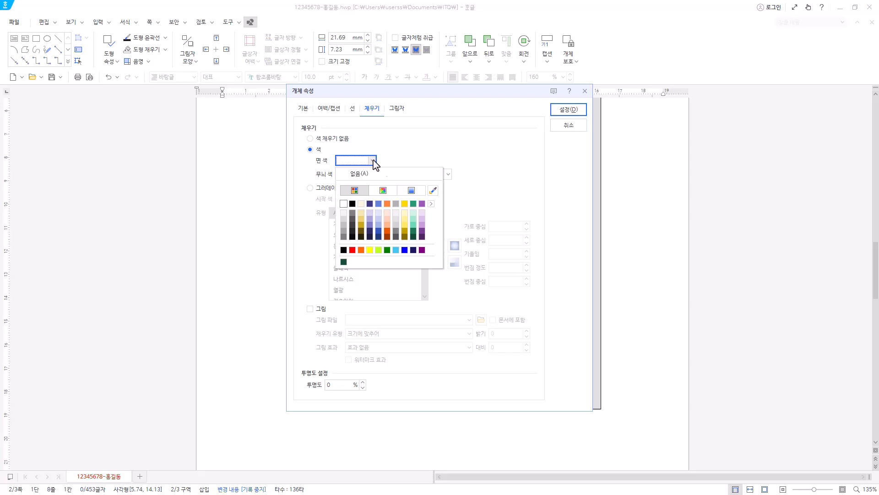
pyautogui.click(370, 250)
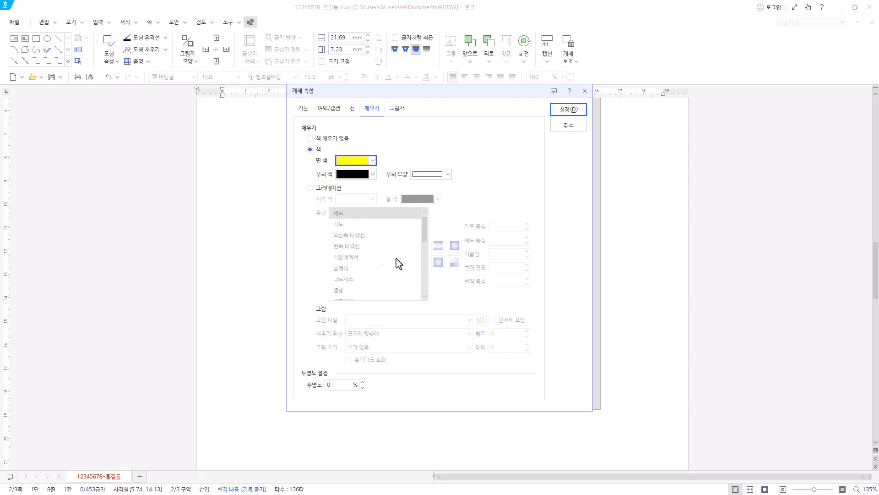
pyautogui.click(569, 110)
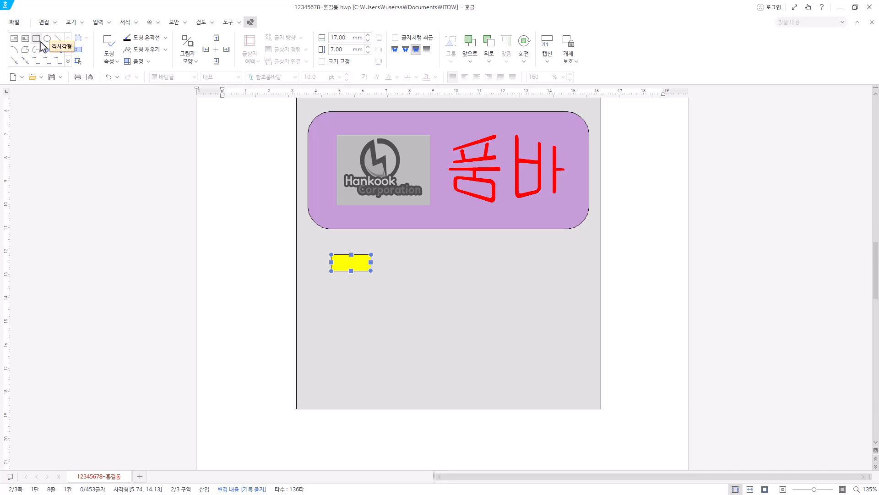
# Draw a horizontal text box about 16 × 13 mm over the yellow rectangle and enter 1 in it.
pyautogui.click(15, 41)
pyautogui.moveTo(322, 244); pyautogui.dragTo(359, 275)
pyautogui.write('1')
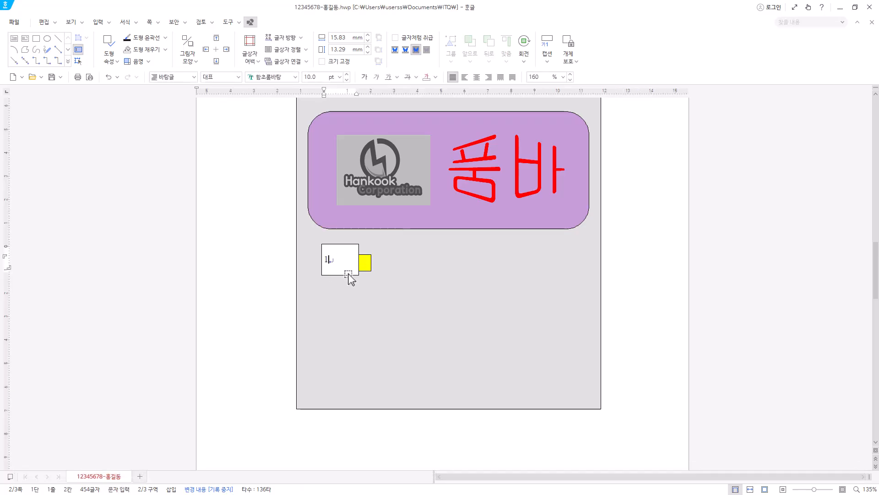
pyautogui.press('Escape')
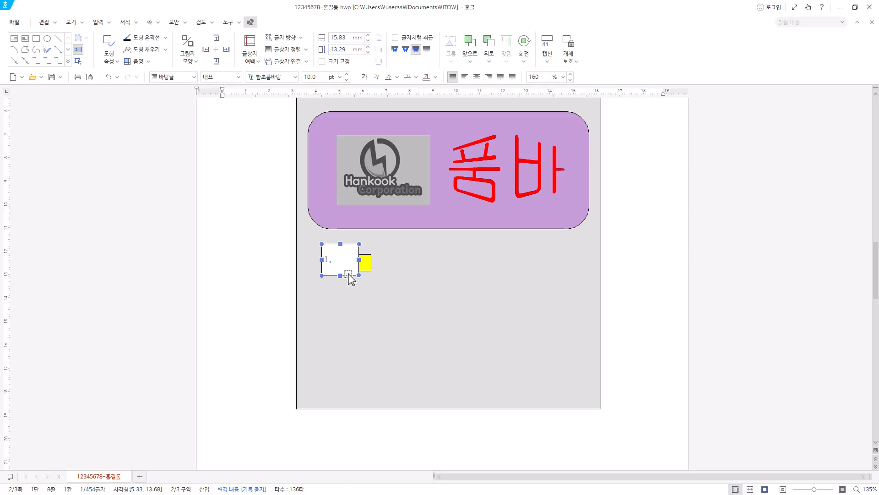
# Set the number text box's width and height to 13 mm each, keeping its square corners and white fill.
pyautogui.doubleClick(349, 274)
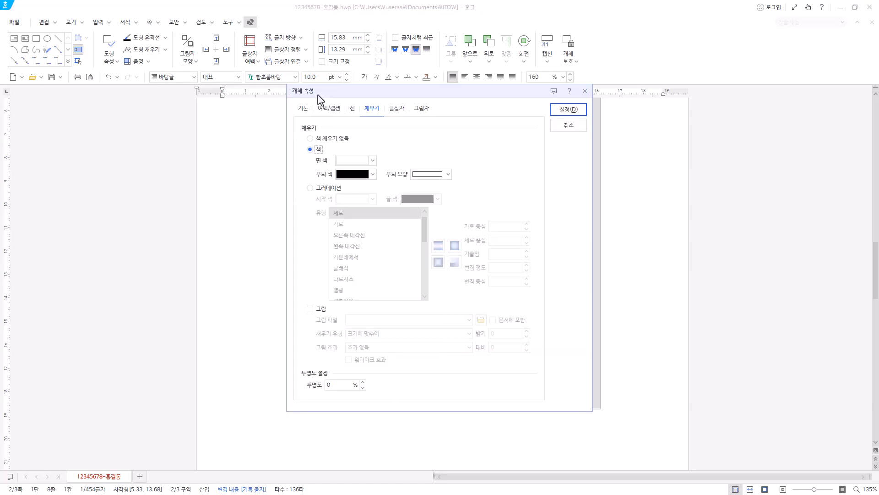
pyautogui.click(300, 113)
pyautogui.press('Tab')
pyautogui.write('13')
pyautogui.press('Tab')
pyautogui.press('Tab')
pyautogui.write('13')
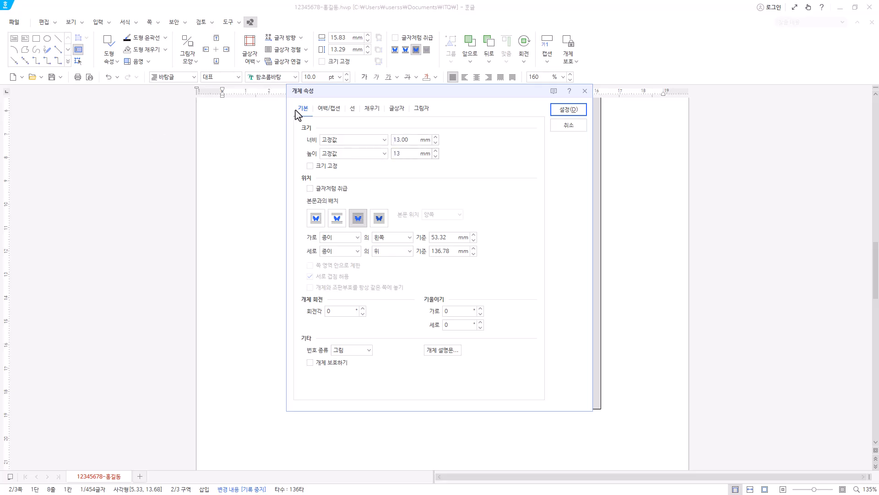
pyautogui.click(354, 110)
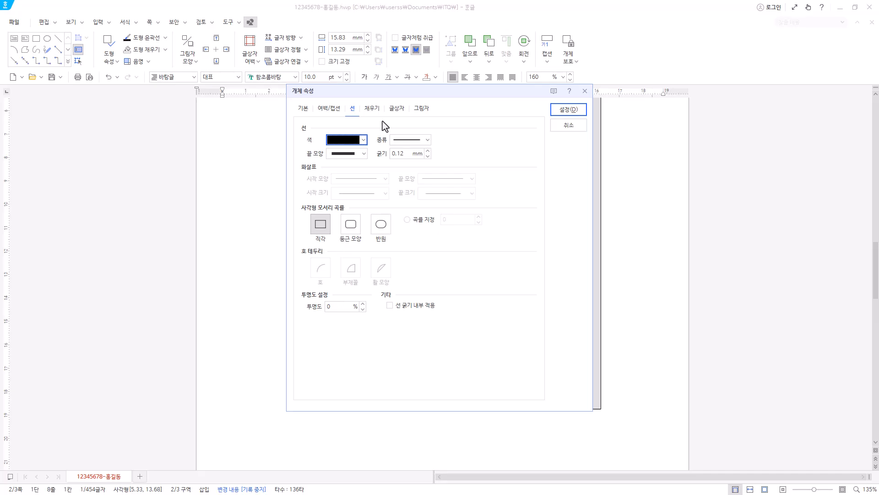
pyautogui.click(372, 109)
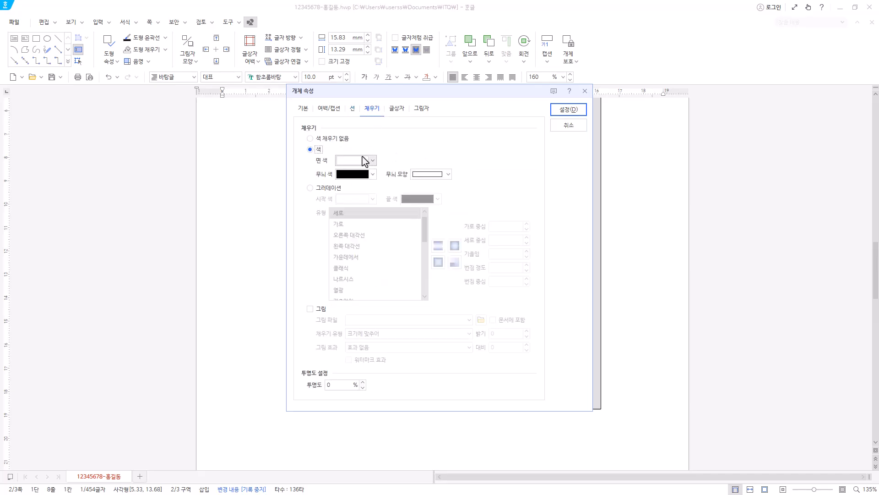
pyautogui.click(578, 111)
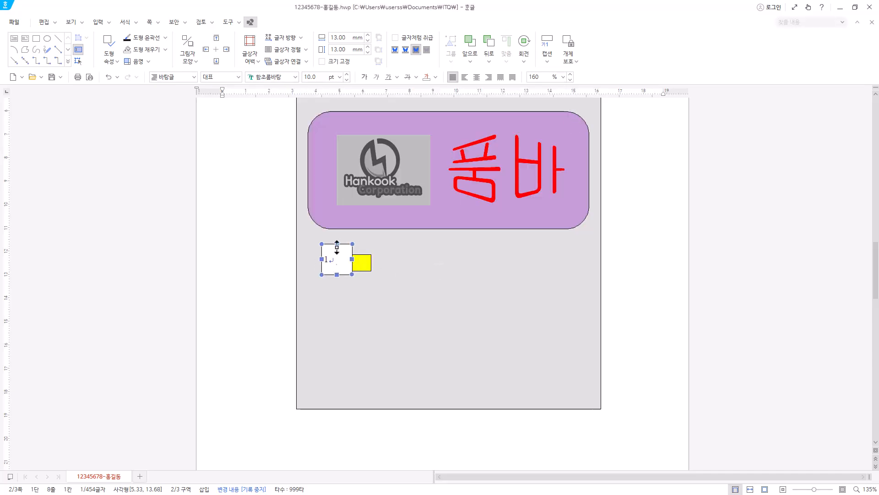
# Centre the number in its text box and format it in 돋움 at 20 pt.
pyautogui.click(475, 80)
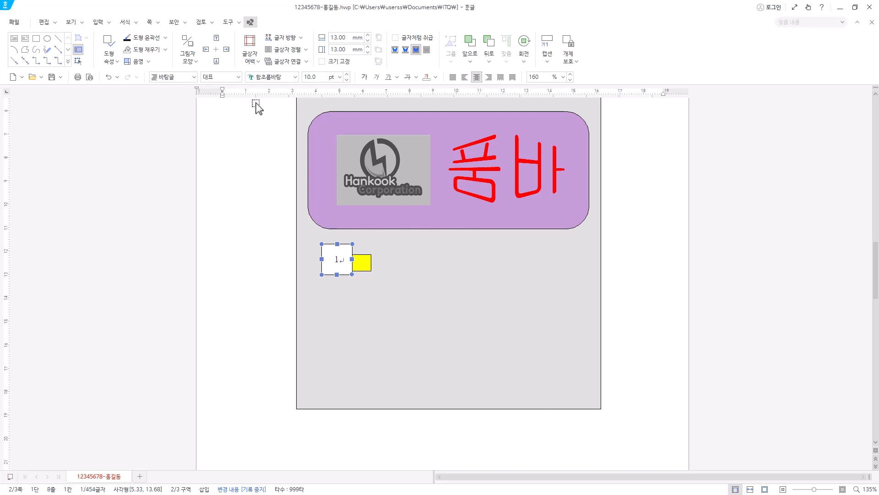
pyautogui.click(284, 78)
pyautogui.write('돋움')
pyautogui.press('Return')
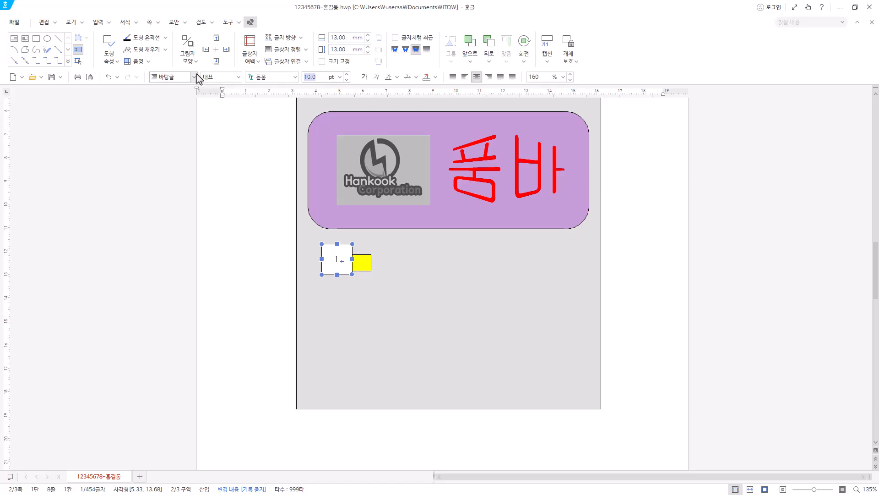
pyautogui.write('20')
pyautogui.press('Return')
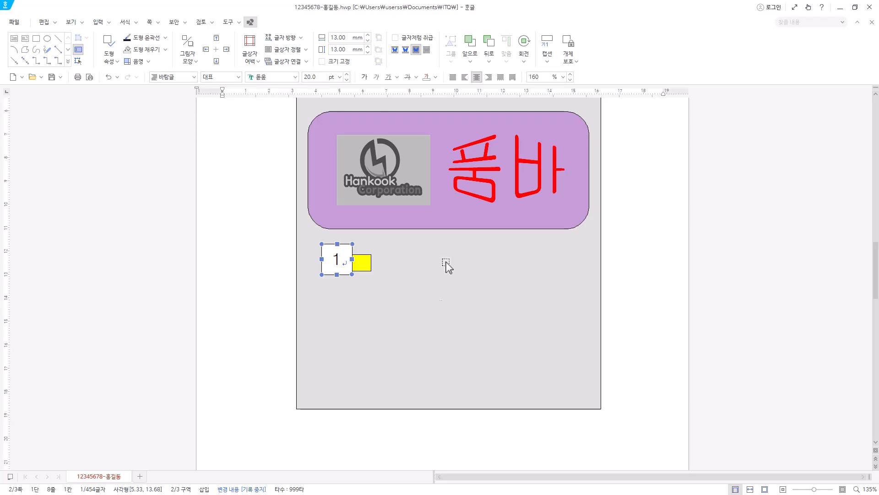
# Arrange the number text box so it overlaps the lower-left part of the yellow rectangle.
pyautogui.moveTo(330, 262); pyautogui.dragTo(365, 264)
pyautogui.moveTo(340, 293)
pyautogui.mouseDown()
pyautogui.moveTo(335, 287)
pyautogui.moveTo(357, 296)
pyautogui.mouseUp()
pyautogui.click(109, 76)
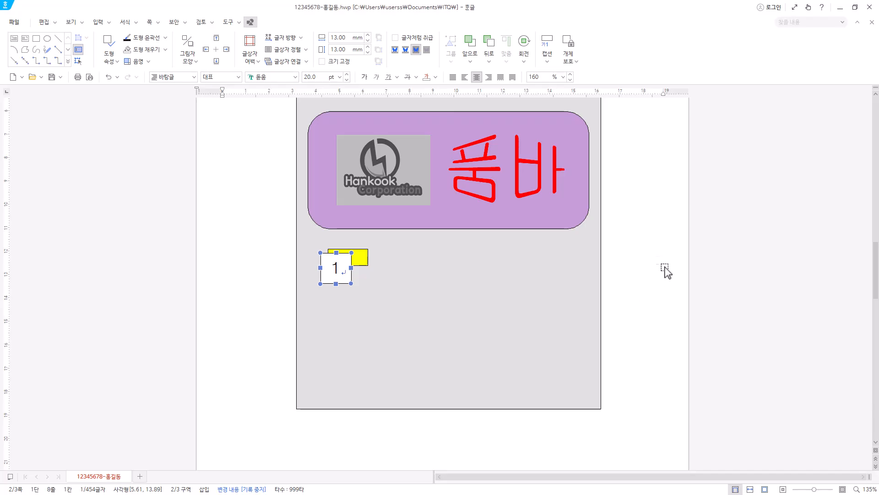
# Draw a horizontal text box about 84 × 16 mm to the right of the number box and enter 품바가 되어보는 품바촌.
pyautogui.click(14, 39)
pyautogui.moveTo(379, 248); pyautogui.dragTo(577, 285)
pyautogui.moveTo(577, 285); pyautogui.dragTo(576, 286)
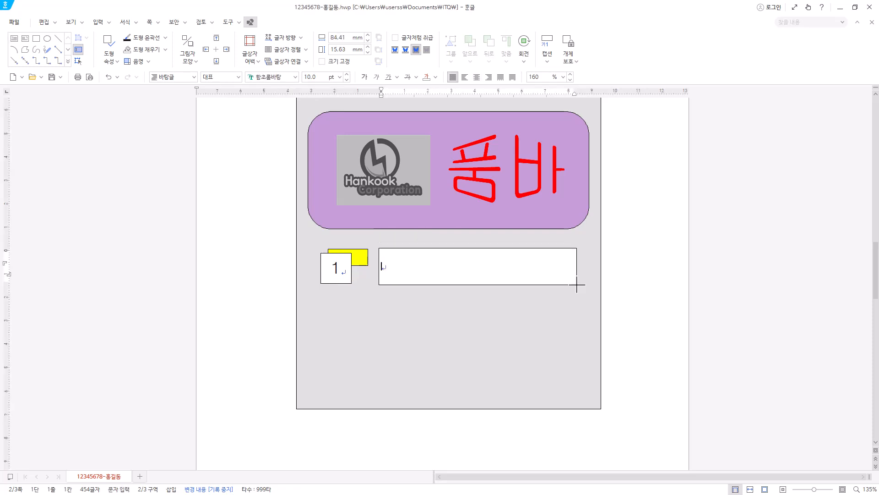
pyautogui.press('Hangul')
pyautogui.write('품바가 되어보는 품바촌')
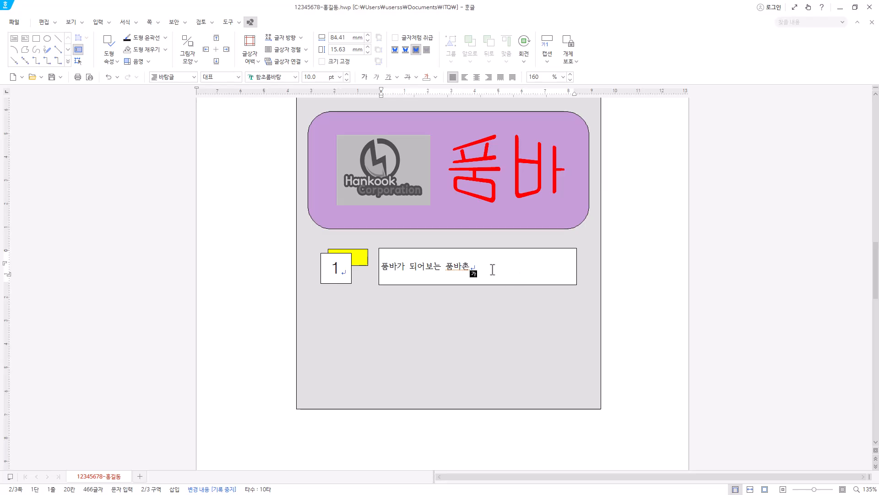
pyautogui.click(539, 286)
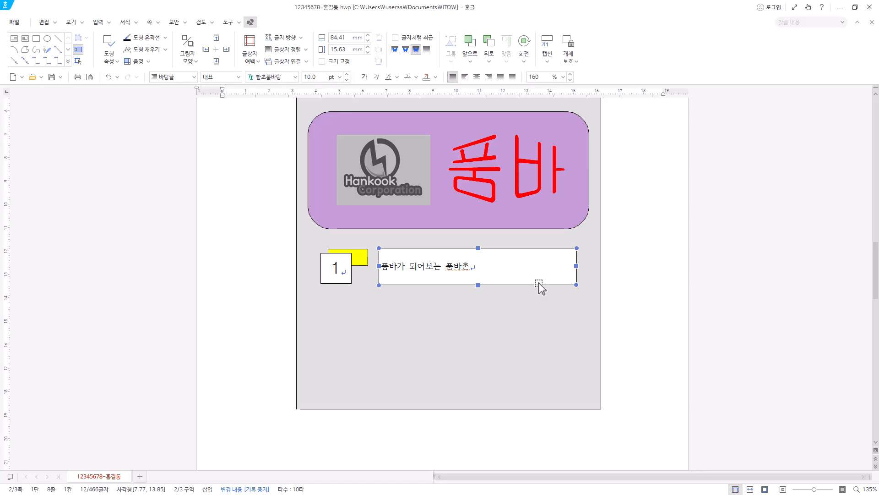
# Give the text box beside the number box a dashed outline and remove its fill colour.
pyautogui.doubleClick(540, 286)
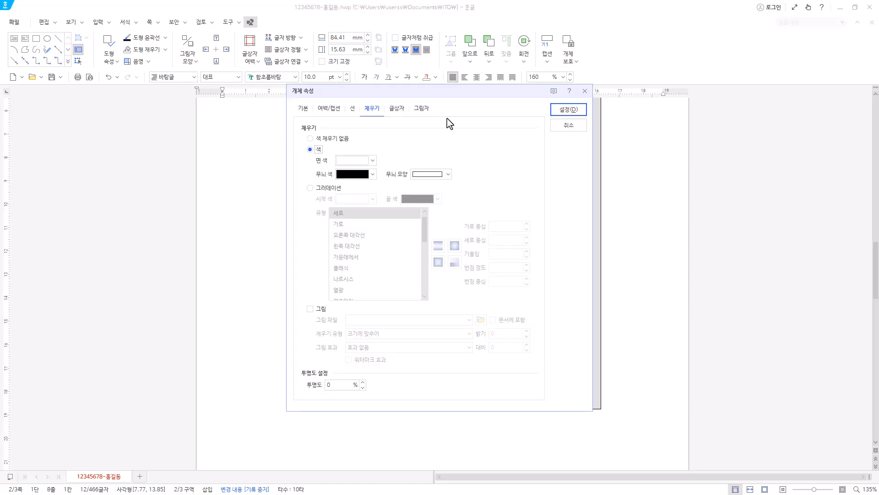
pyautogui.click(303, 109)
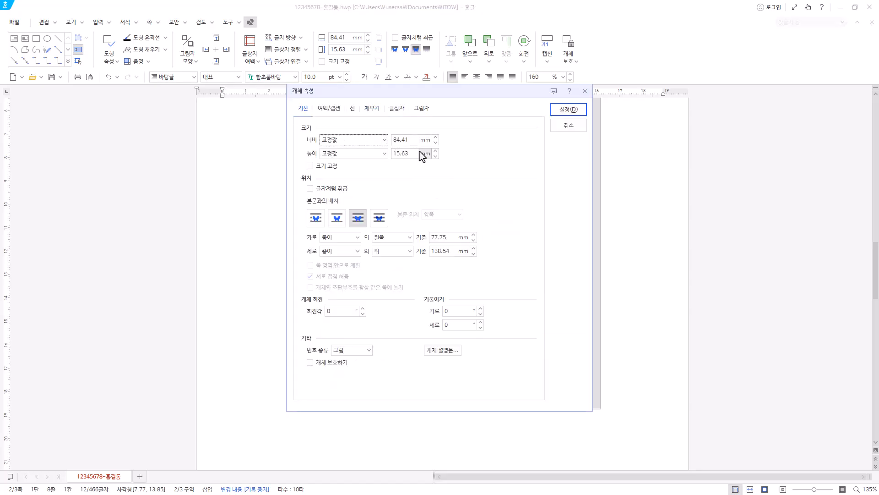
pyautogui.moveTo(441, 95); pyautogui.dragTo(469, 317)
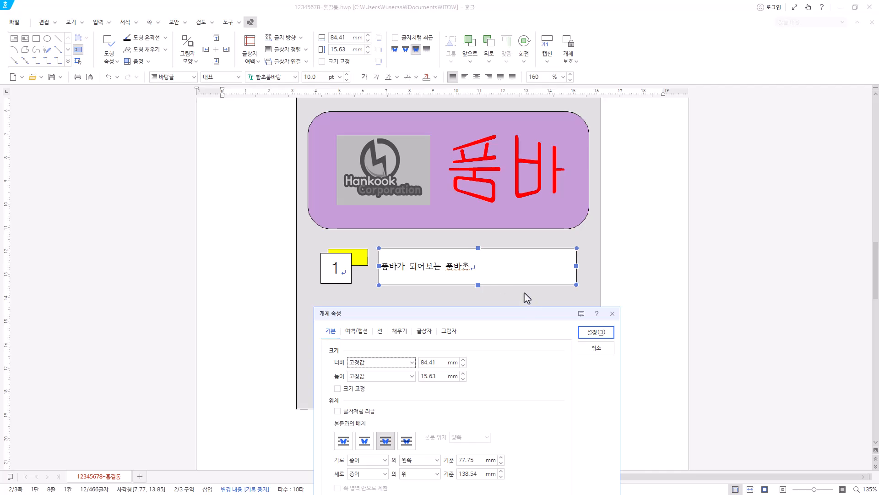
pyautogui.moveTo(528, 314); pyautogui.dragTo(522, 136)
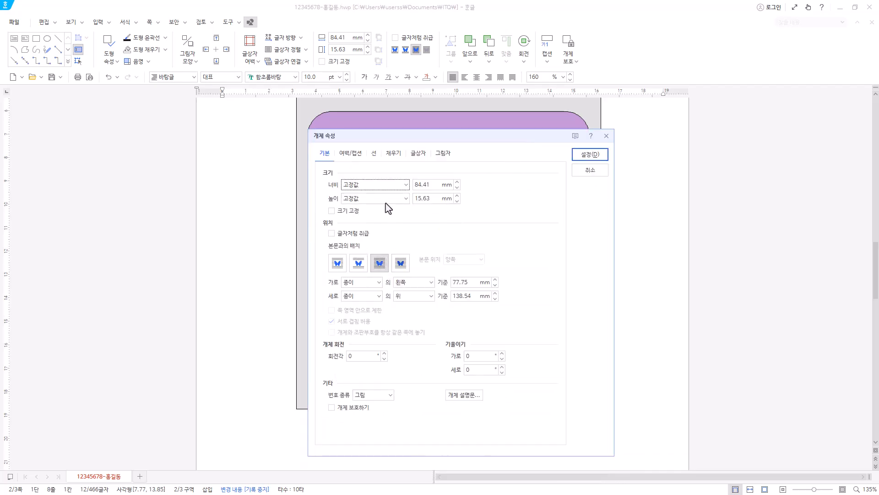
pyautogui.click(375, 155)
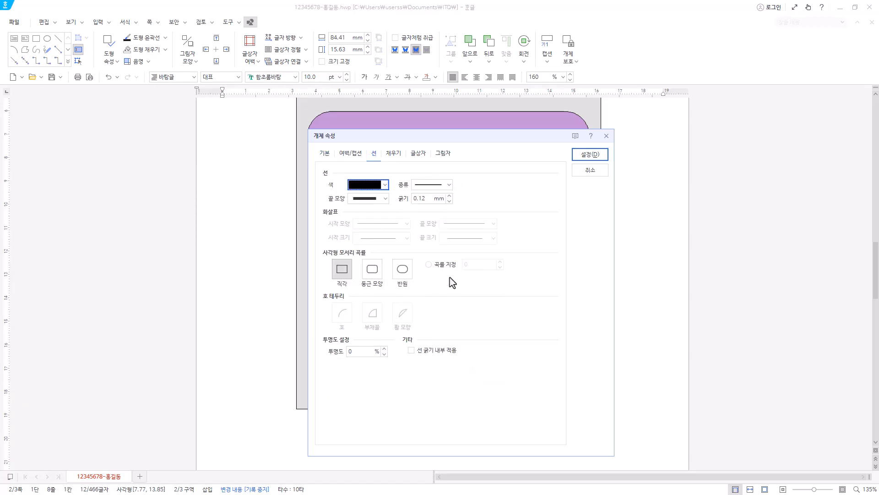
pyautogui.click(447, 186)
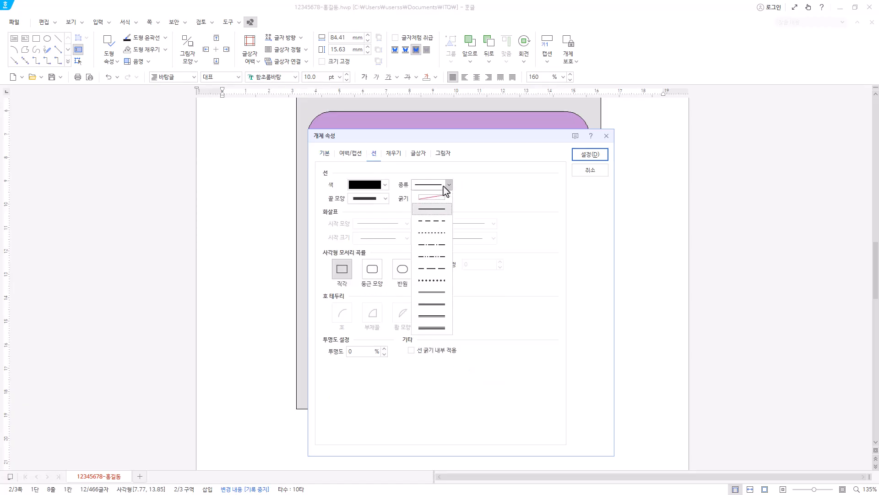
pyautogui.click(443, 224)
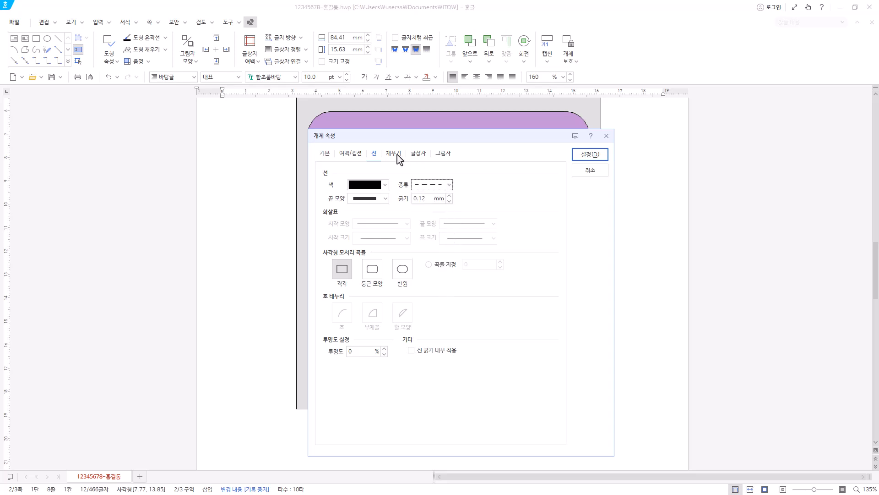
pyautogui.click(398, 155)
pyautogui.click(393, 205)
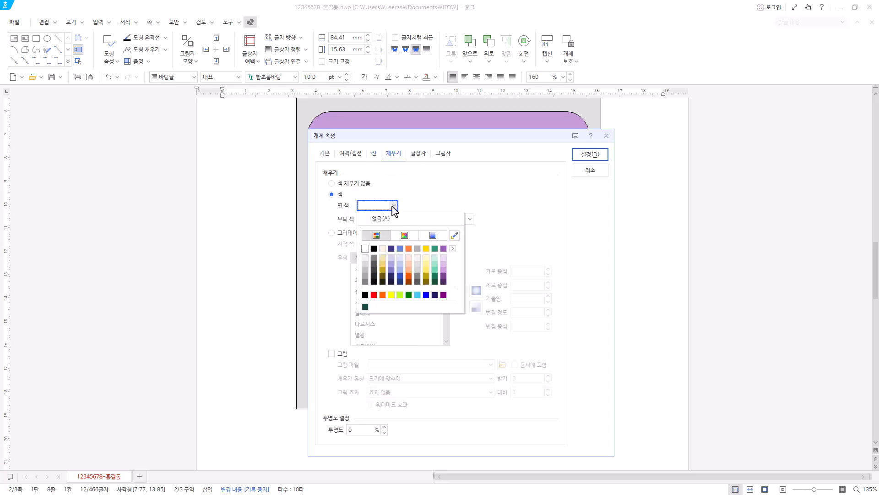
pyautogui.click(387, 219)
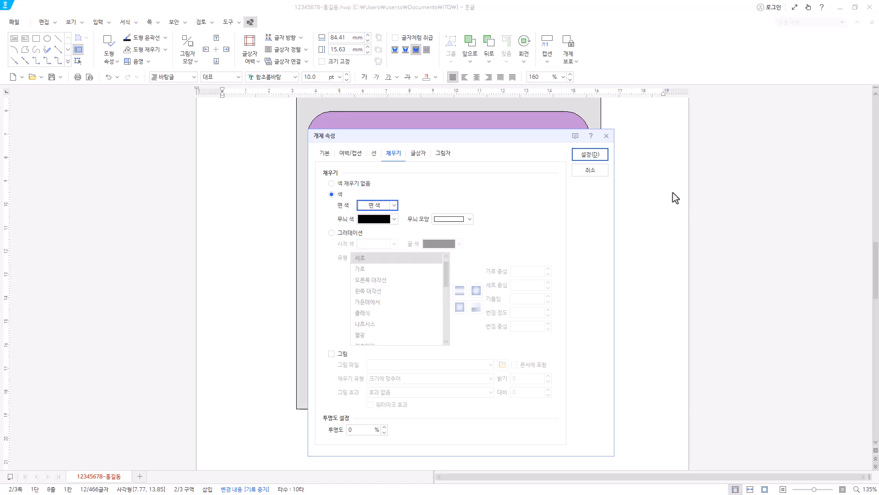
pyautogui.click(591, 155)
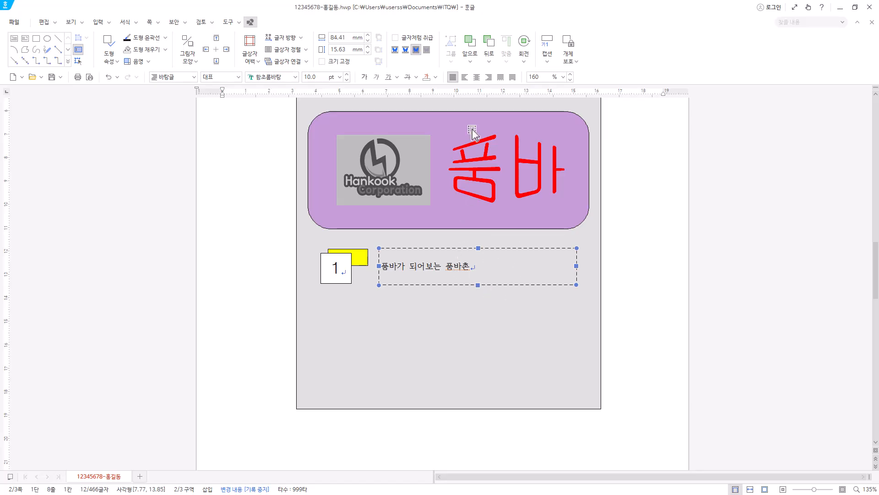
# Centre the text 품바가 되어보는 품바촌 in its box and format it in 궁서 at 18 pt.
pyautogui.click(477, 77)
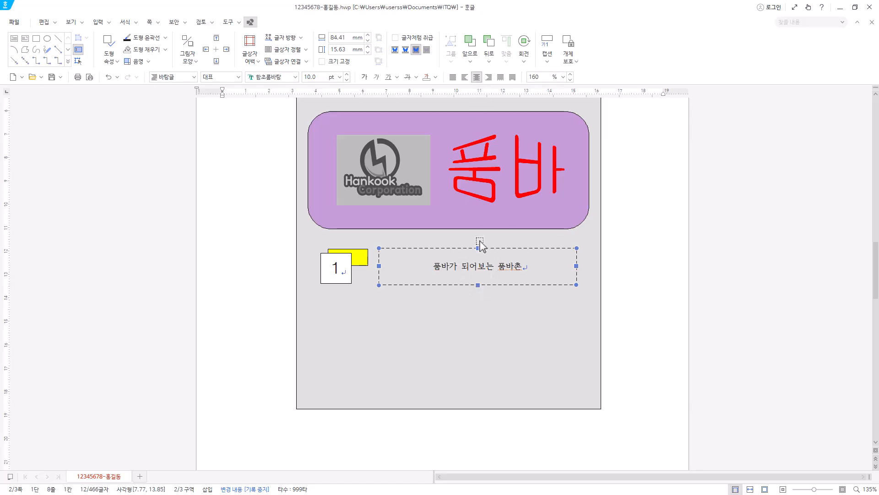
pyautogui.click(303, 53)
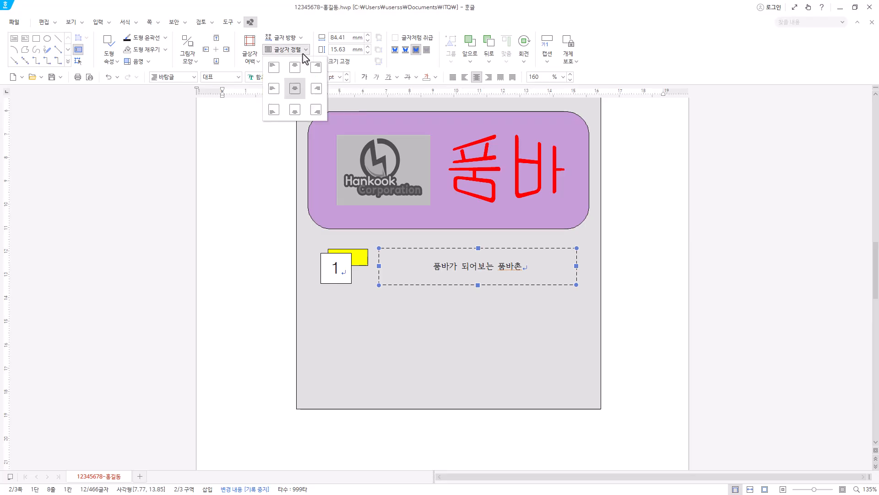
pyautogui.click(295, 89)
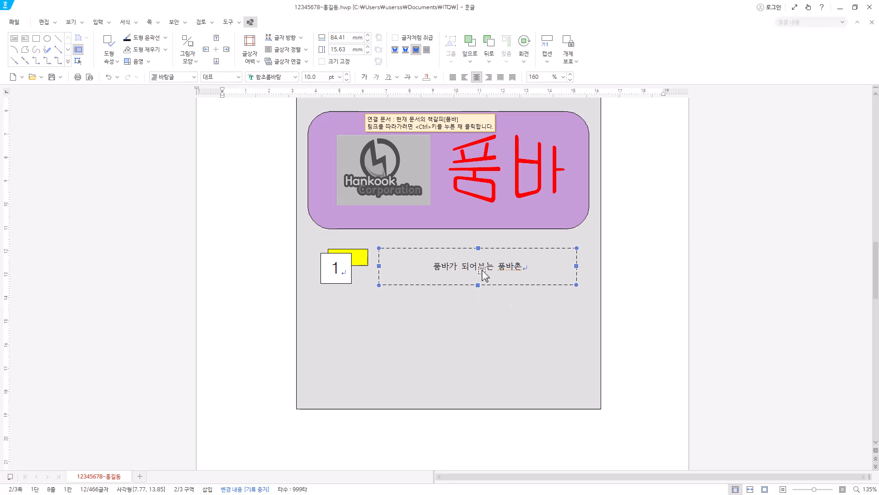
pyautogui.click(279, 77)
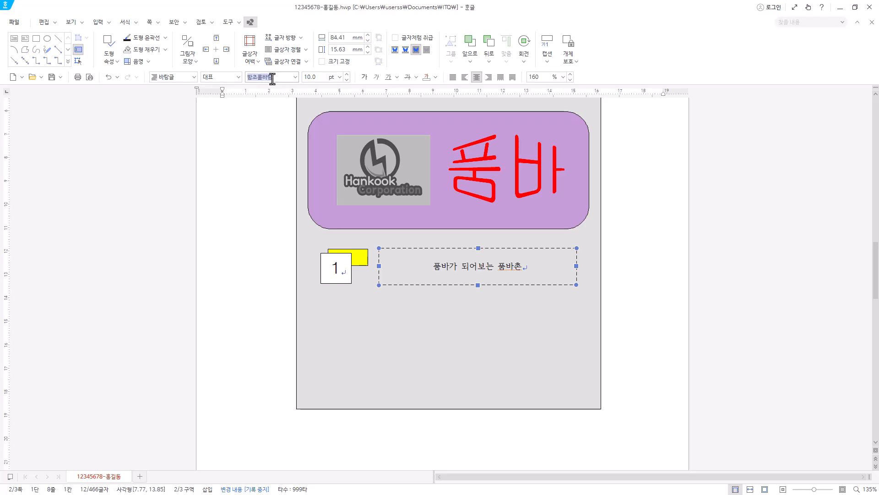
pyautogui.write('궁서')
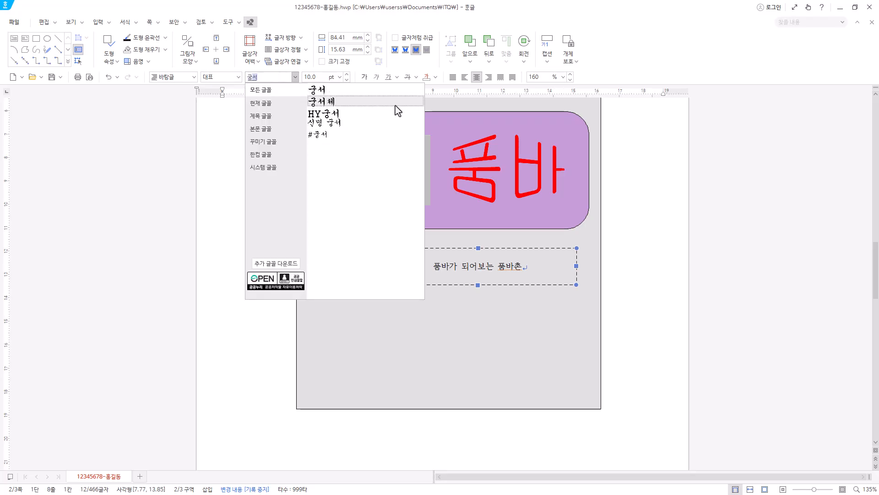
pyautogui.click(364, 95)
pyautogui.click(339, 77)
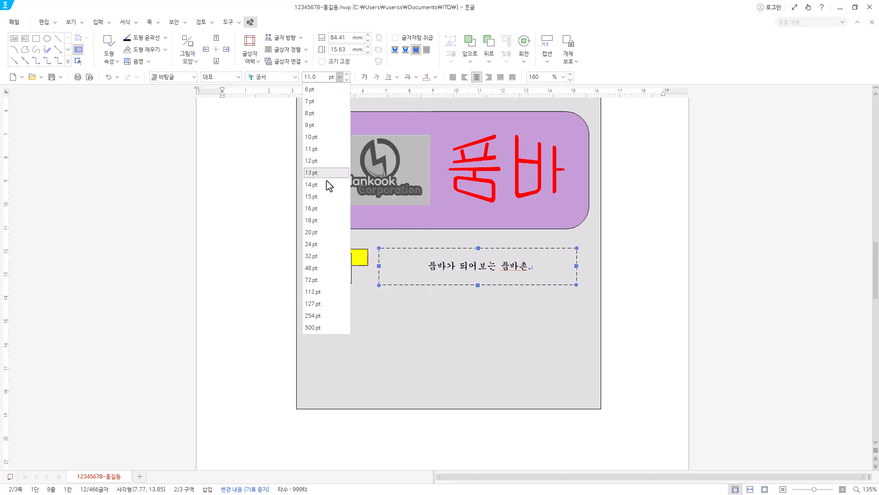
pyautogui.click(322, 224)
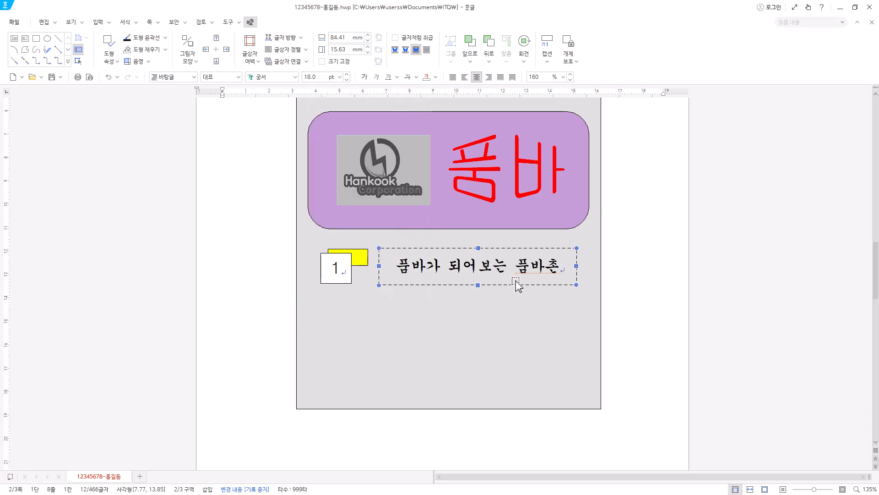
# Copy the yellow rectangle, number box and dashed text box together twice straight below, spaced about 24 mm apart.
pyautogui.keyDown('shift'); pyautogui.click(365, 260); pyautogui.keyUp('shift')
pyautogui.keyDown('shift'); pyautogui.click(348, 276); pyautogui.keyUp('shift')
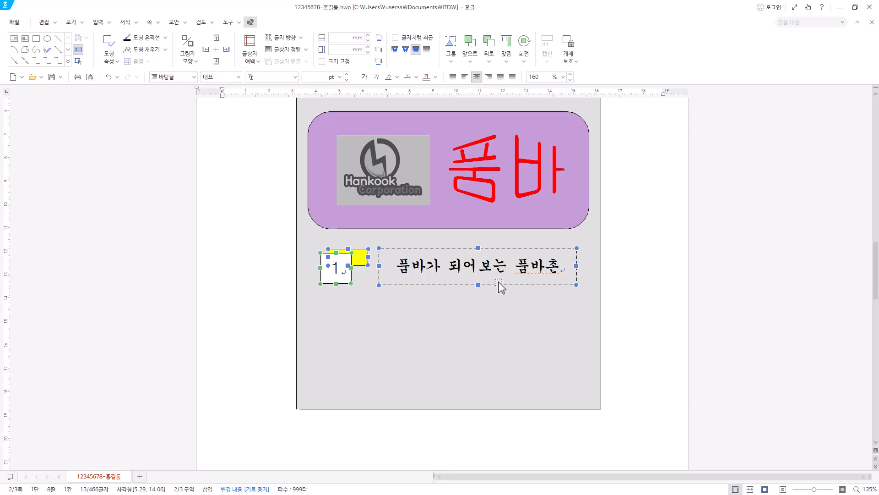
pyautogui.moveTo(448, 284); pyautogui.dragTo(449, 394)
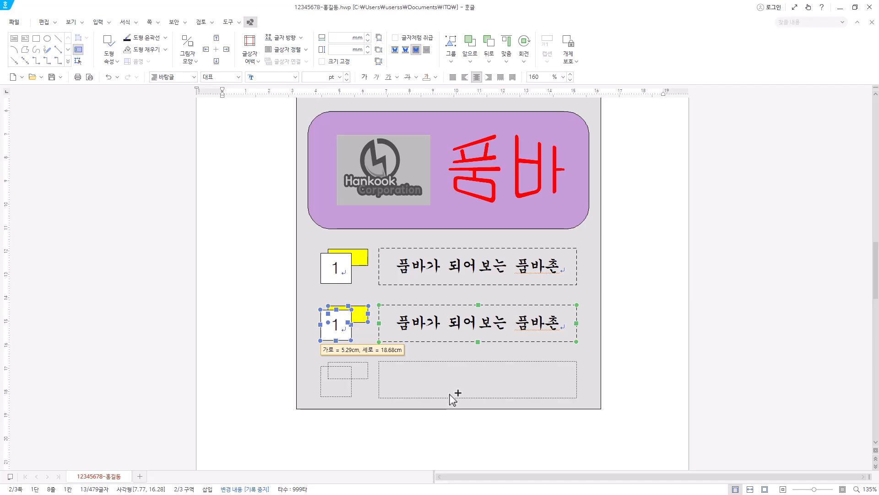
pyautogui.moveTo(450, 394); pyautogui.dragTo(450, 394)
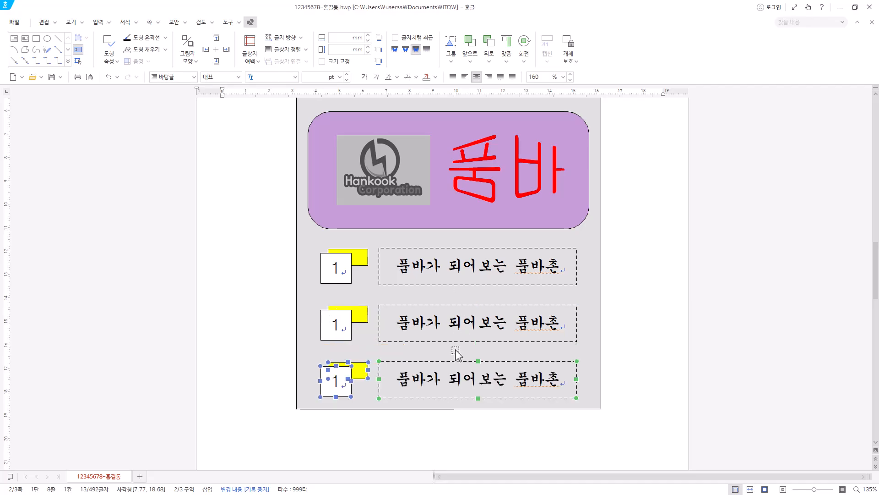
# Renumber the two copied rows 2 and 3, and replace their texts with 품바 움막 짓기 and 관람객 단체 엿치기.
pyautogui.doubleClick(338, 324)
pyautogui.moveTo(340, 379); pyautogui.dragTo(332, 384)
pyautogui.moveTo(452, 325); pyautogui.dragTo(474, 328)
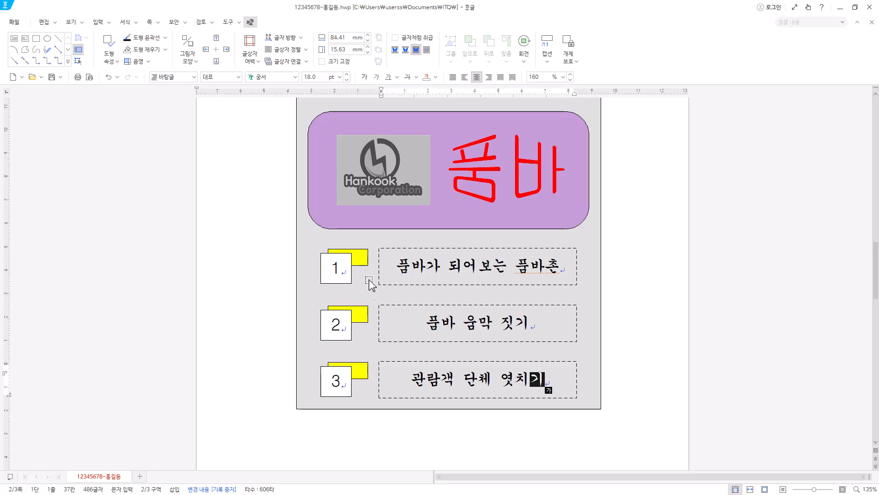
# Fill the rectangle behind number 2 with dark gold.
pyautogui.click(368, 260)
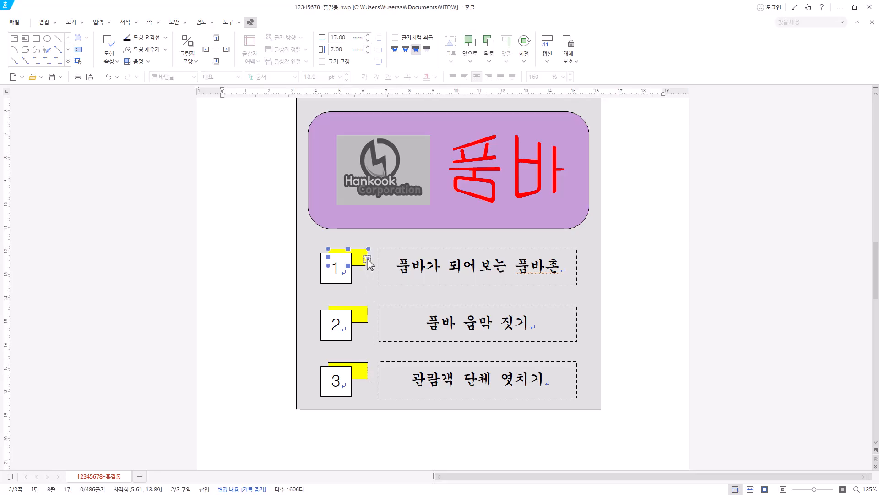
pyautogui.click(365, 316)
pyautogui.doubleClick(361, 319)
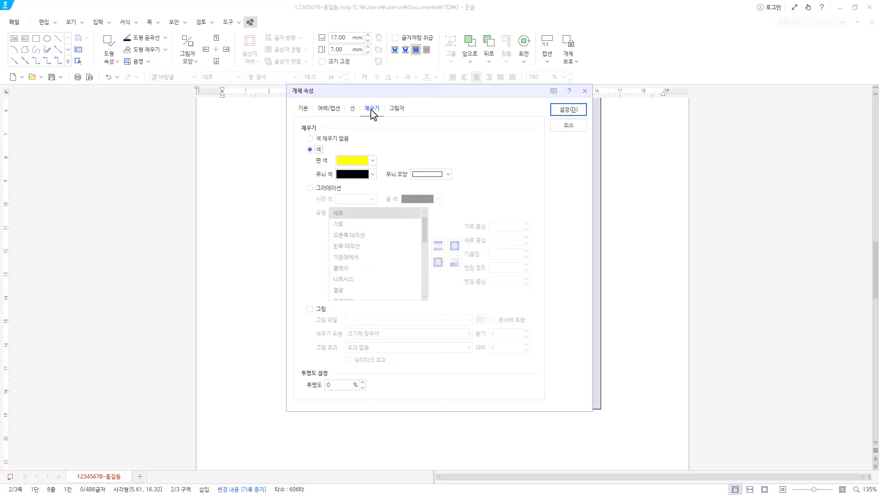
pyautogui.click(373, 160)
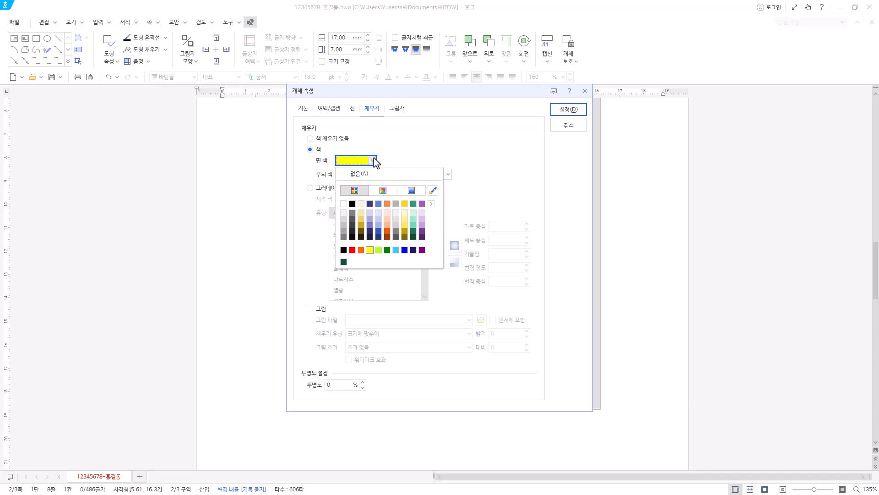
pyautogui.click(405, 230)
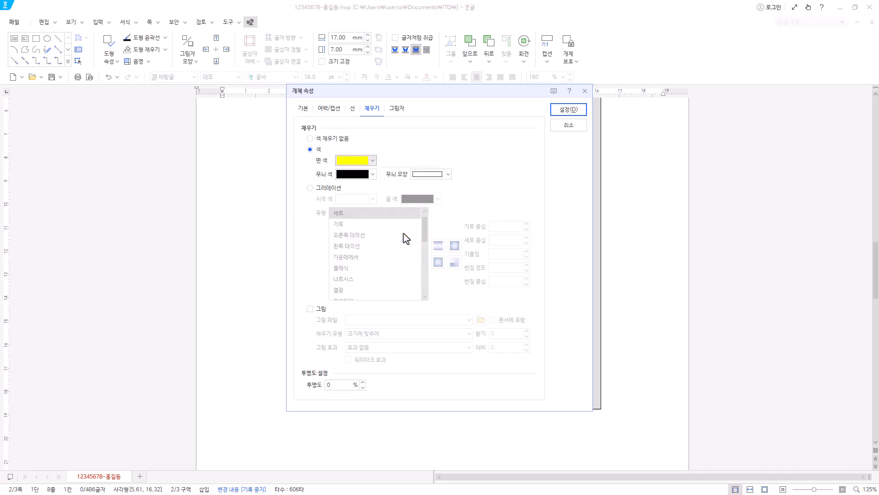
pyautogui.click(569, 112)
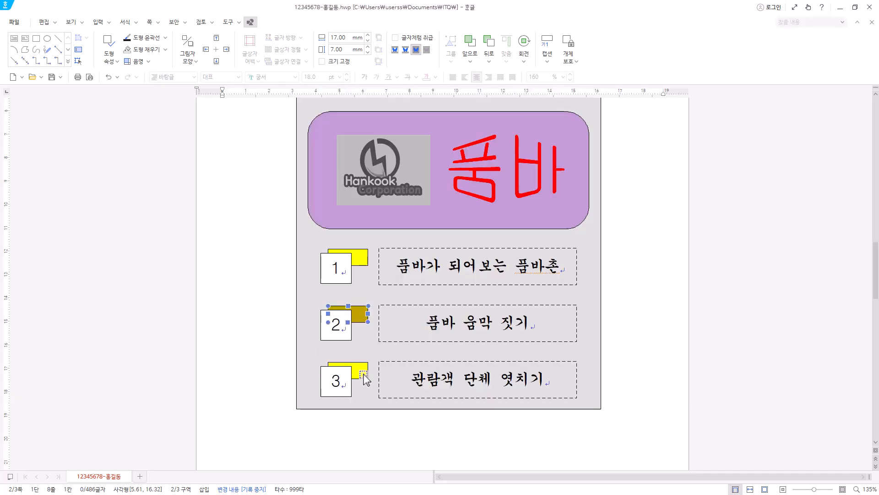
# Fill the rectangle behind number 3 with dark orange.
pyautogui.click(364, 377)
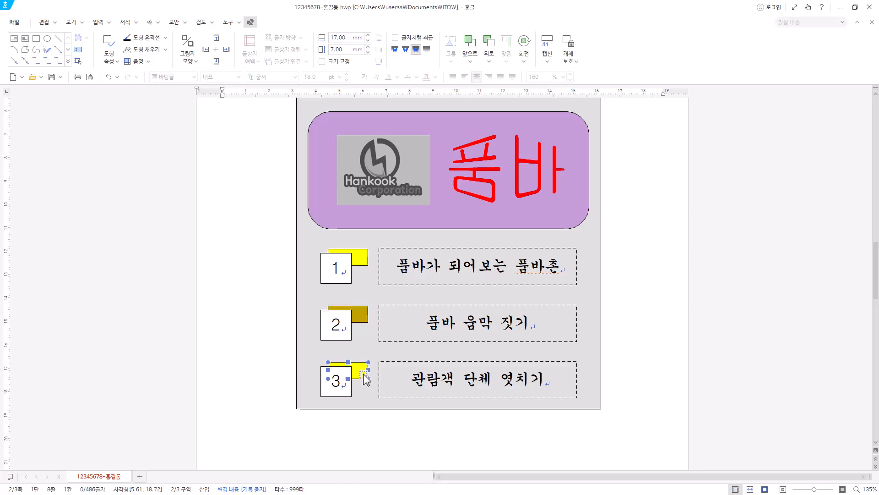
pyautogui.doubleClick(365, 379)
pyautogui.click(356, 160)
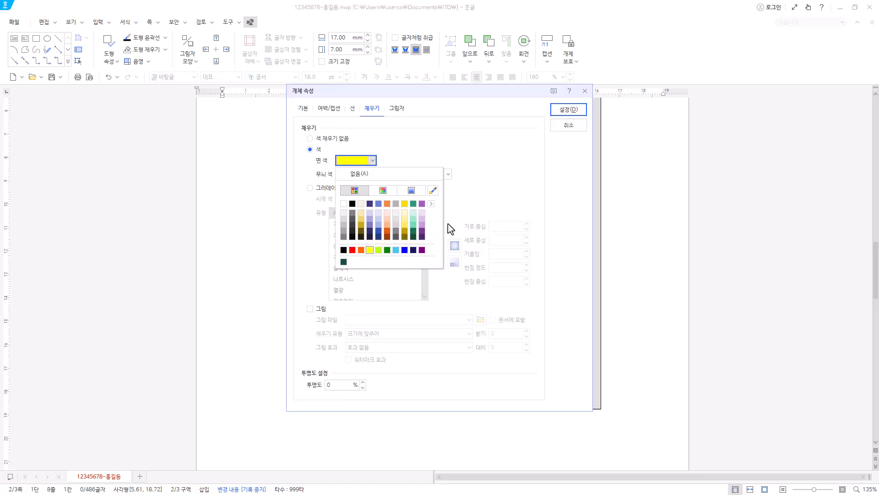
pyautogui.click(387, 231)
pyautogui.click(568, 110)
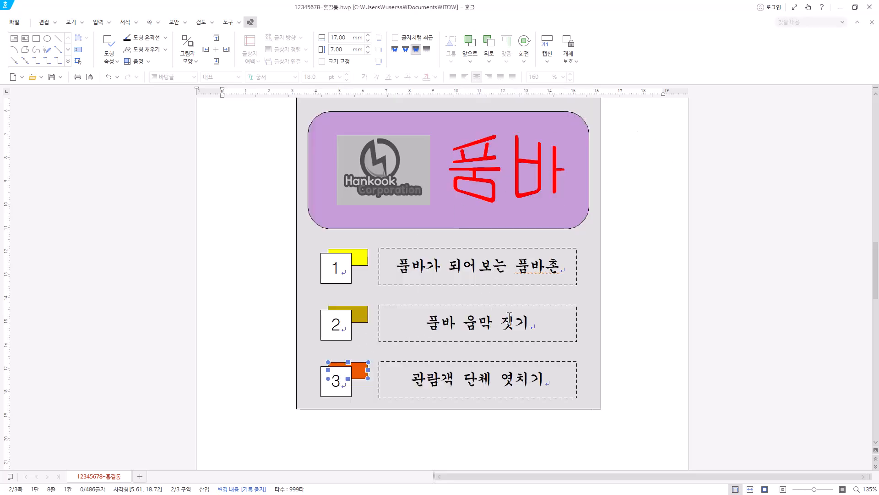
# Go to the third page, to the line 젊음과 함께 만나 즐기는 품바축제.
pyautogui.scroll(-1, 509, 317)
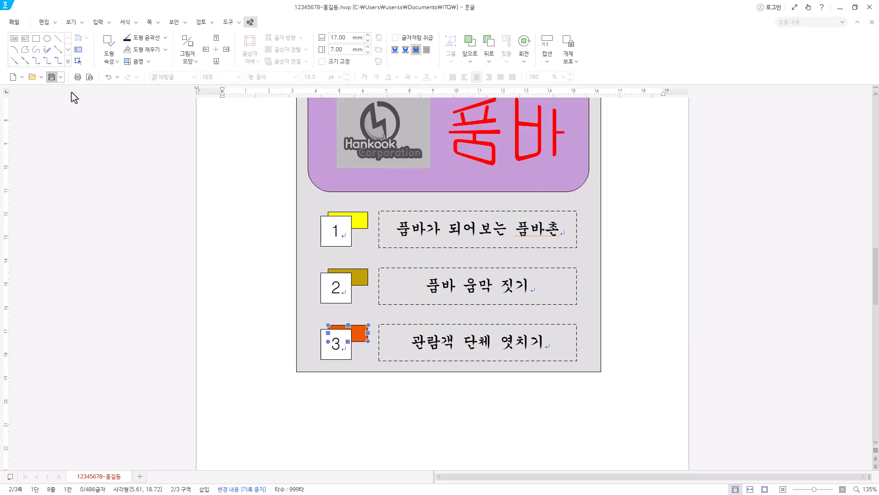
pyautogui.scroll(-13, 457, 330)
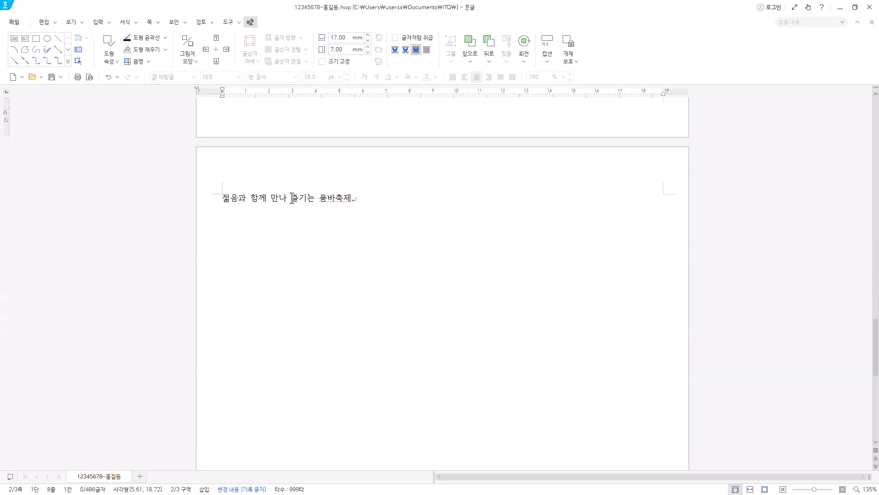
pyautogui.scroll(-1, 371, 245)
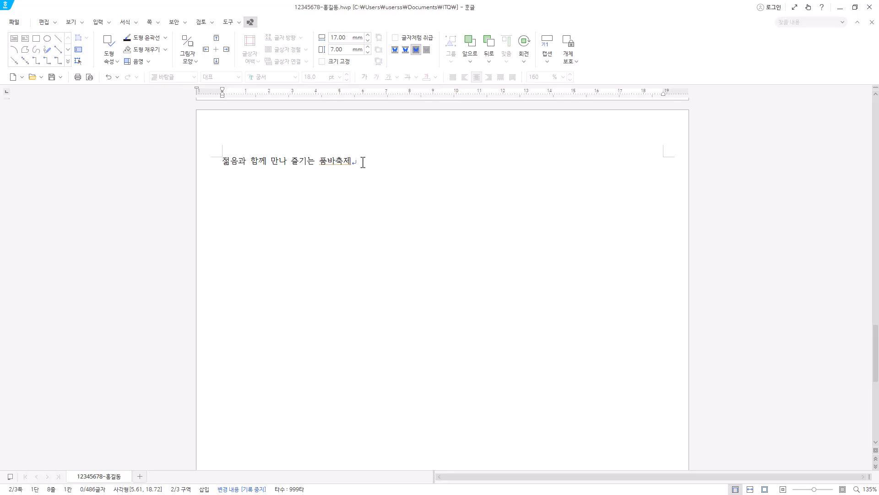
# Leave a blank line below the title 젊음과 함께 만나 즐기는 품바축제, add the paragraph starting 바축제의 근간은, and start a new line.
pyautogui.click(363, 162)
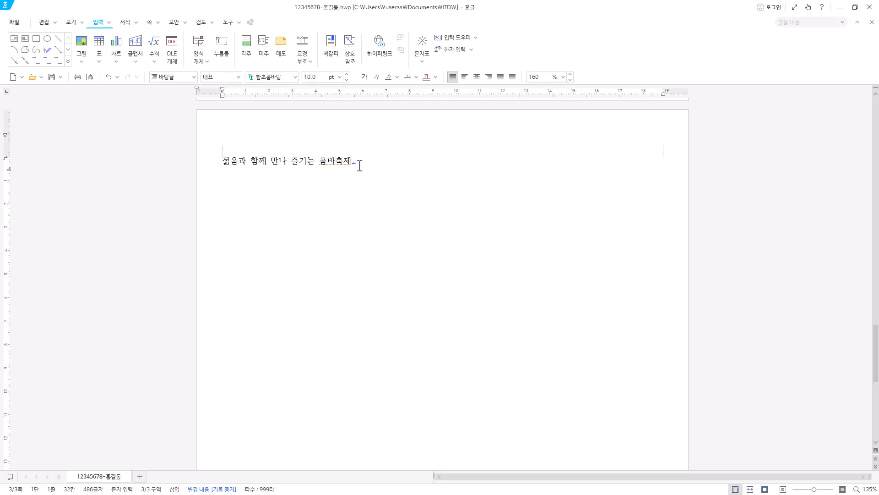
pyautogui.press('Return')
pyautogui.press('Return')
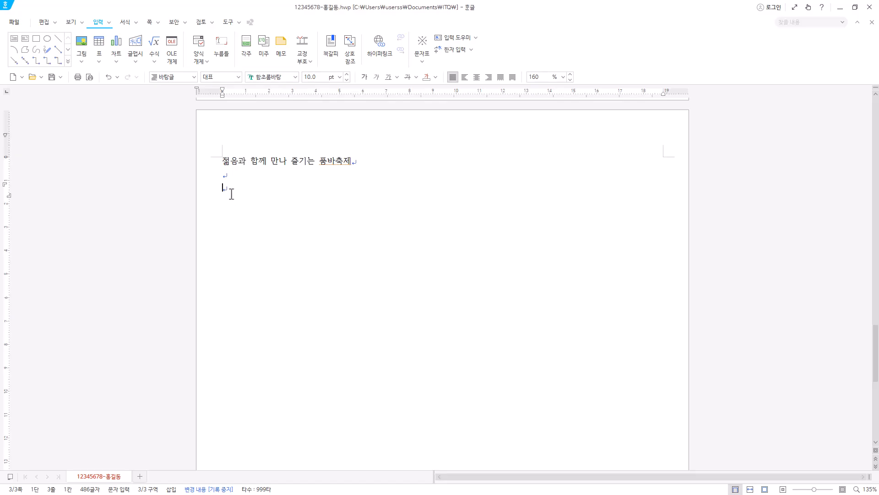
pyautogui.write('ㄱ')
pyautogui.write('바축제의 근간은 거지 성자로 불리는 최귀동 할아버지의 숭고한 삶에서 비롯되었다. 일제 강점기 때 심한 고문으로 장애를 얻은 그는 자신도 오갈 데 없는 처지임에도 불구하고 금왕읍 무극리 일대를 돌며 동냥으로 얻어 온 음식을 거동조차 힘든 다른 걸인들에게 나누어 주었다고 한다.')
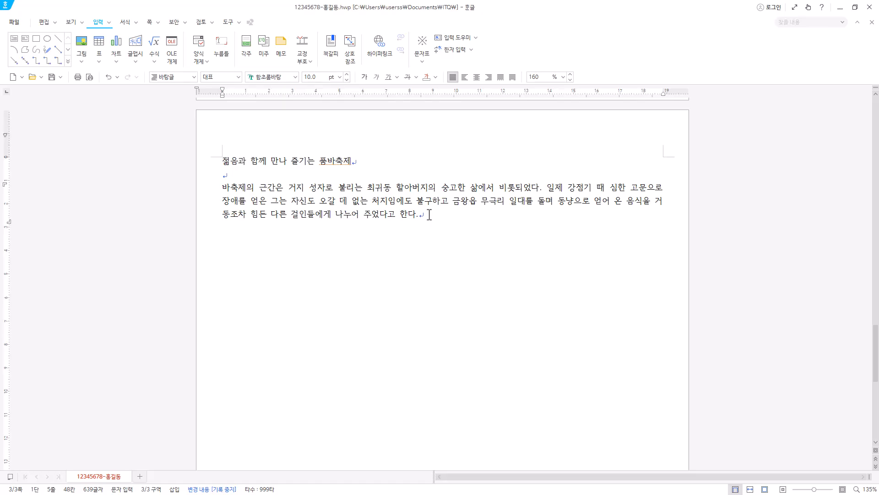
pyautogui.press('Return')
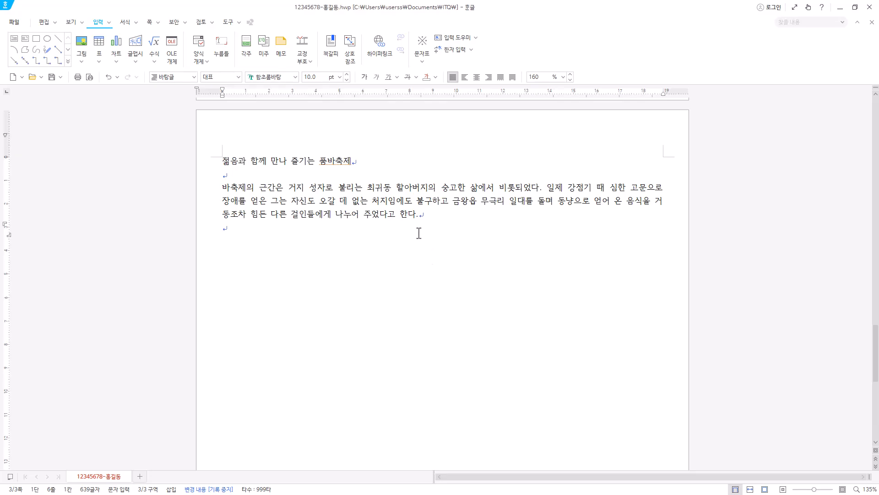
pyautogui.rightClick(230, 228)
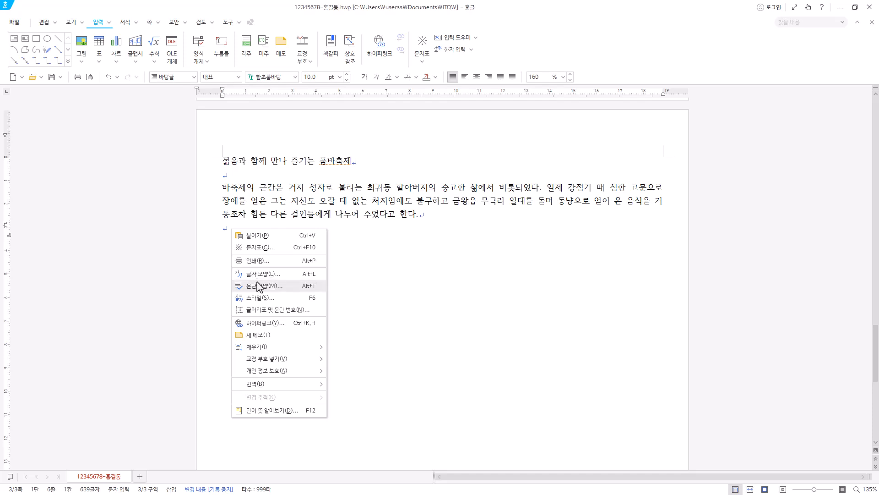
pyautogui.click(273, 287)
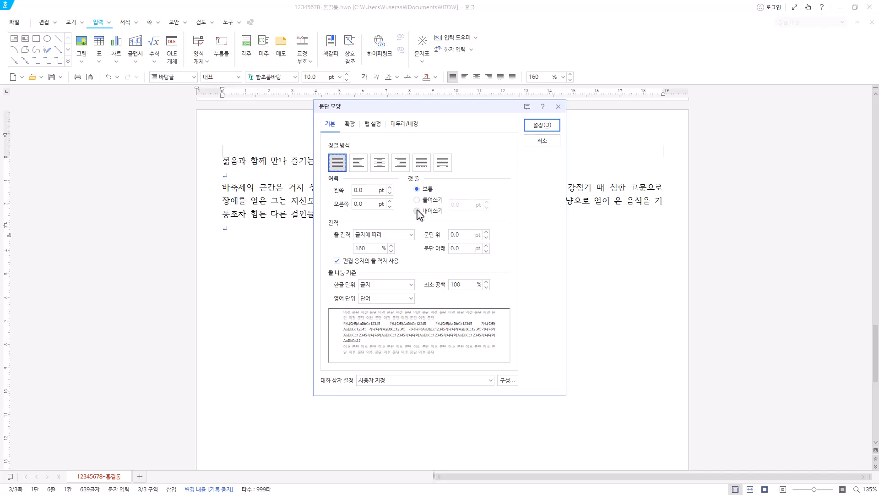
pyautogui.click(558, 107)
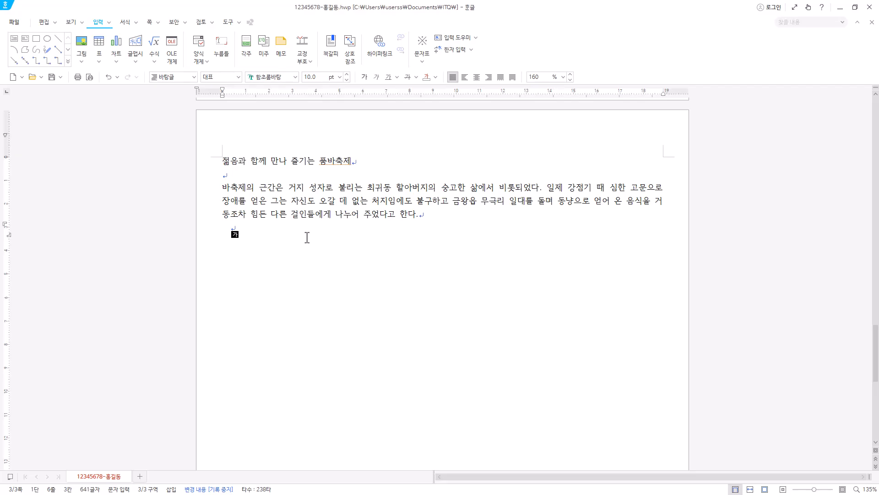
# Begin the indented second paragraph with 품바라는 낱말이 처음 등장한 역사적 문헌, and convert 문헌 to 문헌(文獻) in the 한글(漢字) format.
pyautogui.write('품바라는 낱말이 처음 등장한 역사적 문헌')
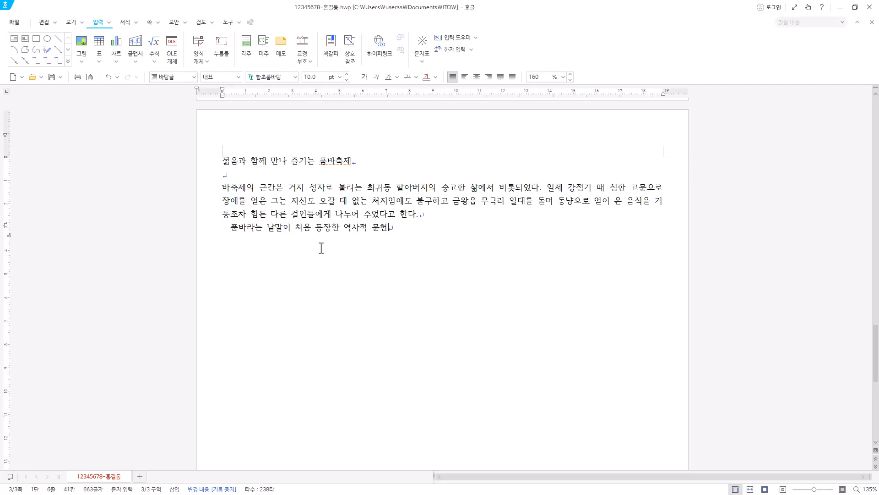
pyautogui.doubleClick(383, 228)
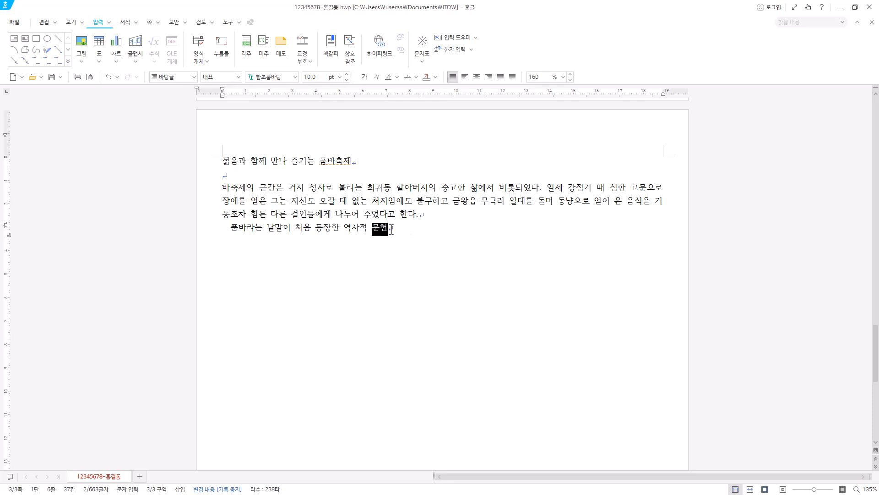
pyautogui.press('F9')
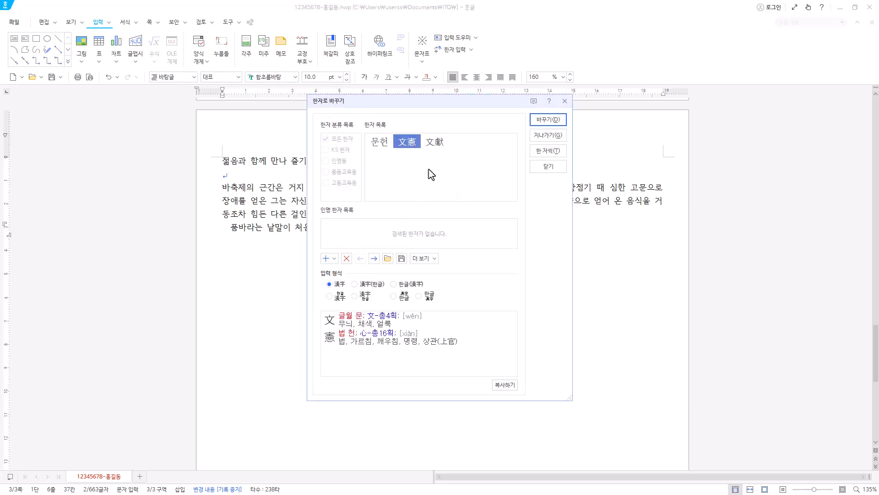
pyautogui.moveTo(401, 149)
pyautogui.click(439, 147)
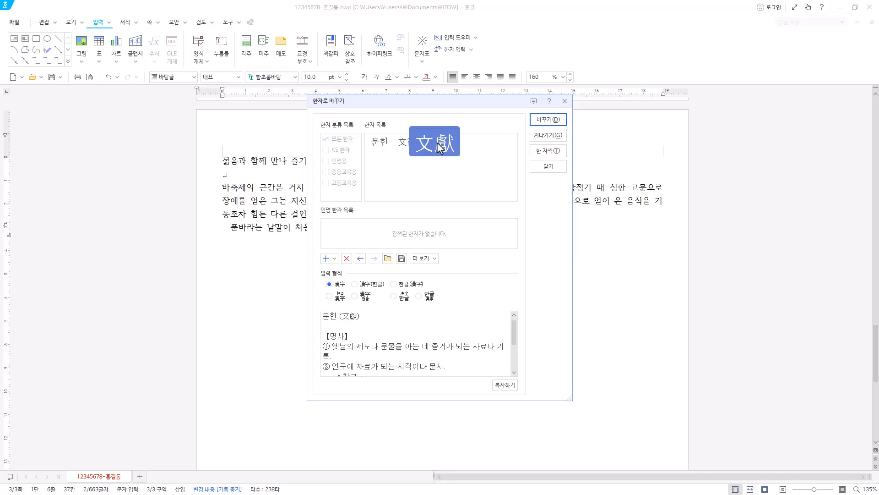
pyautogui.click(412, 284)
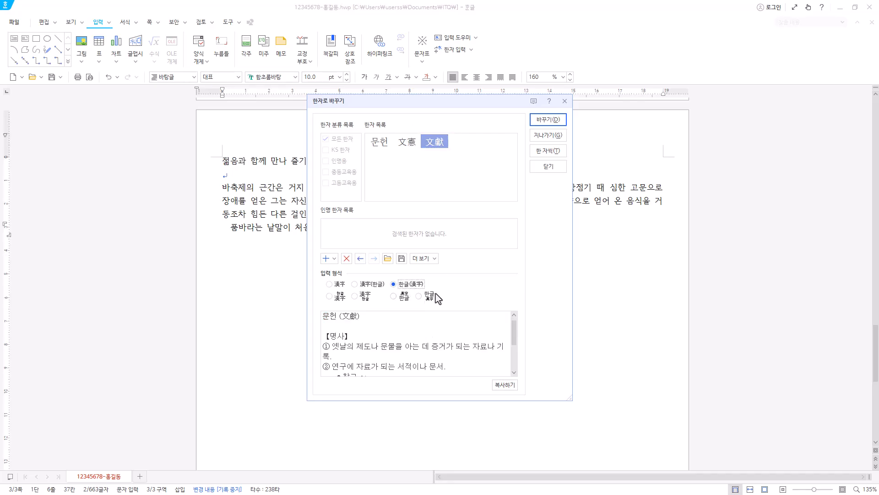
pyautogui.click(549, 119)
pyautogui.click(437, 225)
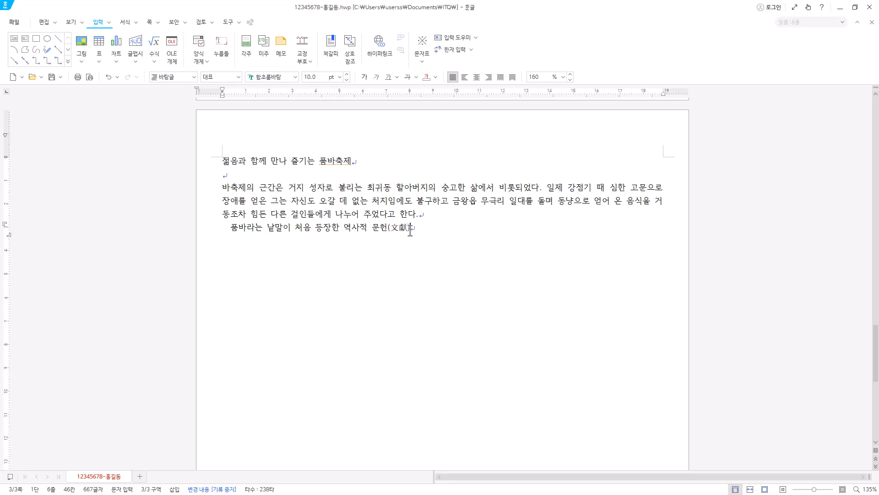
# Continue the second paragraph after 문헌(文獻) through the words 물질만능주의와 이기주의로 풍요 속 빈곤.
pyautogui.click(383, 228)
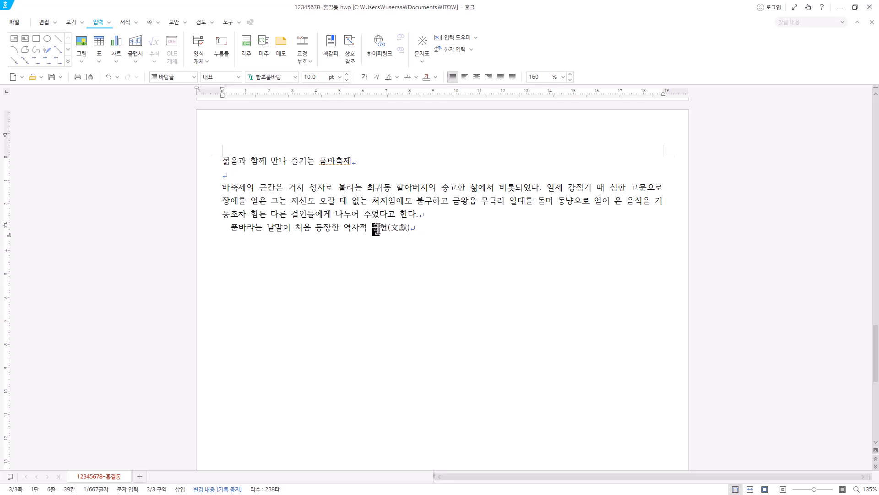
pyautogui.hotkey('shift', 'Right')
pyautogui.moveTo(374, 228); pyautogui.dragTo(412, 226)
pyautogui.click(413, 227)
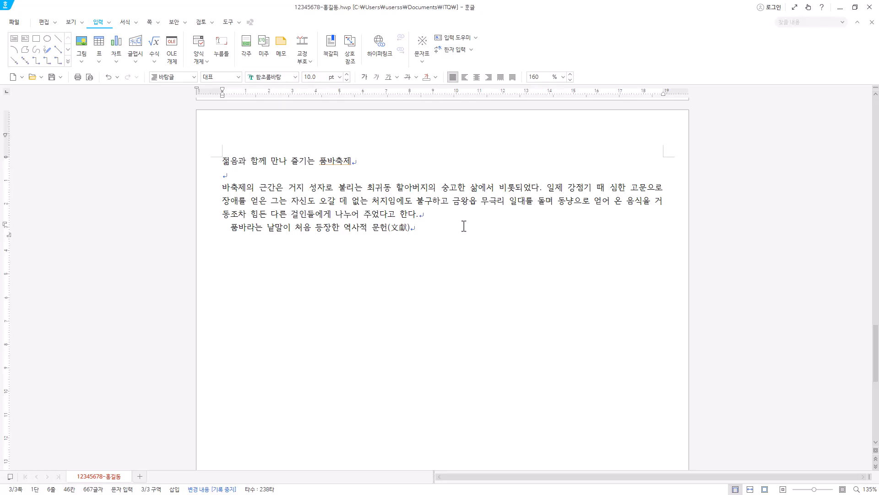
pyautogui.write("은 신재효 한국 판소리 전집에 수록된 변강쇠가인데, 여기에서는 타령의 장단을 맞추는 소리라 하여 입장고로 기술되어 있다. 품바에 대한 설은 이외에도 다양한 형태로 전해지고 있다. 각설이 타령의 후렴구에 사용되는 일종의 장단 구실을 하는 의성어로 풀이되기도 하였으나 현재는 걸인들의 대명사로 일반화되었다. 품바를 현대적으로 해석하자면 '사랑을 베푼 자만이 희망을 가질 수 있다'라는 의미를 함축하고 있다. 이러한 뜻에 걸맞게 2000년부터 음성예총에서는 새 천년을 맞아 최귀동 할아버지의 숭고한 뜻을 본받고자 품바축제를 개최하게 되었다. 물질만능주의와 이기주의로 풍요 속 빈곤")
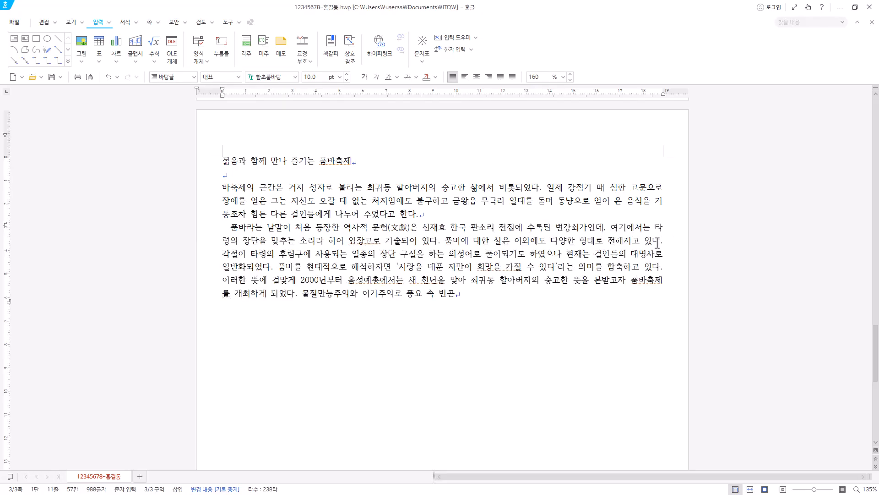
pyautogui.click(660, 242)
# Convert 빈곤 to 빈곤(貧困) and complete the paragraph with the text ending 품바축제가 탄생하게 된 것이다.
pyautogui.click(482, 295)
pyautogui.moveTo(467, 294); pyautogui.dragTo(444, 296)
pyautogui.click(466, 297)
pyautogui.press('F9')
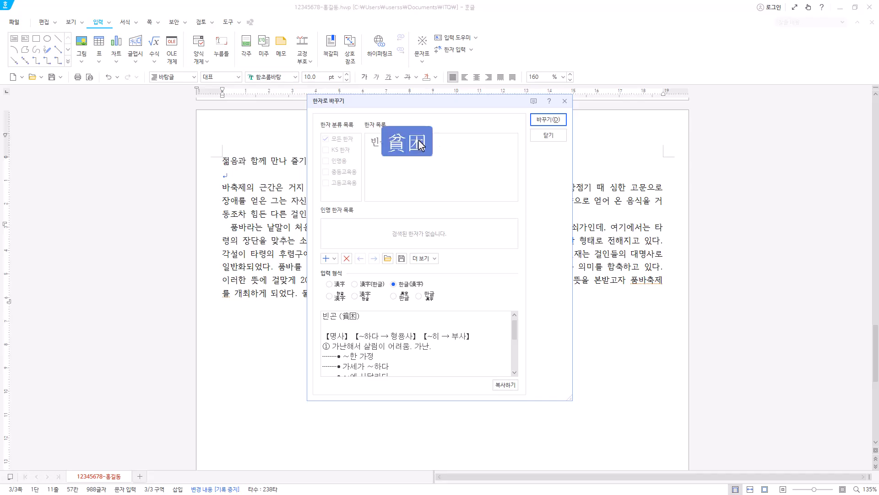
pyautogui.click(555, 121)
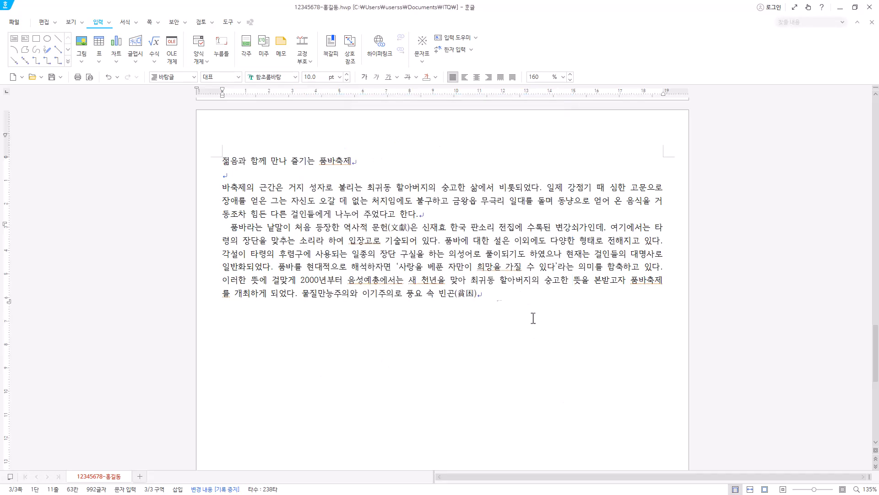
pyautogui.write('을 겪고 있는 현대인들의 삶에 해학과 풍자를 통한 따뜻한 사랑의 나눔 정신을 심어 주고자 품바축제가 탄생하게 된 것이다.')
pyautogui.moveTo(223, 188); pyautogui.dragTo(435, 215)
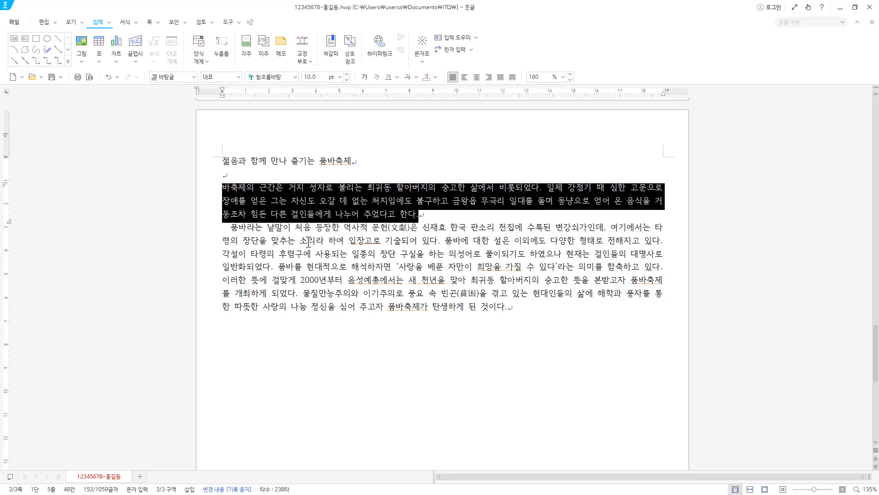
pyautogui.moveTo(222, 226); pyautogui.dragTo(526, 307)
pyautogui.click(526, 307)
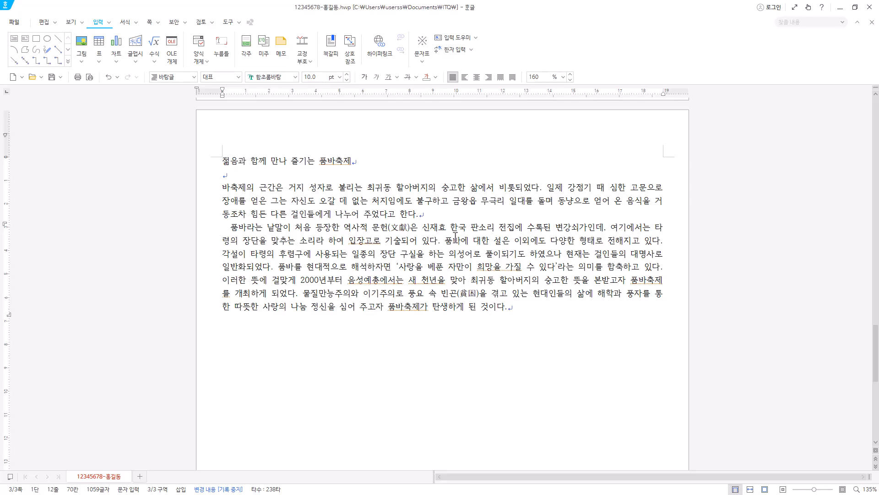
pyautogui.click(435, 212)
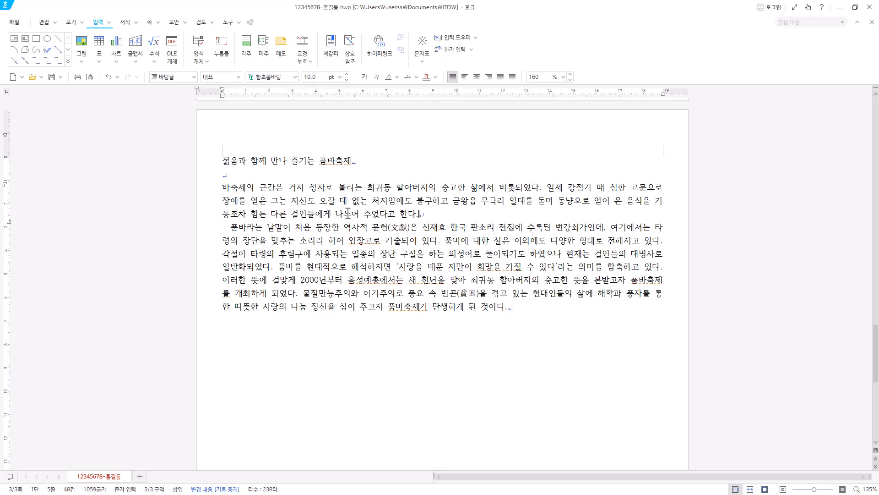
pyautogui.keyDown('shift'); pyautogui.click(219, 187); pyautogui.keyUp('shift')
pyautogui.click(431, 214)
pyautogui.press('Hangul')
pyautogui.press('BackSpace')
pyautogui.press('Hangul')
pyautogui.press('BackSpace')
pyautogui.press('BackSpace')
# Add two empty lines after the second paragraph, with the second one ready for a heading.
pyautogui.click(537, 309)
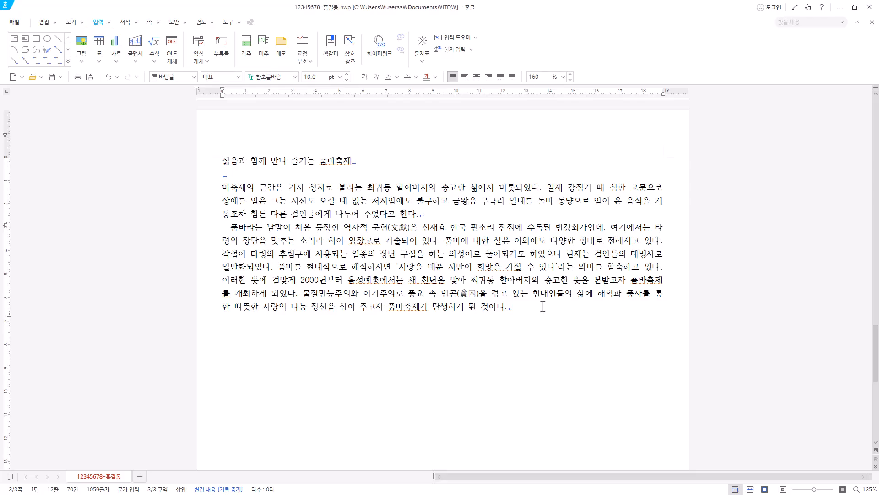
pyautogui.press('Return')
pyautogui.press('Return')
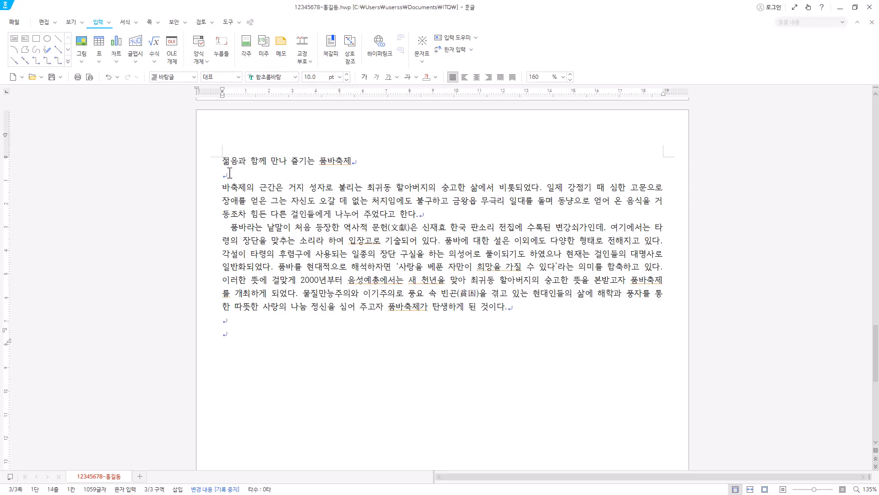
pyautogui.click(234, 322)
pyautogui.click(241, 337)
# Open the character map and examine its user, HNC and KS symbol tables for the ◈ symbol.
pyautogui.click(423, 58)
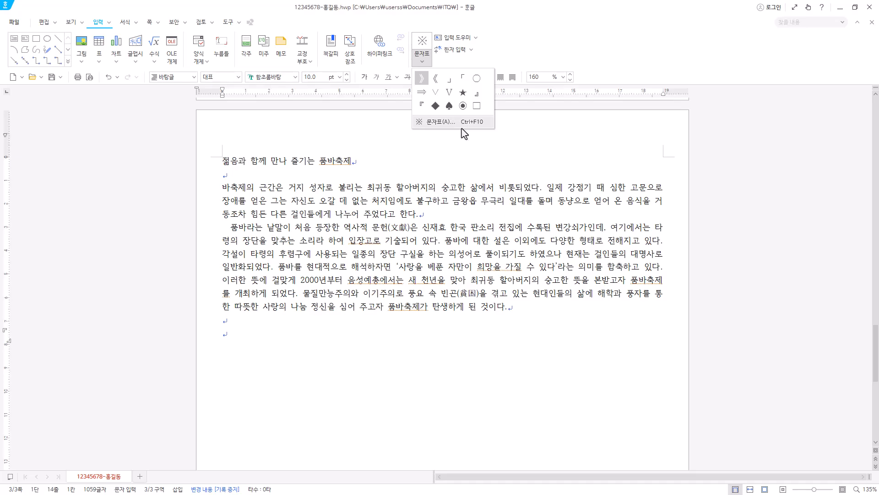
pyautogui.click(494, 57)
pyautogui.click(424, 60)
pyautogui.click(425, 62)
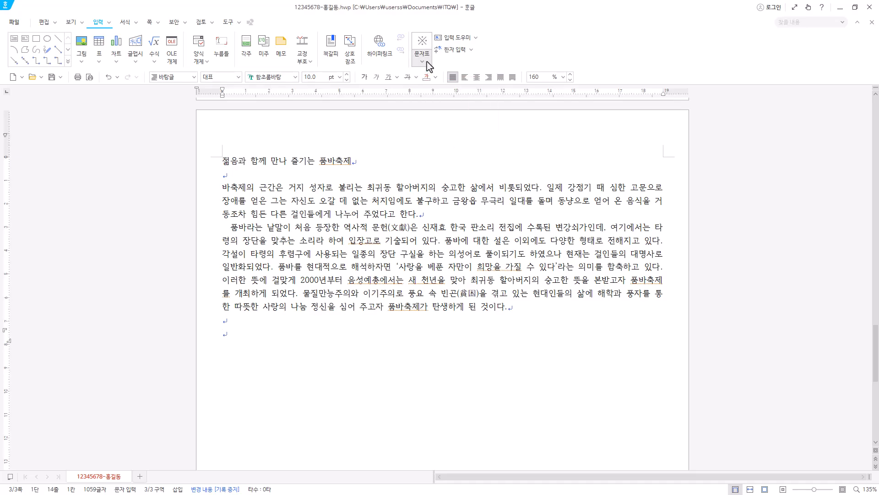
pyautogui.hotkey('ctrl', 'F10')
pyautogui.click(327, 130)
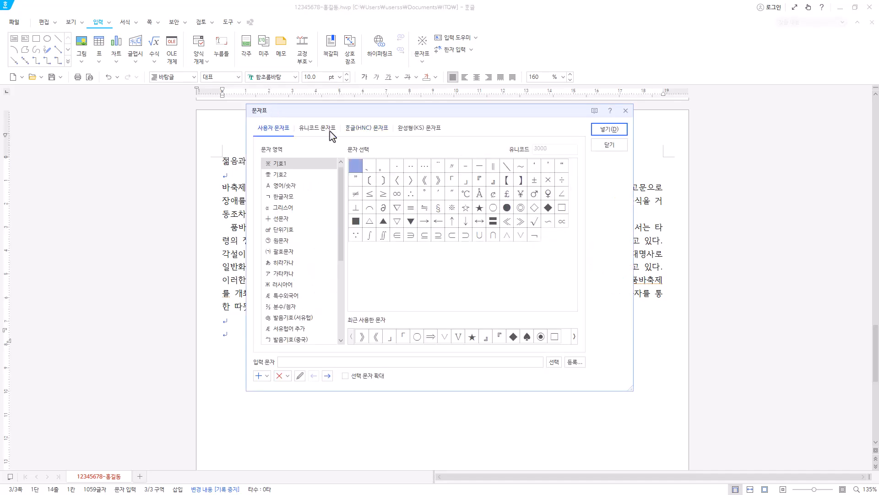
pyautogui.click(412, 129)
pyautogui.click(373, 131)
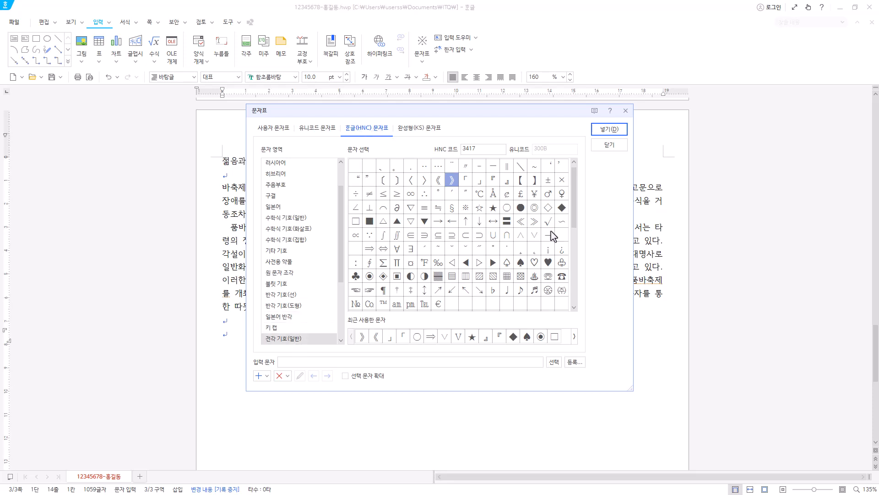
pyautogui.scroll(-2, 572, 254)
pyautogui.scroll(2, 577, 190)
pyautogui.click(442, 130)
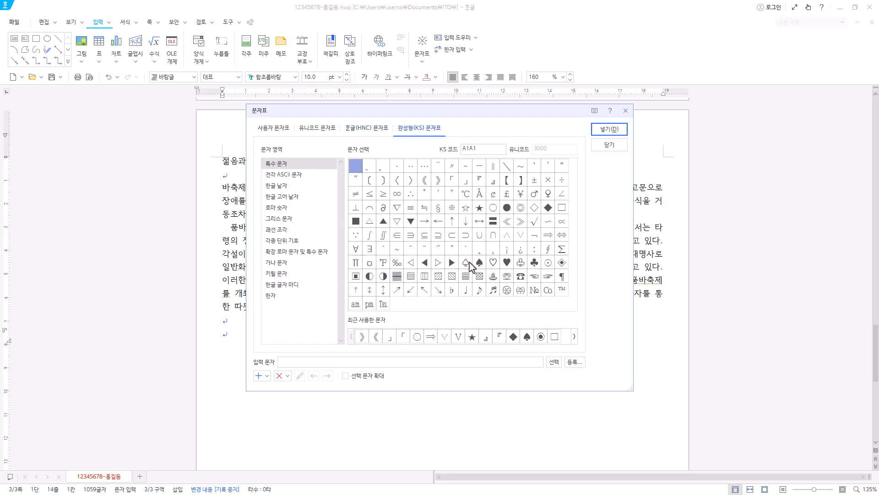
pyautogui.click(284, 130)
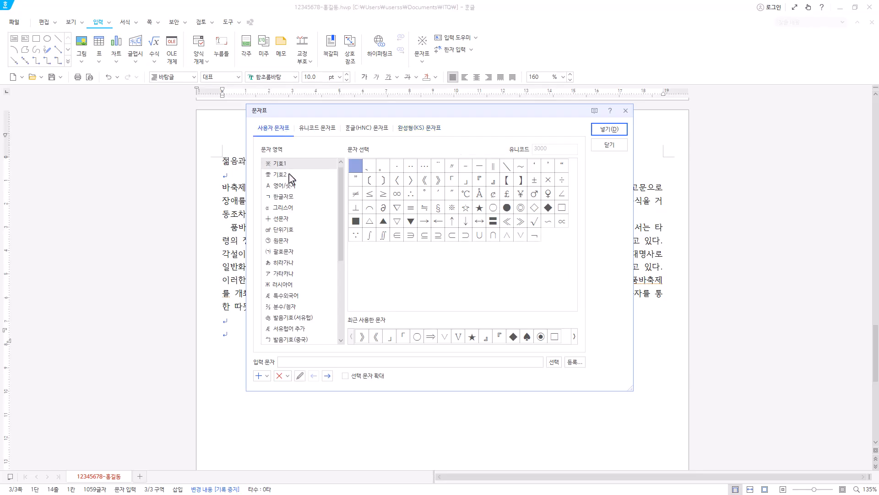
pyautogui.click(296, 176)
pyautogui.click(296, 164)
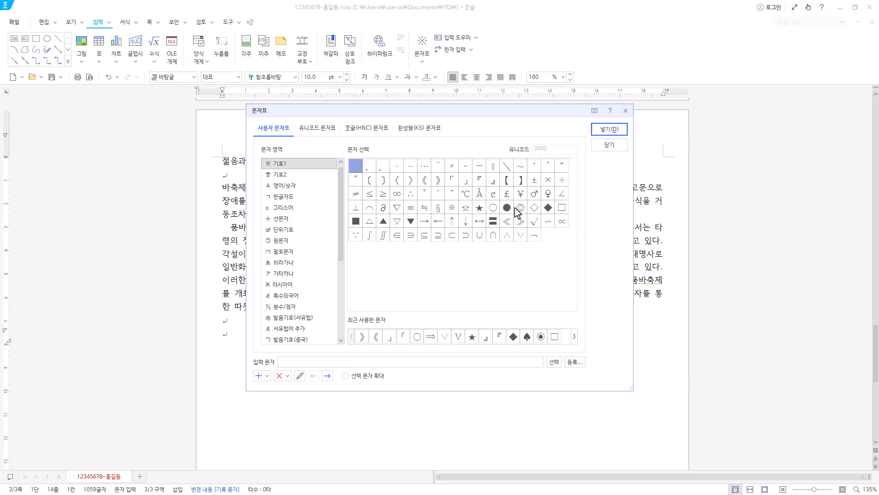
pyautogui.click(305, 175)
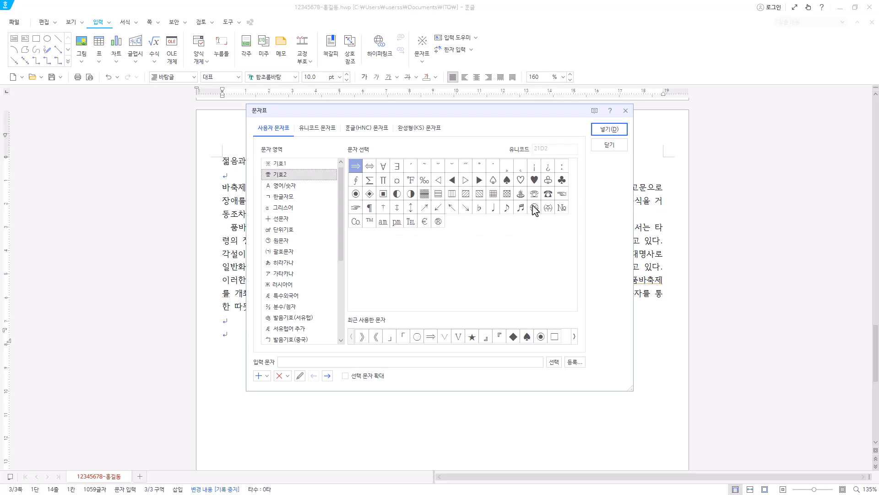
pyautogui.click(370, 193)
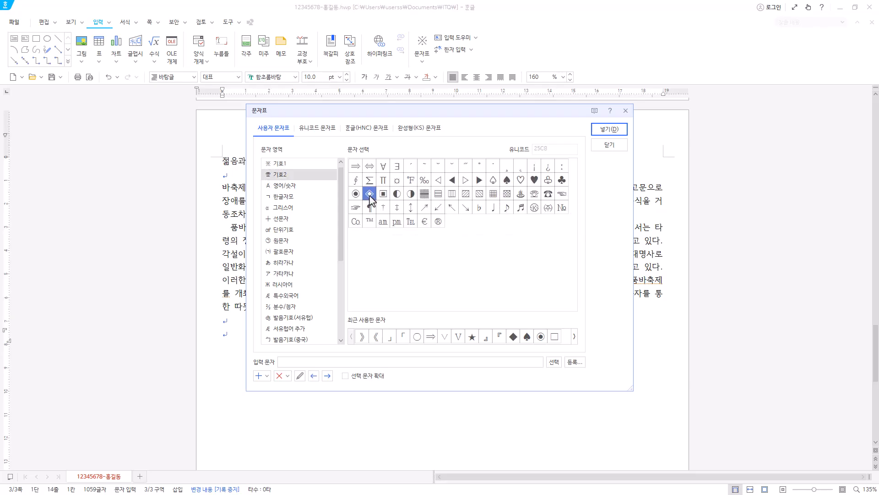
# Insert the ◈ symbol from the HNC table's 전각 기호(일반) area and follow it with the heading text 2024 음성품바축제.
pyautogui.click(373, 130)
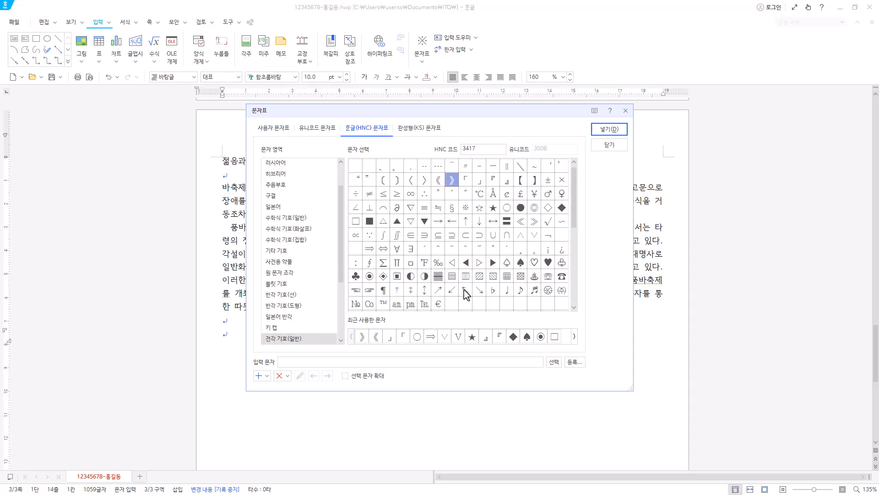
pyautogui.click(384, 276)
pyautogui.click(597, 130)
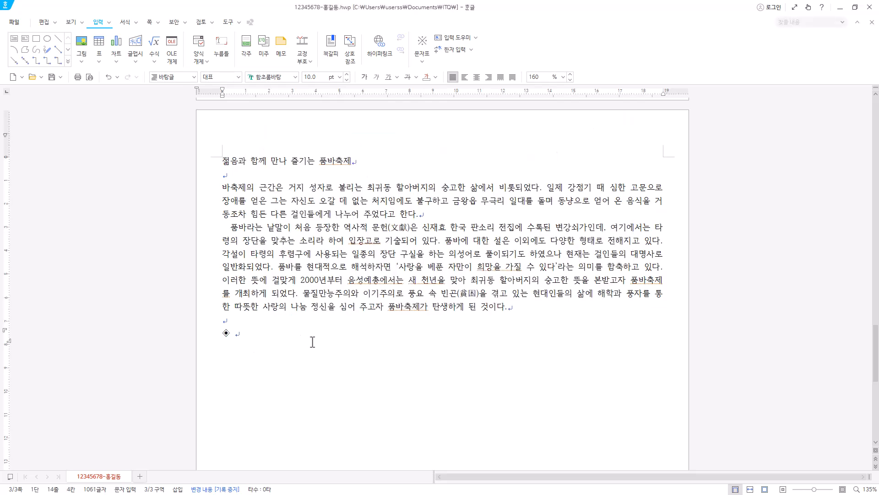
pyautogui.write('2024 음성품바축제')
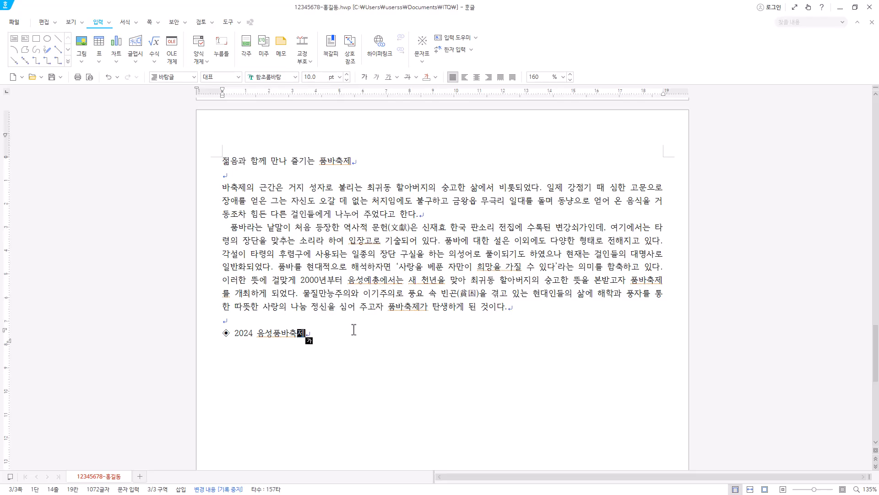
# Add six lines below the 2024 음성품바축제 heading, from 기간 및 장소 with its period and place through 공연 프로그램 to 관광객과 함께하는 품바라이브 공연, 품바 뮤지컬.
pyautogui.press('Return')
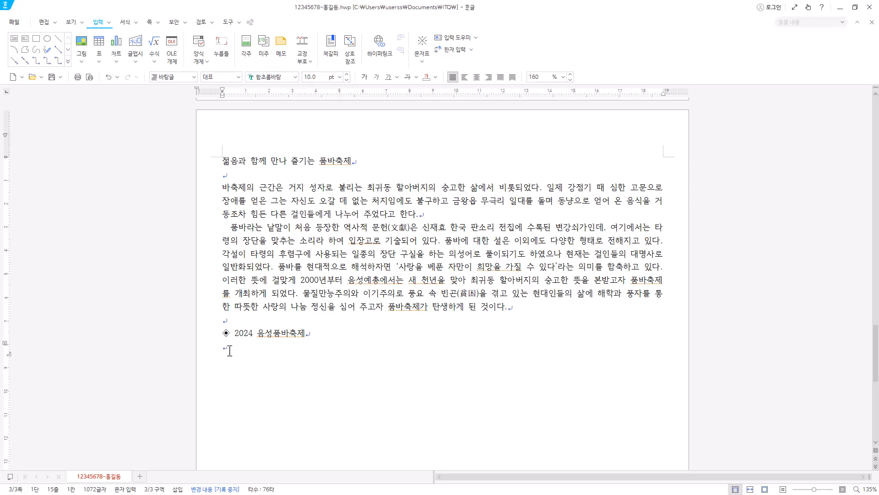
pyautogui.press('Hangul')
pyautogui.write('기간 및 장소 기간 : 2024. 5. 22(수) - 5. 26(일) 5일간 장소 : 음성 설성공원 및 꽃동네 일원 공연 프로그램 품바 플래시몹, 전국 품바 길놀이 퍼레이드 관광객과 함께하는 품바라이브 공연, 품바 뮤지컬')
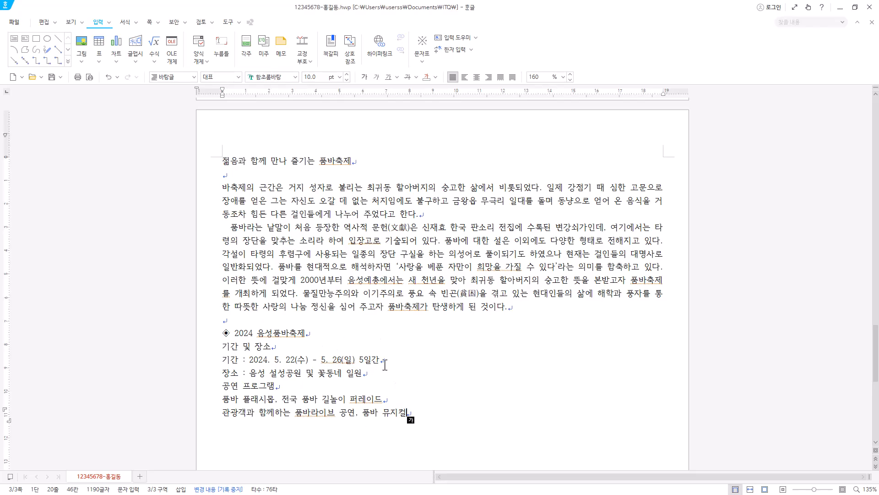
pyautogui.scroll(-1, 434, 401)
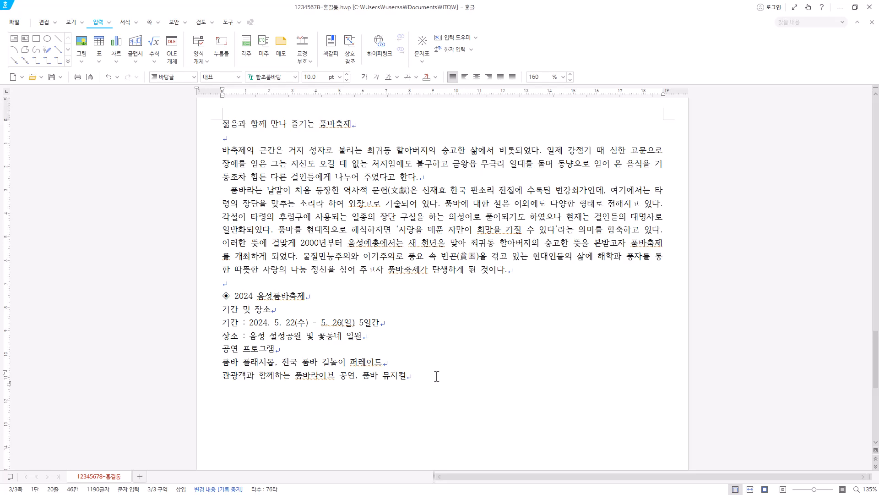
# Leave an empty line after the programme lines and add a second ◈ heading with the text 품바공연단 및 공연 일정.
pyautogui.press('Return')
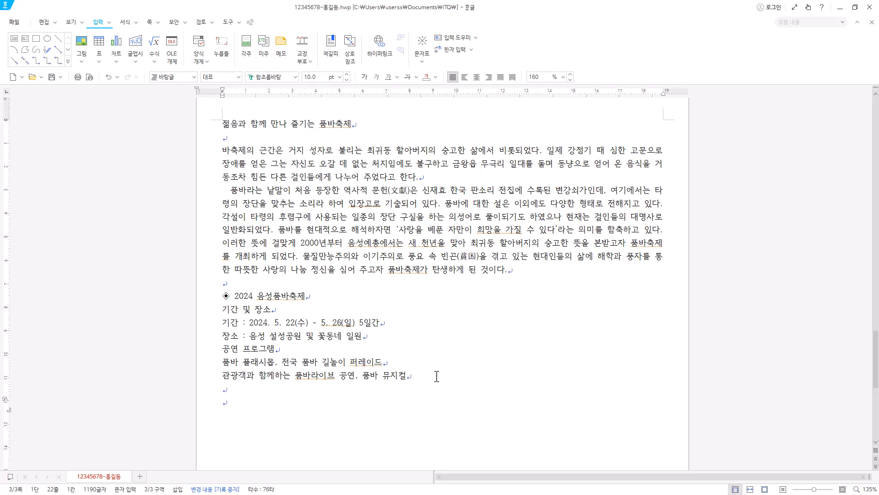
pyautogui.click(241, 284)
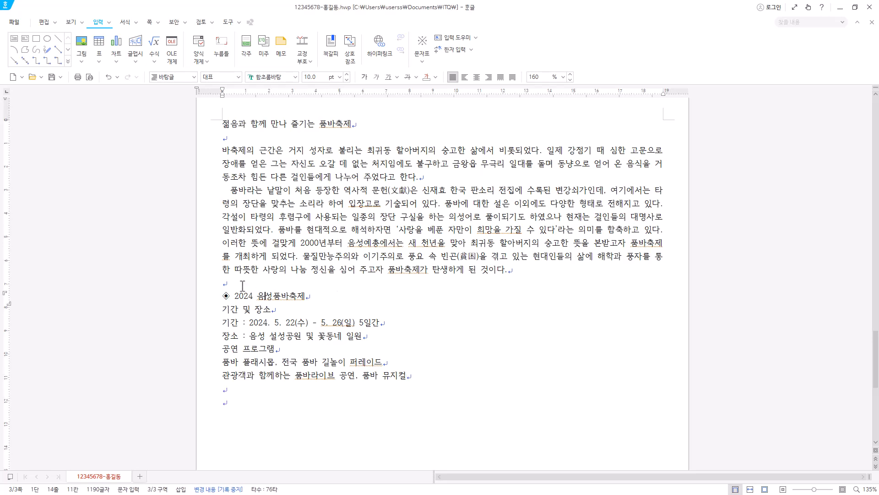
pyautogui.click(230, 389)
pyautogui.click(240, 402)
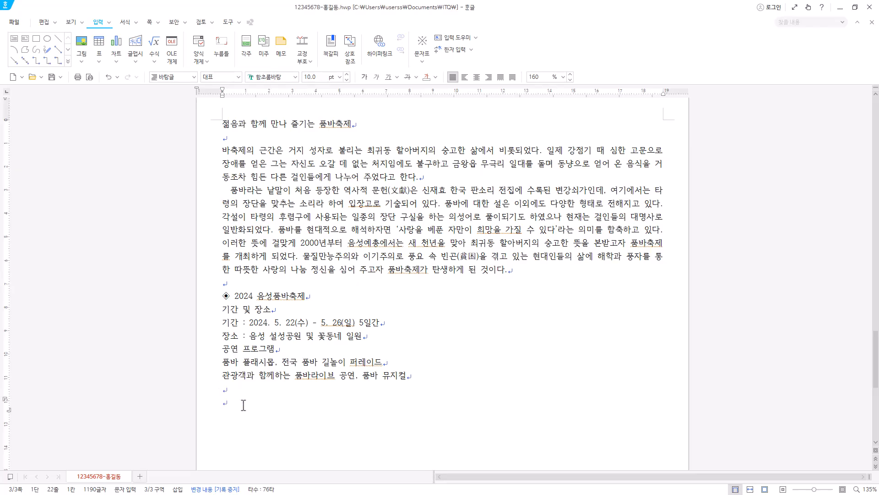
pyautogui.hotkey('ctrl', 'F10')
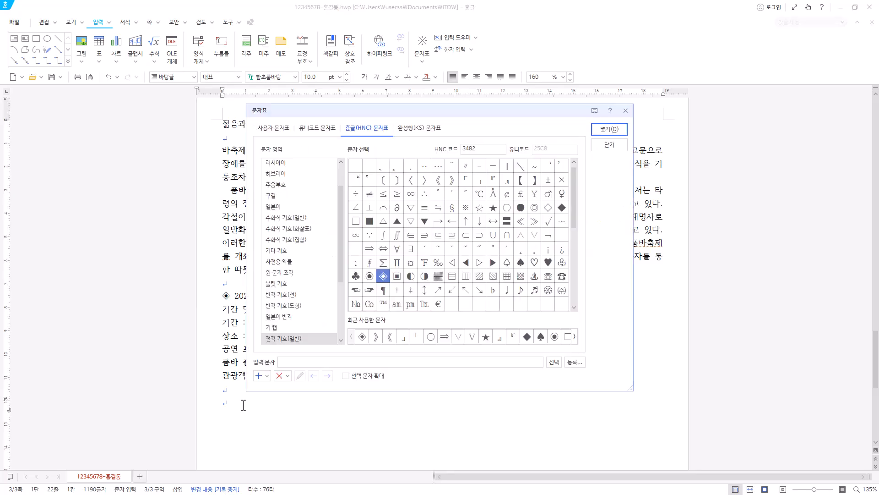
pyautogui.click(609, 130)
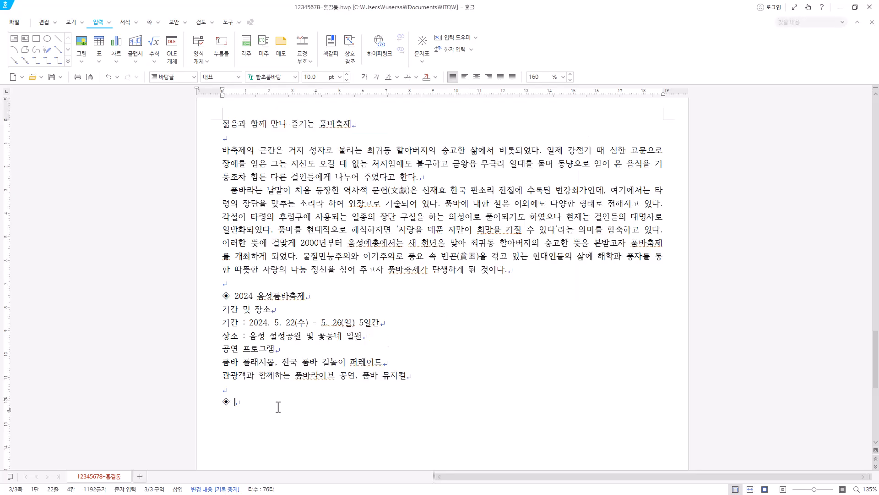
pyautogui.write('품바공연단 및 공연 일정')
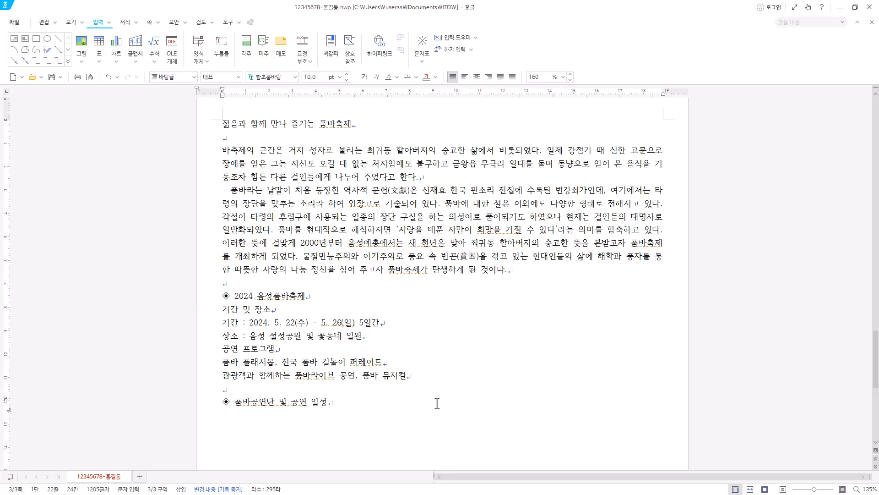
# Insert a table with 6 rows and 4 columns on a new line below the 품바공연단 및 공연 일정 heading.
pyautogui.press('Return')
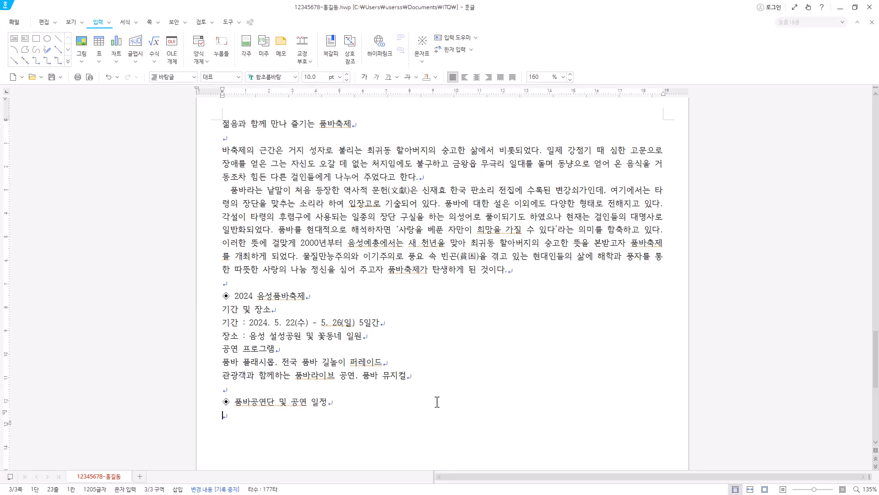
pyautogui.scroll(-2, 414, 427)
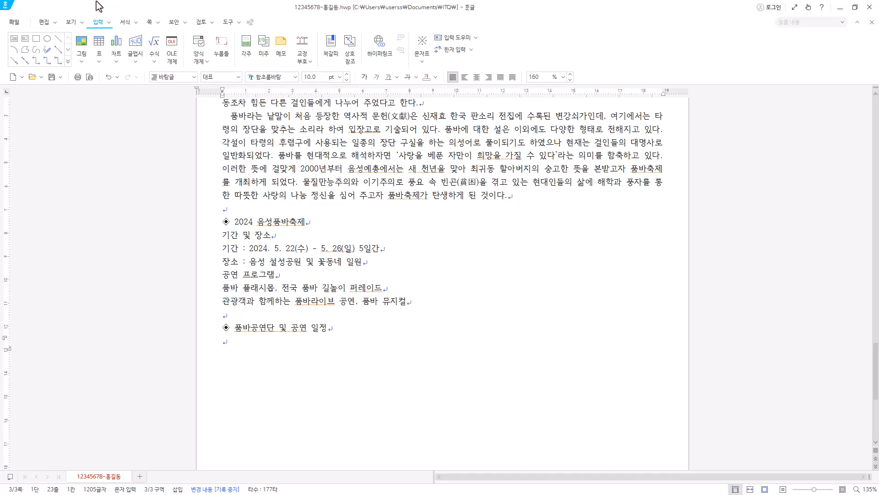
pyautogui.click(98, 46)
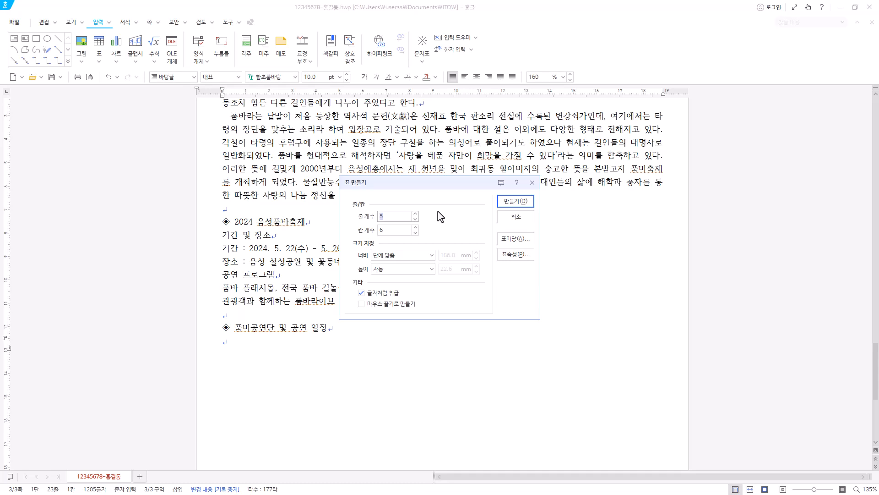
pyautogui.click(416, 233)
pyautogui.click(416, 233)
pyautogui.click(524, 209)
pyautogui.scroll(-3, 444, 363)
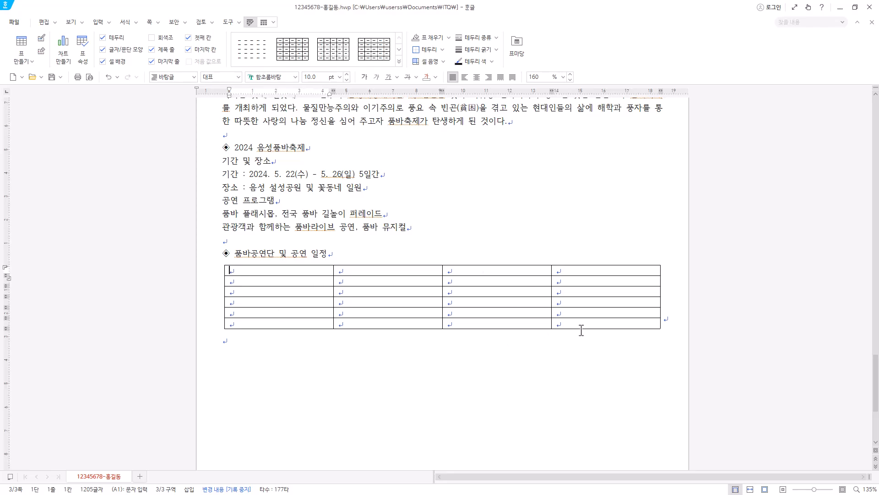
# In the table's last column, merge the cells of rows 2 and 3, and those of rows 4 and 5.
pyautogui.press('Hangul')
pyautogui.moveTo(622, 283); pyautogui.dragTo(606, 291)
pyautogui.rightClick(617, 280)
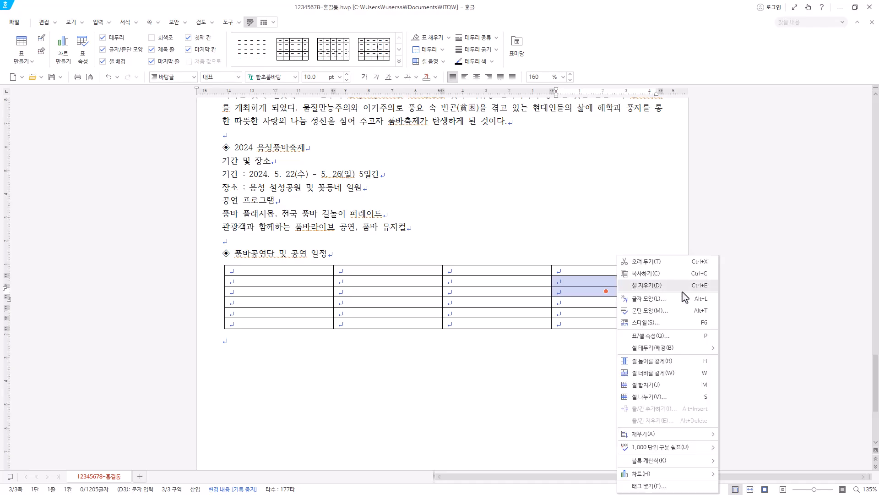
pyautogui.click(676, 385)
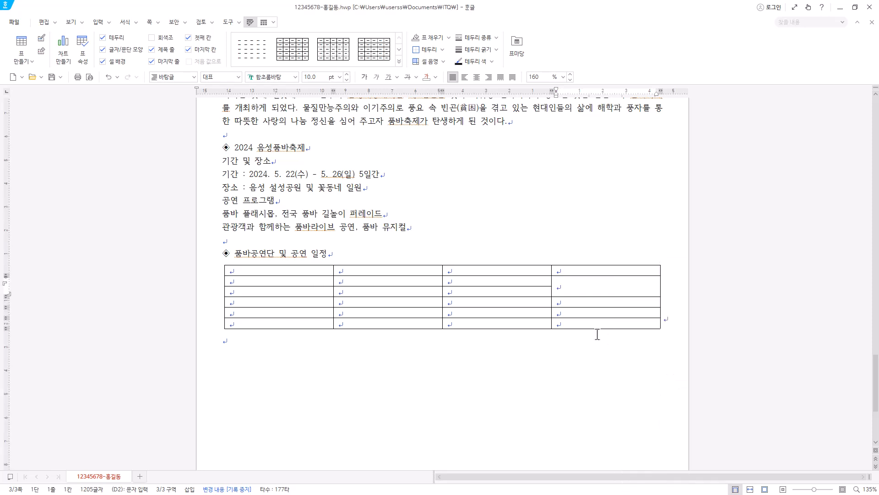
pyautogui.moveTo(595, 300); pyautogui.dragTo(600, 310)
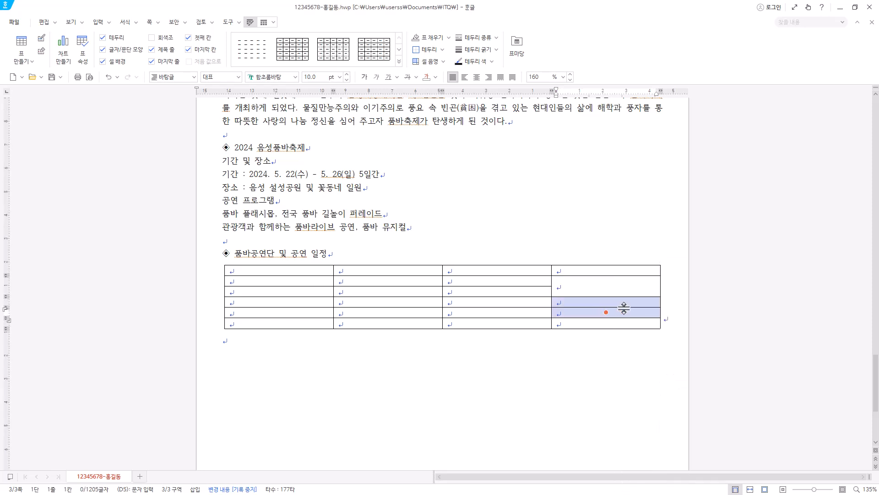
pyautogui.press('m')
# Narrow the table's first column and fill the table with the troupe data under 공연단명, 단원, 참여공연 축제명 and 장소.
pyautogui.click(310, 272)
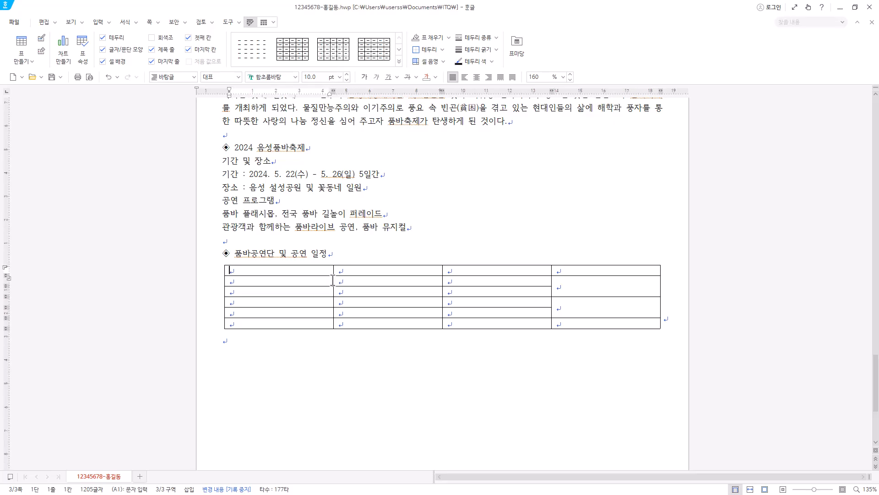
pyautogui.moveTo(310, 278)
pyautogui.mouseDown()
pyautogui.moveTo(353, 279)
pyautogui.moveTo(304, 287)
pyautogui.moveTo(318, 286)
pyautogui.mouseUp()
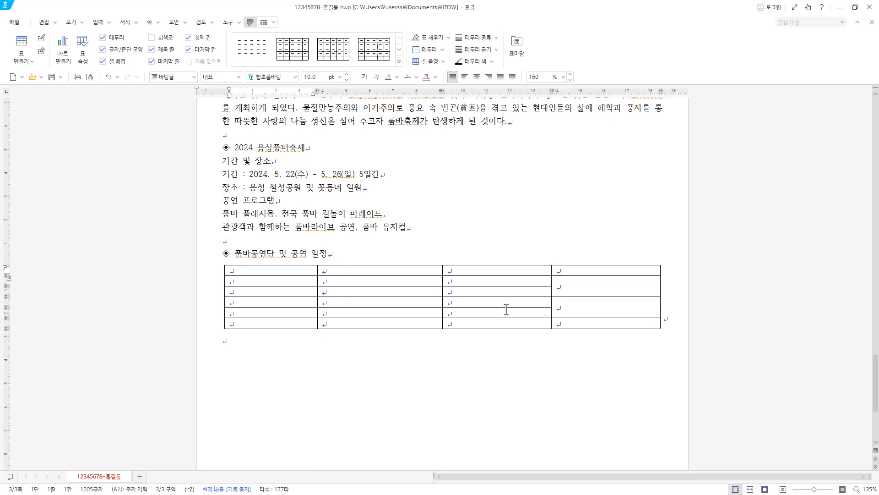
pyautogui.hotkey('ctrl', 'v')
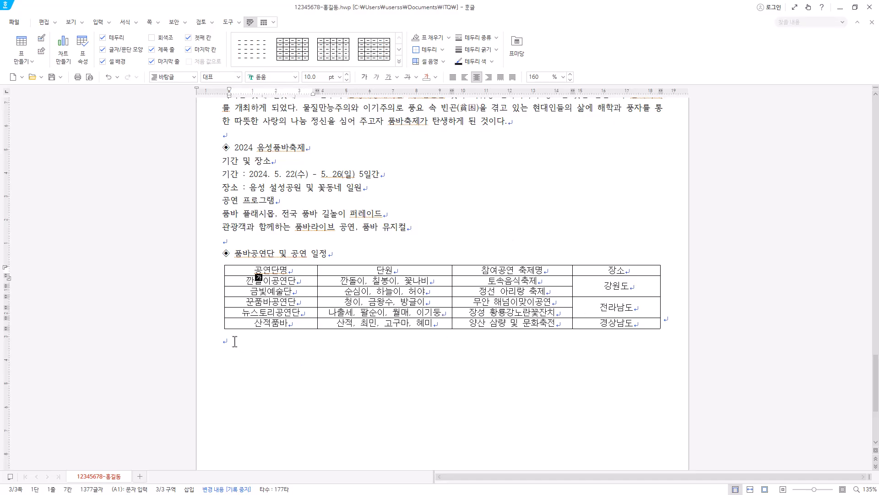
# Leave an empty line below the table and add the organisation name 품바축제위원회.
pyautogui.click(234, 341)
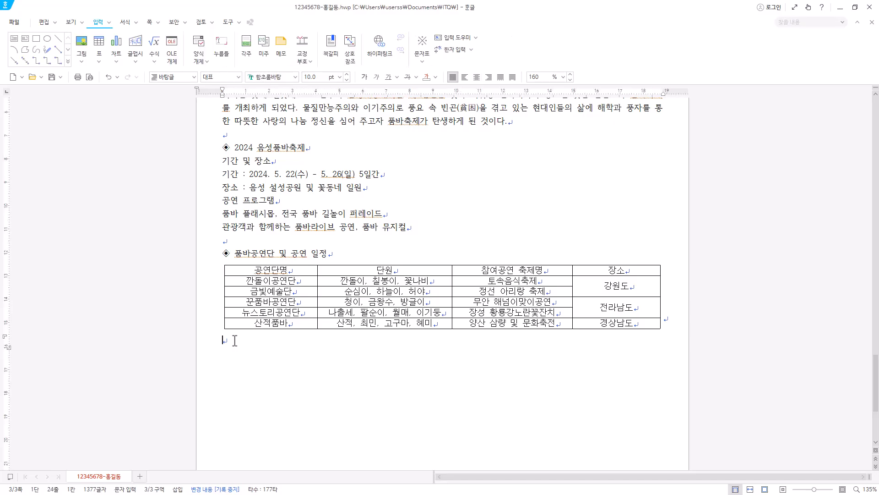
pyautogui.press('Return')
pyautogui.write('품바축제위원회')
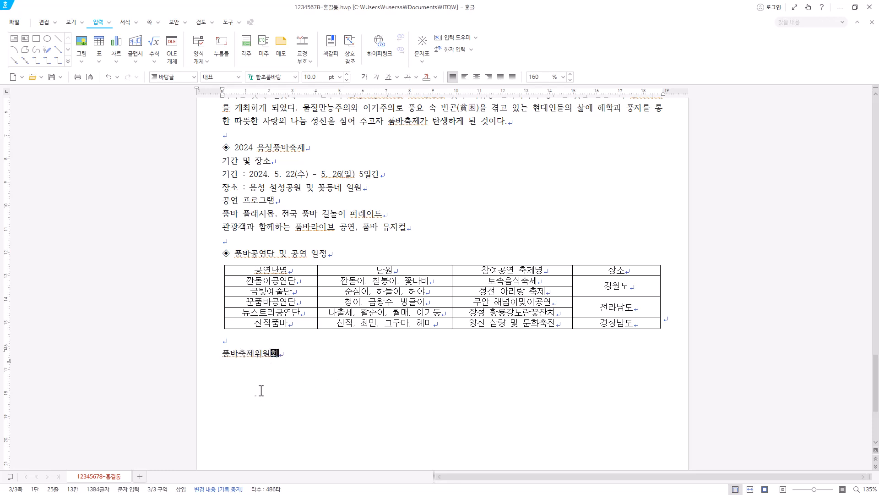
pyautogui.scroll(-4, 259, 447)
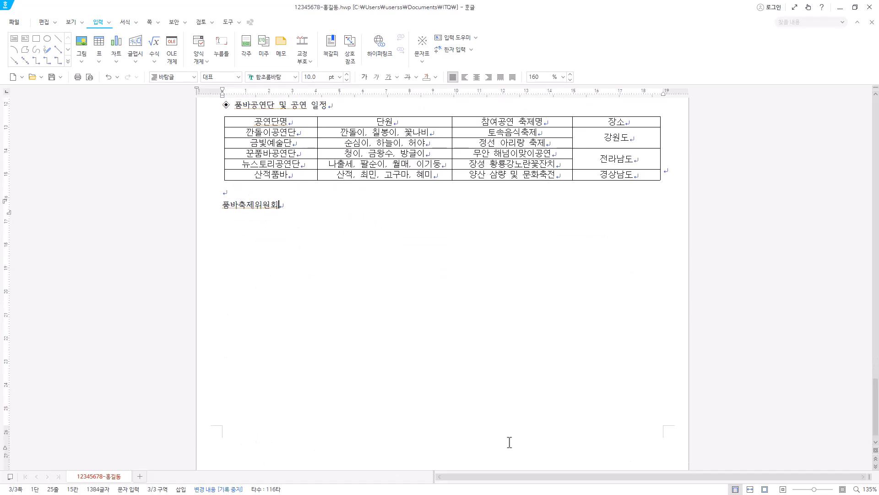
# Format the third page's title 젊음과 함께 만나 즐기는 품바축제 in 궁서, 18 pt, centre-aligned.
pyautogui.scroll(13, 558, 429)
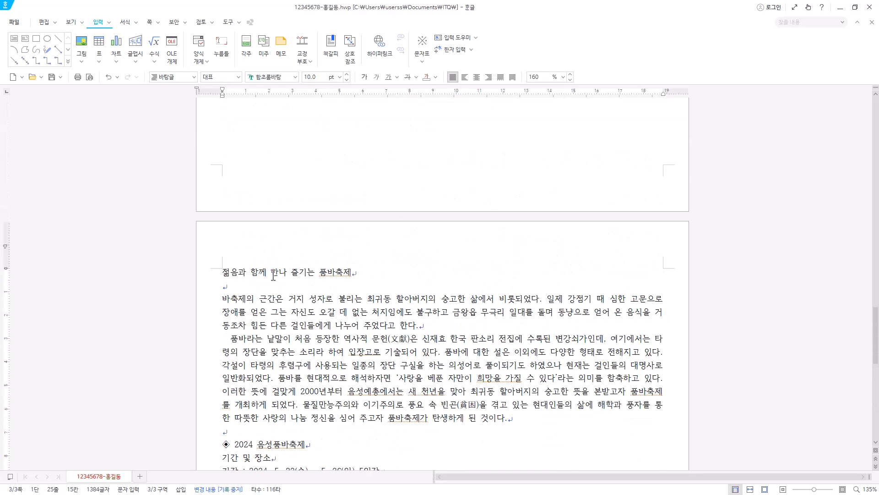
pyautogui.click(385, 270)
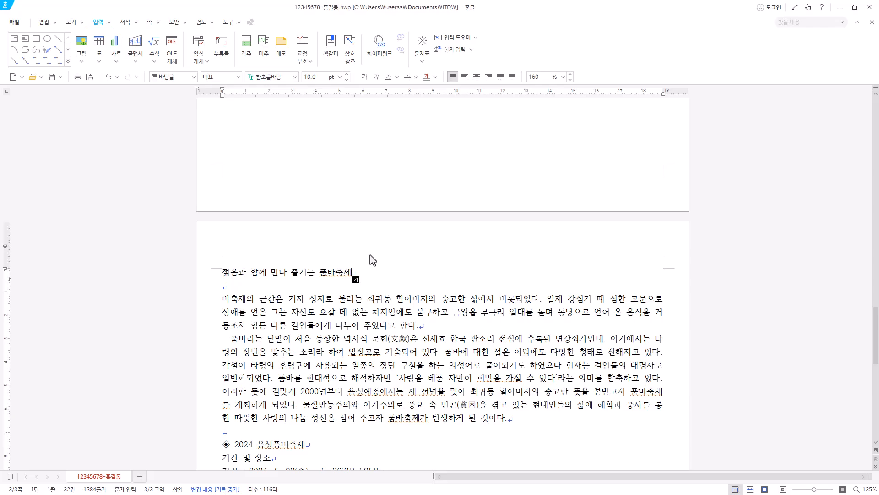
pyautogui.moveTo(352, 271); pyautogui.dragTo(195, 268)
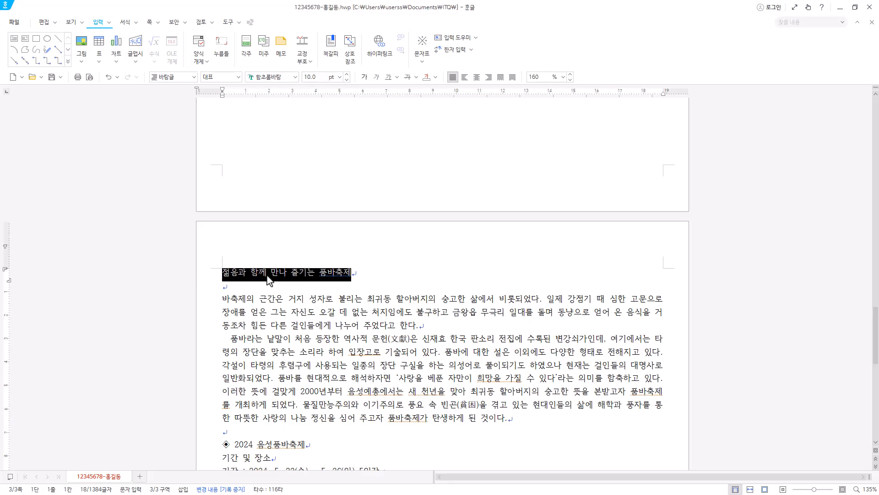
pyautogui.click(283, 81)
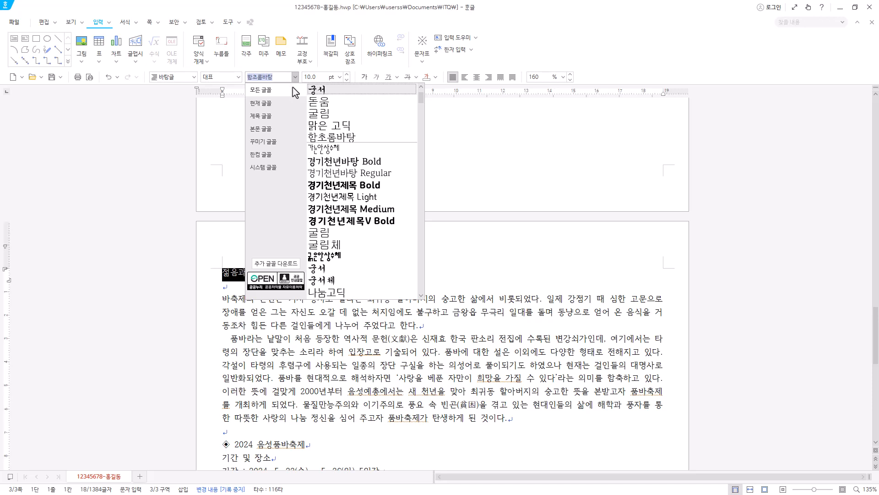
pyautogui.click(335, 99)
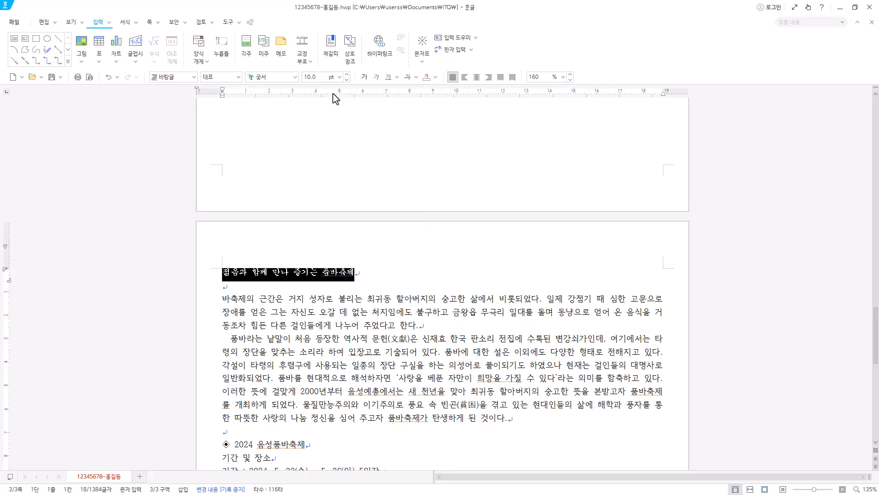
pyautogui.click(339, 77)
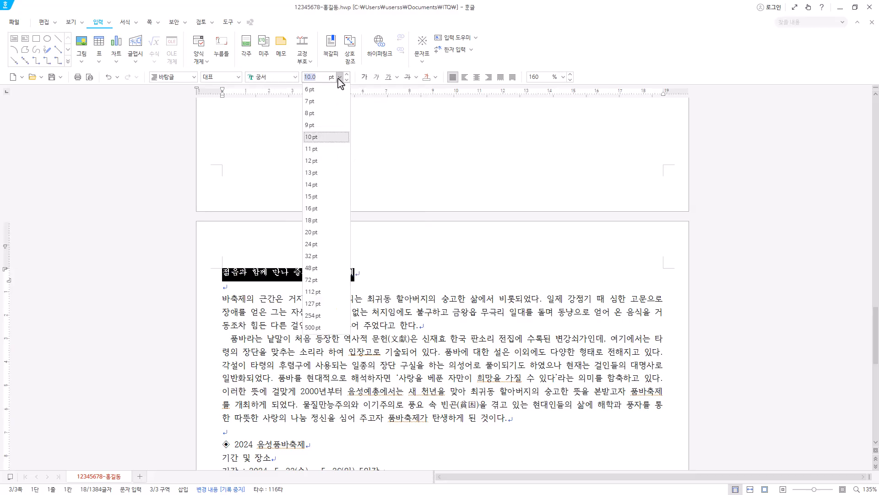
pyautogui.click(318, 222)
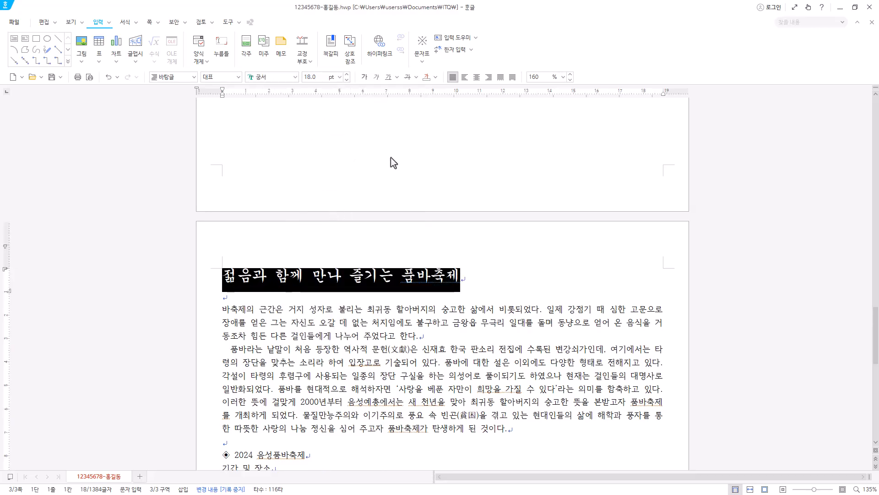
pyautogui.click(477, 77)
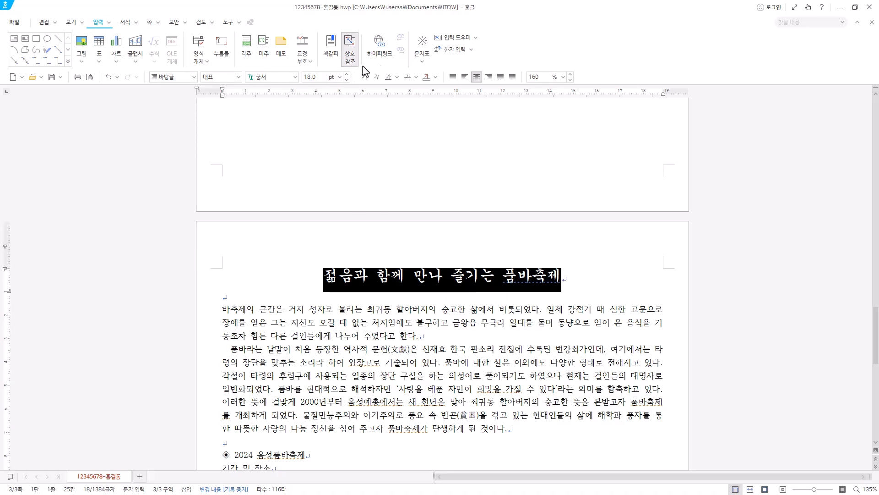
# Add the ruby text (덧말) 사랑과 나눔 above the title, and place the cursor on the empty line below it.
pyautogui.click(109, 23)
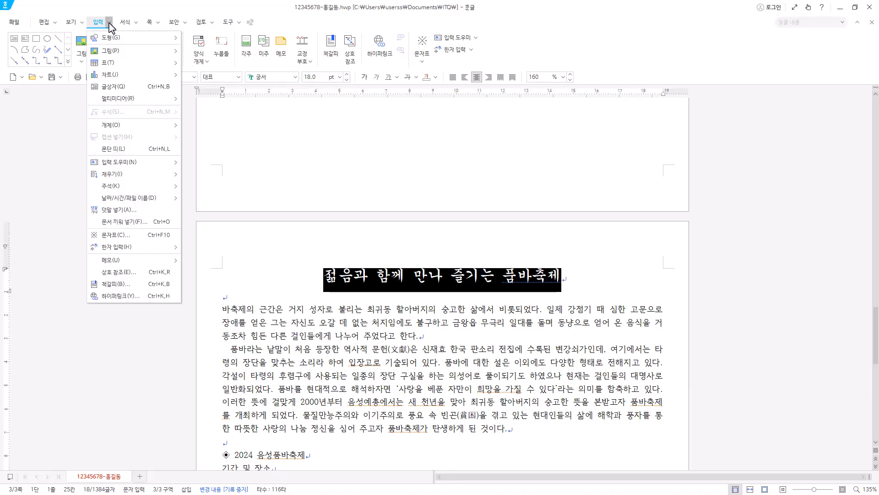
pyautogui.click(119, 210)
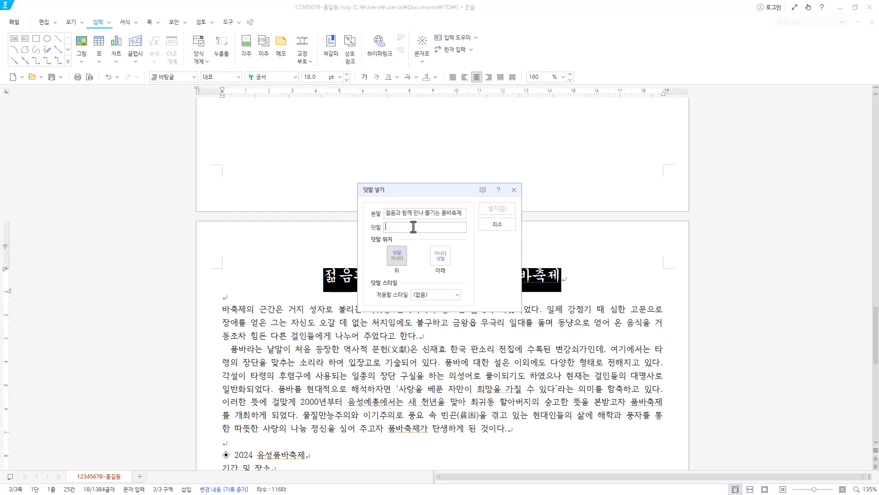
pyautogui.write('사랑과 나눔')
pyautogui.click(509, 209)
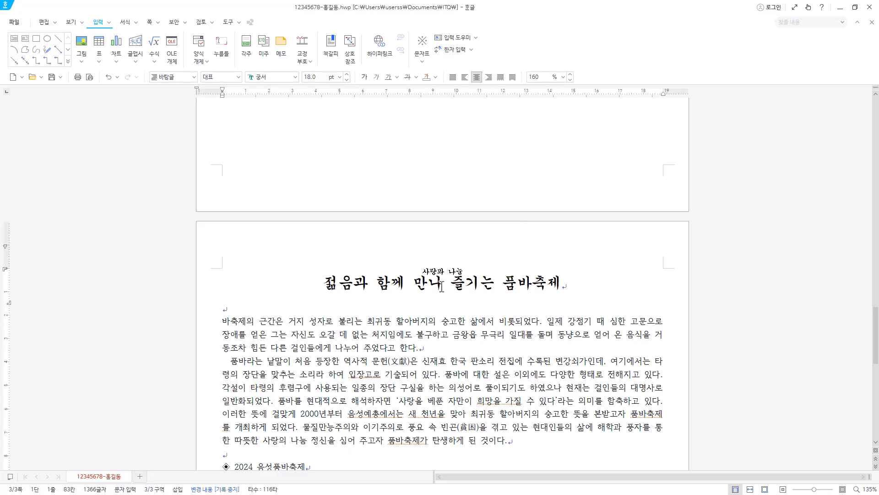
pyautogui.click(275, 310)
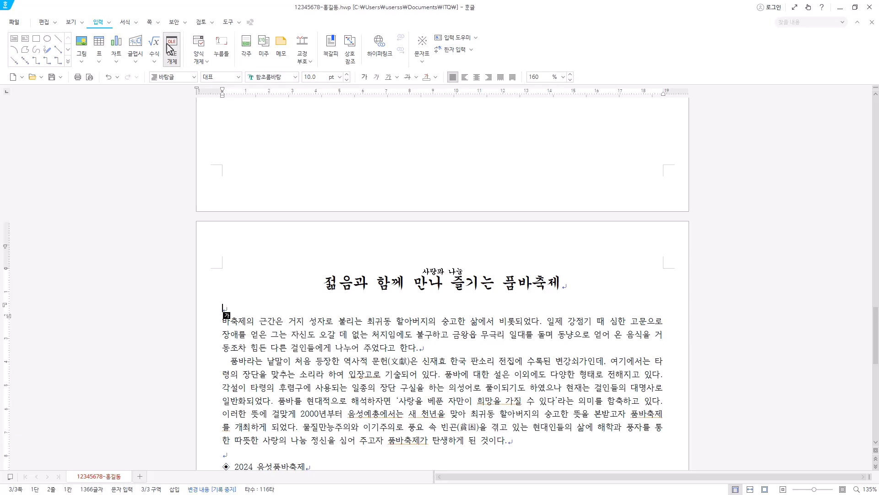
# Create a header (머리말) for both pages (양쪽) without a preset layout, containing the text 풍자와 해학.
pyautogui.click(151, 24)
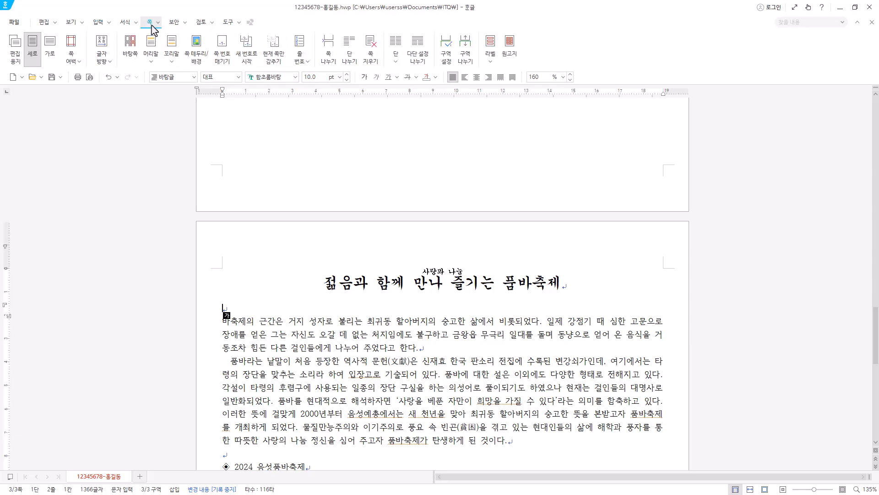
pyautogui.click(151, 62)
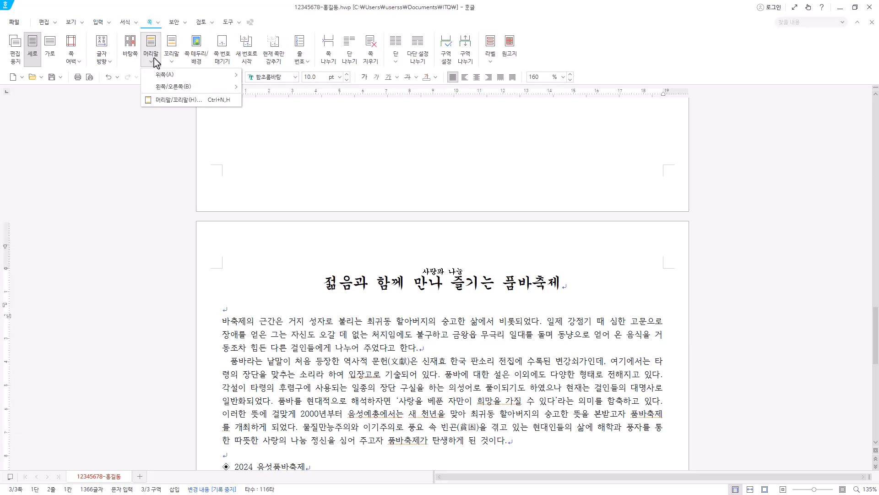
pyautogui.click(205, 104)
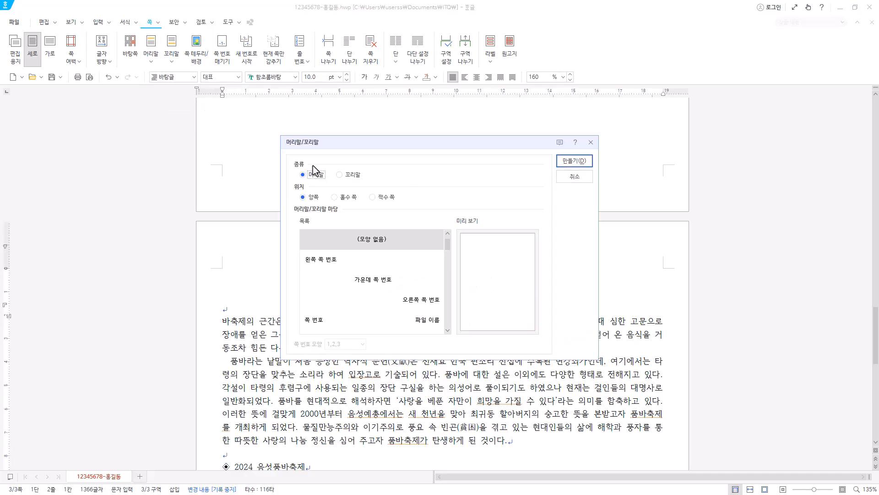
pyautogui.click(586, 165)
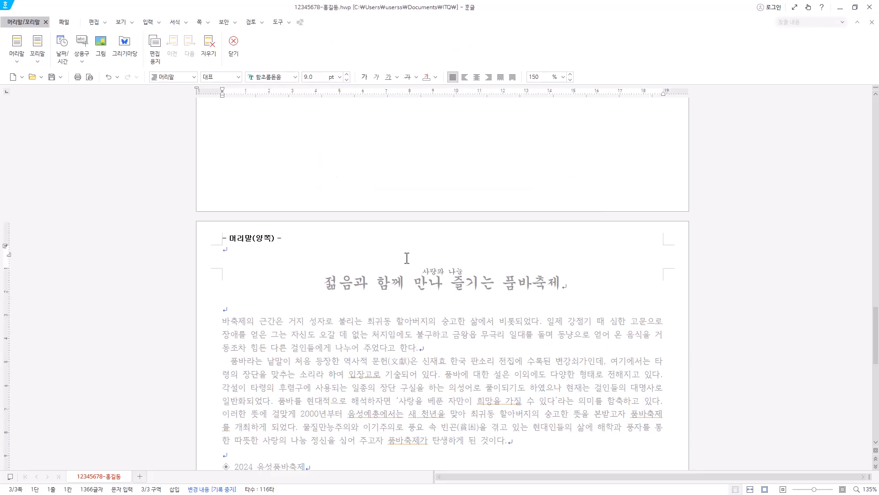
pyautogui.write('풍자와 해학')
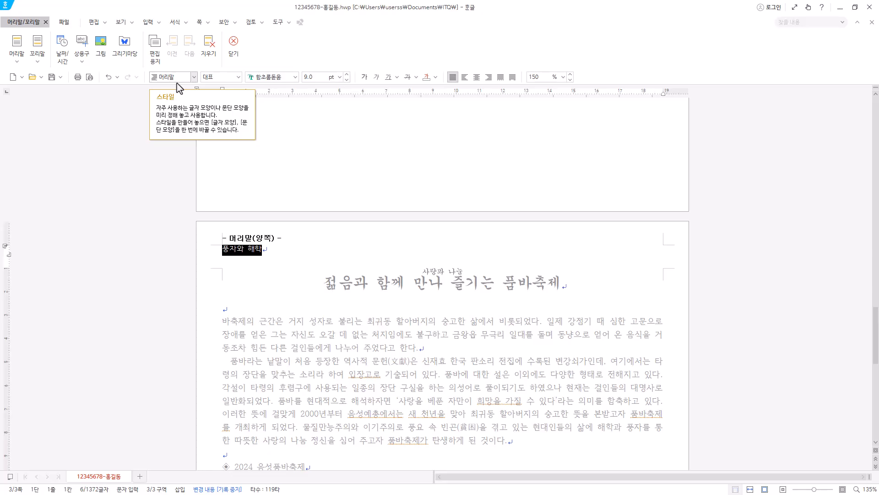
# Format the header text 풍자와 해학 in 굴림, 10 pt, right-aligned, and return to the document body.
pyautogui.click(295, 77)
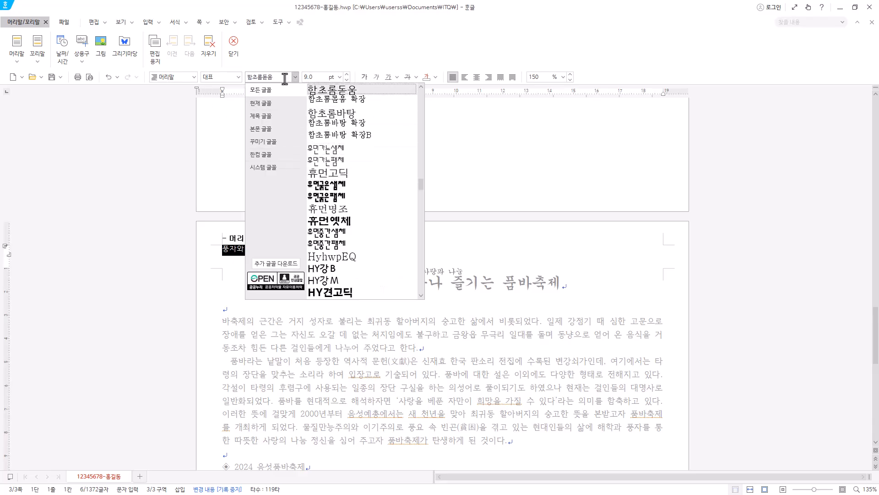
pyautogui.moveTo(279, 75); pyautogui.dragTo(67, 76)
pyautogui.write('굴')
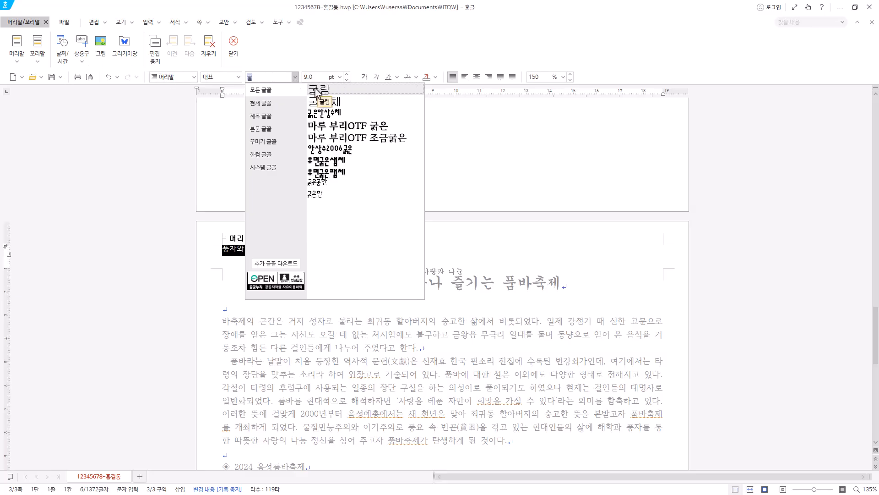
pyautogui.write('림')
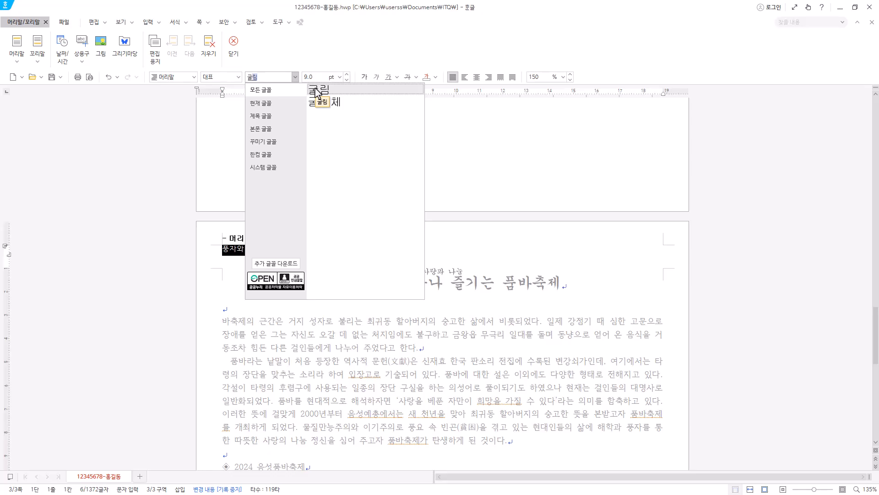
pyautogui.click(317, 90)
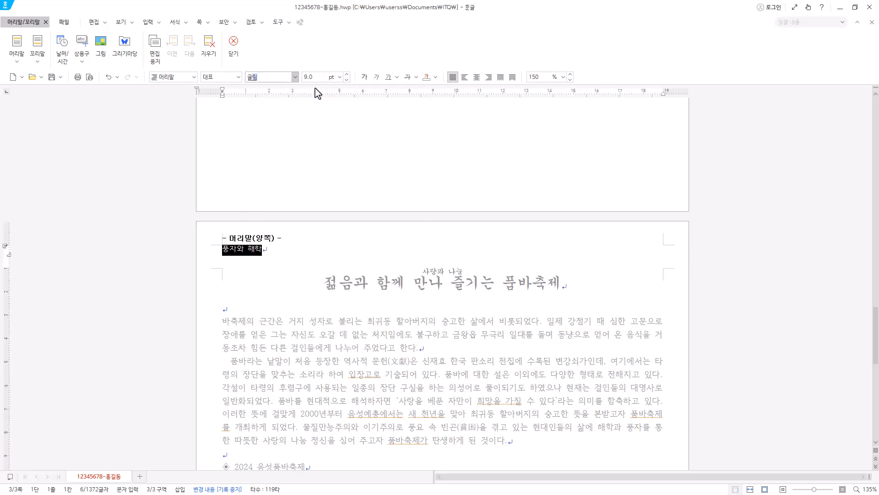
pyautogui.click(347, 74)
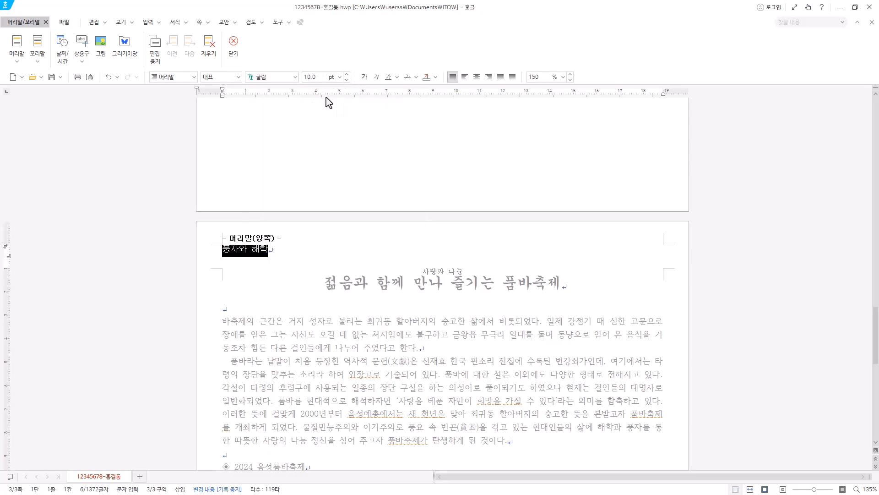
pyautogui.click(488, 77)
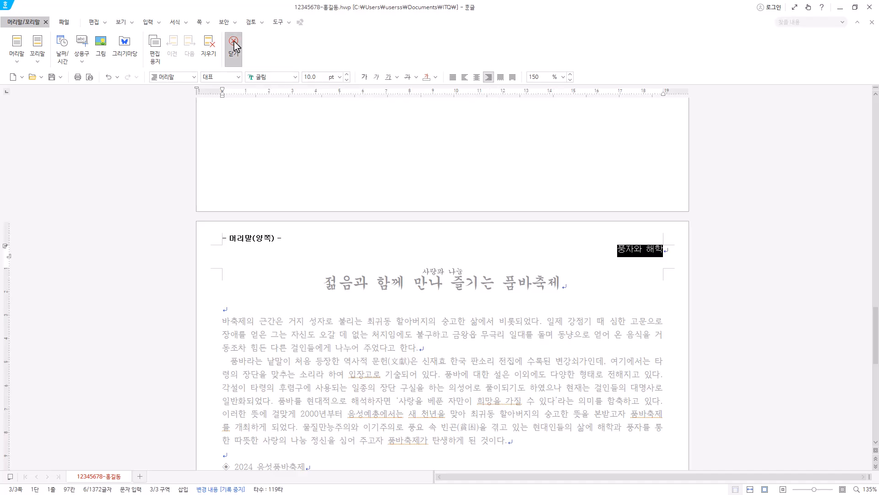
pyautogui.click(234, 43)
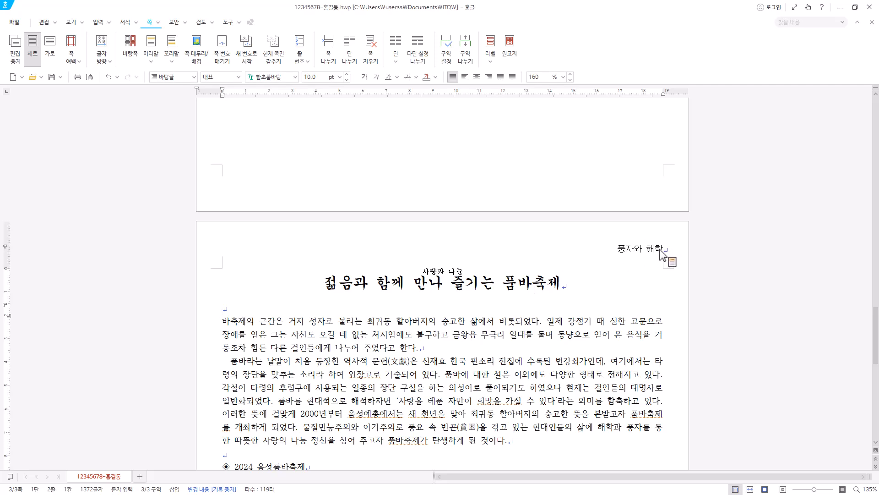
pyautogui.doubleClick(636, 253)
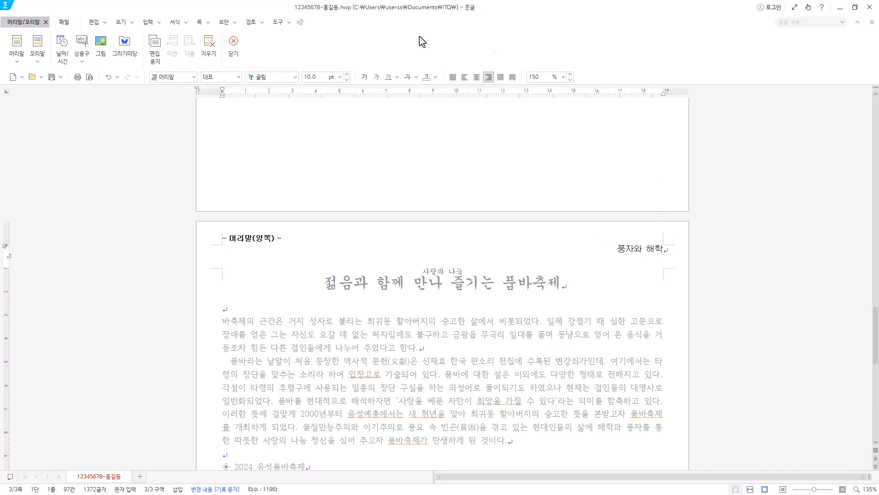
pyautogui.click(234, 48)
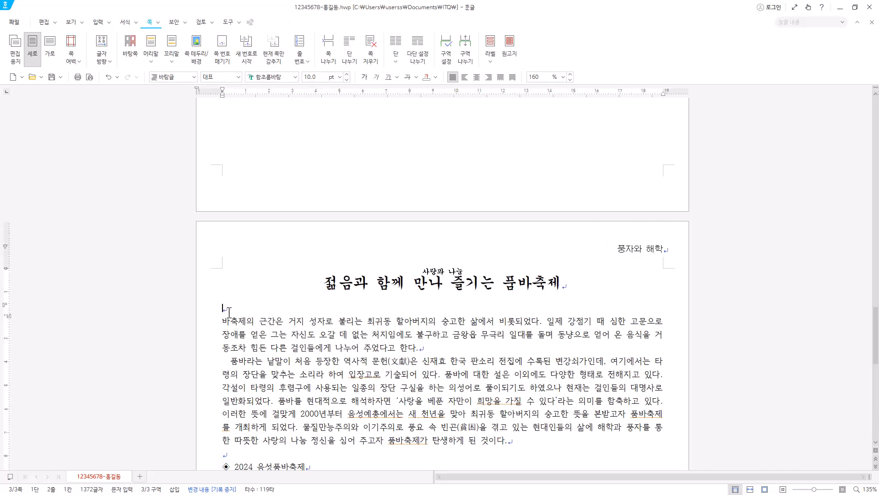
# Add the missing syllable 품 at the start of the first body paragraph and place the cursor before it.
pyautogui.click(223, 324)
pyautogui.write('ㅍ')
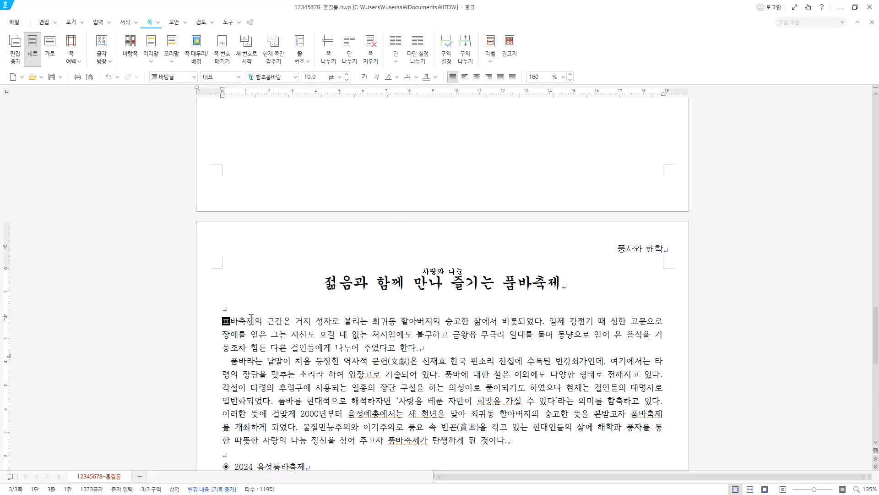
pyautogui.write('ㅜㅁ')
pyautogui.click(223, 324)
# Decorate the first paragraph's initial letter (문단 첫 글자 장식) with the two-line shape, 돋움 font and a yellow fill colour.
pyautogui.scroll(-3, 237, 321)
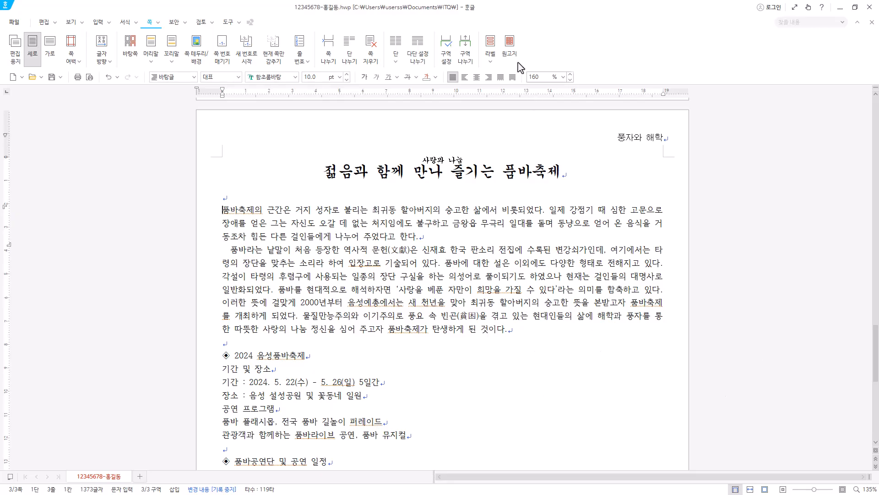
pyautogui.click(71, 22)
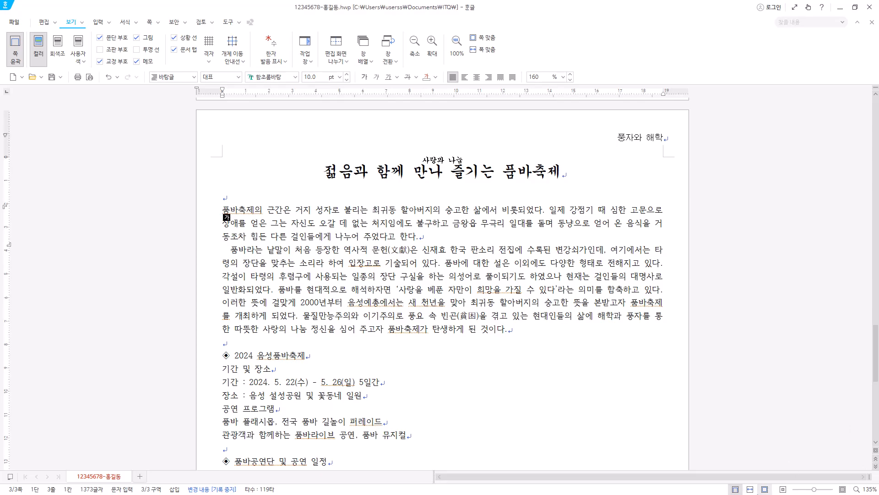
pyautogui.click(750, 489)
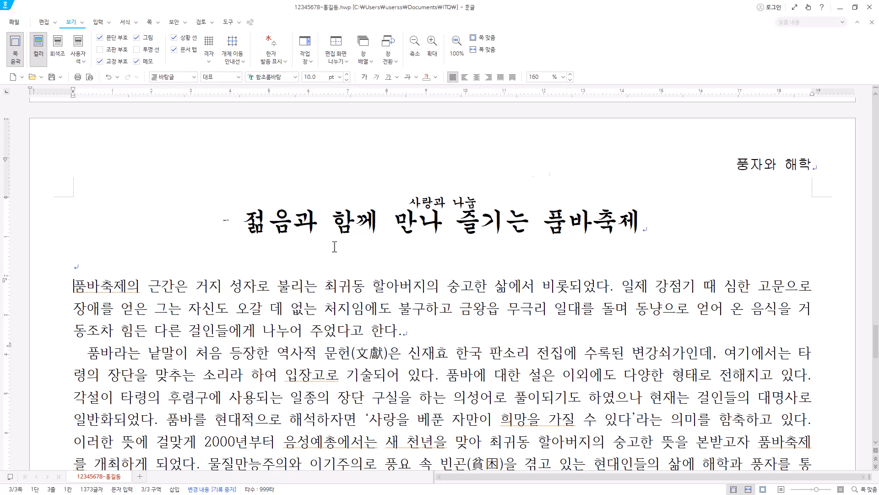
pyautogui.scroll(-1, 236, 236)
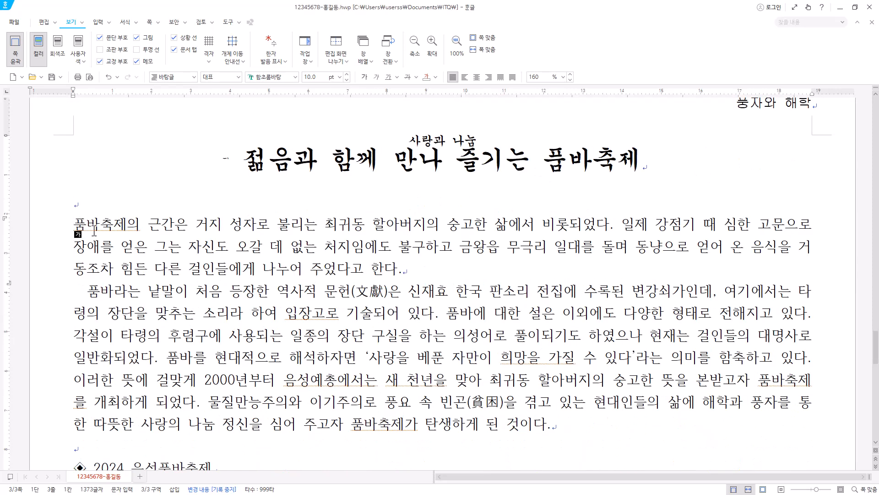
pyautogui.click(126, 22)
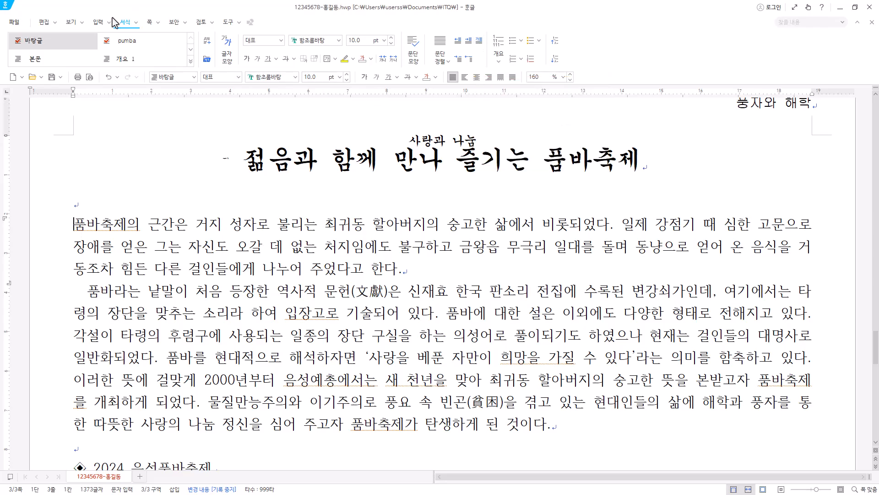
pyautogui.click(136, 21)
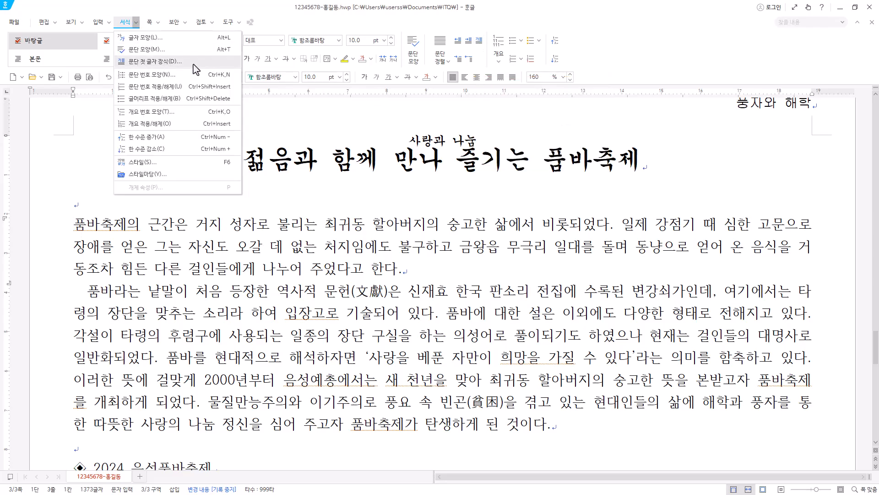
pyautogui.click(155, 61)
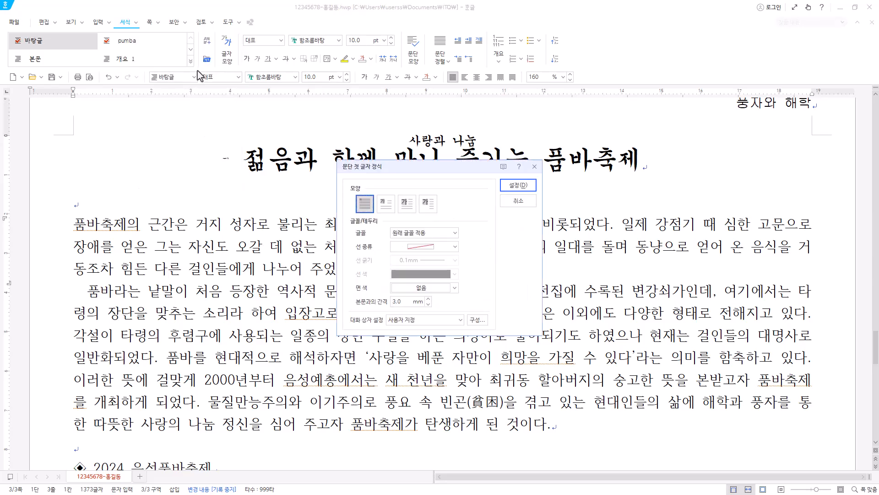
pyautogui.click(384, 207)
pyautogui.click(455, 233)
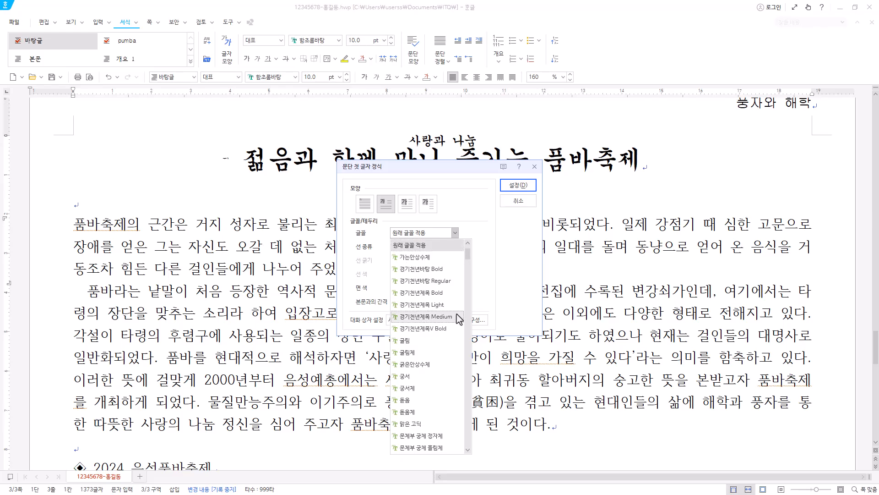
pyautogui.click(425, 401)
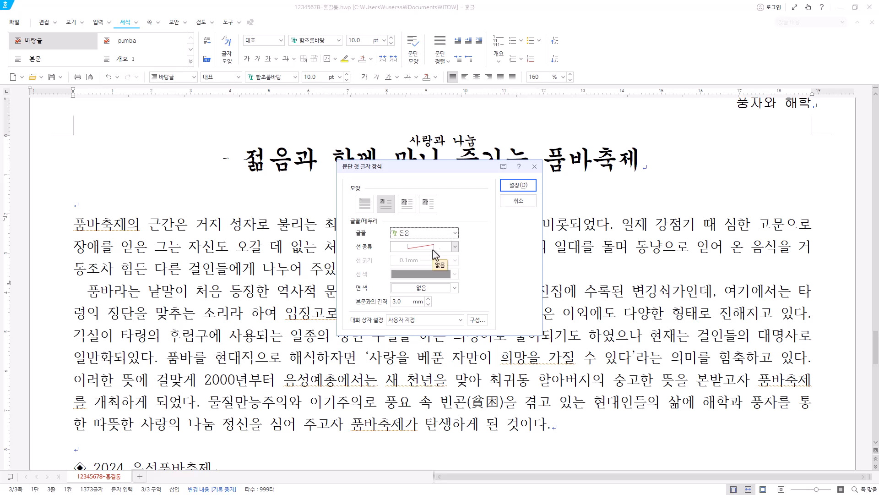
pyautogui.click(455, 289)
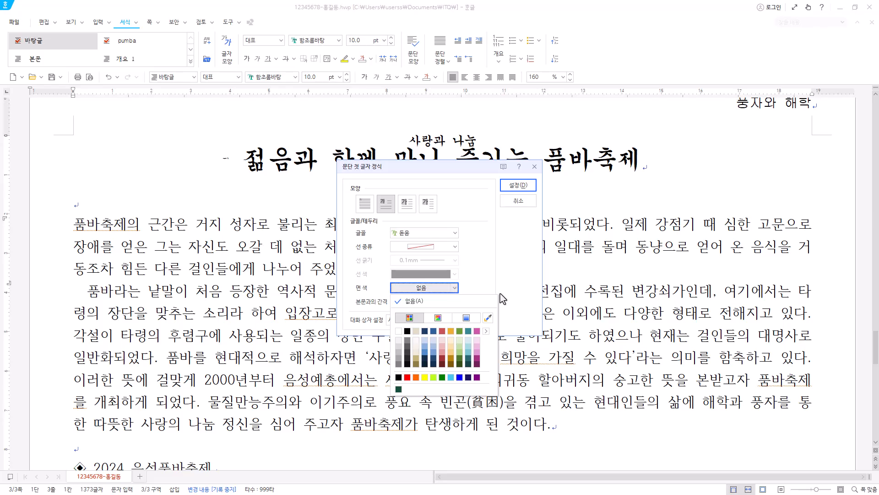
pyautogui.click(426, 378)
pyautogui.click(519, 187)
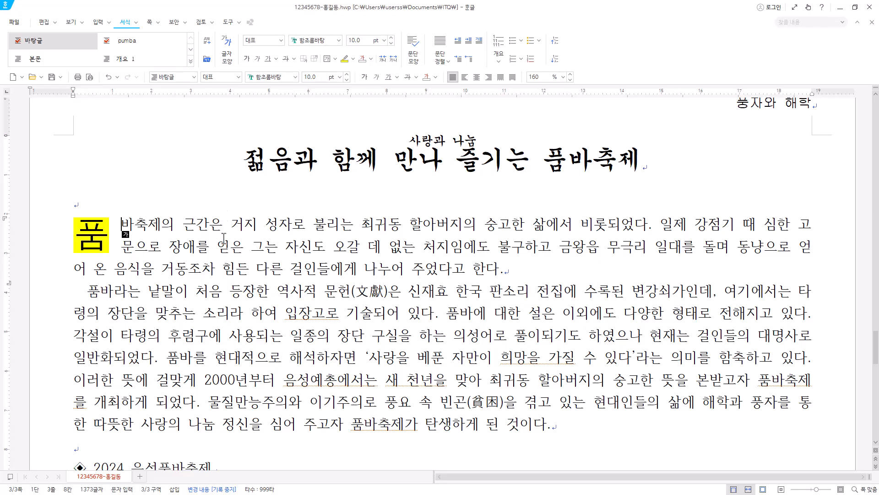
# Insert the picture 그림4.JPG from the ITQ Picture folder, embedded in the document.
pyautogui.click(98, 22)
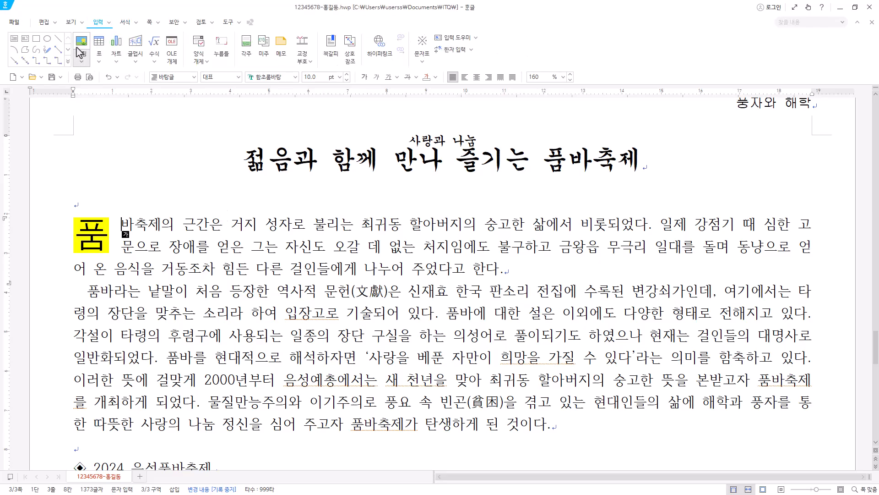
pyautogui.click(84, 46)
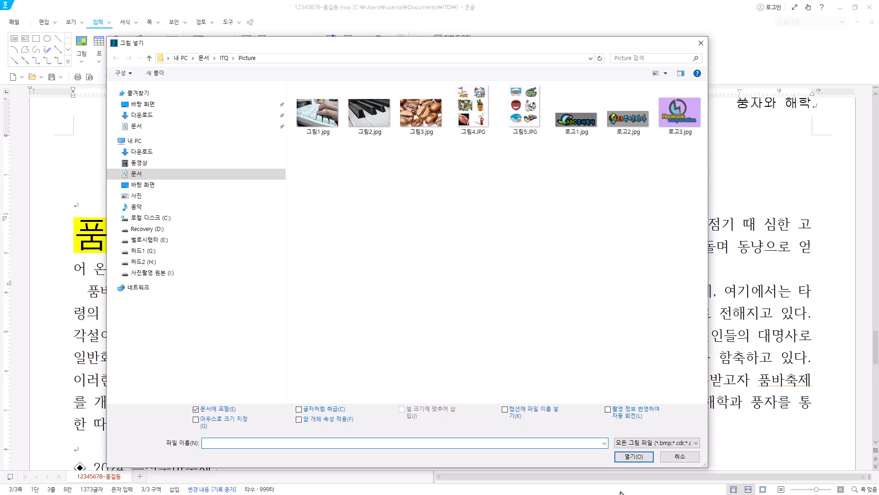
pyautogui.click(478, 123)
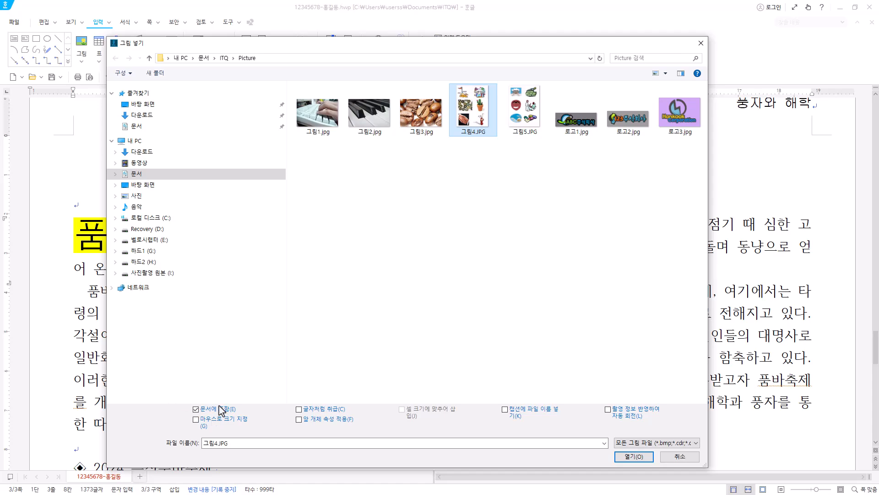
pyautogui.click(634, 456)
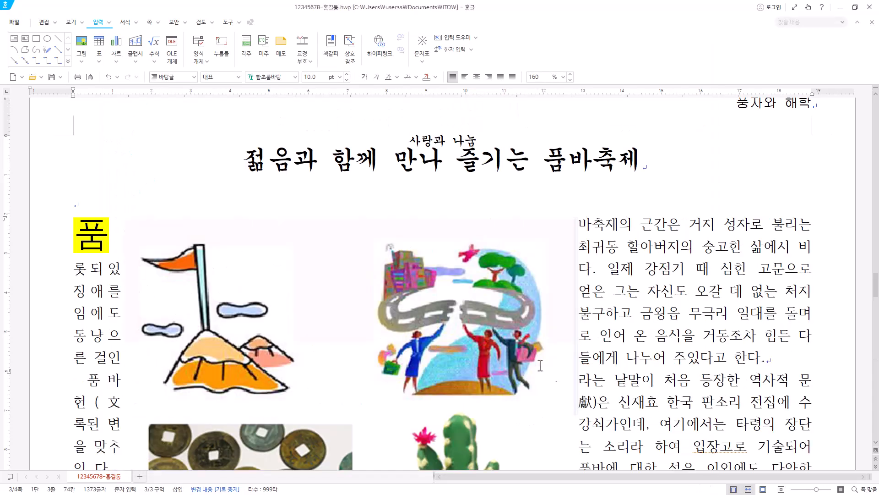
# Crop the inserted picture down to the dancer with the drum, about 54 mm wide and 51 mm high.
pyautogui.scroll(-3, 357, 279)
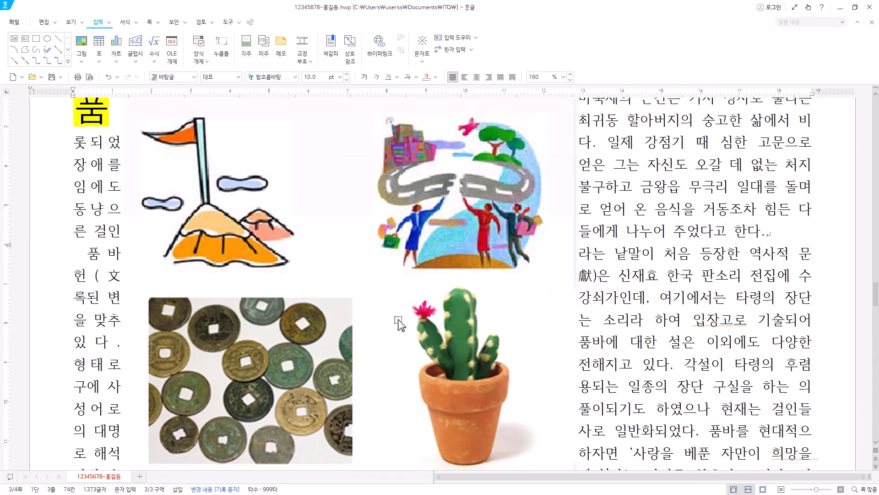
pyautogui.scroll(-10, 399, 324)
pyautogui.scroll(5, 501, 220)
pyautogui.scroll(6, 508, 261)
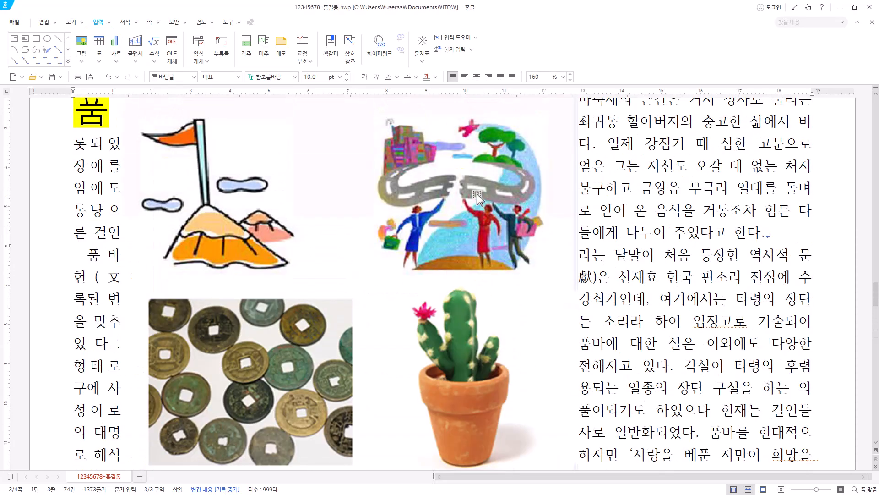
pyautogui.click(473, 197)
pyautogui.rightClick(482, 198)
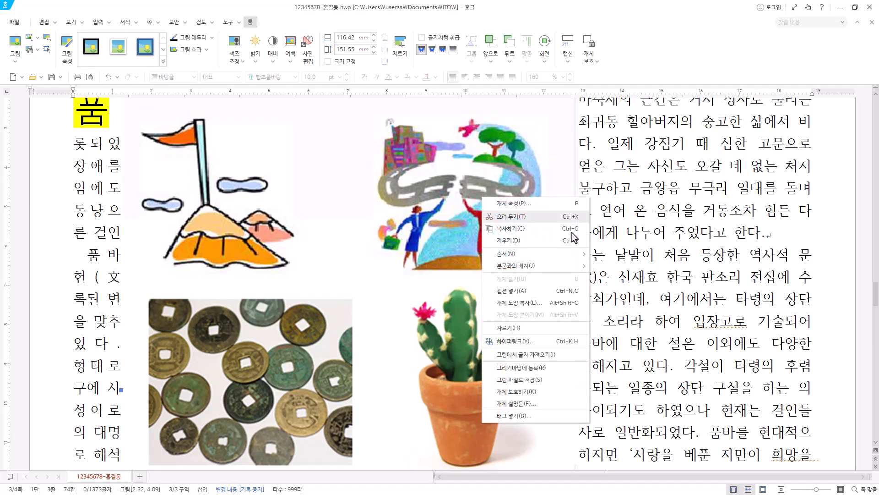
pyautogui.click(541, 331)
pyautogui.scroll(3, 391, 336)
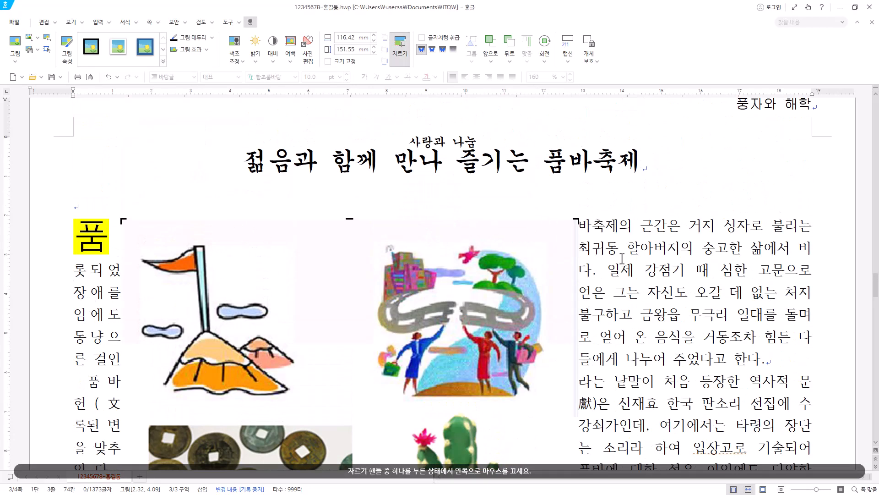
pyautogui.moveTo(569, 246); pyautogui.dragTo(554, 323)
pyautogui.scroll(-3, 551, 324)
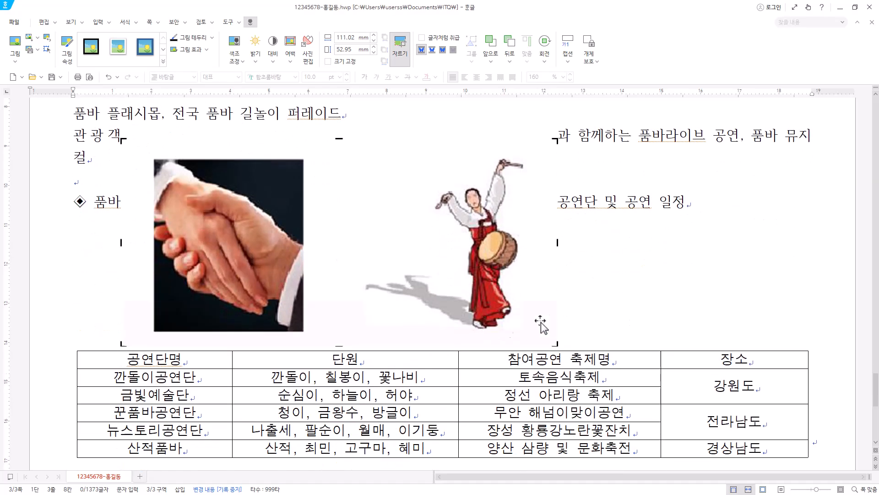
pyautogui.moveTo(121, 344); pyautogui.dragTo(348, 338)
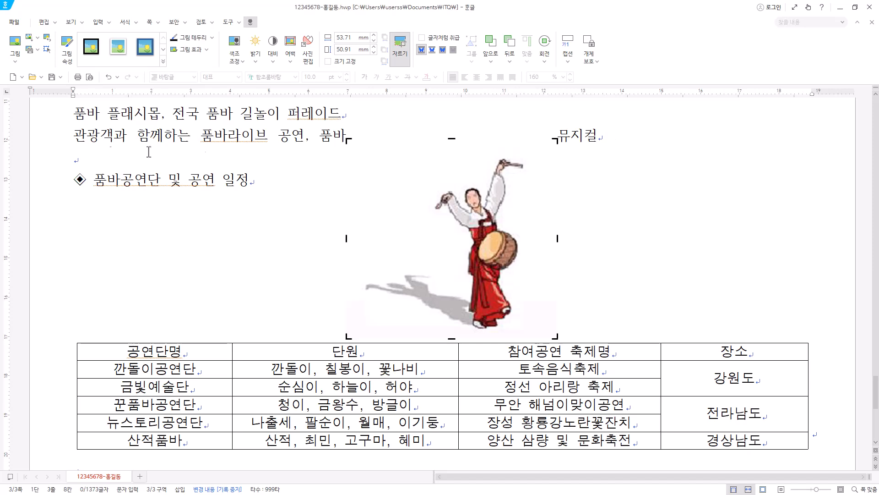
pyautogui.click(214, 141)
# Move the cropped picture to the right end of the first paragraph and set it to 35 × 40 mm with 어울림 text wrapping.
pyautogui.moveTo(487, 243); pyautogui.dragTo(770, 197)
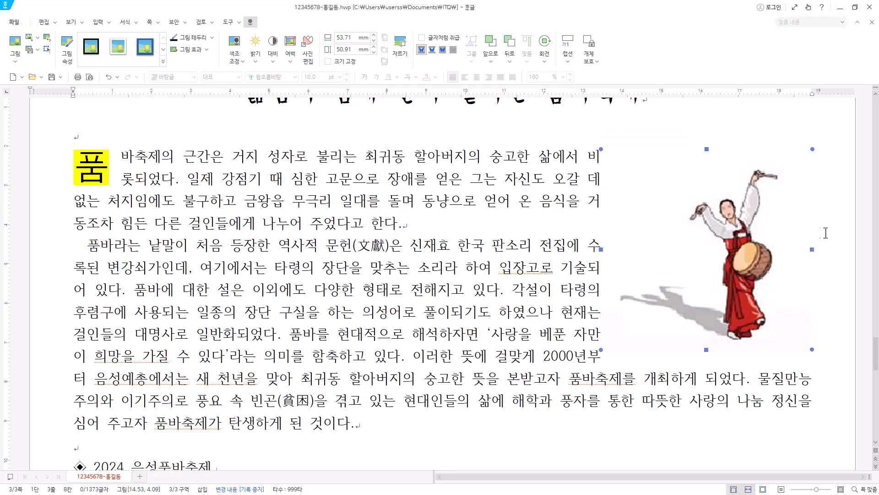
pyautogui.doubleClick(790, 265)
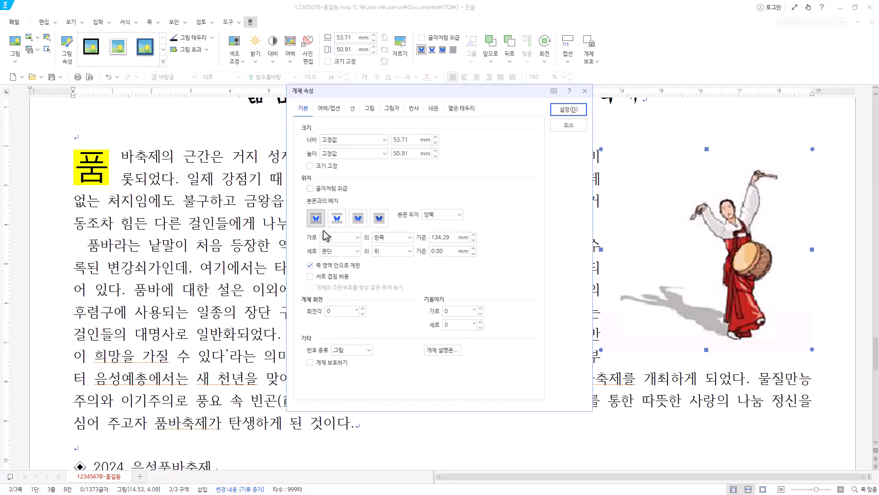
pyautogui.click(414, 145)
pyautogui.write('35')
pyautogui.press('Tab')
pyautogui.press('Tab')
pyautogui.write('4')
pyautogui.click(316, 220)
pyautogui.click(357, 238)
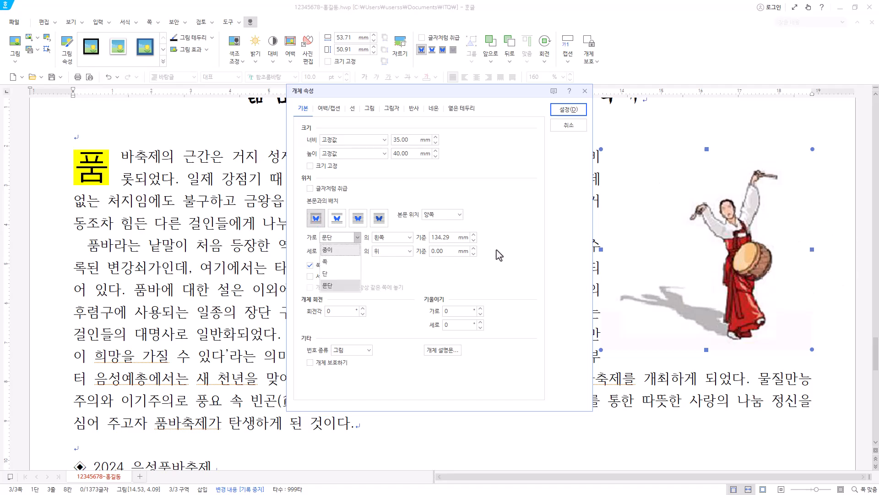
pyautogui.click(350, 287)
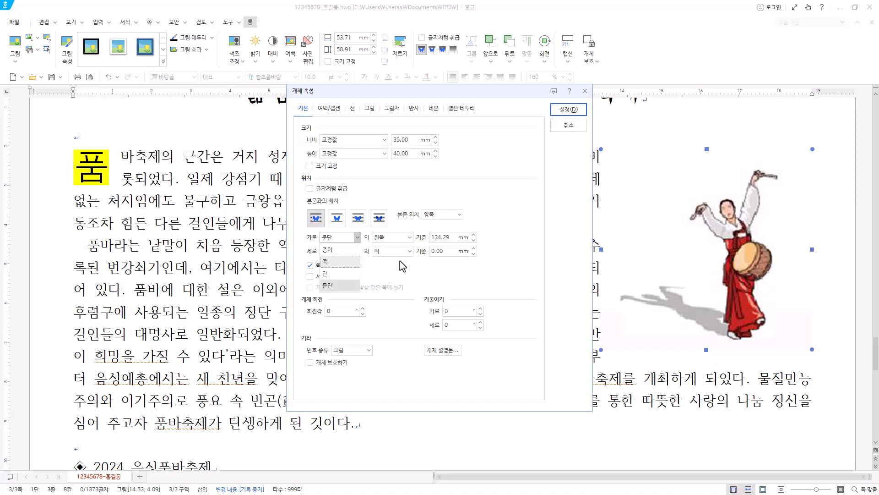
pyautogui.click(568, 110)
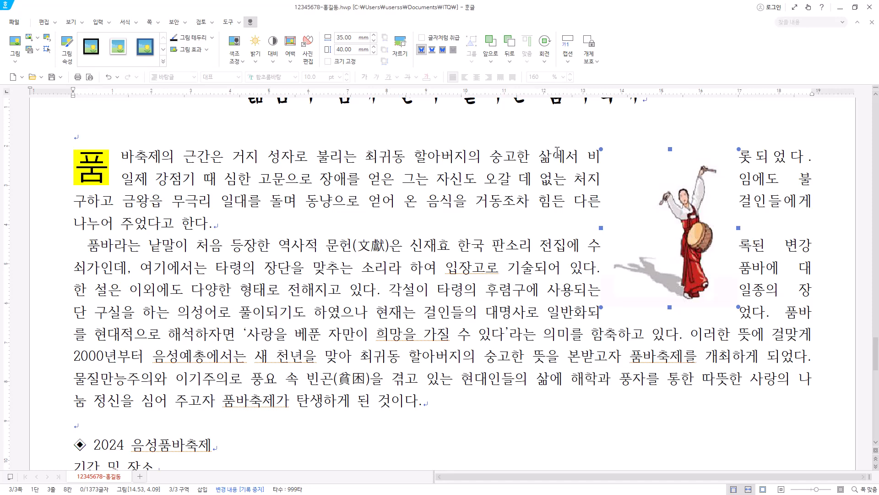
# Move the resized picture to the right margin beside the first two paragraphs and nudge it about 1.4 mm left.
pyautogui.moveTo(672, 192); pyautogui.dragTo(780, 200)
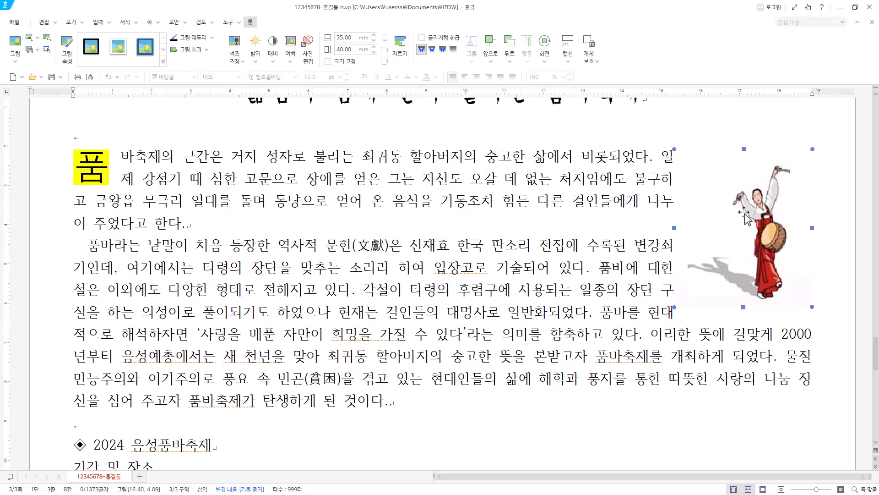
pyautogui.press('Left')
pyautogui.press('Left')
pyautogui.press('Left')
pyautogui.press('Left')
pyautogui.press('Left')
pyautogui.press('Left')
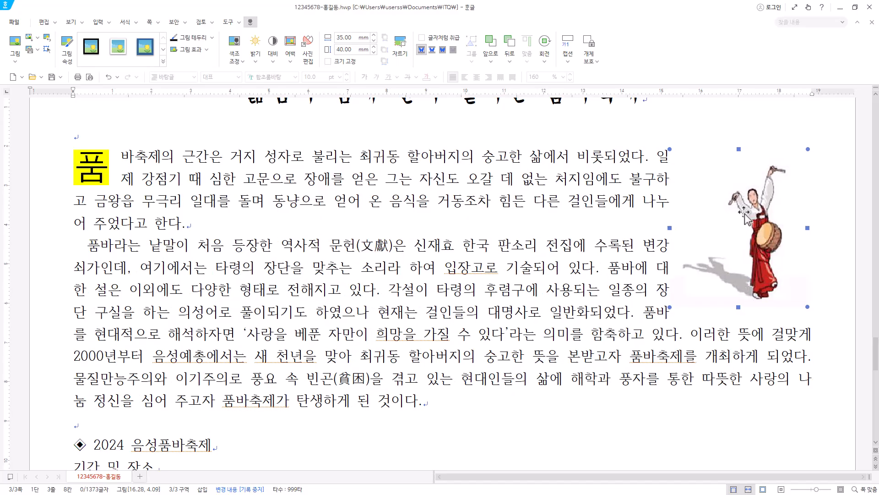
pyautogui.press('Left')
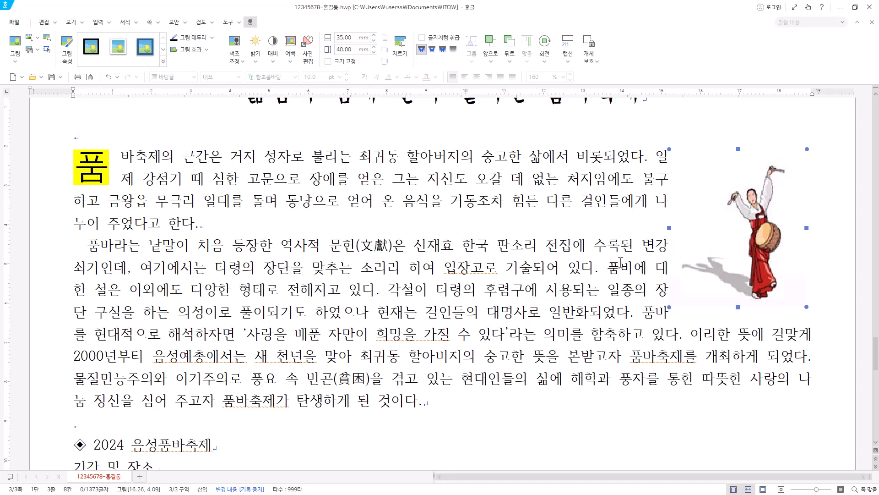
# Add 의 after 신재효 and footnote the name with 조선 고종 때의 판소리 작가로 광대 소리를 통일하여 판소리 사설을 정리한 인물.
pyautogui.click(454, 248)
pyautogui.write('의')
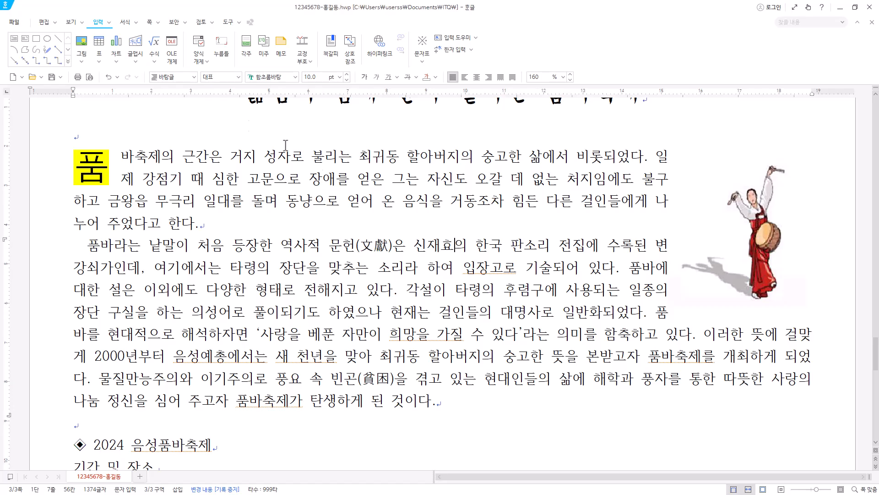
pyautogui.click(246, 46)
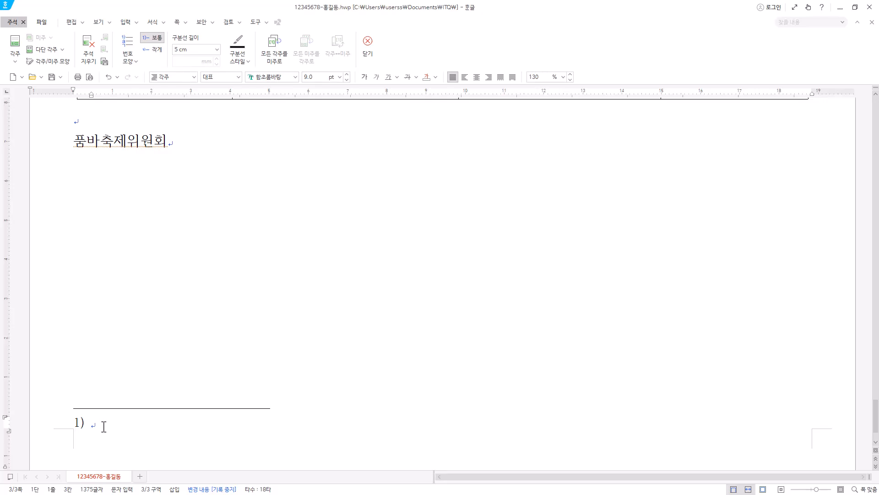
pyautogui.write('조선 고종 때의 판소리 작가로 광대 소리를 통일하여 판소리 사설을 정리한 인물.')
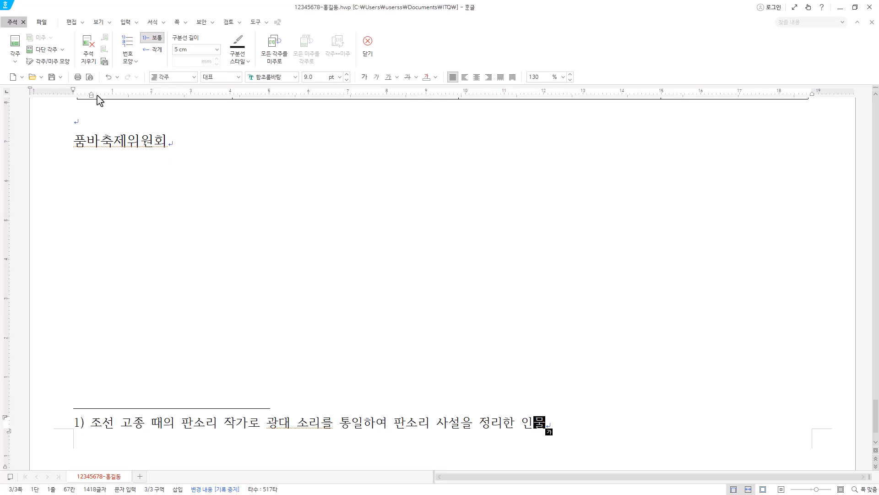
pyautogui.click(67, 70)
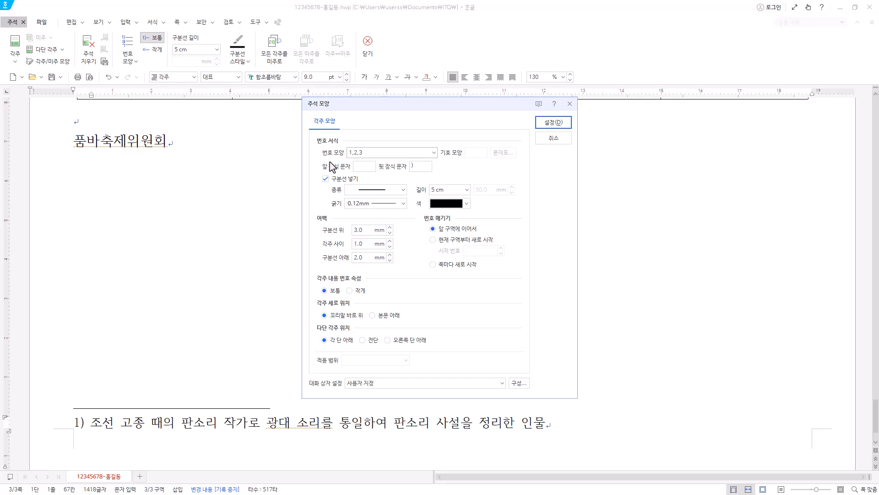
pyautogui.click(380, 154)
pyautogui.click(380, 162)
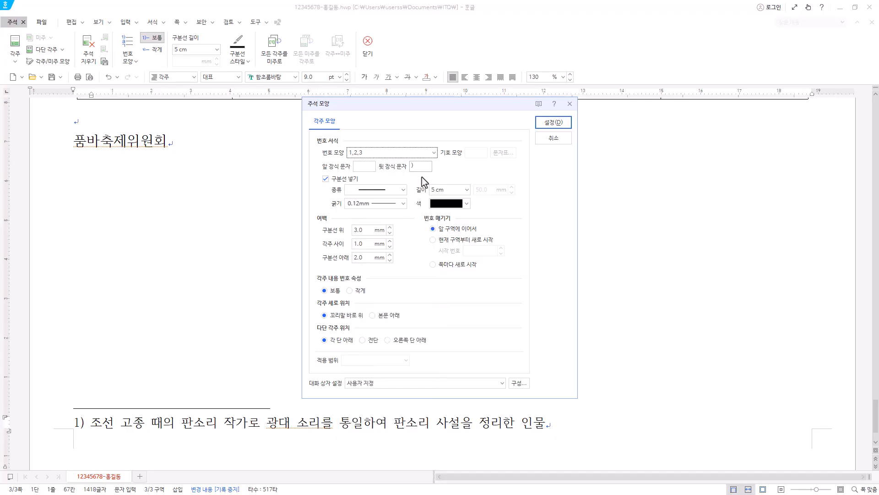
pyautogui.click(560, 137)
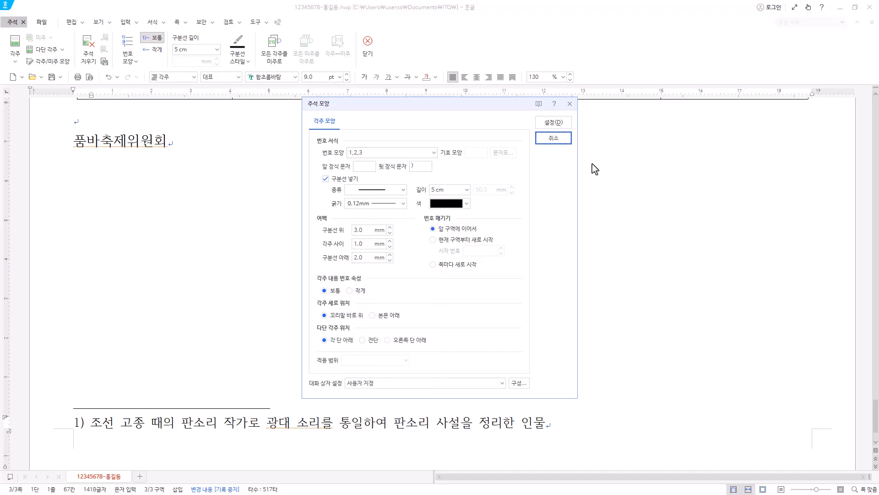
pyautogui.click(552, 139)
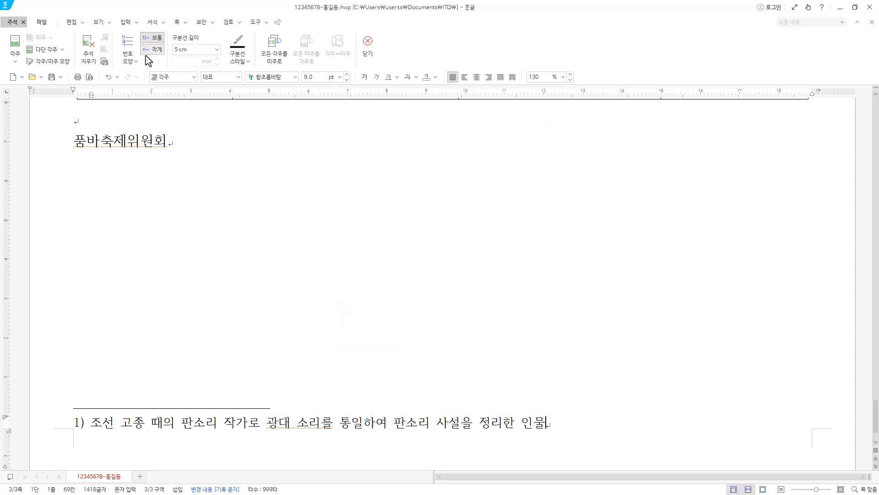
# Change the footnote numbering to the circled ㉮, ㉯, ㉰ style and return to the document body.
pyautogui.click(132, 48)
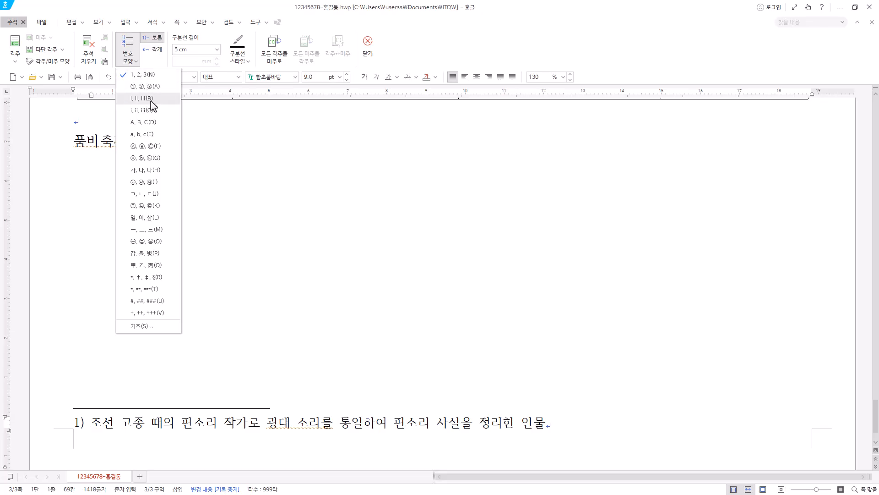
pyautogui.click(154, 188)
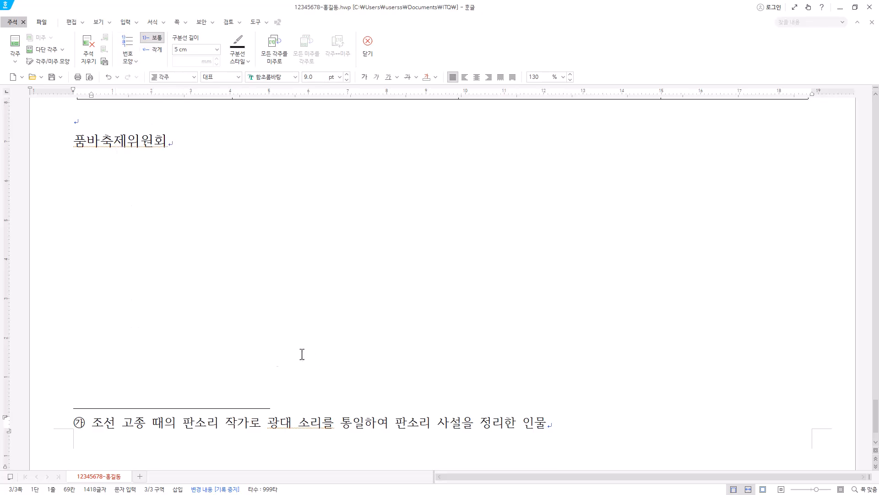
pyautogui.click(564, 429)
pyautogui.click(217, 50)
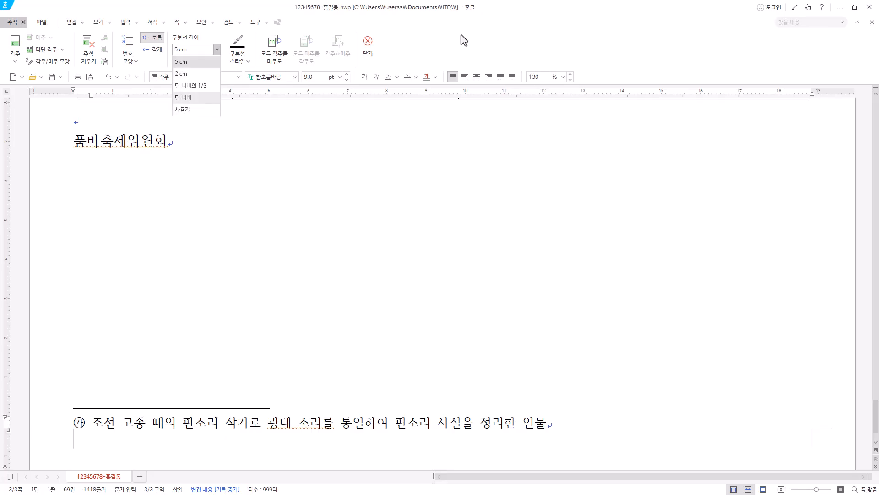
pyautogui.click(417, 42)
pyautogui.click(508, 424)
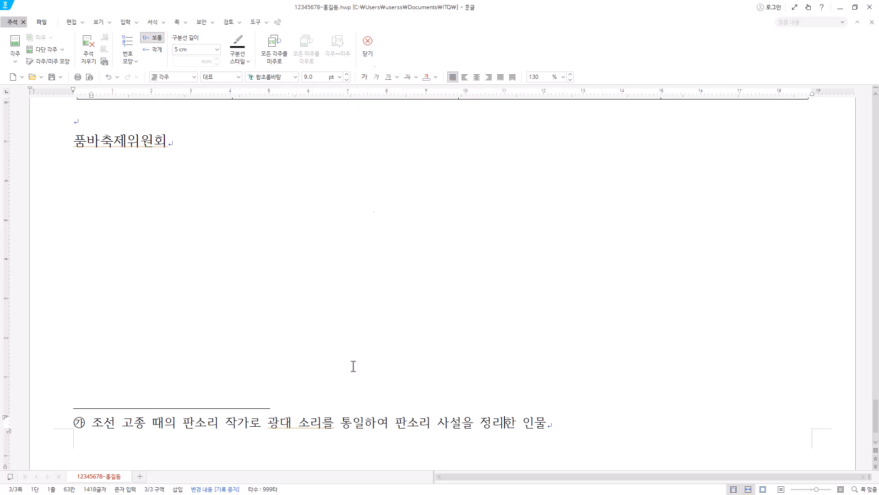
pyautogui.scroll(8, 430, 345)
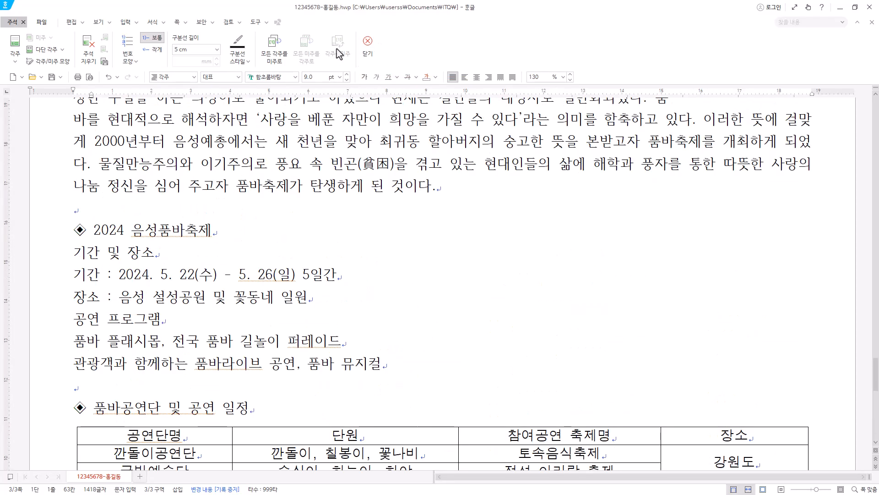
pyautogui.click(367, 46)
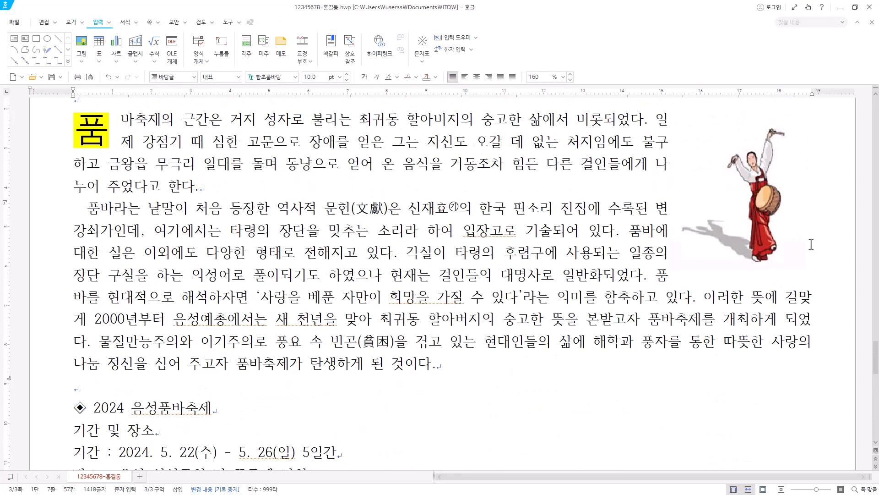
# Nudge the dancer picture slightly left and shift it down to about 1.75 mm below the paragraph's top.
pyautogui.click(761, 202)
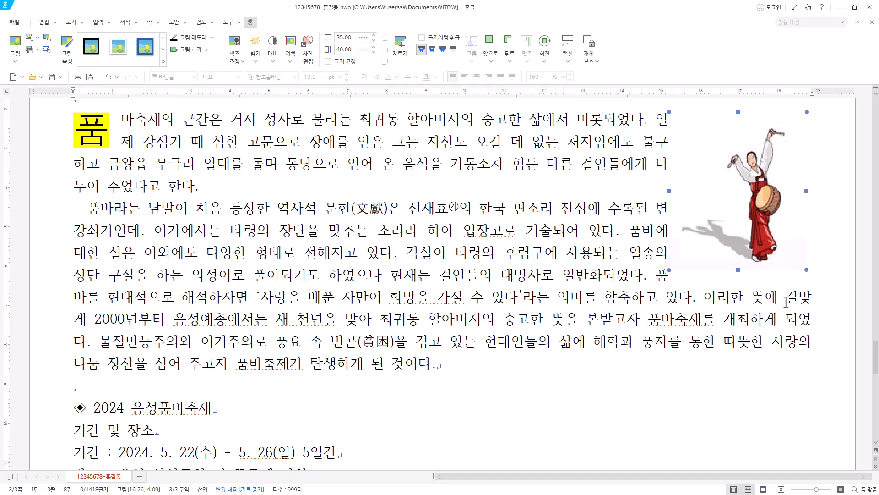
pyautogui.press('Left')
pyautogui.press('Left')
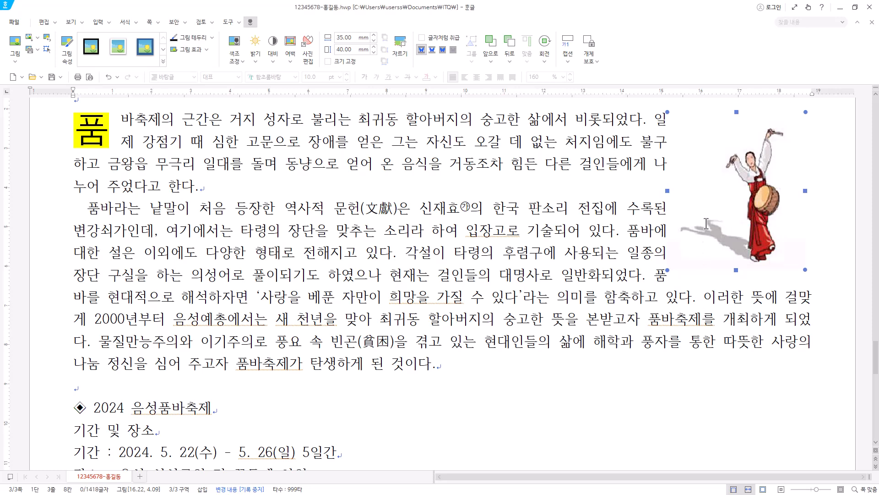
pyautogui.moveTo(655, 210); pyautogui.dragTo(664, 280)
pyautogui.click(726, 222)
pyautogui.moveTo(747, 188); pyautogui.dragTo(747, 194)
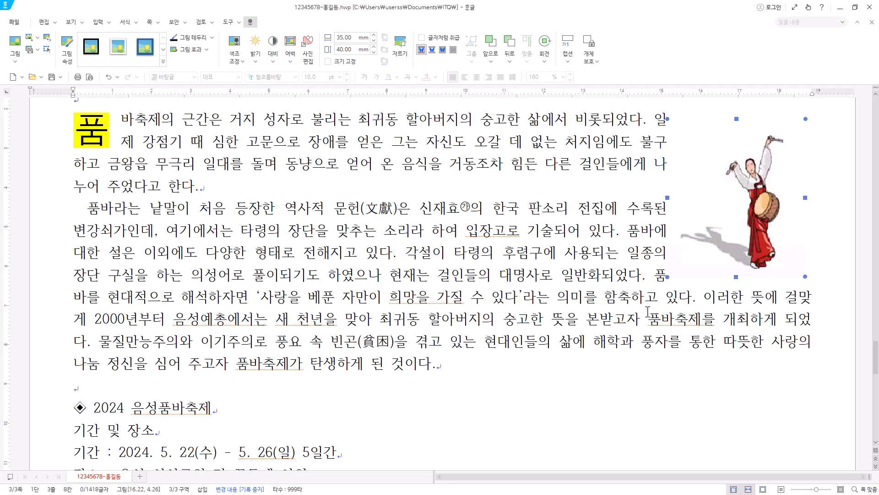
# Add an outer margin on the left side of the dancer picture in its object properties.
pyautogui.scroll(-3, 604, 312)
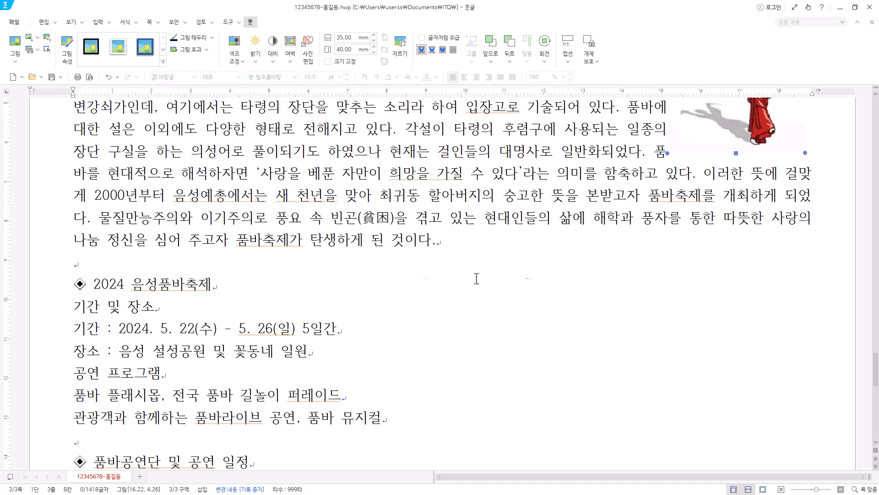
pyautogui.scroll(3, 425, 284)
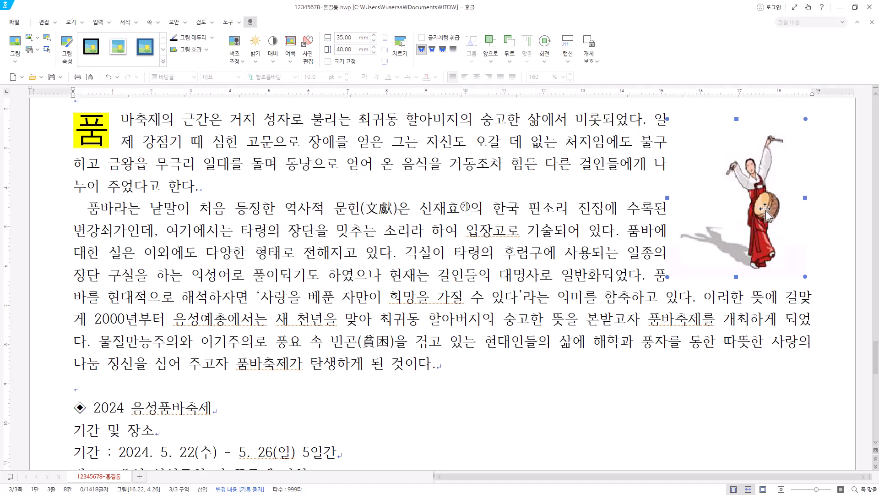
pyautogui.doubleClick(759, 184)
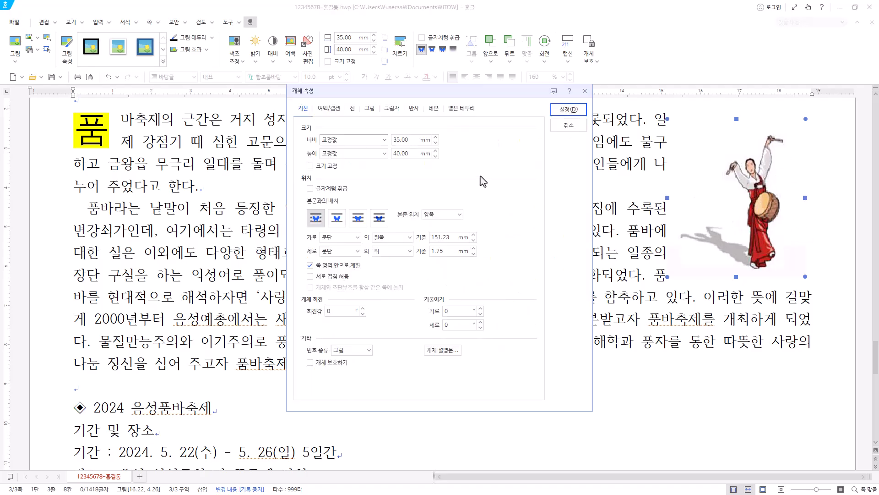
pyautogui.click(332, 110)
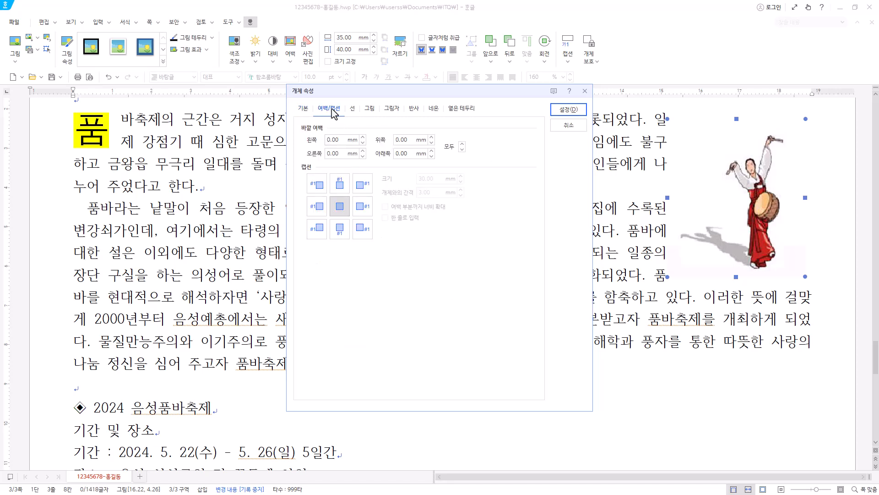
pyautogui.doubleClick(340, 139)
pyautogui.click(568, 110)
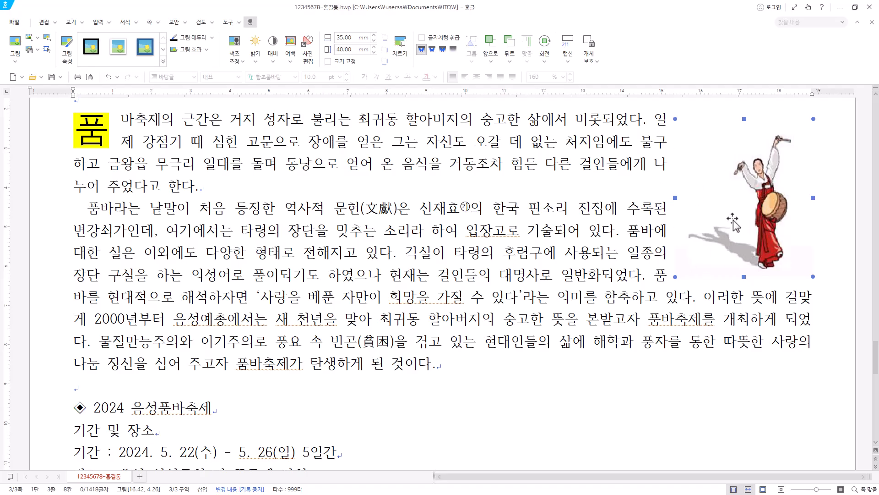
# Fine-tune the dancer picture's horizontal position until the first body line ends with 일.
pyautogui.moveTo(732, 220); pyautogui.dragTo(727, 220)
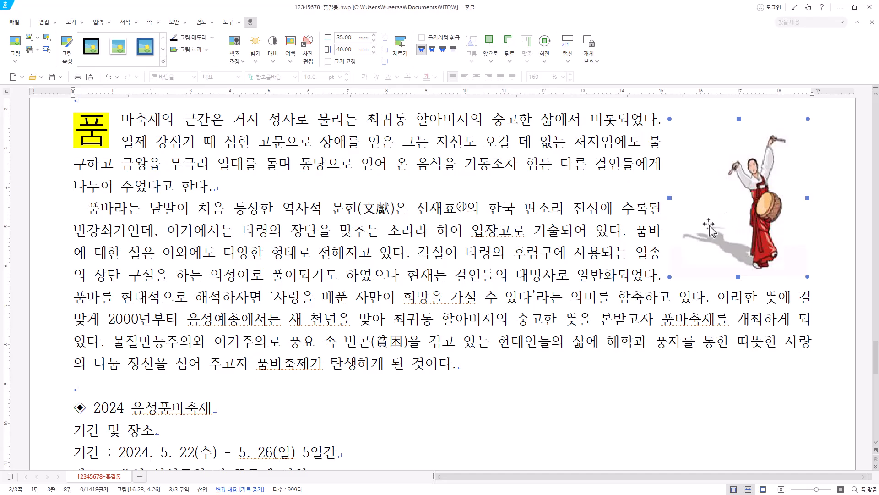
pyautogui.press('Right')
pyautogui.press('Right')
pyautogui.press('Right')
pyautogui.press('Left')
pyautogui.press('Left')
pyautogui.press('Right')
pyautogui.press('Right')
pyautogui.press('Right')
pyautogui.press('Right')
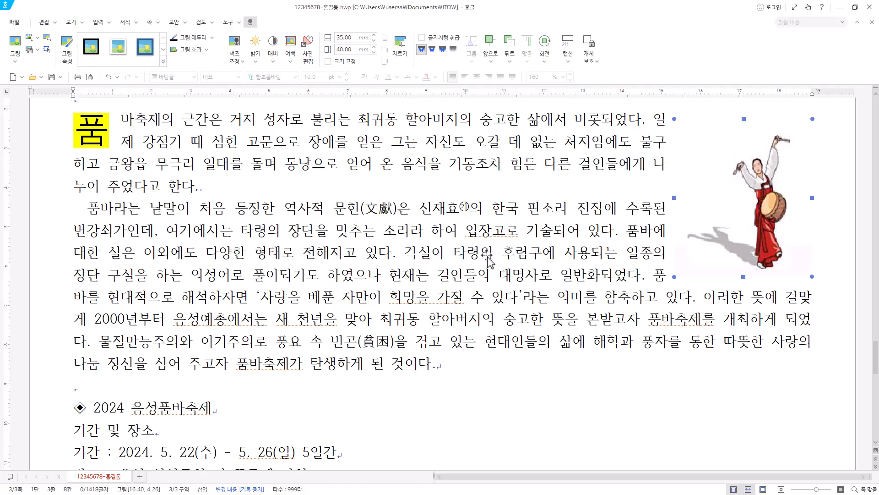
# Format the heading ◈ 2024 음성품바축제 in the 굴림 font at 18 pt.
pyautogui.scroll(-5, 427, 262)
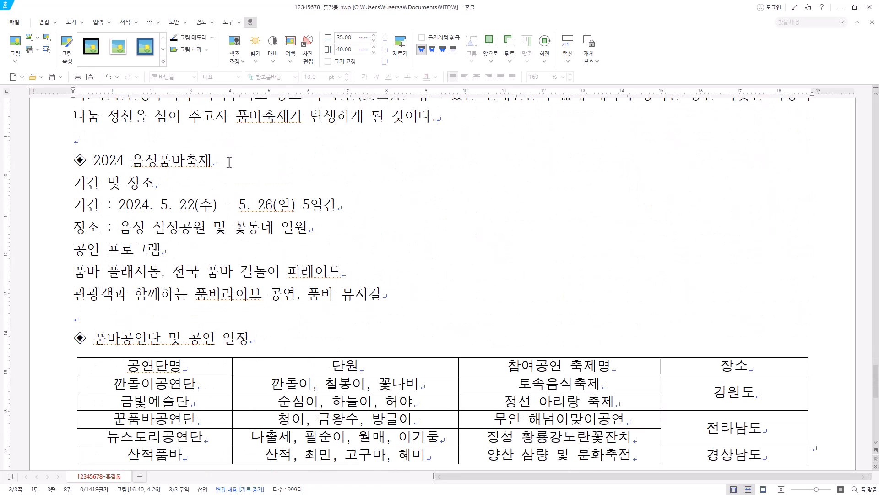
pyautogui.moveTo(229, 162); pyautogui.dragTo(70, 166)
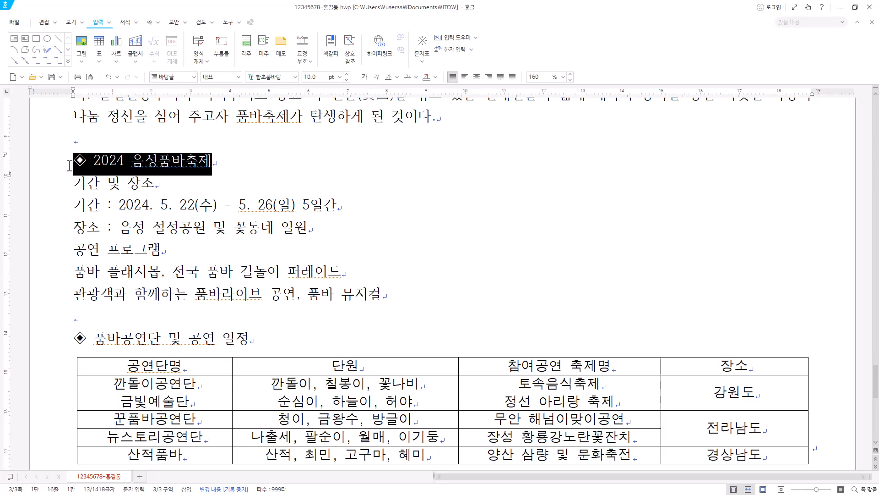
pyautogui.click(274, 77)
pyautogui.write('굴림')
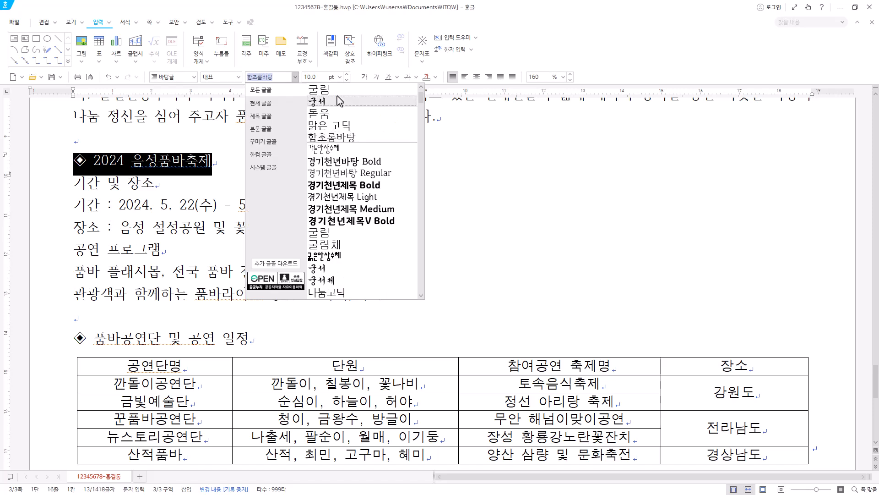
pyautogui.press('Return')
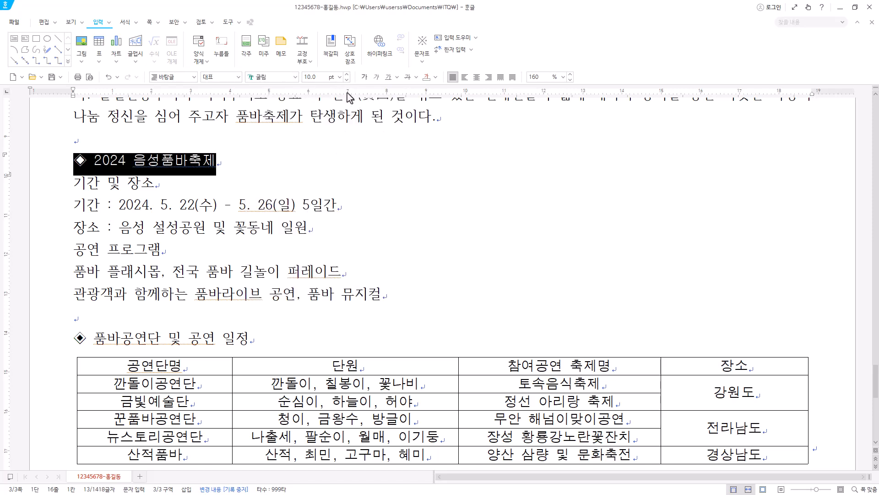
pyautogui.click(339, 77)
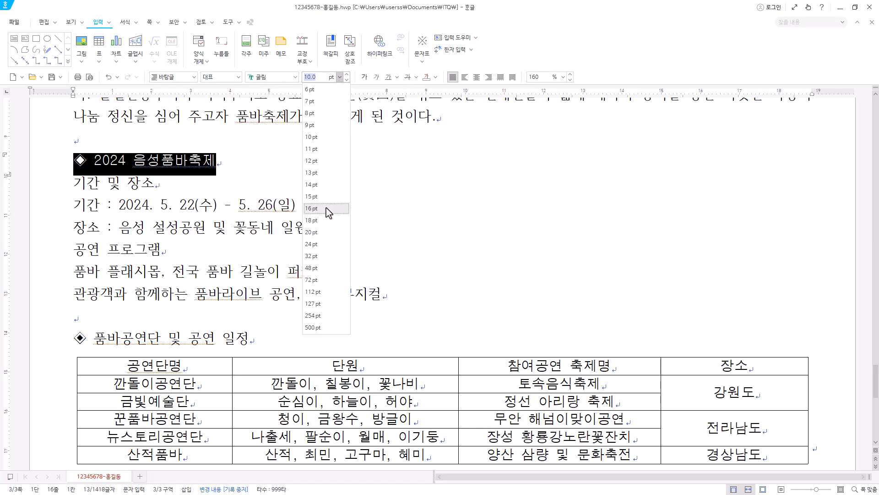
pyautogui.click(313, 220)
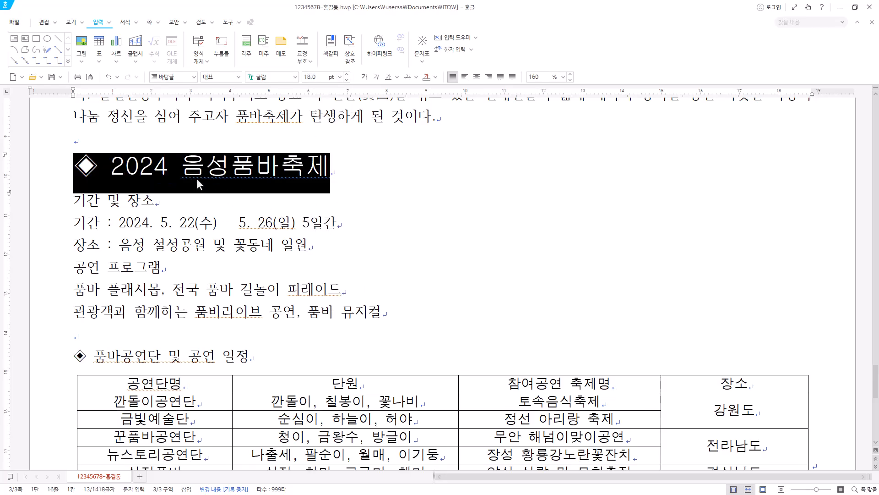
# Give the heading text 2024 음성품바축제, without its ◈ symbol, a white font colour and red shading.
pyautogui.click(182, 171)
pyautogui.moveTo(114, 170); pyautogui.dragTo(336, 170)
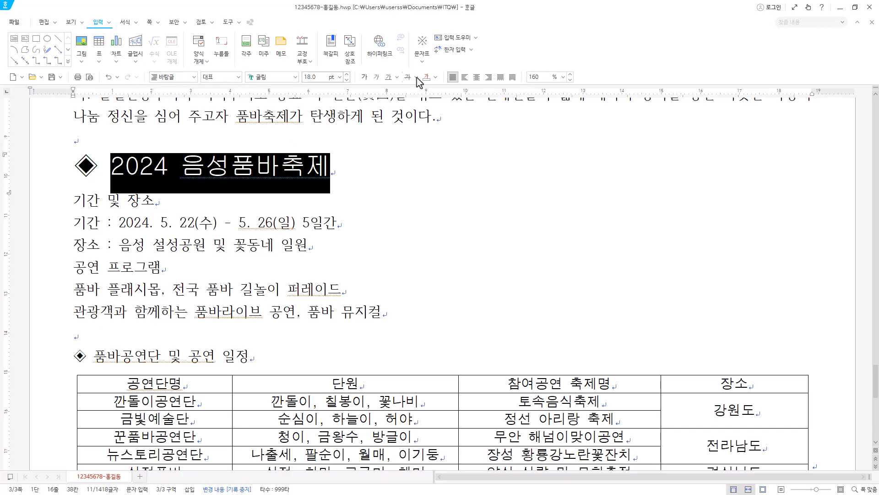
pyautogui.rightClick(284, 175)
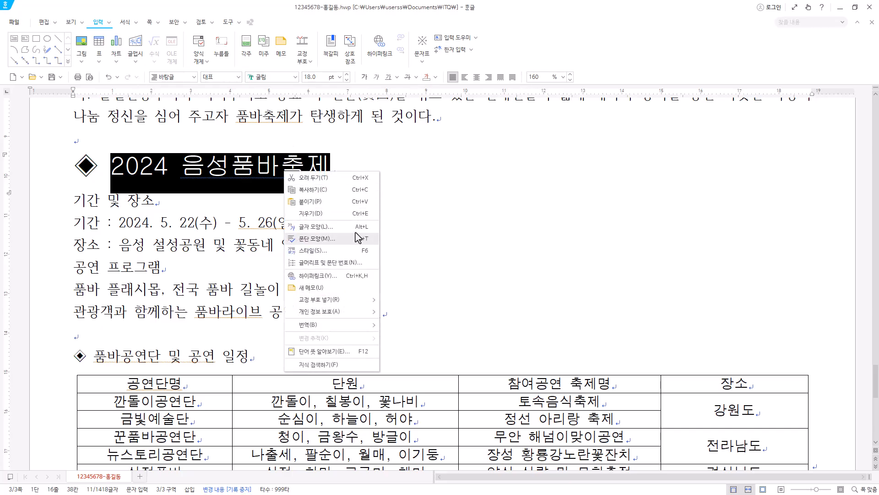
pyautogui.click(359, 229)
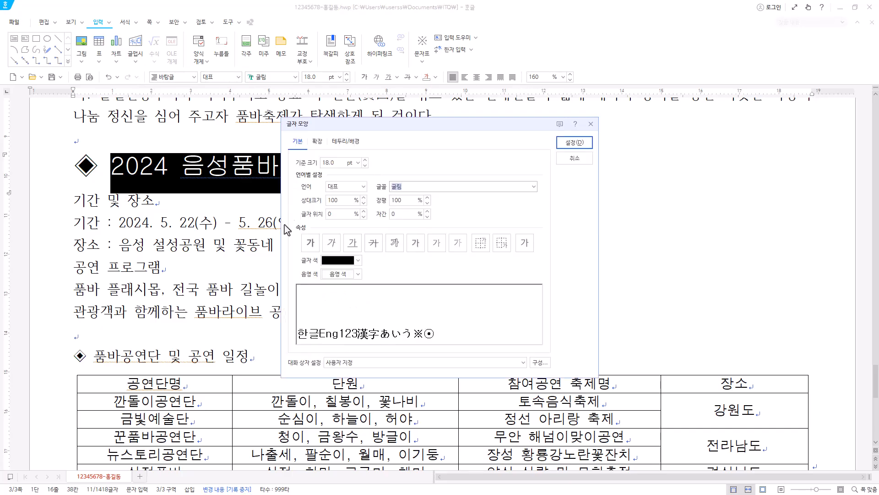
pyautogui.click(348, 261)
pyautogui.click(329, 291)
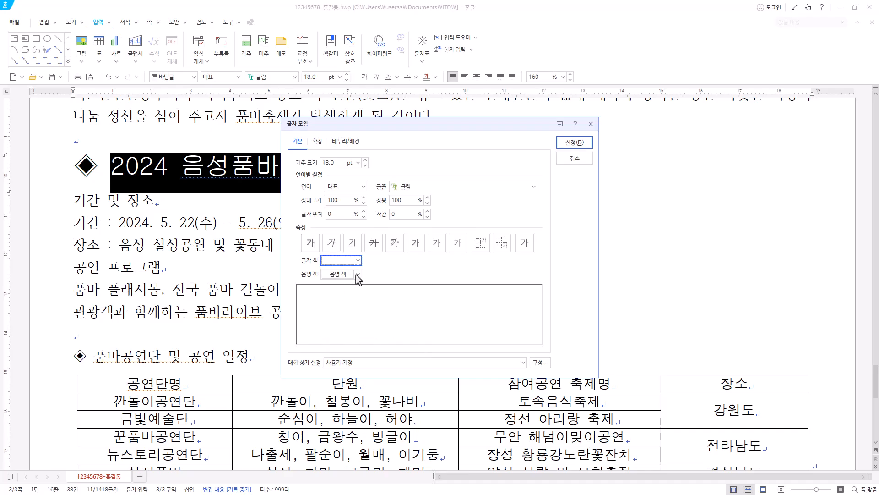
pyautogui.click(347, 274)
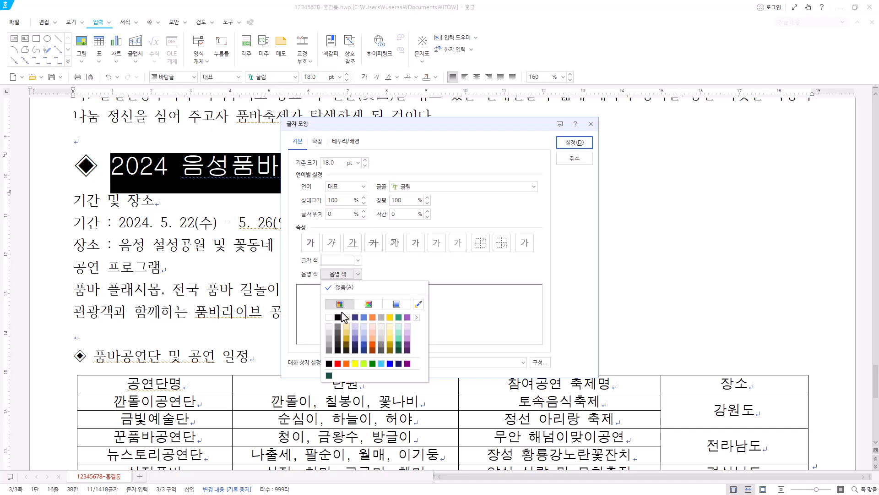
pyautogui.click(337, 364)
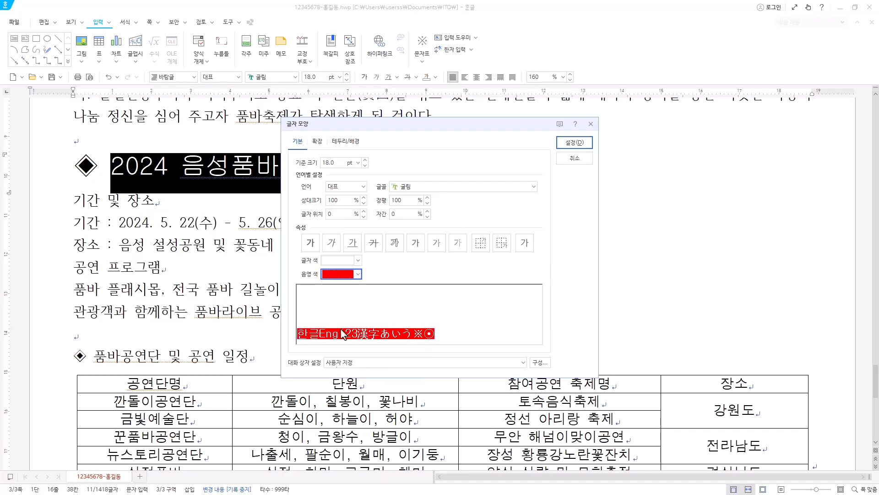
pyautogui.click(574, 143)
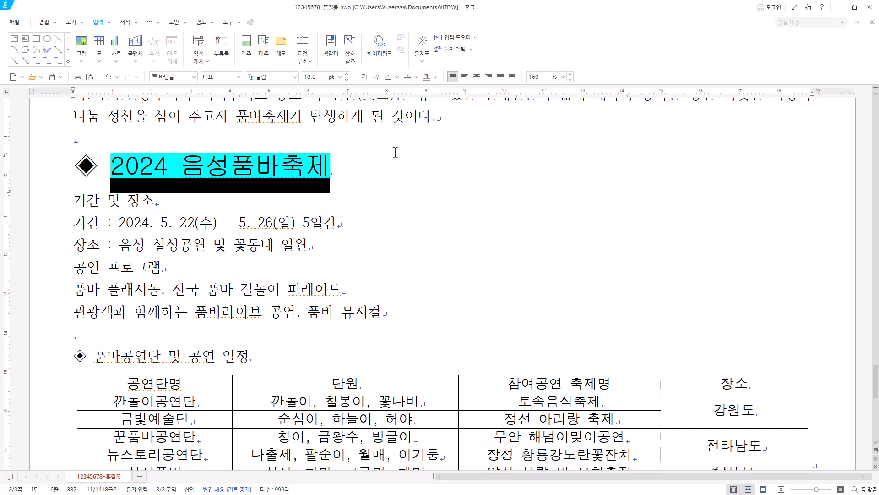
# Set the line spacing of the six lines from 기간 및 장소 to 품바 뮤지컬 to 180%.
pyautogui.scroll(-2, 76, 139)
pyautogui.click(77, 139)
pyautogui.moveTo(77, 138); pyautogui.dragTo(411, 247)
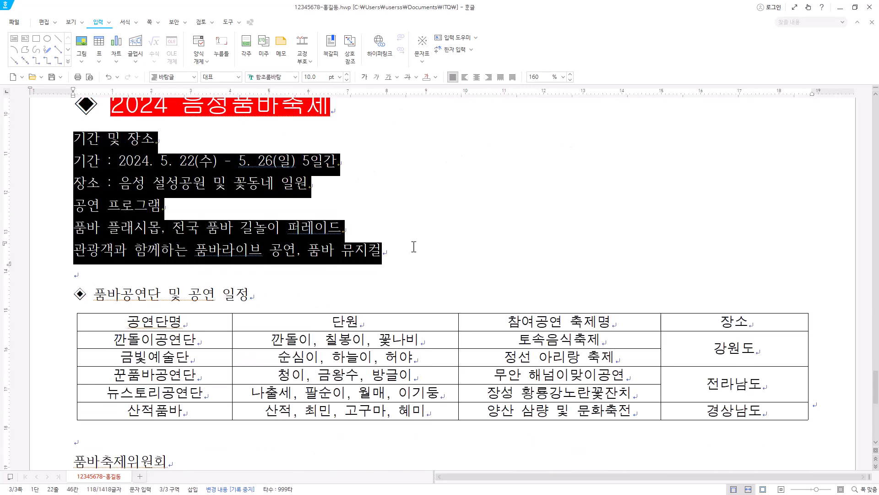
pyautogui.rightClick(191, 182)
pyautogui.press('Escape')
pyautogui.click(563, 77)
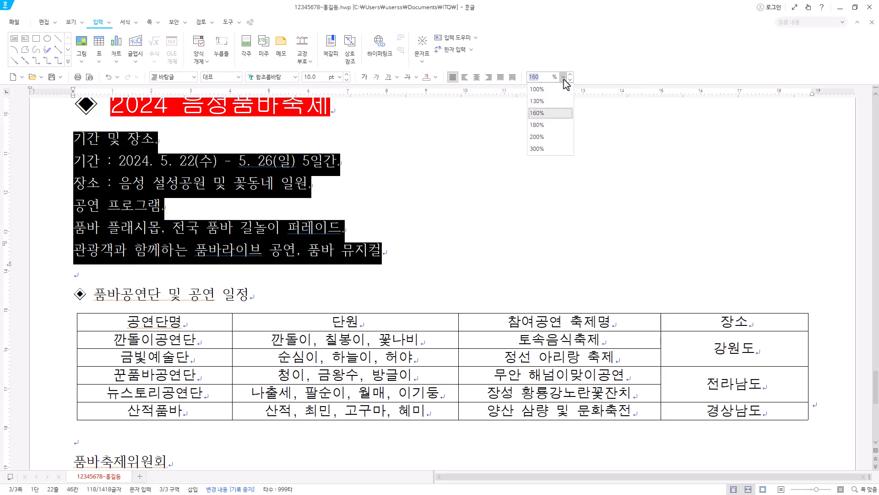
pyautogui.click(556, 127)
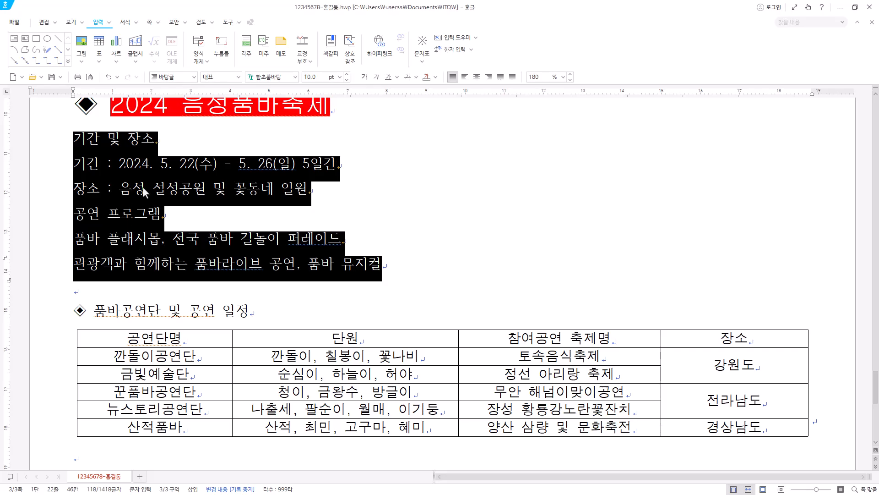
# Choose the 가) a) (1) (가) paragraph numbering for these lines and customise level 1 with a 20 pt width adjustment and right (오른쪽) alignment.
pyautogui.rightClick(143, 189)
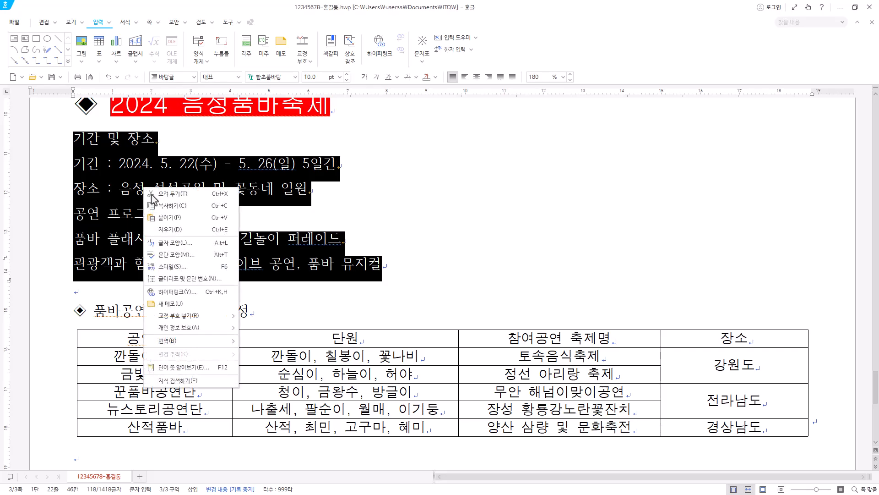
pyautogui.click(214, 280)
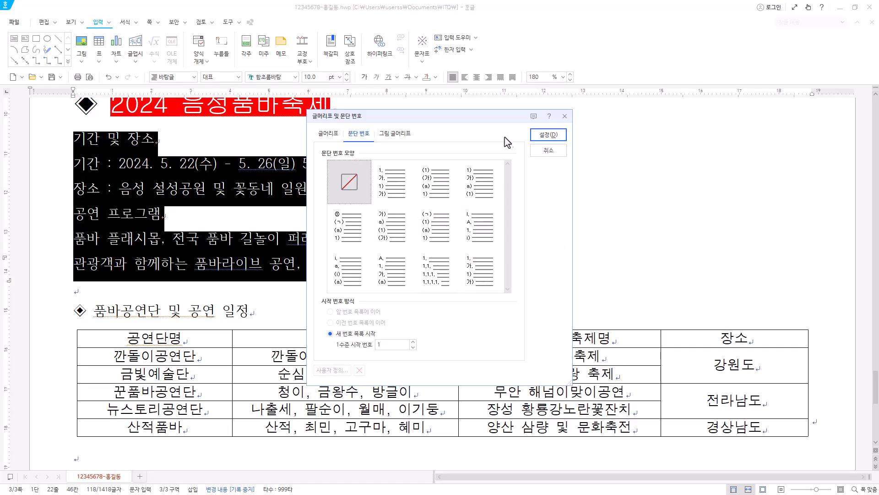
pyautogui.click(404, 229)
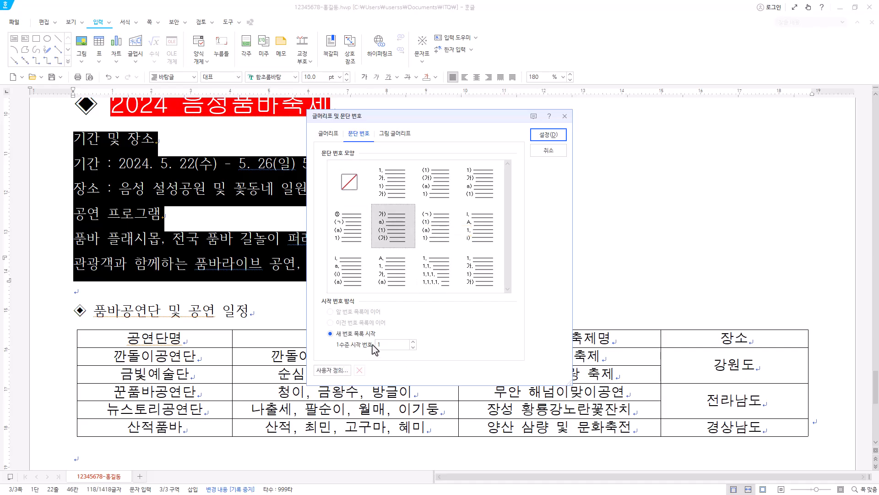
pyautogui.click(333, 370)
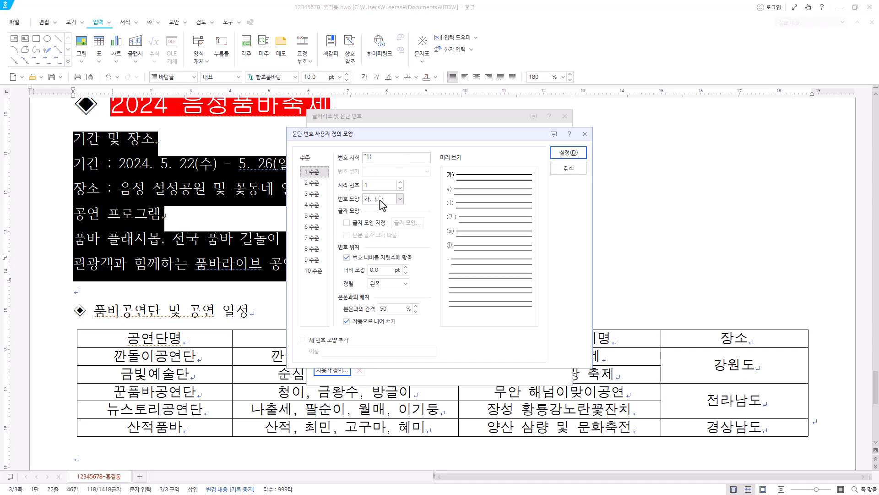
pyautogui.click(383, 269)
pyautogui.write('20')
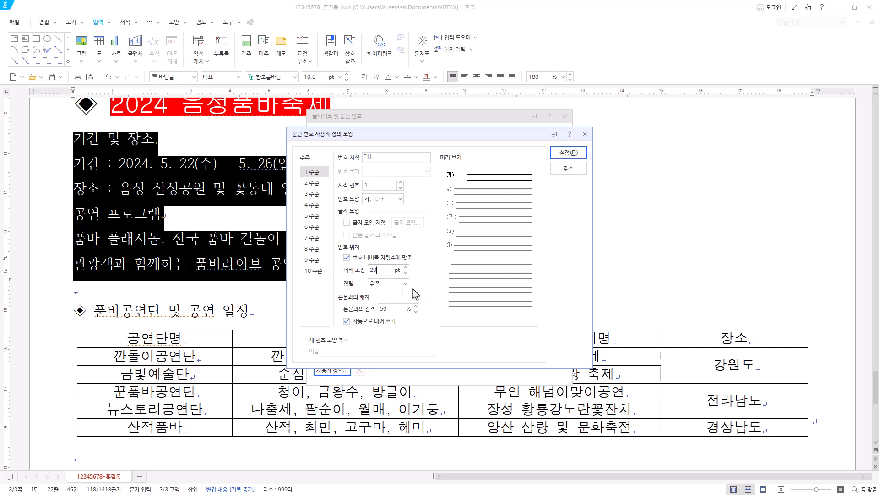
pyautogui.click(395, 286)
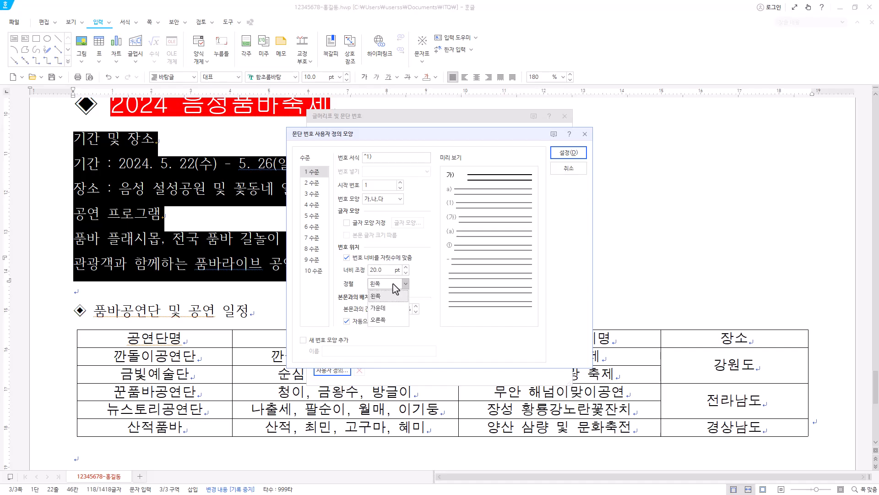
pyautogui.click(389, 317)
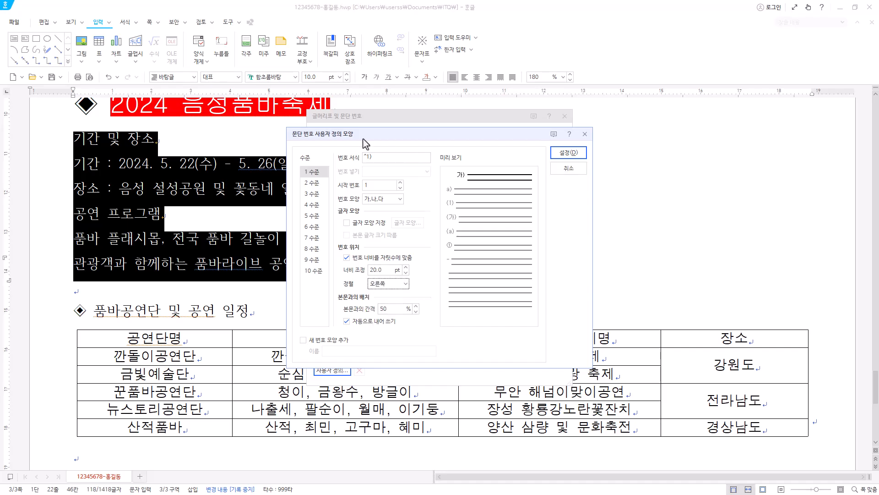
# Customise level 2 of the paragraph numbering with the 1,2,3 number shape and the number format ^2. ending in a period.
pyautogui.click(321, 183)
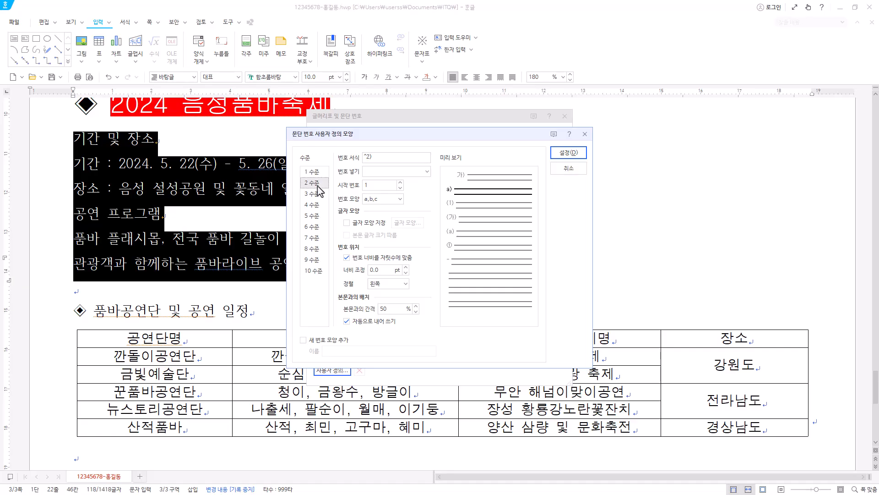
pyautogui.click(389, 208)
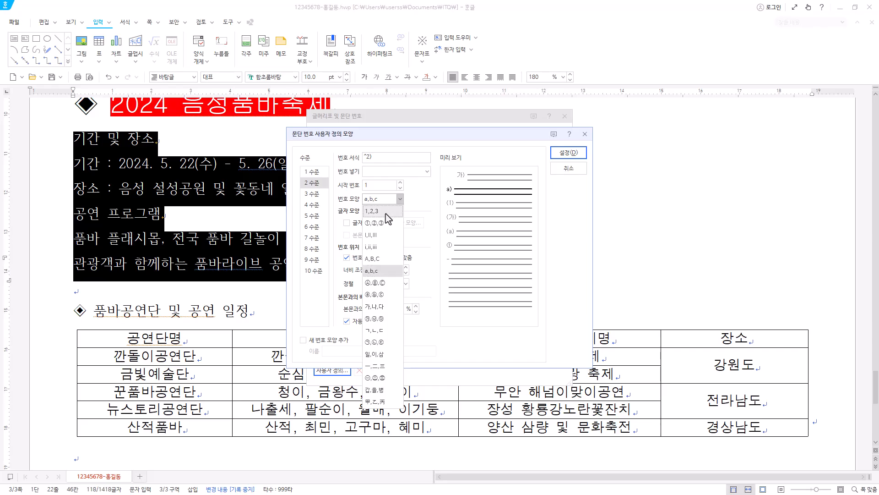
pyautogui.click(389, 211)
pyautogui.click(388, 157)
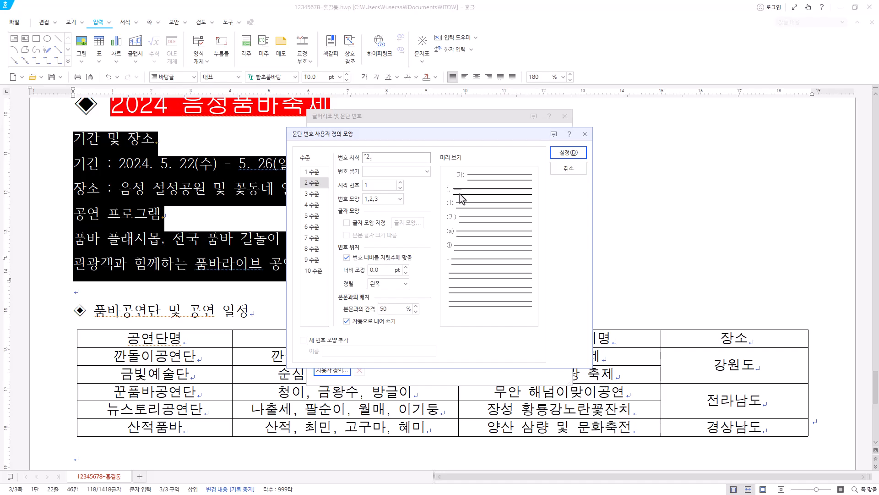
# Give level 2 a 30 pt width adjustment and right (오른쪽) alignment, and apply the custom numbering to the selected lines.
pyautogui.click(381, 269)
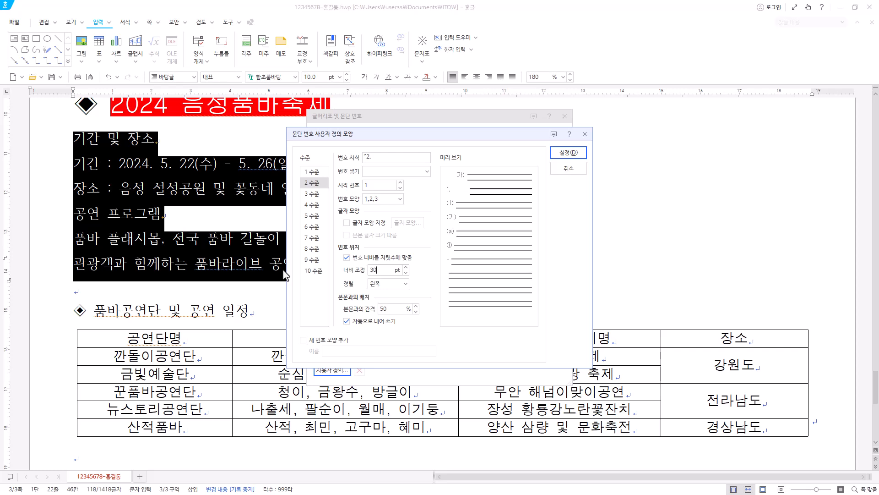
pyautogui.write('30')
pyautogui.click(397, 283)
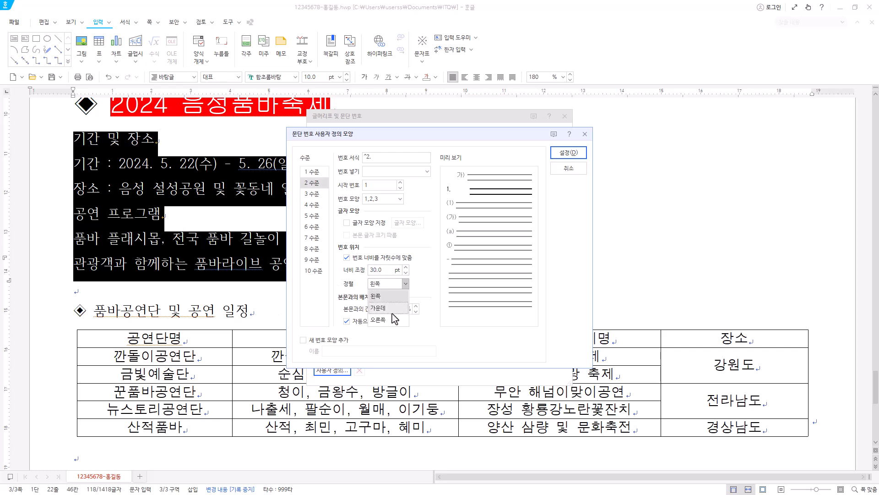
pyautogui.click(392, 319)
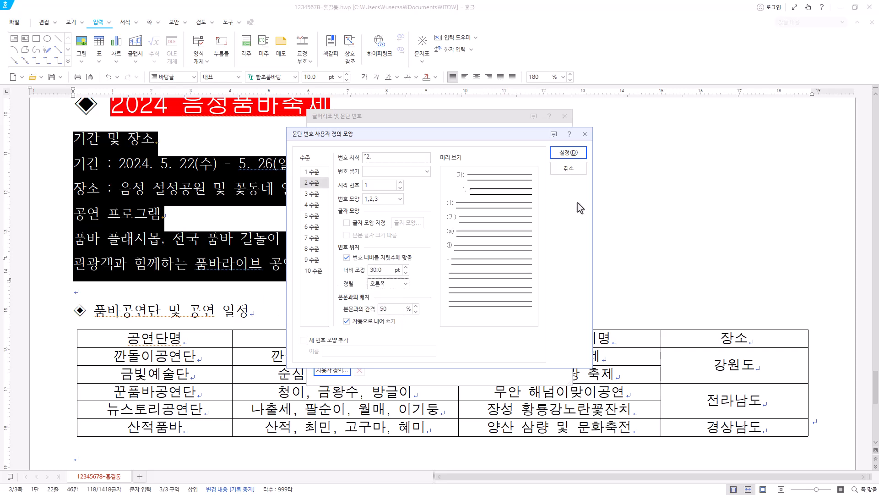
pyautogui.click(576, 158)
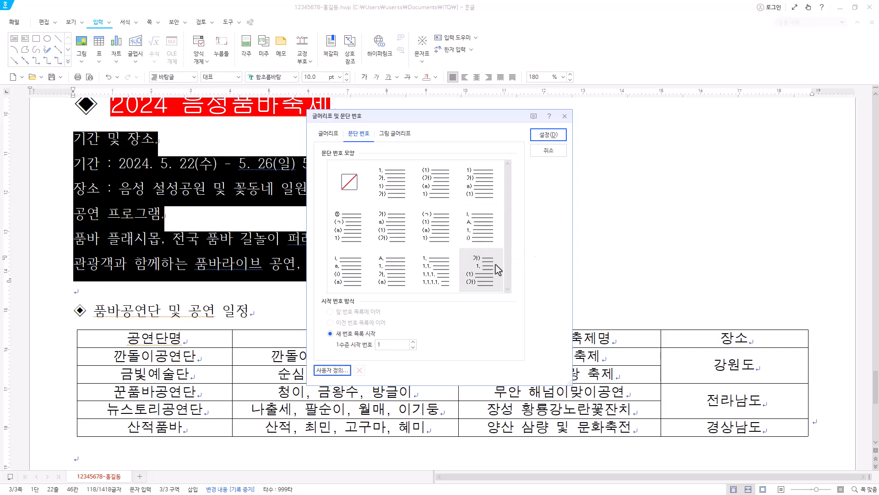
pyautogui.click(561, 138)
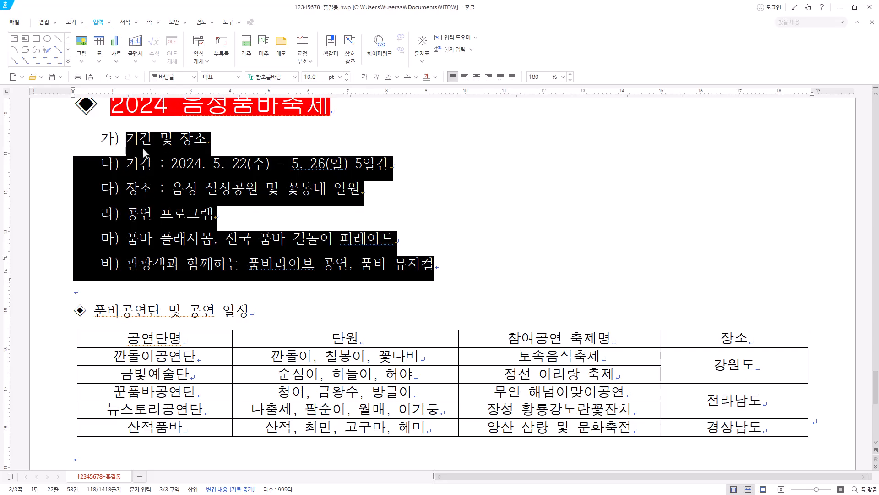
# Lower the two lines under 기간 및 장소 and the two lines under 공연 프로그램 by one numbering level.
pyautogui.click(156, 161)
pyautogui.moveTo(99, 161); pyautogui.dragTo(477, 186)
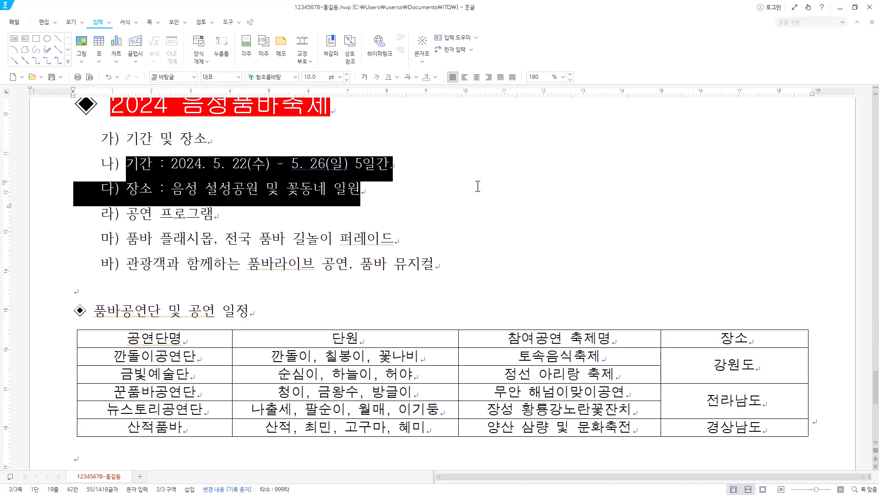
pyautogui.click(126, 23)
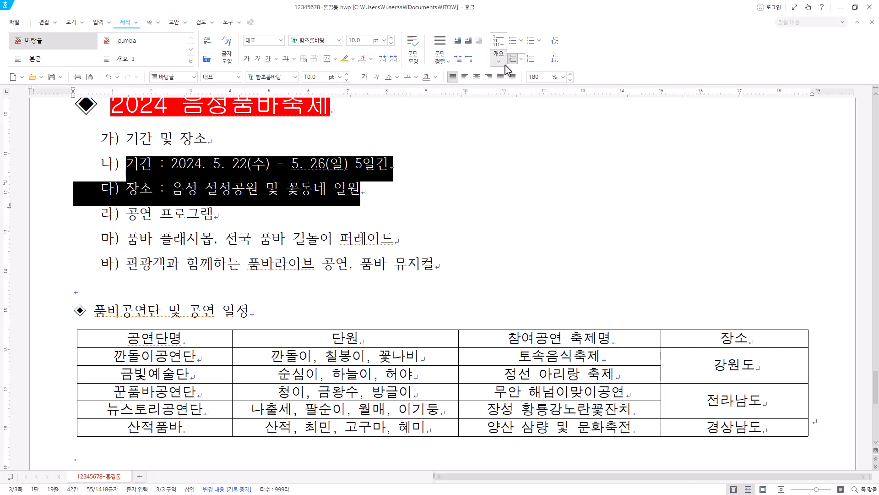
pyautogui.click(554, 59)
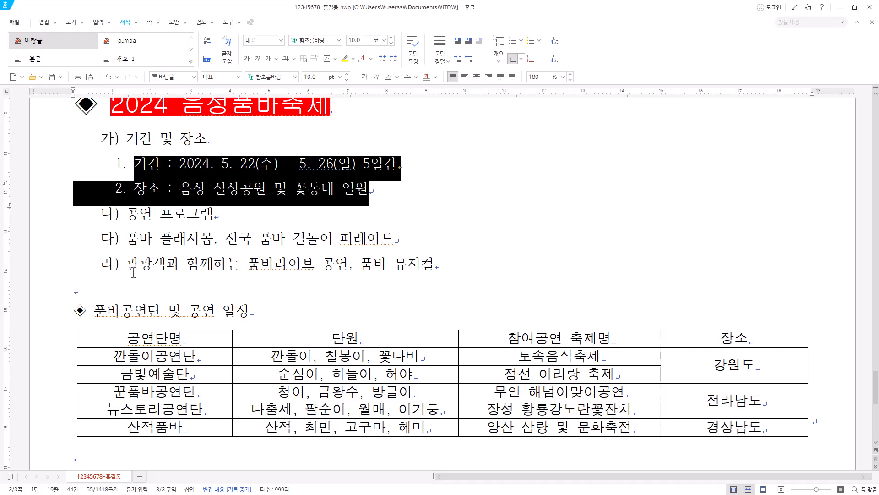
pyautogui.moveTo(117, 239); pyautogui.dragTo(479, 261)
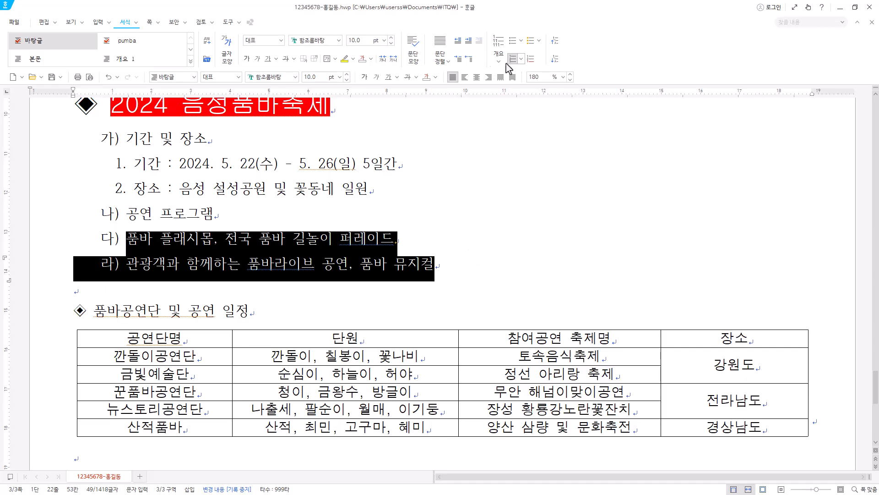
pyautogui.click(555, 58)
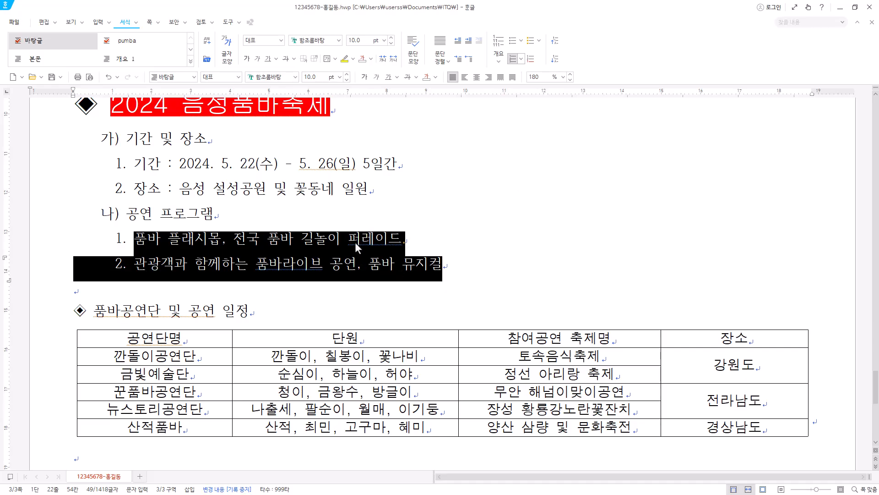
pyautogui.moveTo(121, 138); pyautogui.dragTo(463, 258)
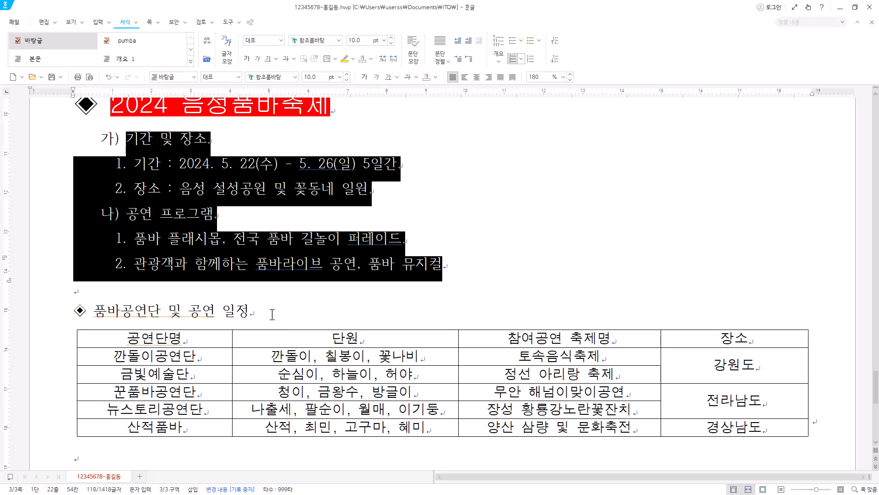
# Format the heading ◈ 품바공연단 및 공연 일정 in the 굴림 font at 18 pt italic.
pyautogui.moveTo(272, 314); pyautogui.dragTo(57, 312)
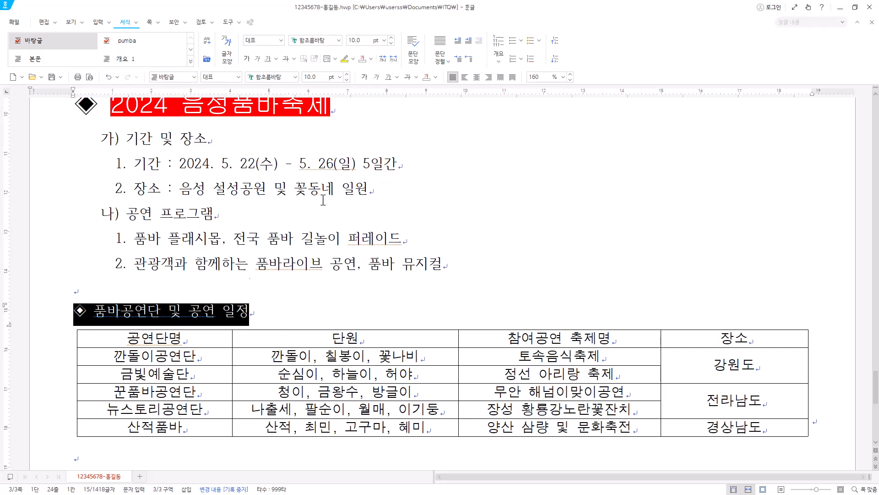
pyautogui.click(294, 78)
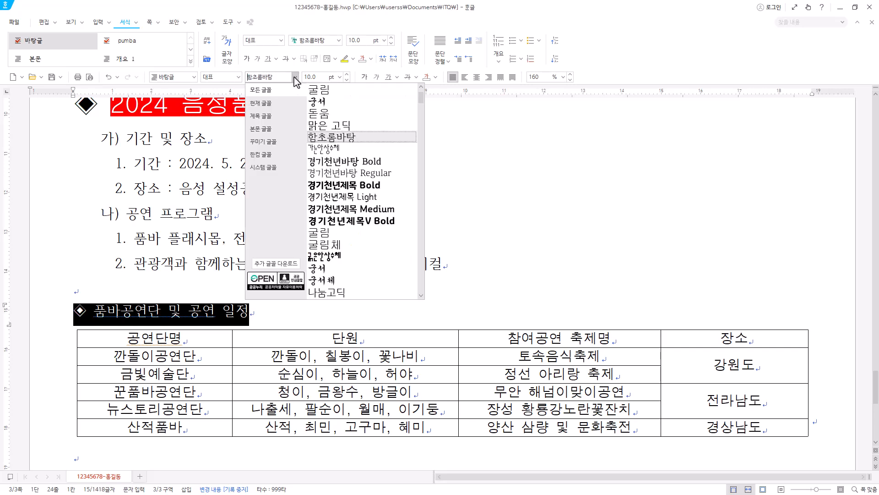
pyautogui.click(320, 92)
pyautogui.click(341, 78)
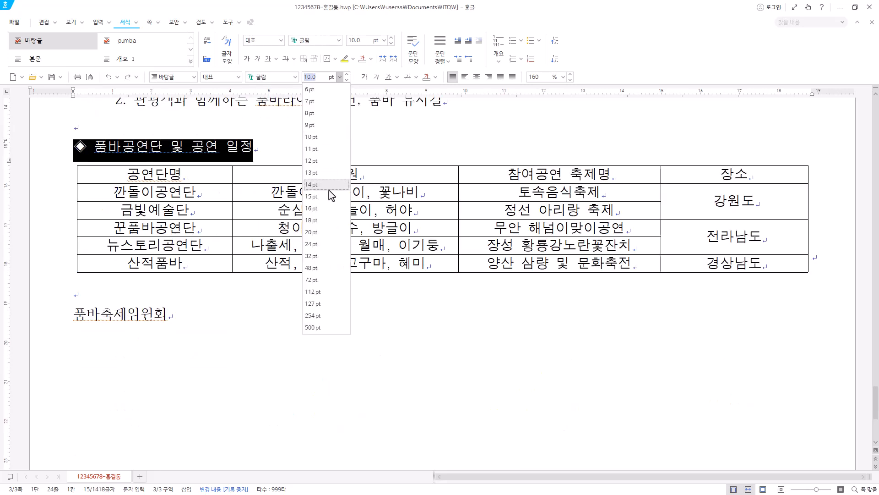
pyautogui.click(325, 227)
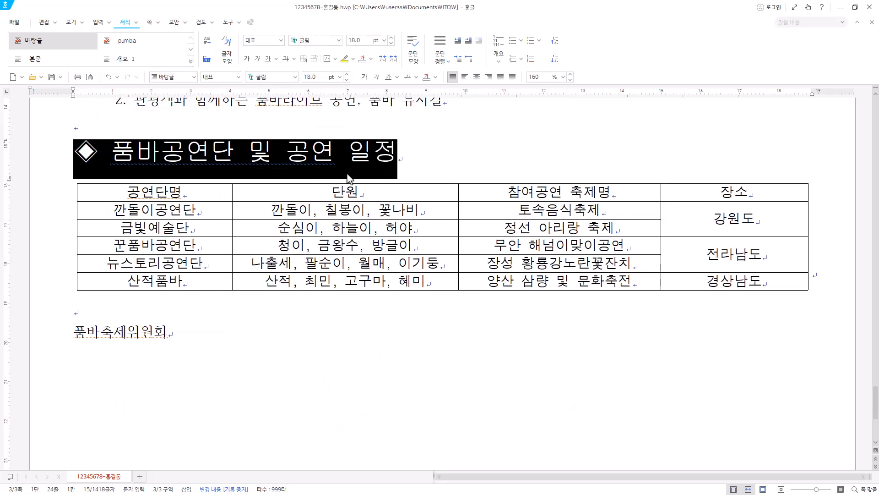
pyautogui.click(377, 77)
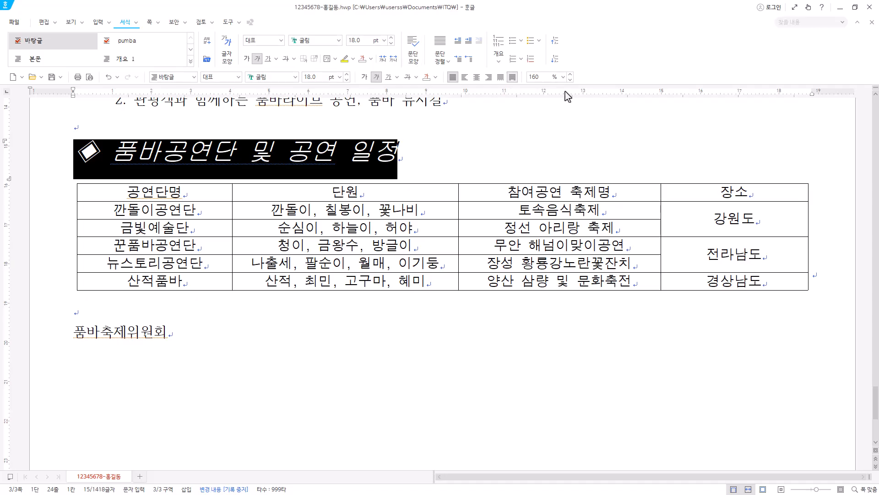
# Add hollow-circle emphasis marks above the word 품바 in the heading 품바공연단 및 공연 일정.
pyautogui.moveTo(111, 151); pyautogui.dragTo(158, 155)
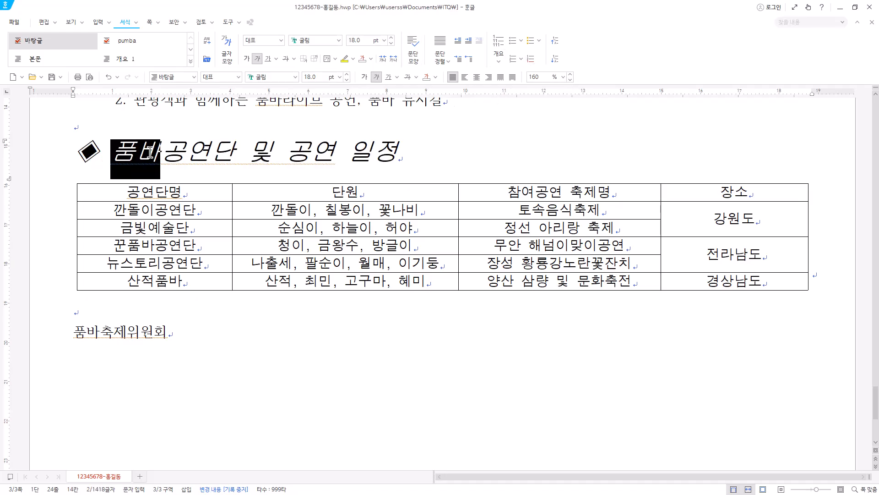
pyautogui.rightClick(151, 152)
pyautogui.click(186, 211)
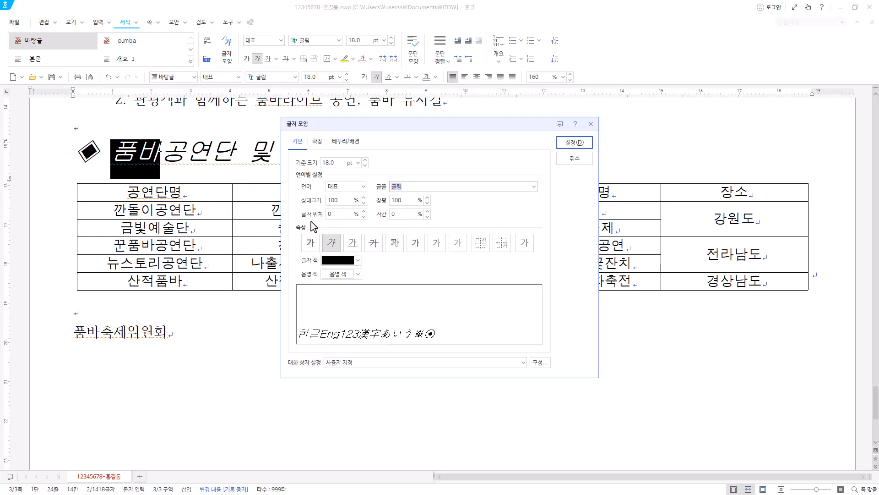
pyautogui.click(317, 142)
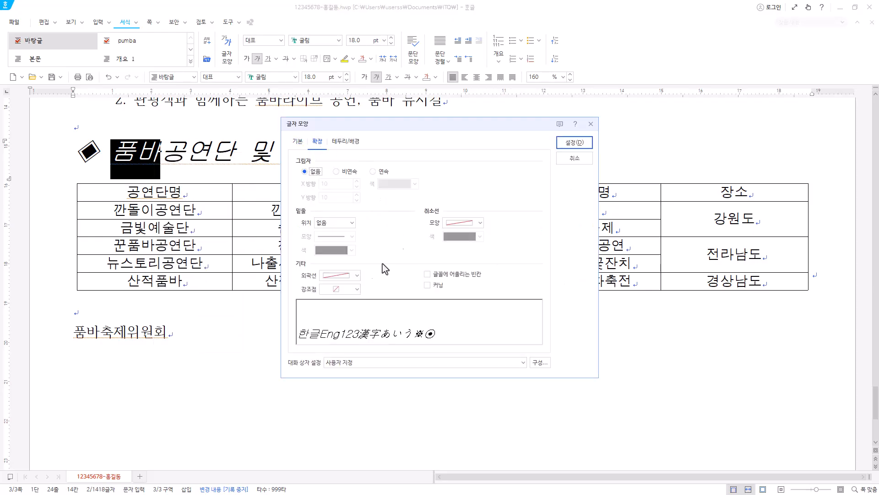
pyautogui.click(357, 289)
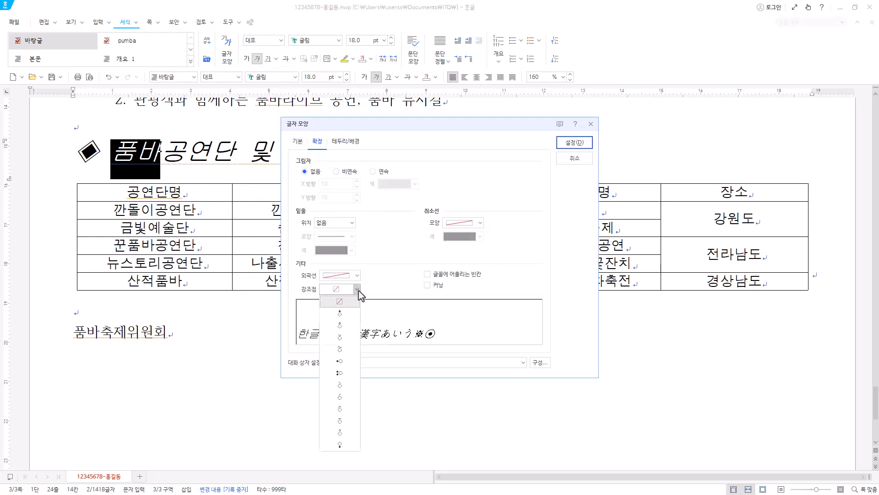
pyautogui.click(356, 328)
pyautogui.click(589, 142)
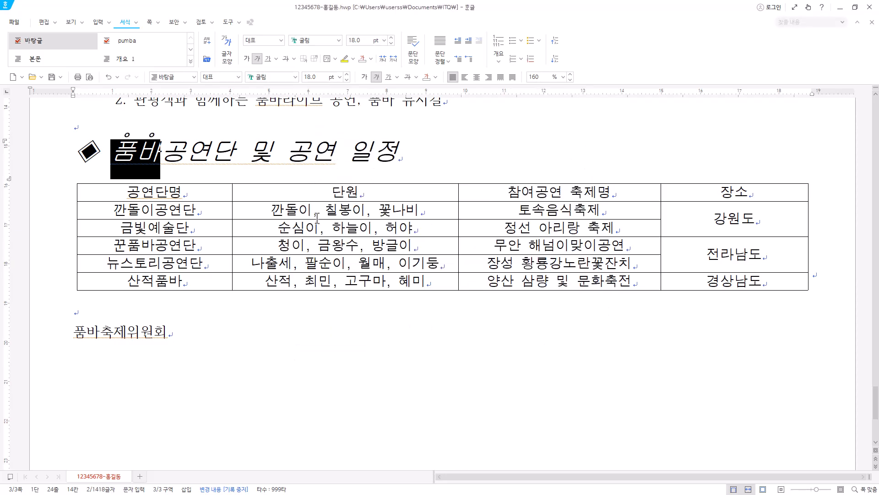
# Add the same hollow-circle emphasis marks above the words 공연 일정 at the end of the heading.
pyautogui.moveTo(286, 160); pyautogui.dragTo(388, 157)
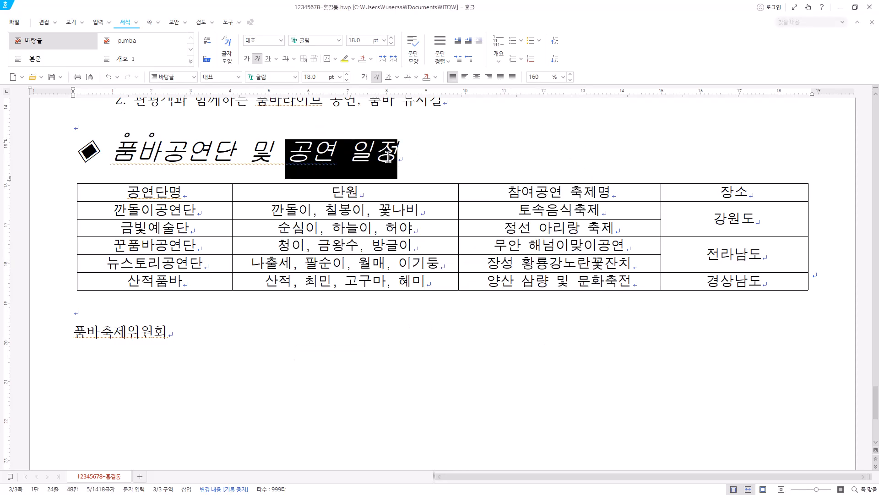
pyautogui.rightClick(387, 154)
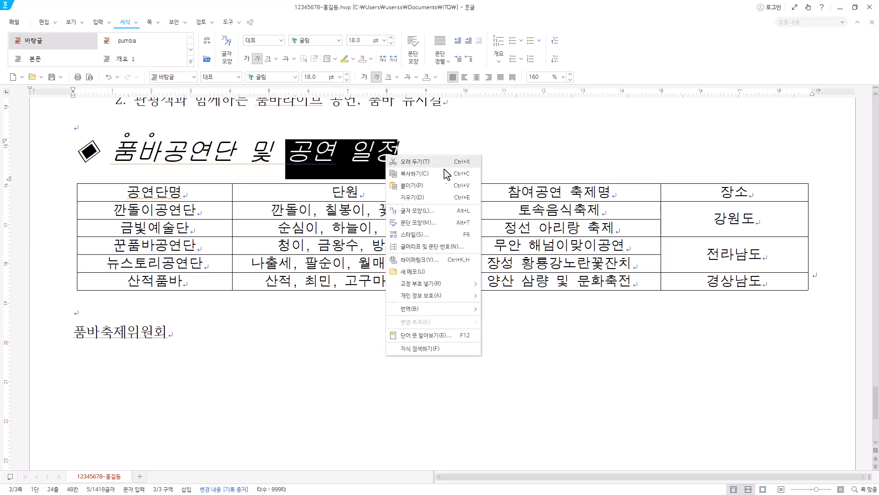
pyautogui.click(449, 213)
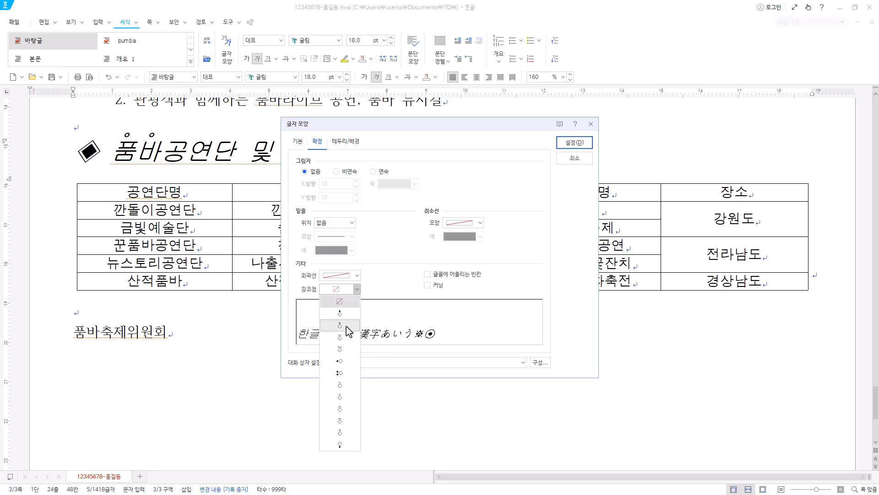
pyautogui.click(350, 326)
pyautogui.click(573, 142)
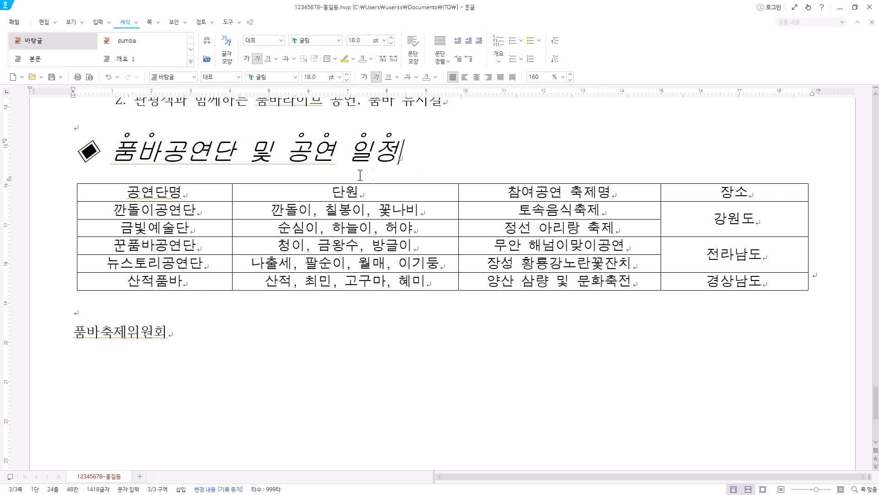
# Narrow the table's 공연단명 and 장소 columns and widen the 단원 and 참여공연 축제명 columns, keeping the overall table width.
pyautogui.click(167, 189)
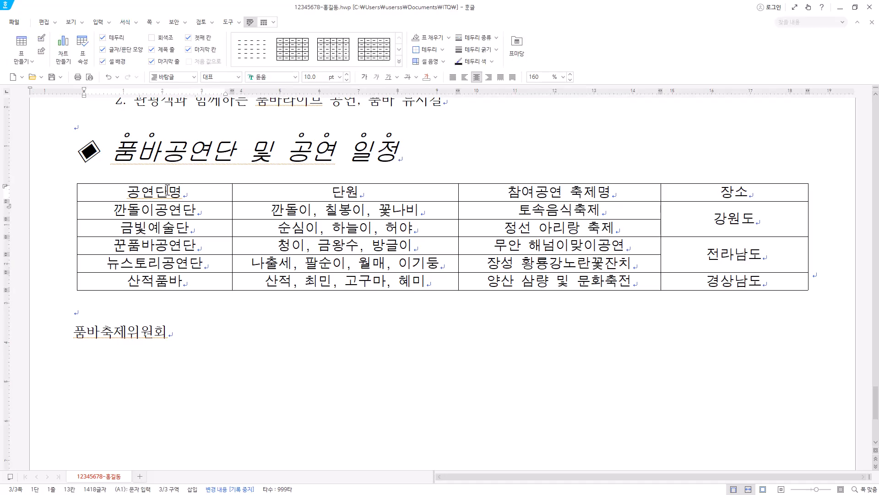
pyautogui.moveTo(167, 189); pyautogui.dragTo(732, 191)
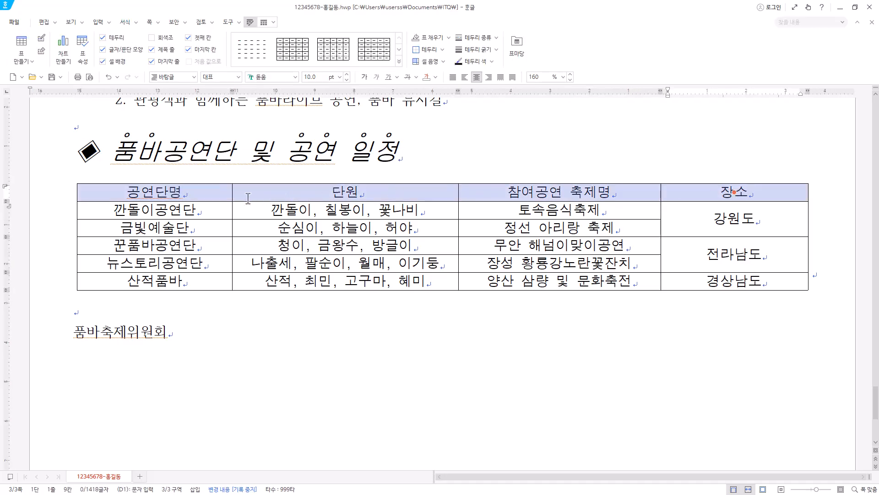
pyautogui.moveTo(222, 212); pyautogui.dragTo(213, 212)
pyautogui.press('Escape')
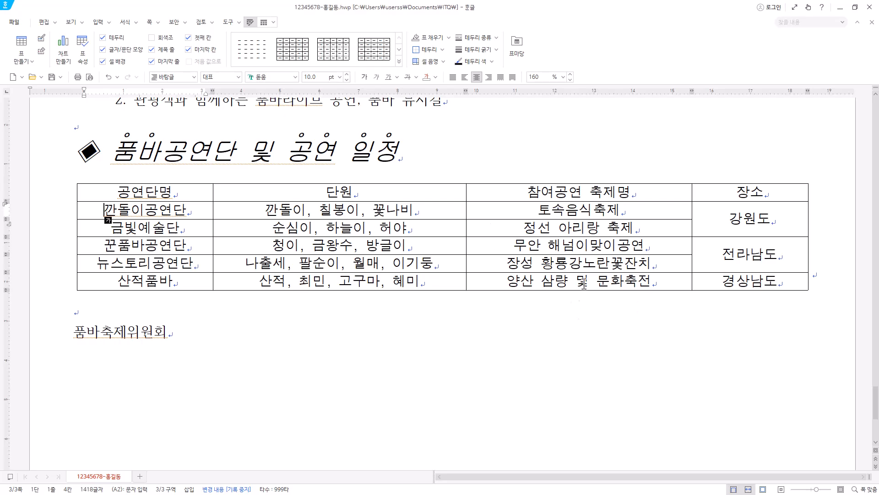
# Increase the height of all the table's rows evenly by three increments and check the fit on the page.
pyautogui.moveTo(174, 192); pyautogui.dragTo(737, 281)
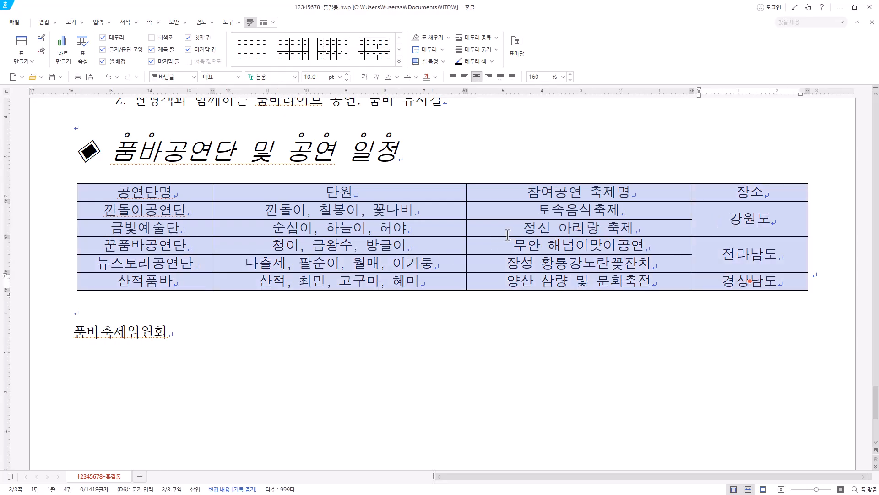
pyautogui.hotkey('ctrl', 'Down')
pyautogui.hotkey('ctrl', 'Down')
pyautogui.hotkey('ctrl', 'Down')
pyautogui.hotkey('ctrl', 'Down')
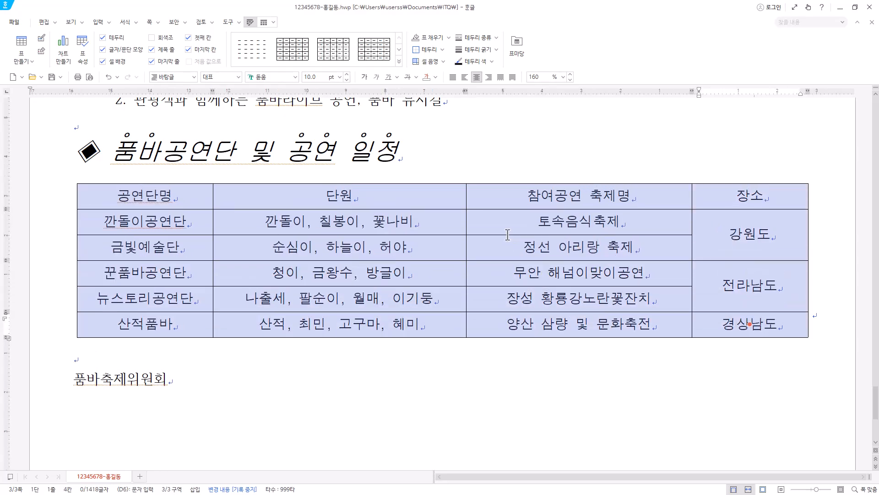
pyautogui.scroll(-3, 458, 424)
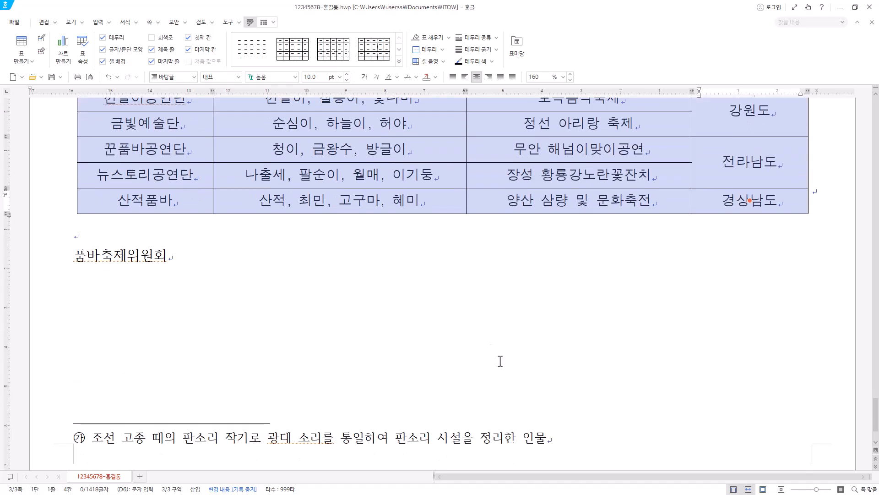
pyautogui.scroll(3, 510, 386)
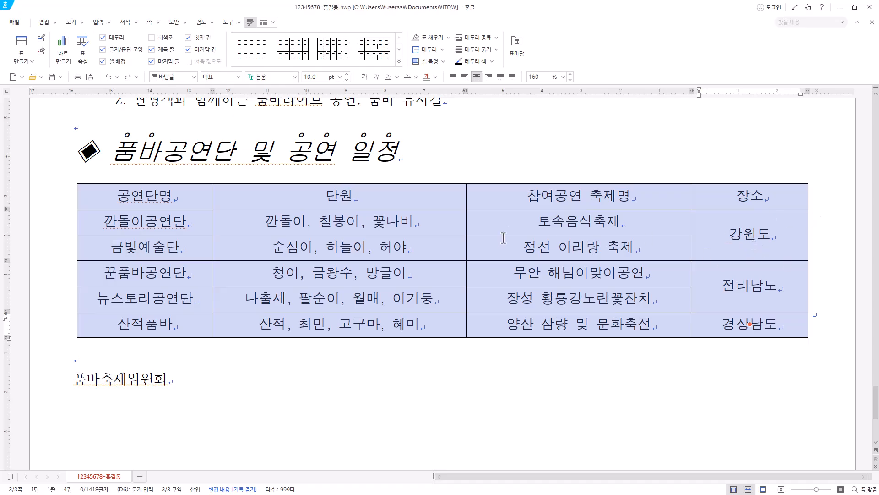
# Try making all the selected table cells equal in height and undo the change.
pyautogui.rightClick(533, 229)
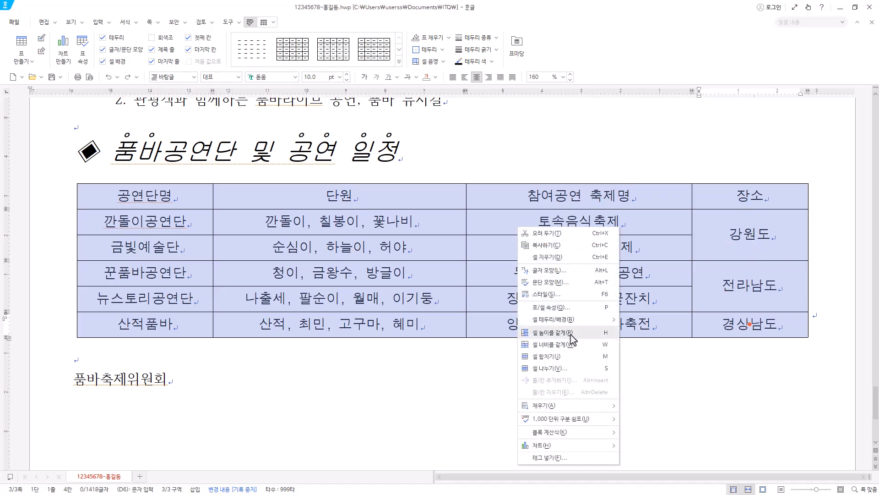
pyautogui.click(563, 333)
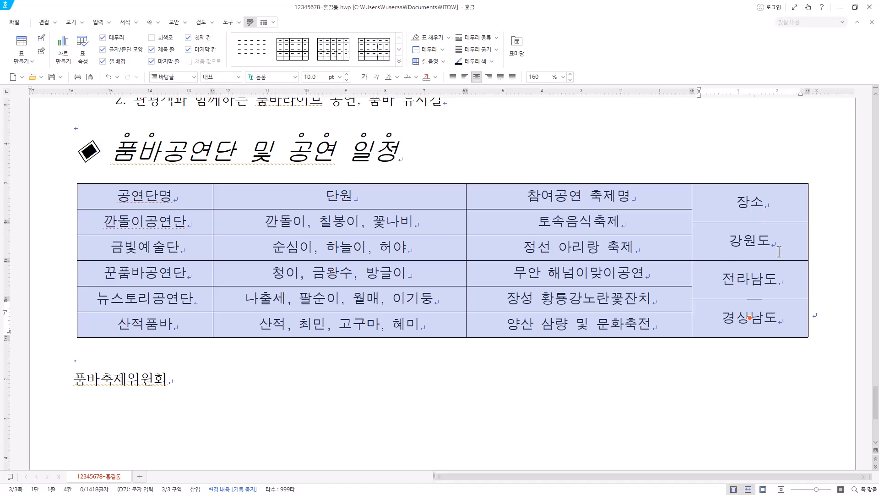
pyautogui.hotkey('ctrl', 'z')
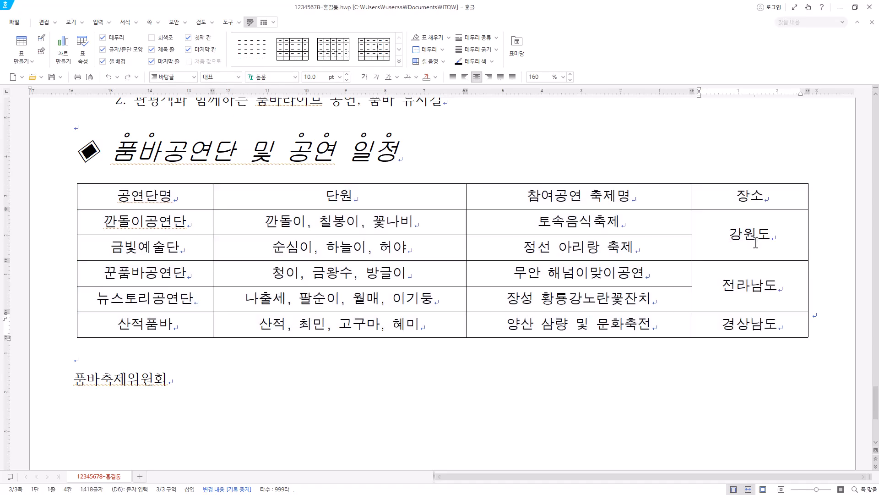
# Select the whole schedule table and check the font and font size of its text.
pyautogui.click(185, 198)
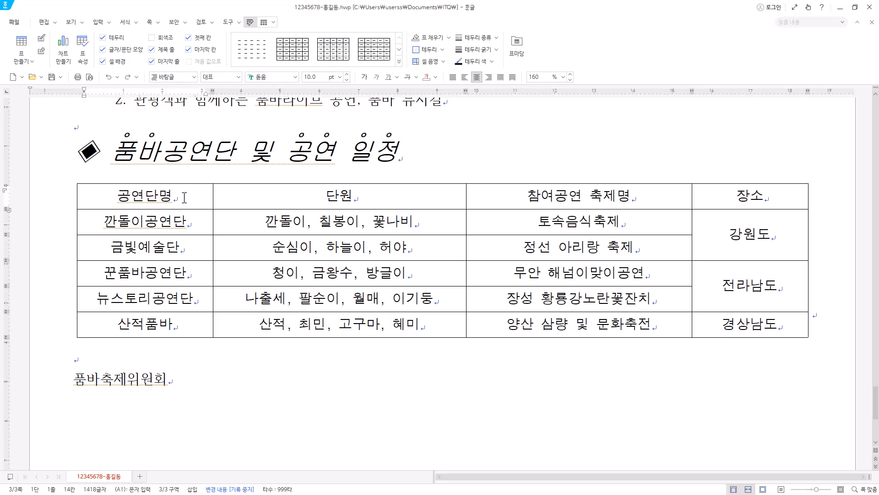
pyautogui.press('F5')
pyautogui.press('F5')
pyautogui.press('F5')
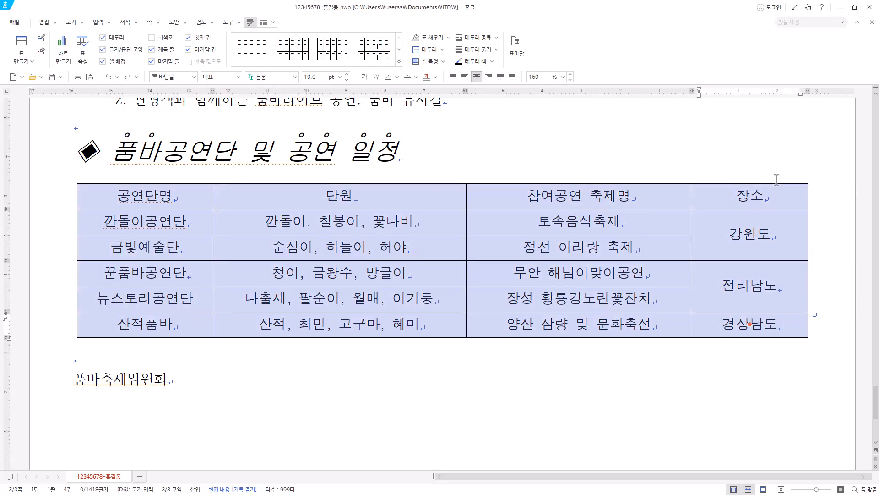
pyautogui.click(286, 77)
pyautogui.click(322, 77)
# Fill the table's header row with a gradient of type 가로 running from white to yellow (RGB 255,255,0).
pyautogui.moveTo(120, 201); pyautogui.dragTo(745, 196)
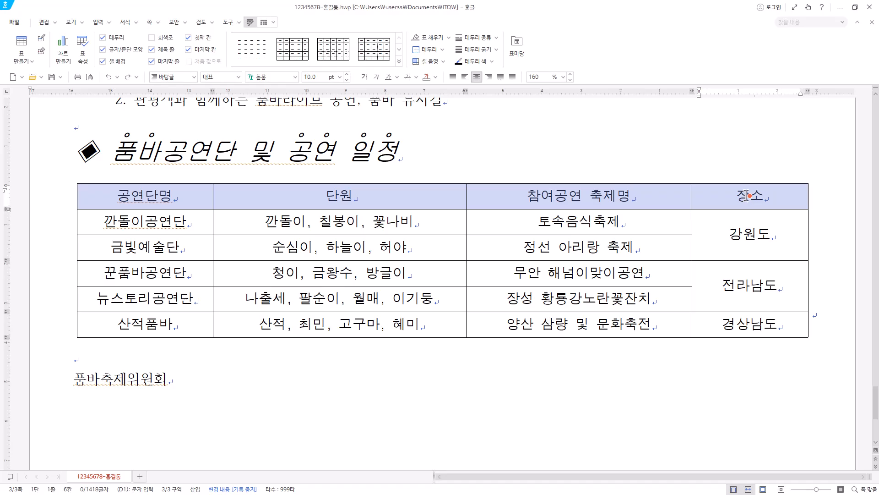
pyautogui.press('l')
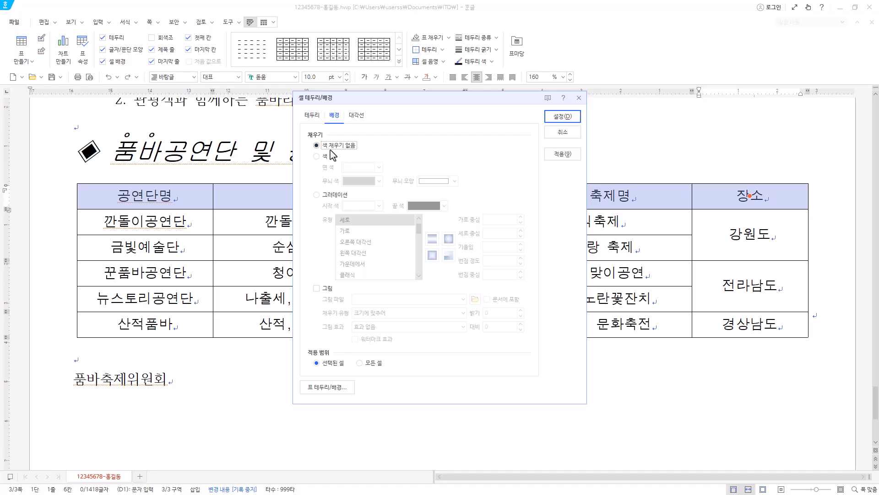
pyautogui.click(326, 194)
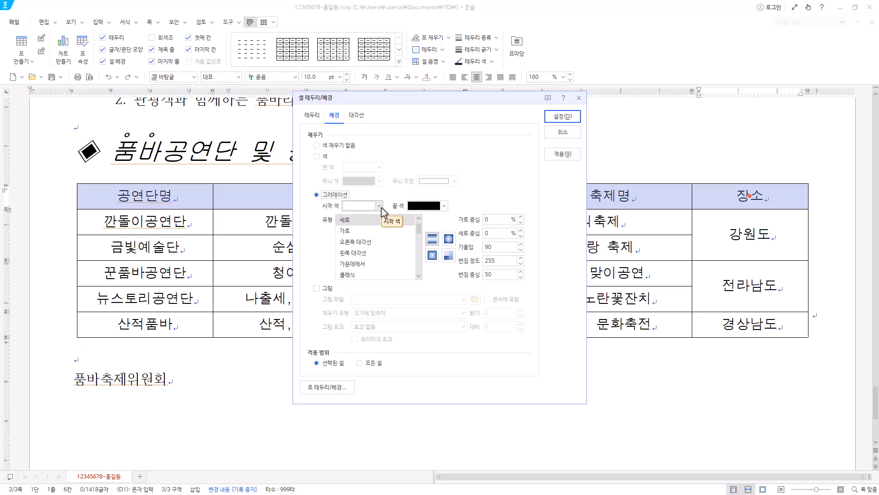
pyautogui.click(444, 206)
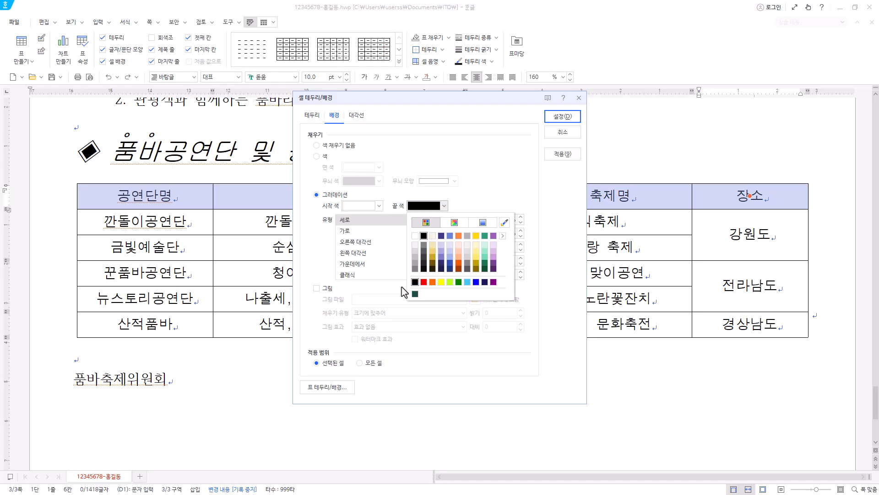
pyautogui.click(440, 282)
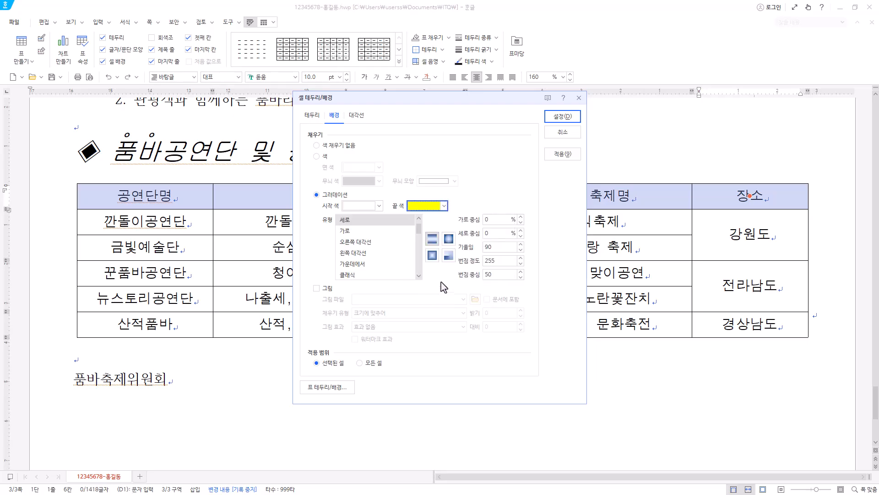
pyautogui.click(348, 232)
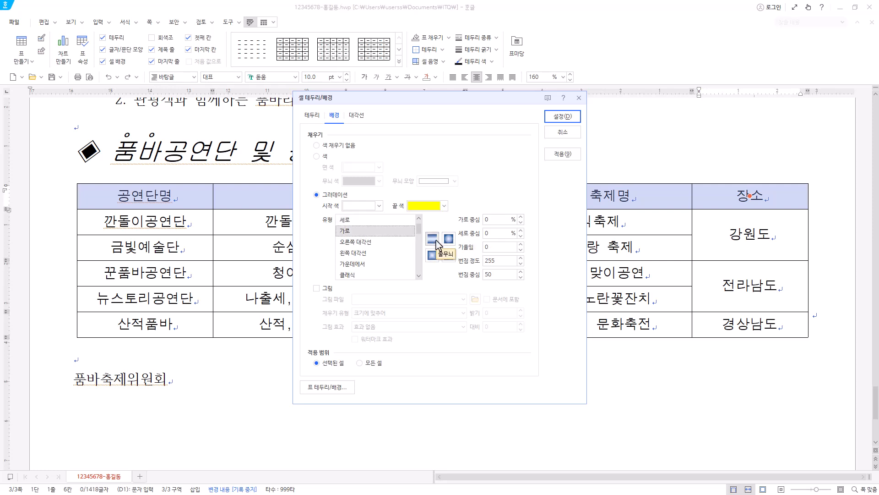
pyautogui.click(562, 117)
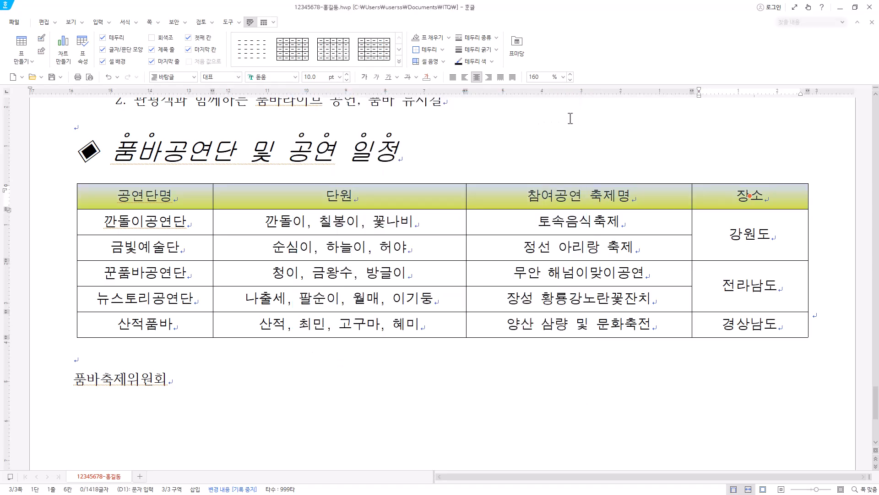
pyautogui.click(500, 224)
pyautogui.press('F5')
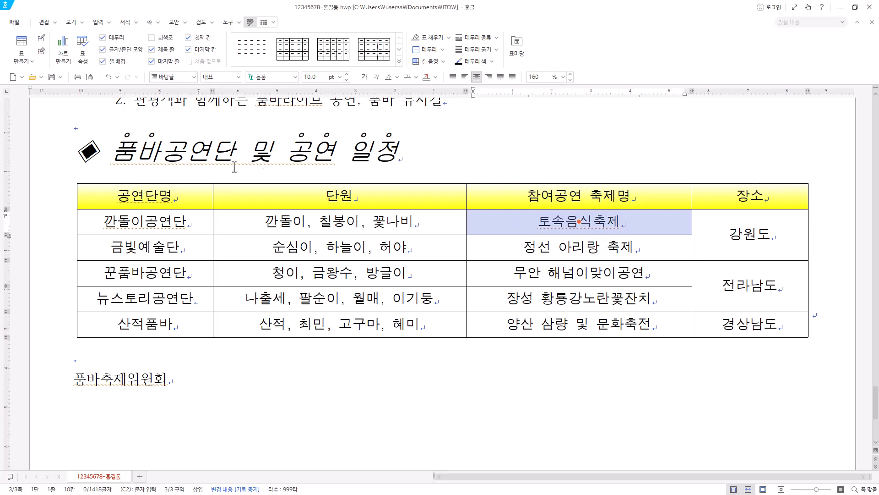
# Choose a 0.5 mm double line for the top and bottom outer borders of the whole table.
pyautogui.moveTo(140, 196); pyautogui.dragTo(761, 343)
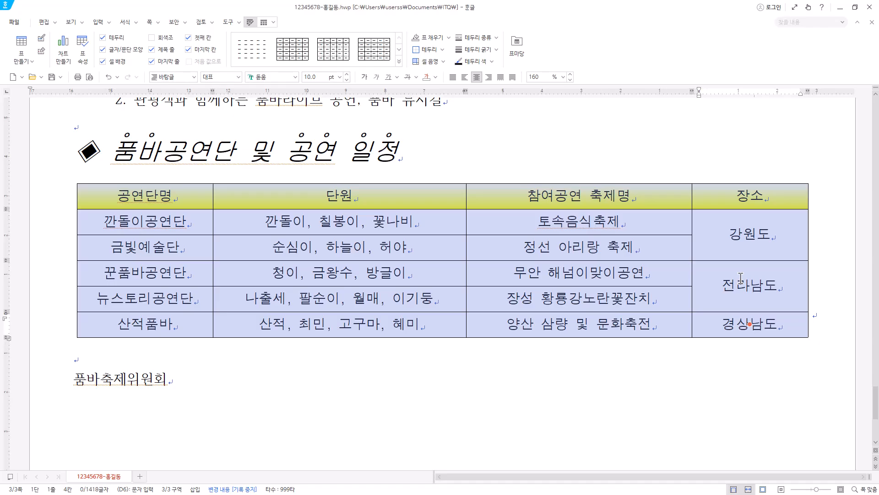
pyautogui.press('l')
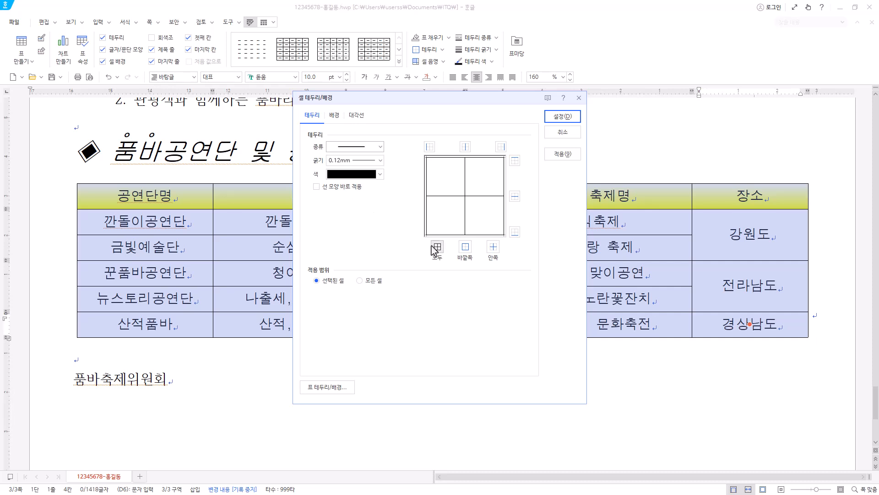
pyautogui.click(381, 146)
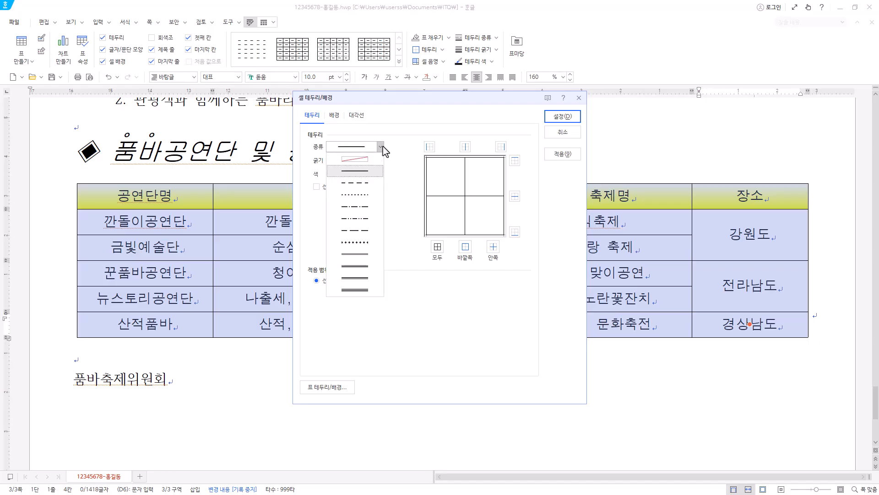
pyautogui.click(361, 254)
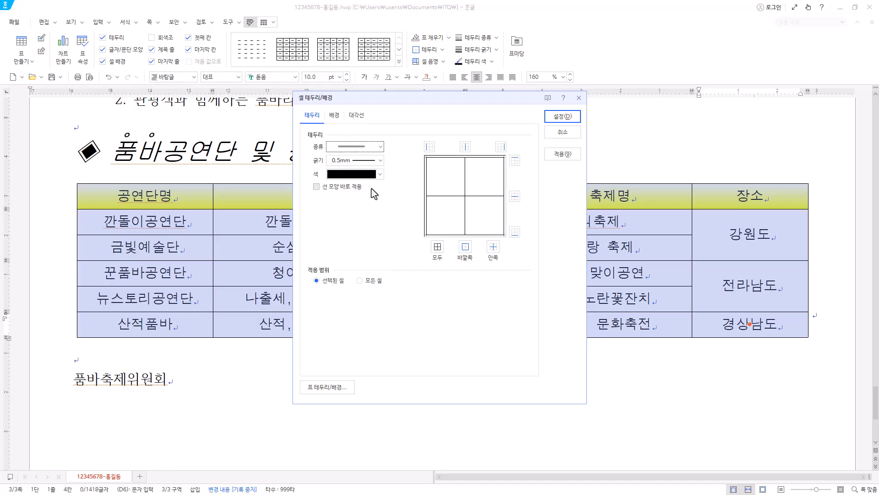
pyautogui.click(515, 161)
pyautogui.click(515, 232)
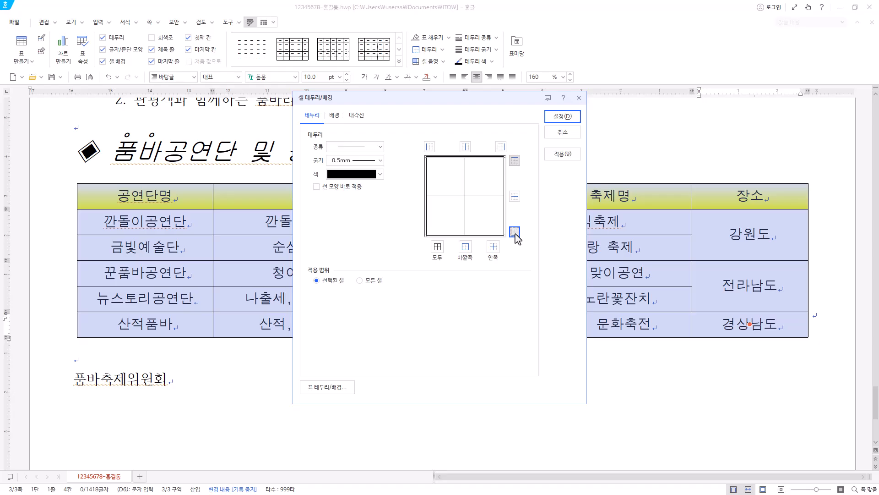
# Remove the table's left and right outer borders and apply the border settings.
pyautogui.click(380, 147)
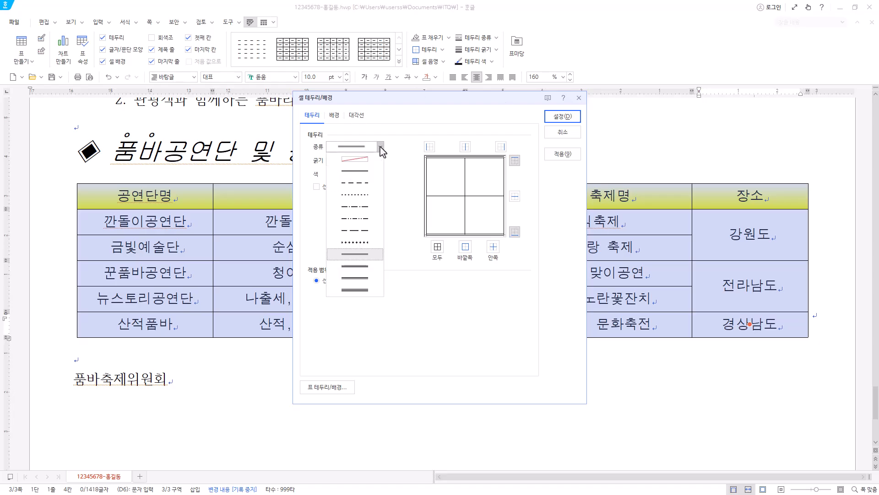
pyautogui.click(365, 160)
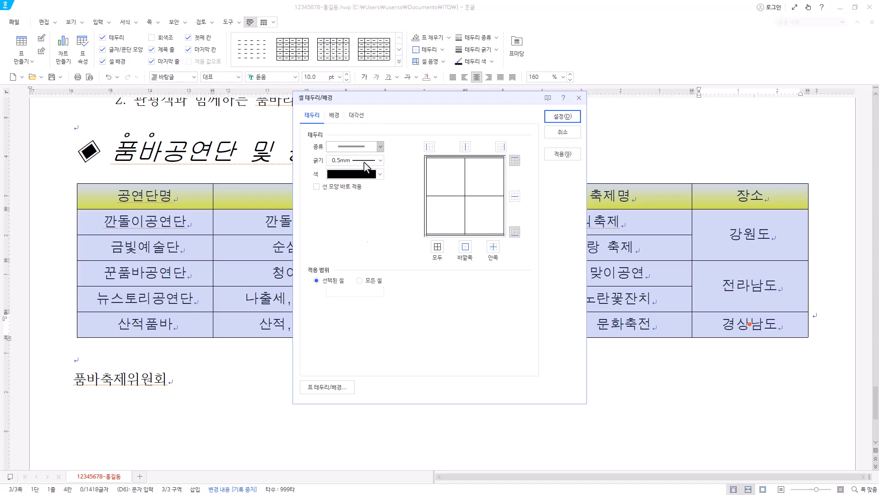
pyautogui.click(430, 147)
pyautogui.click(502, 147)
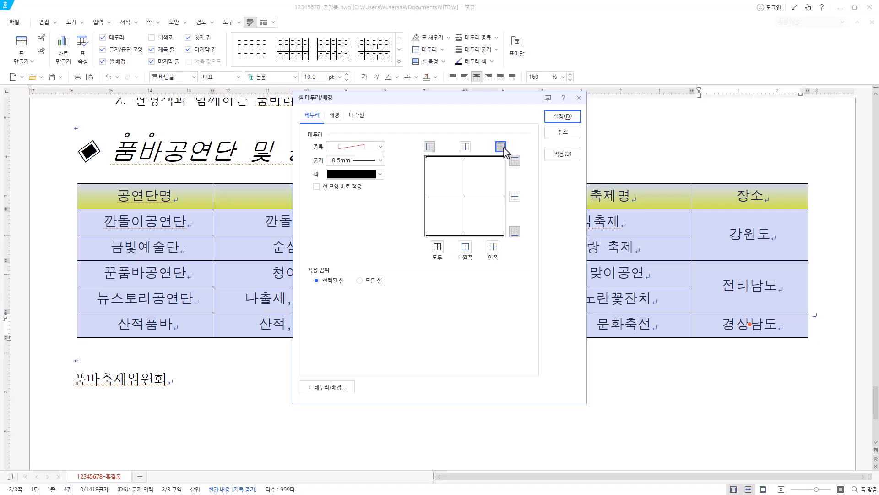
pyautogui.click(570, 120)
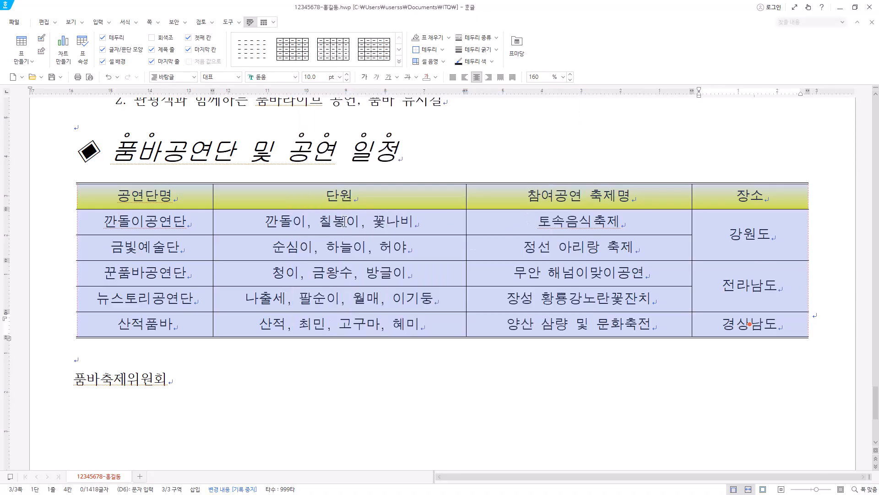
# Give the table's header row a 0.5 mm double line as its bottom border.
pyautogui.moveTo(158, 202); pyautogui.dragTo(759, 181)
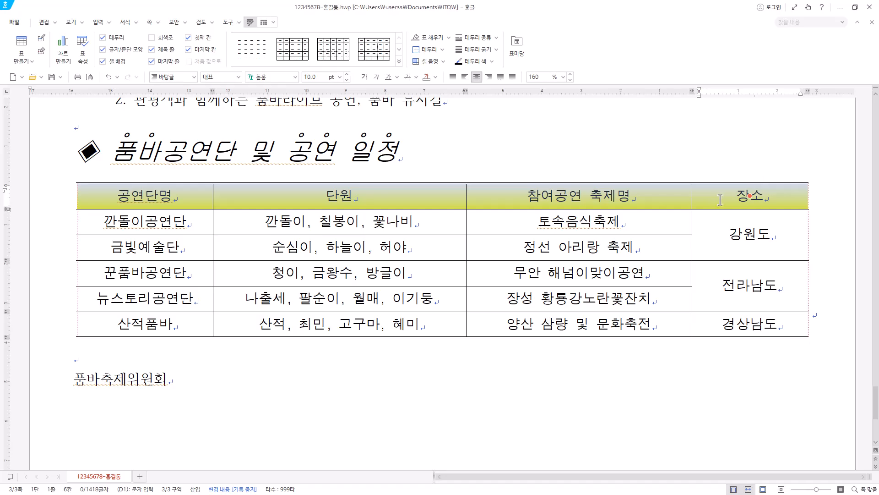
pyautogui.press('l')
pyautogui.click(380, 147)
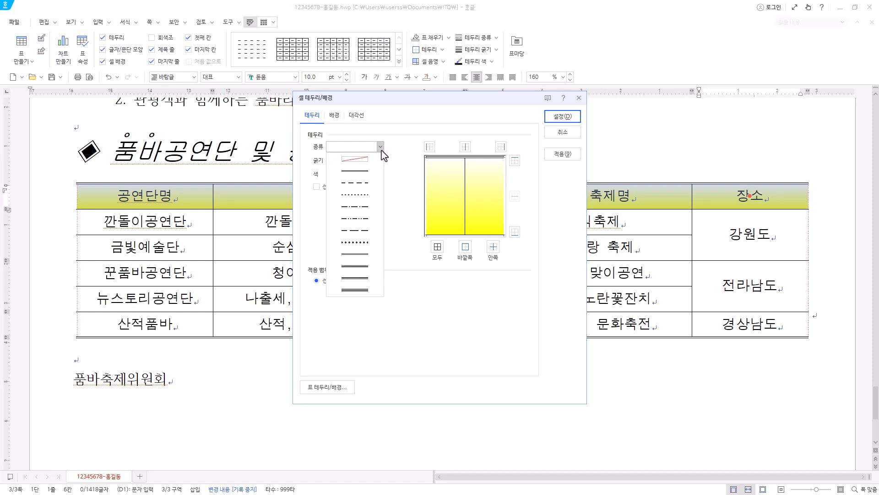
pyautogui.click(359, 257)
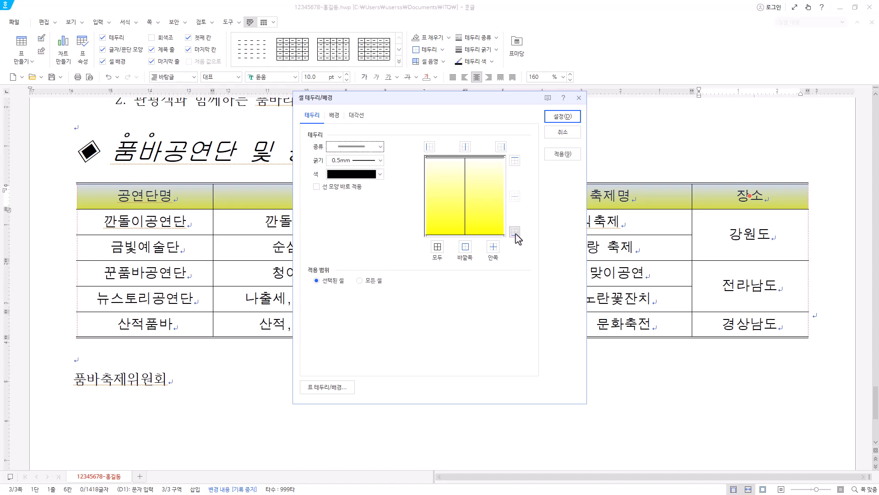
pyautogui.click(515, 231)
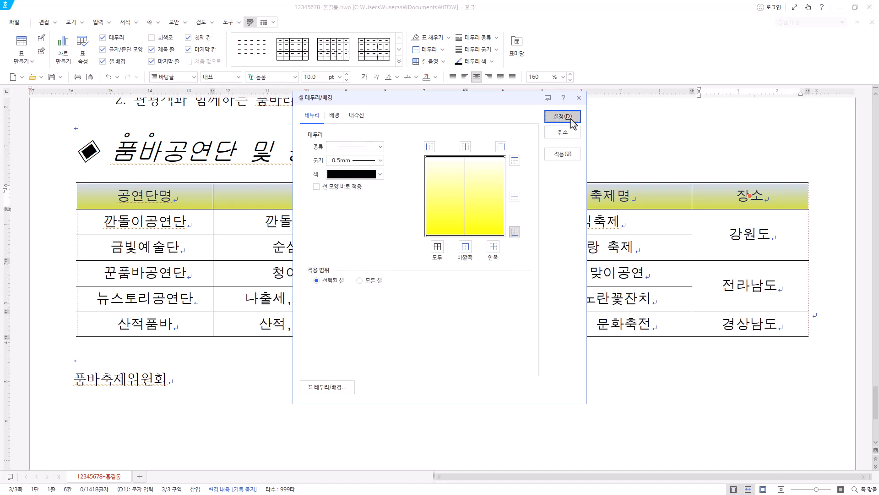
pyautogui.click(562, 116)
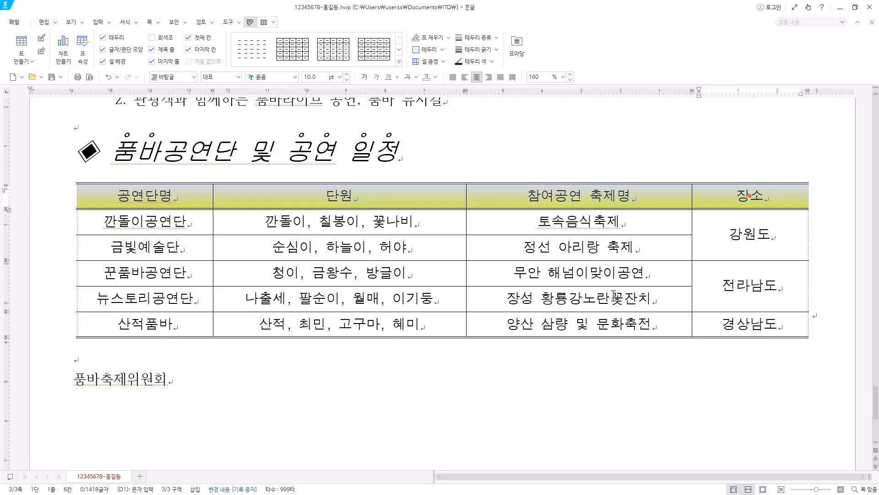
# Format the closing line 품바축제위원회 below the table in the 궁서 font at 24 pt.
pyautogui.scroll(-3, 575, 345)
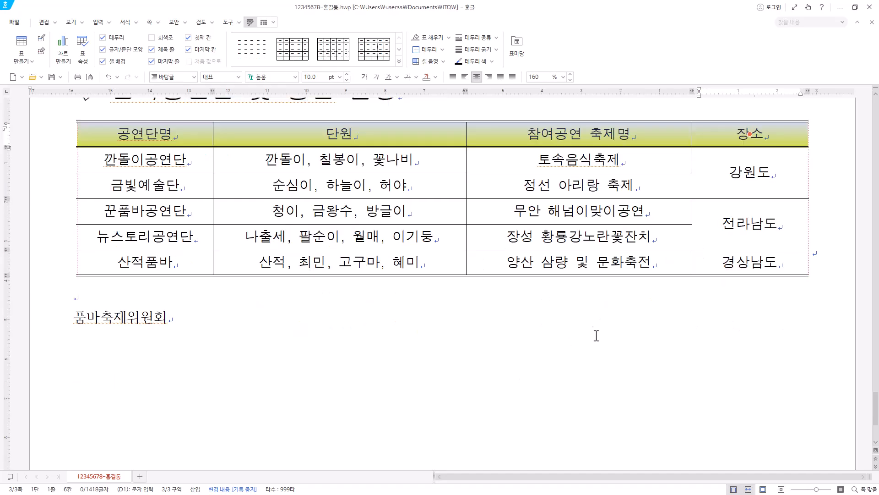
pyautogui.click(201, 316)
pyautogui.click(10, 318)
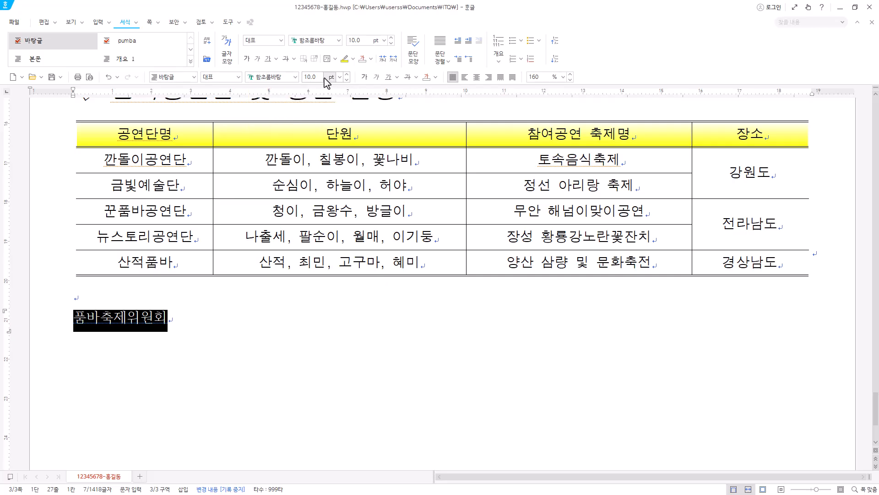
pyautogui.click(296, 78)
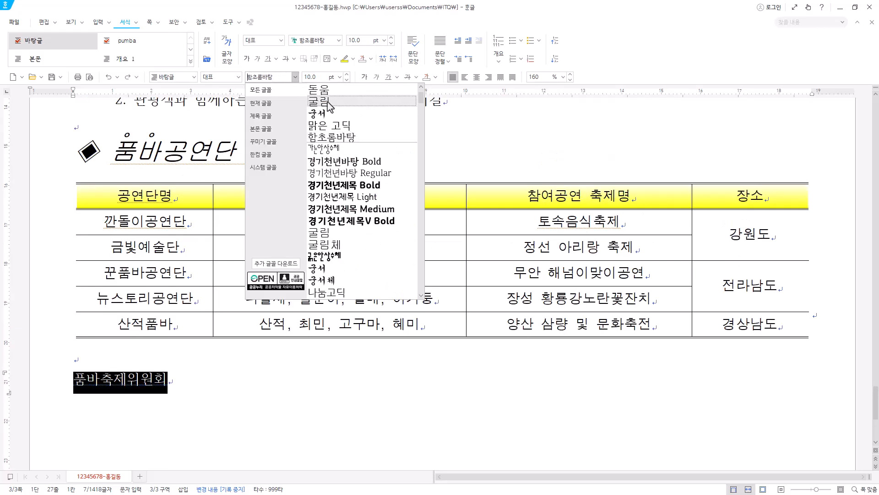
pyautogui.click(317, 113)
pyautogui.click(339, 77)
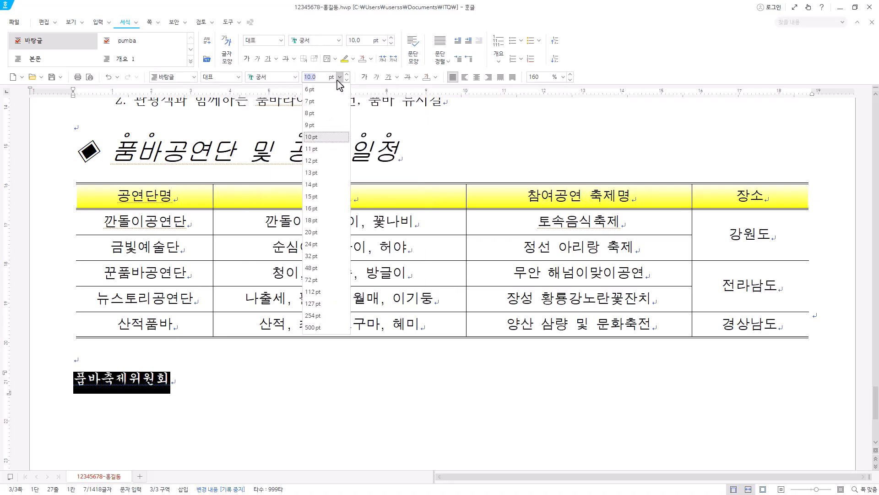
pyautogui.click(313, 244)
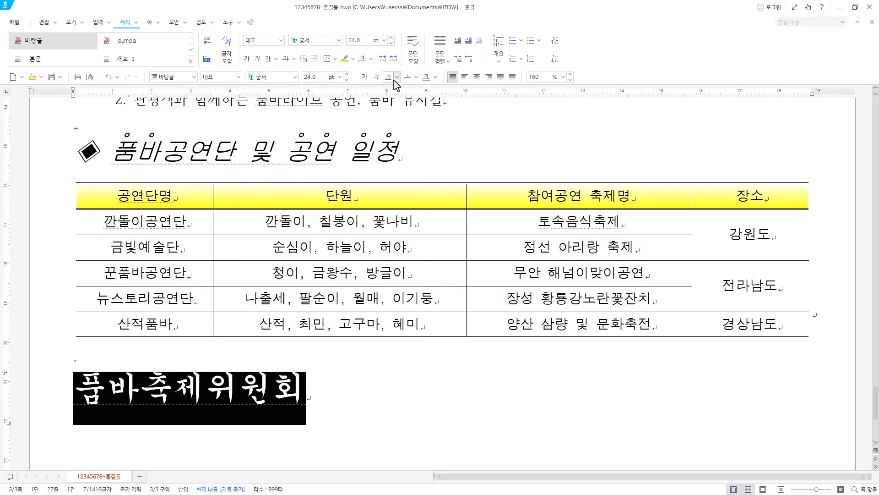
# Make the line 품바축제위원회 bold and align it to the right.
pyautogui.click(366, 77)
pyautogui.click(490, 77)
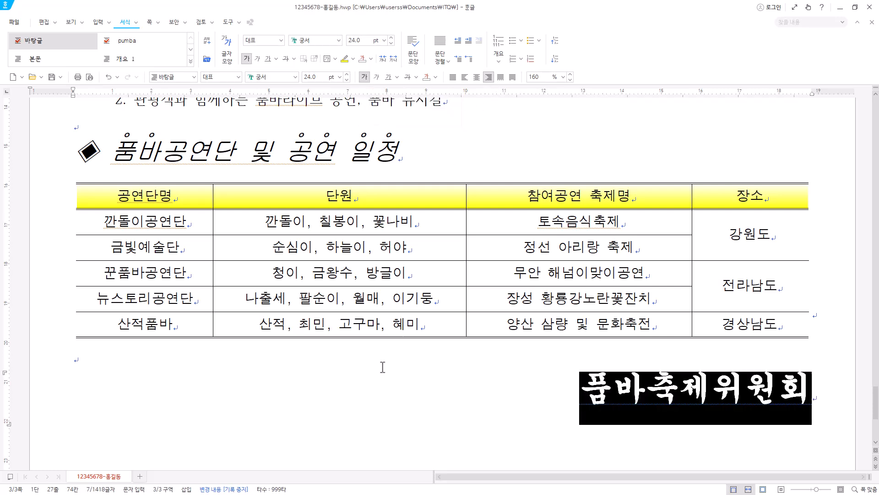
pyautogui.scroll(-2, 761, 403)
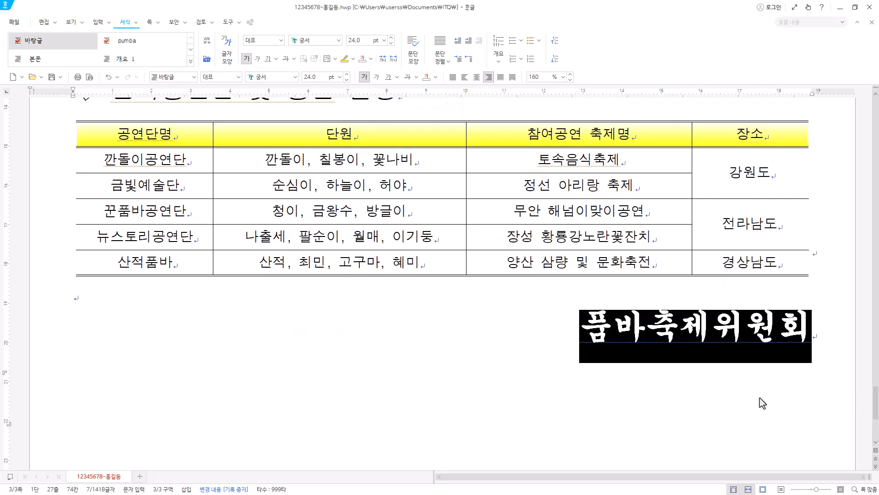
# Set the character width (장평) of the line 품바축제위원회 to 105%.
pyautogui.rightClick(732, 338)
pyautogui.click(783, 347)
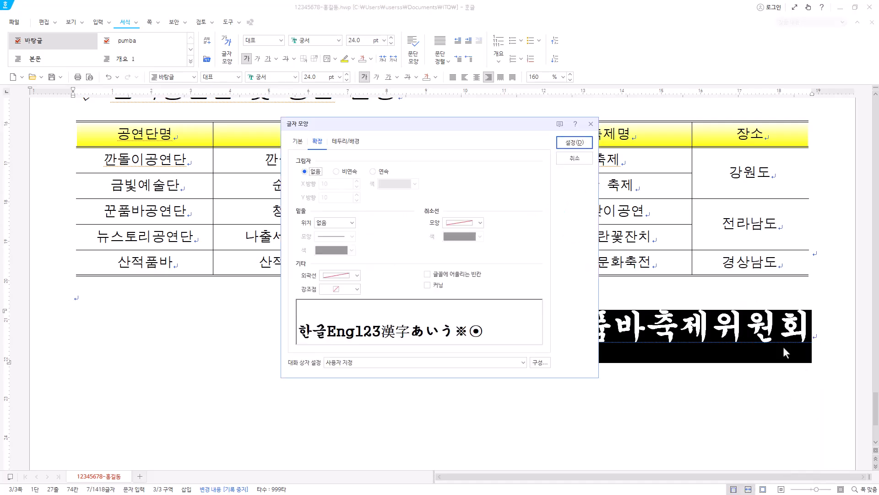
pyautogui.click(289, 141)
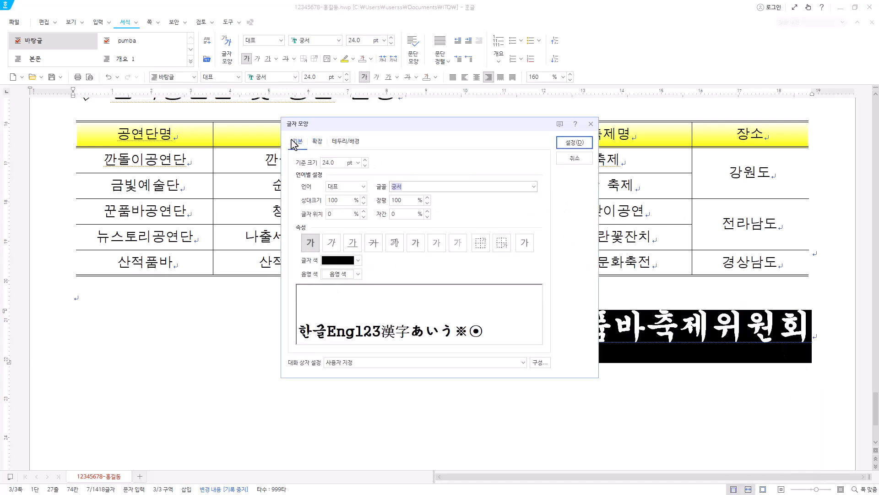
pyautogui.press('Tab')
pyautogui.write('105')
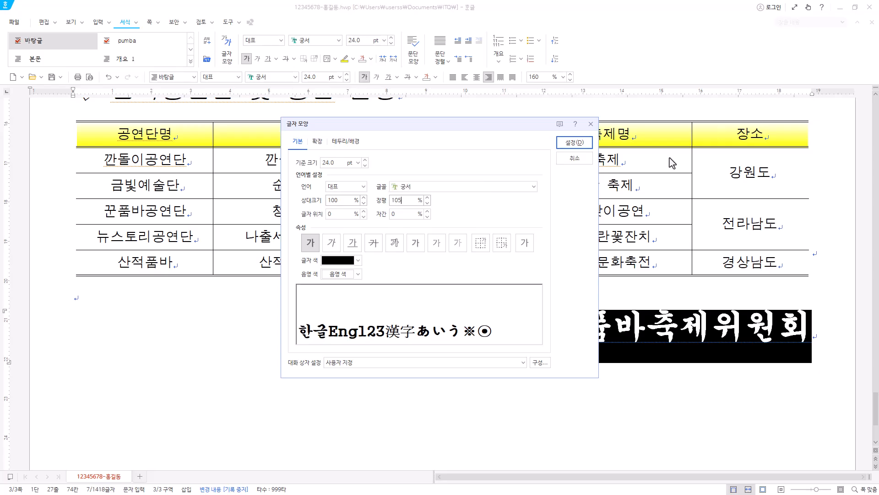
pyautogui.click(568, 142)
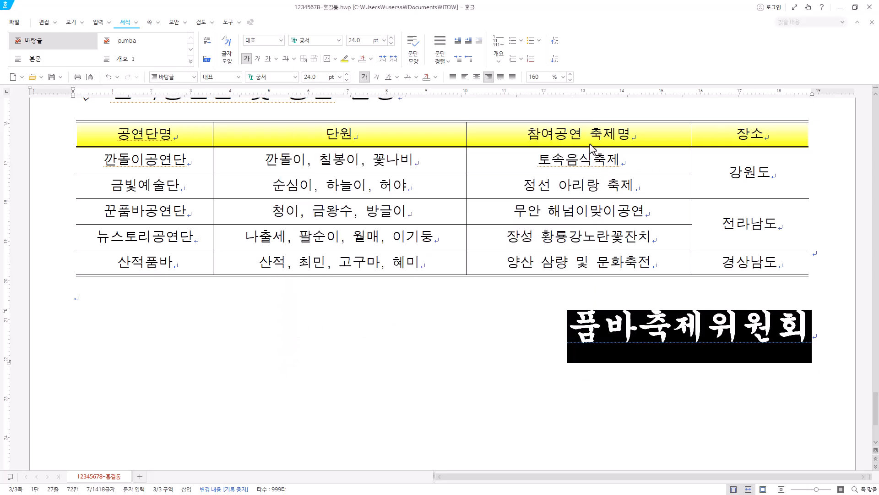
# Insert a bottom-right page number in i,ii,iii format without dashes, starting at 4.
pyautogui.scroll(-3, 647, 262)
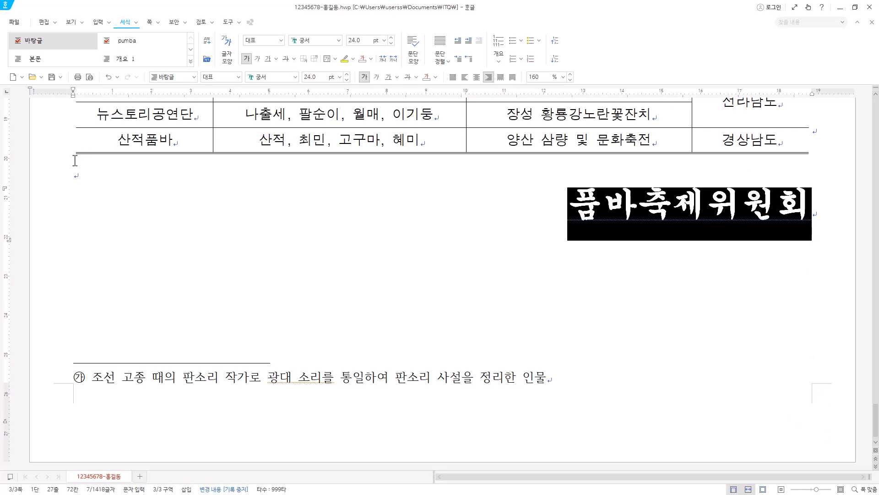
pyautogui.click(87, 175)
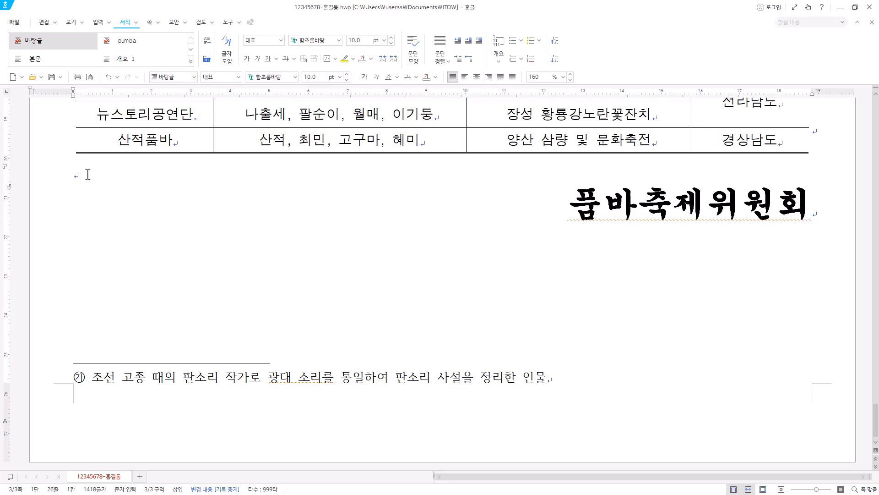
pyautogui.click(150, 23)
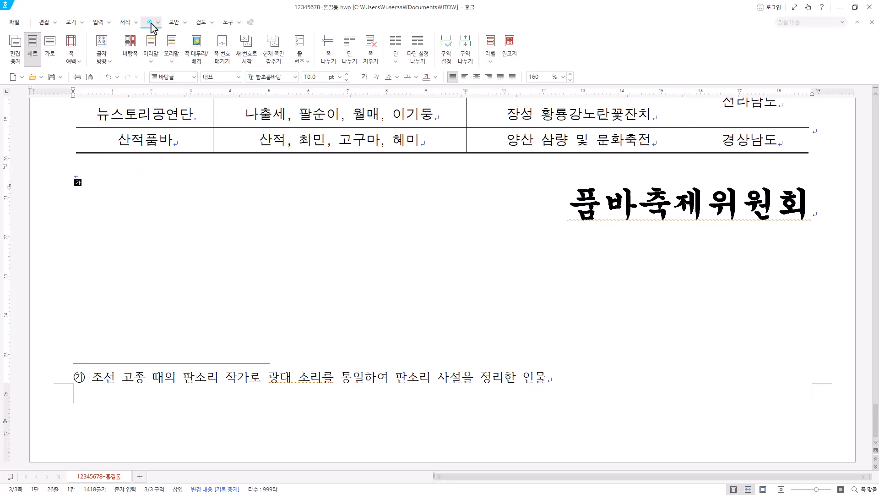
pyautogui.click(224, 59)
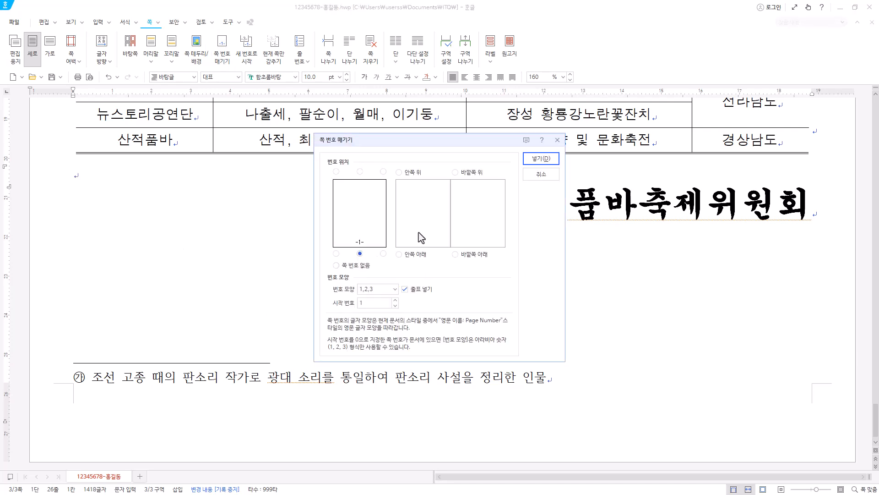
pyautogui.click(383, 253)
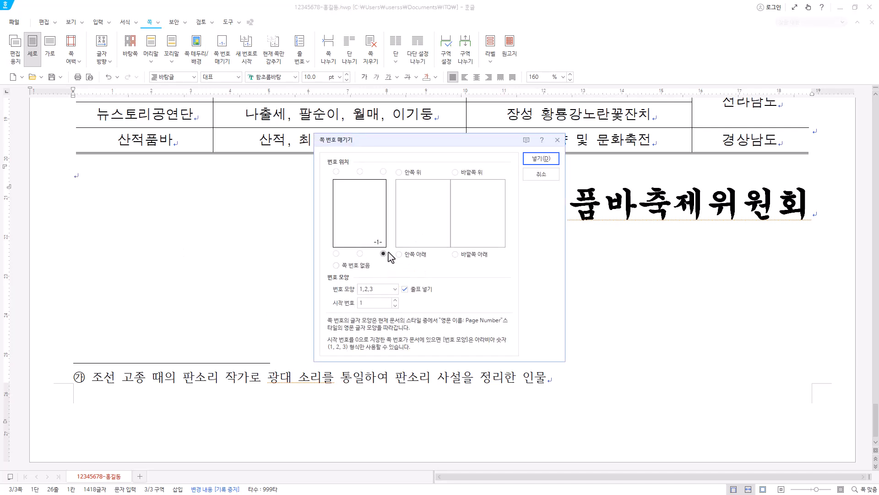
pyautogui.click(393, 290)
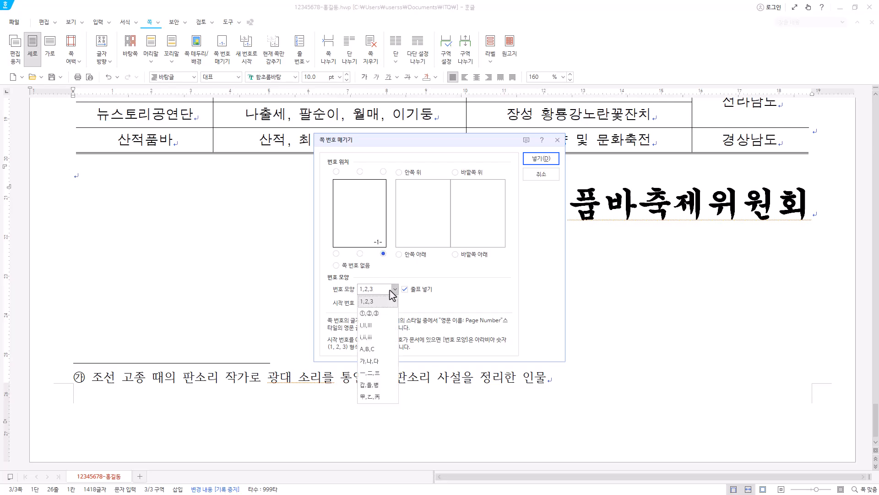
pyautogui.click(382, 337)
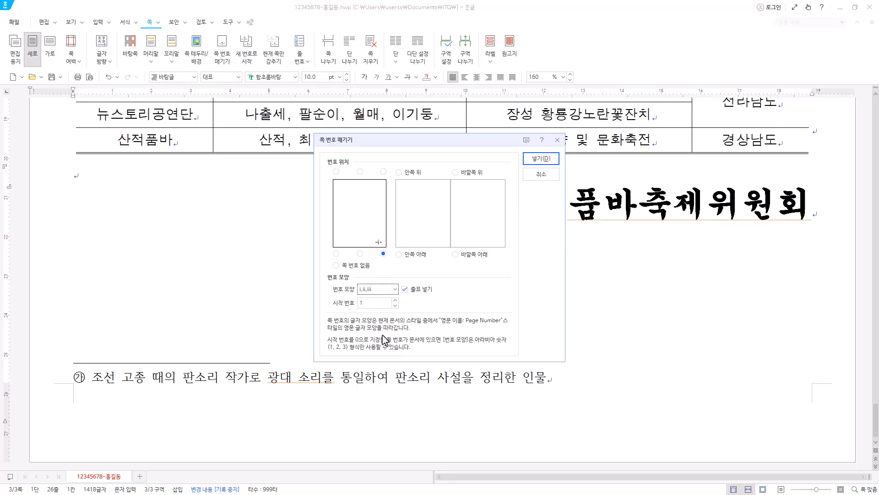
pyautogui.click(395, 300)
pyautogui.click(405, 289)
pyautogui.click(543, 161)
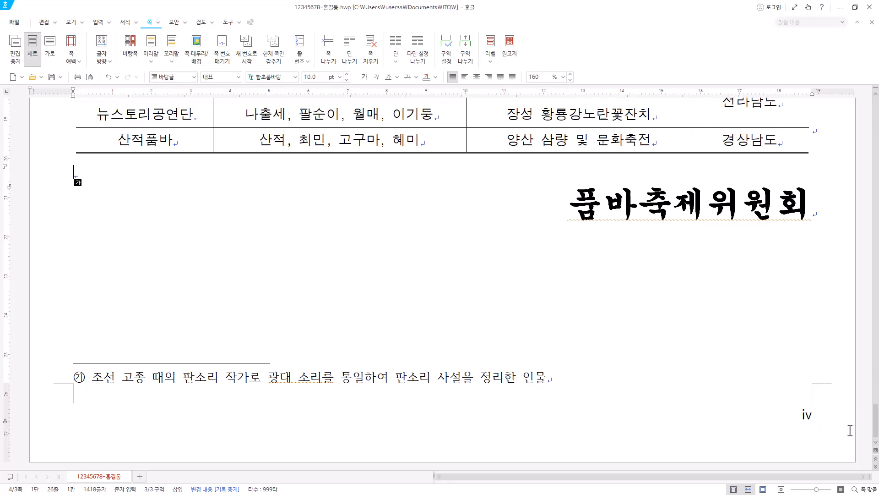
# Look through the third page and the page before it to check the page number placement.
pyautogui.scroll(20, 691, 248)
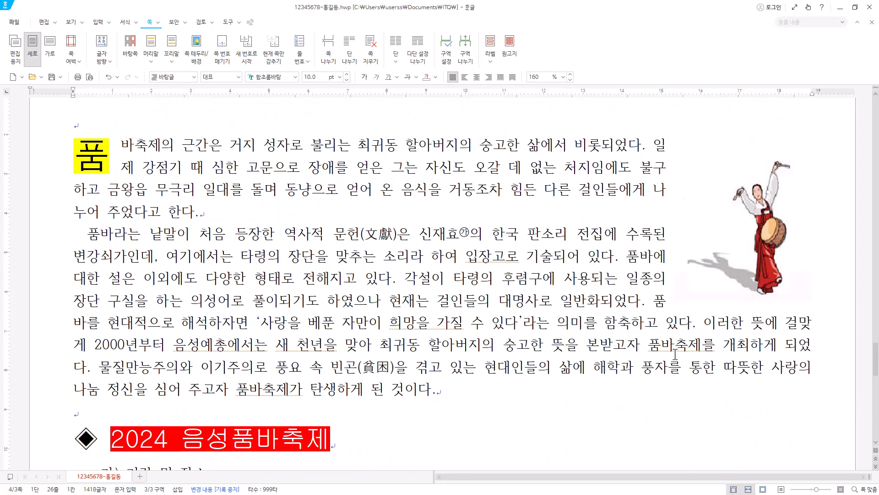
pyautogui.scroll(3, 779, 184)
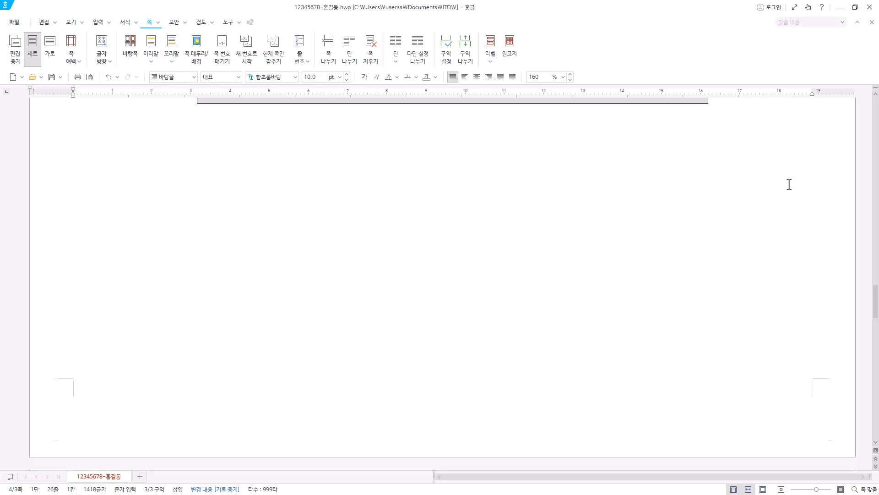
pyautogui.scroll(-20, 808, 263)
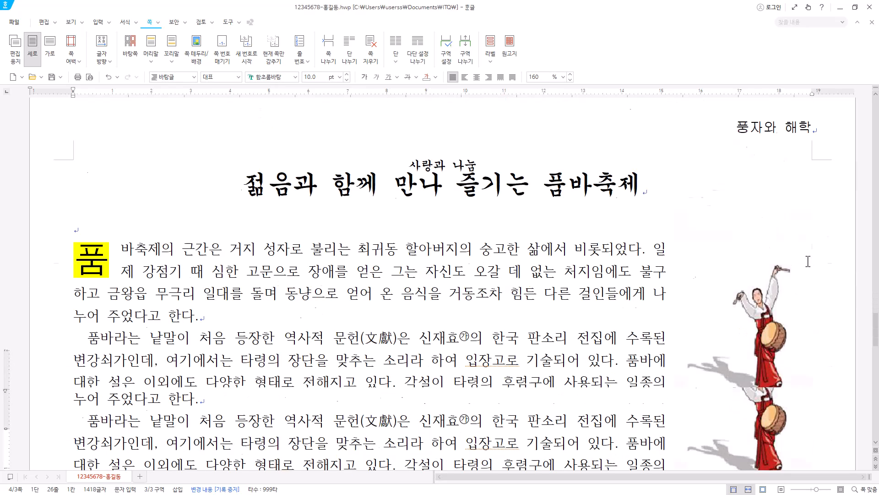
pyautogui.scroll(-3, 821, 365)
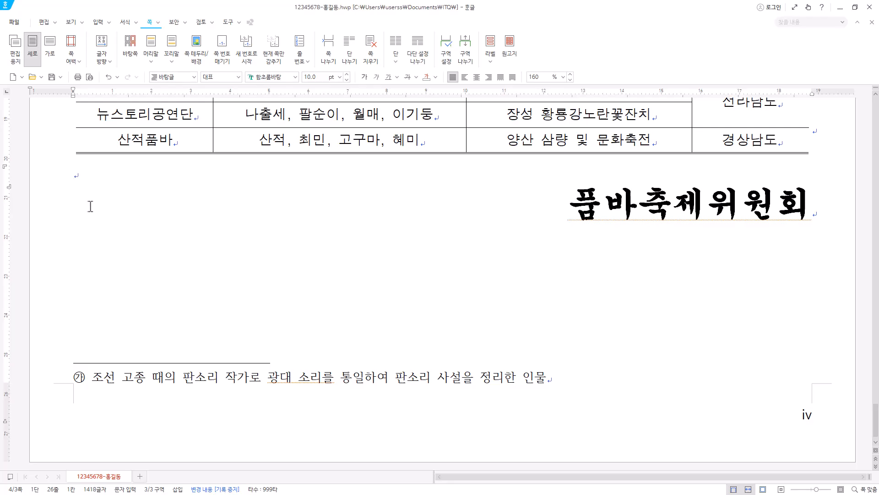
pyautogui.scroll(12, 90, 203)
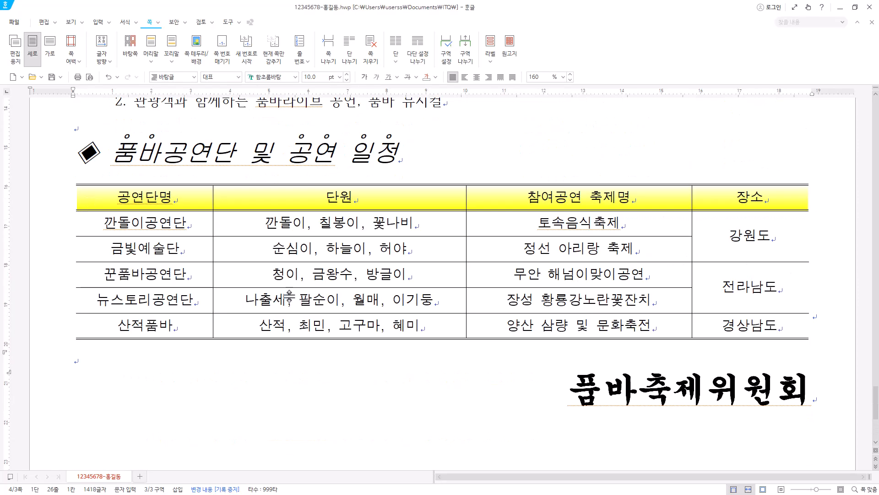
pyautogui.scroll(10, 388, 301)
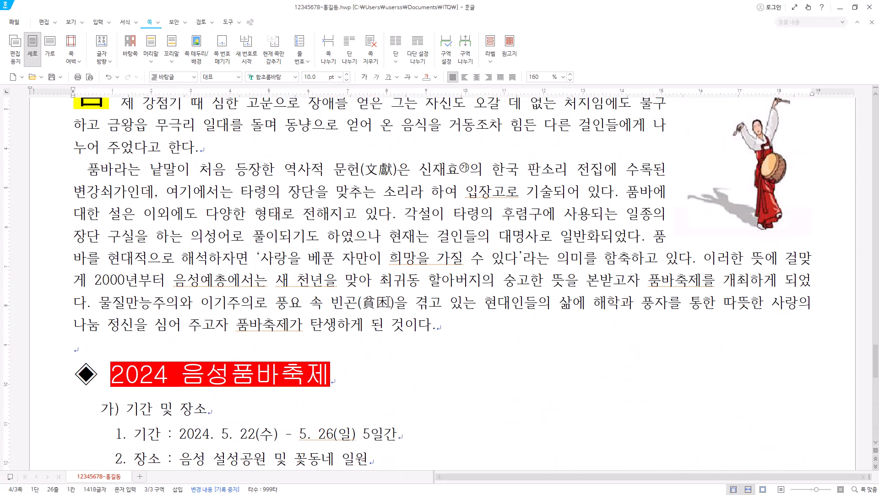
pyautogui.scroll(4, 392, 294)
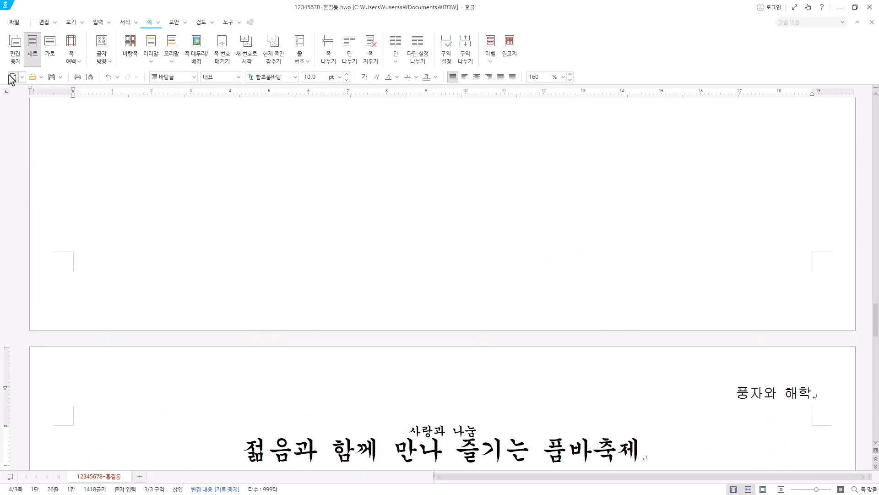
# Show the control codes (조판 부호) and select the [쪽 번호 위치] and [새 쪽 번호] codes before the title.
pyautogui.click(70, 22)
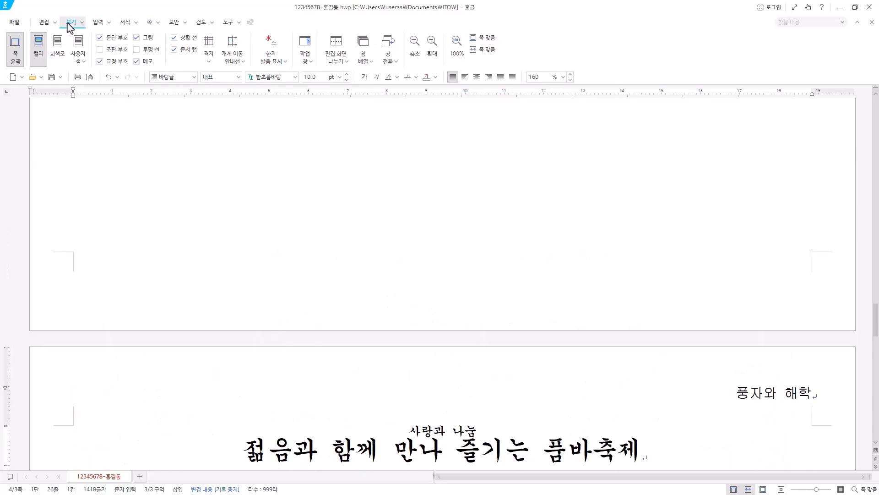
pyautogui.click(114, 52)
pyautogui.scroll(-3, 436, 405)
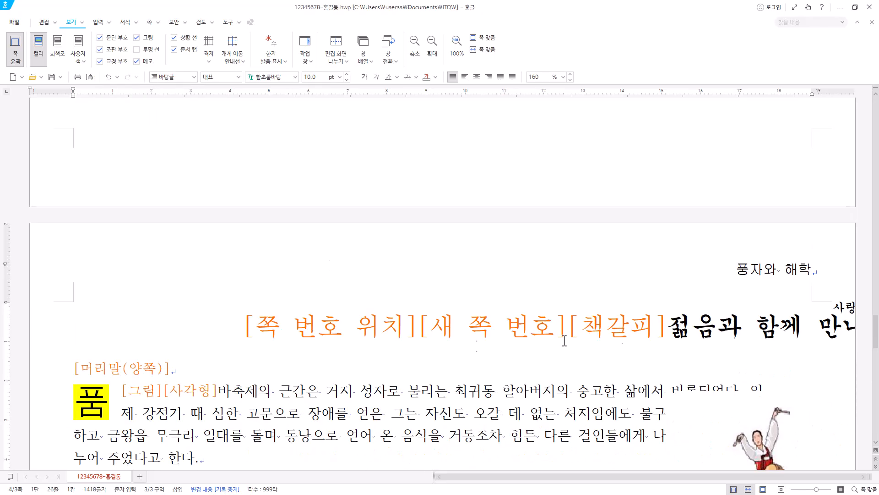
pyautogui.moveTo(244, 331); pyautogui.dragTo(555, 324)
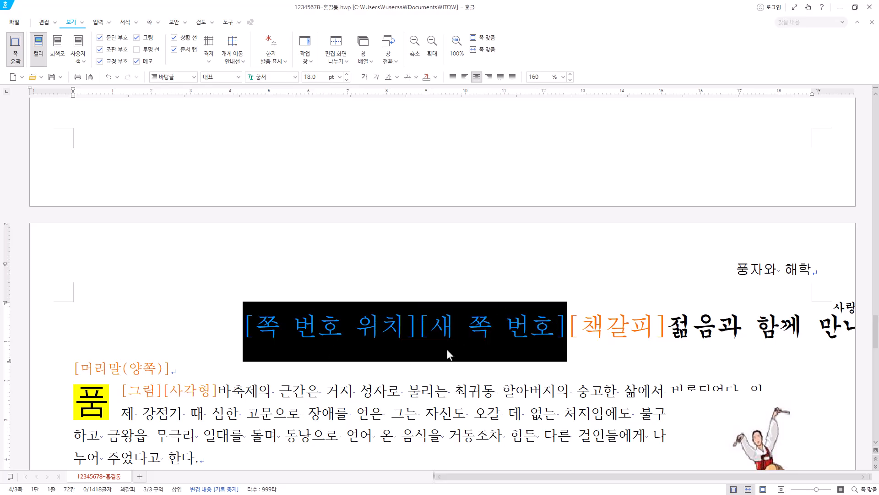
# Compare the page number in the footer with the earlier pages and copy the selected page number codes.
pyautogui.scroll(-15, 449, 354)
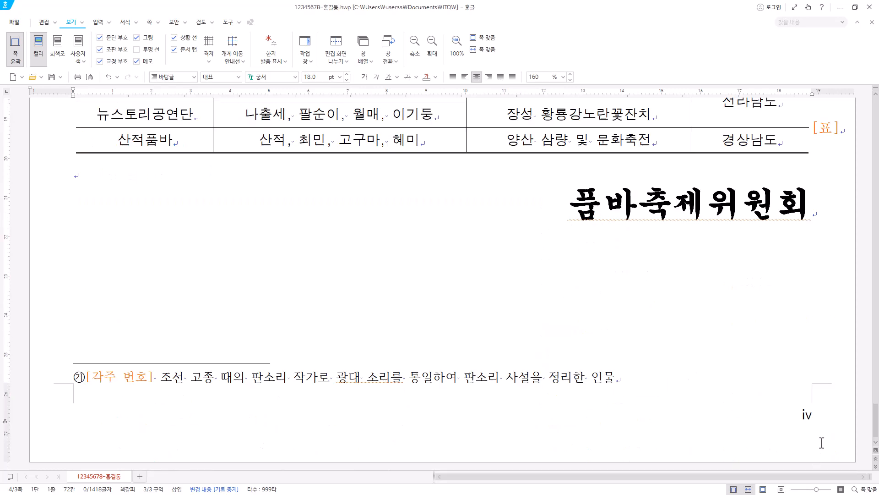
pyautogui.scroll(14, 645, 393)
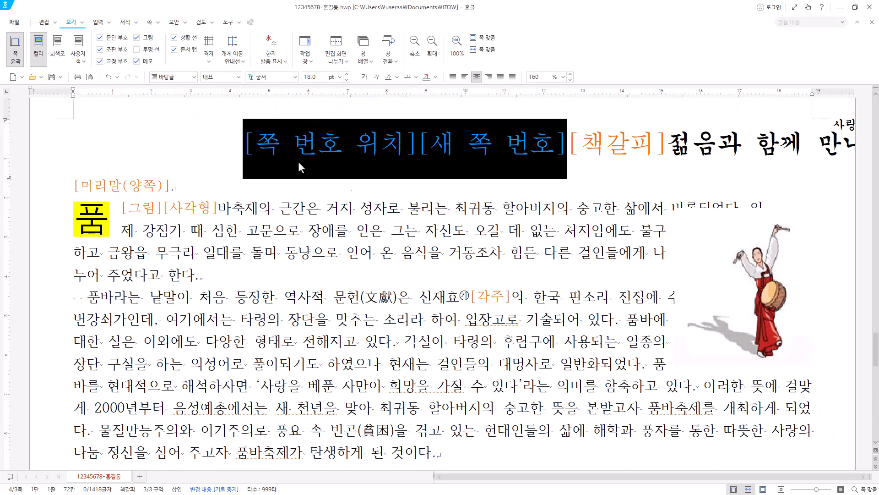
pyautogui.scroll(1, 435, 185)
pyautogui.scroll(10, 452, 339)
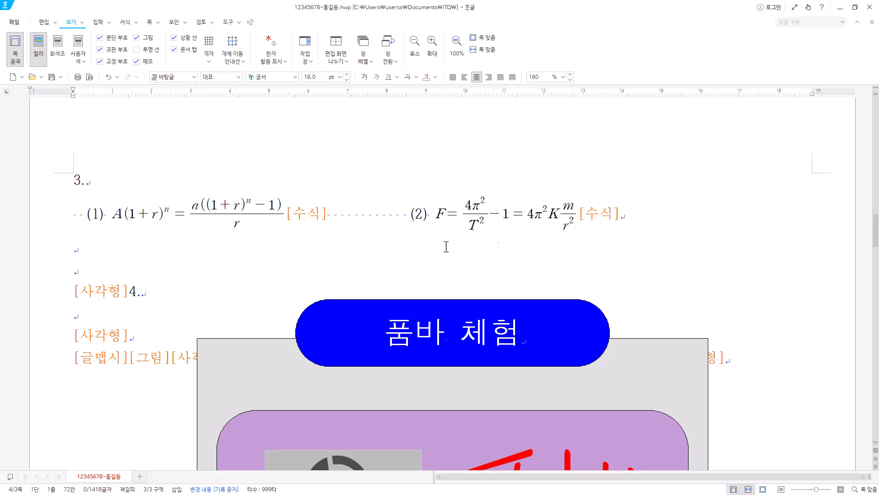
pyautogui.scroll(-10, 504, 290)
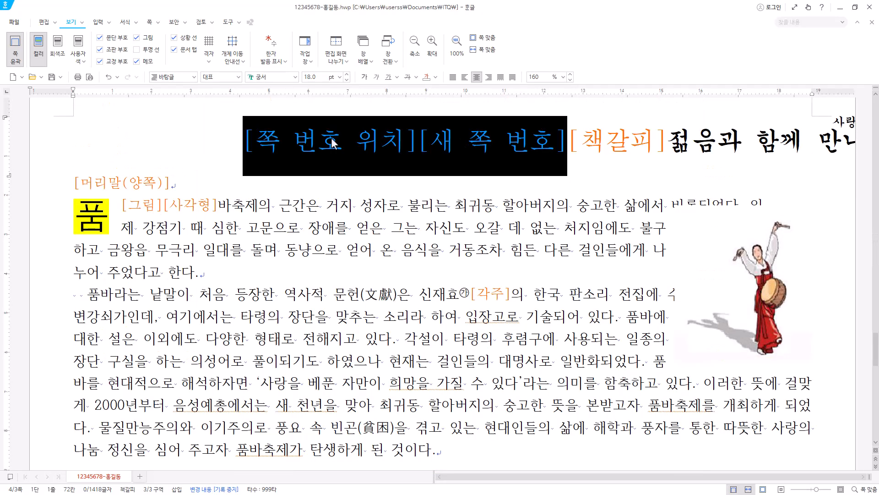
pyautogui.rightClick(467, 144)
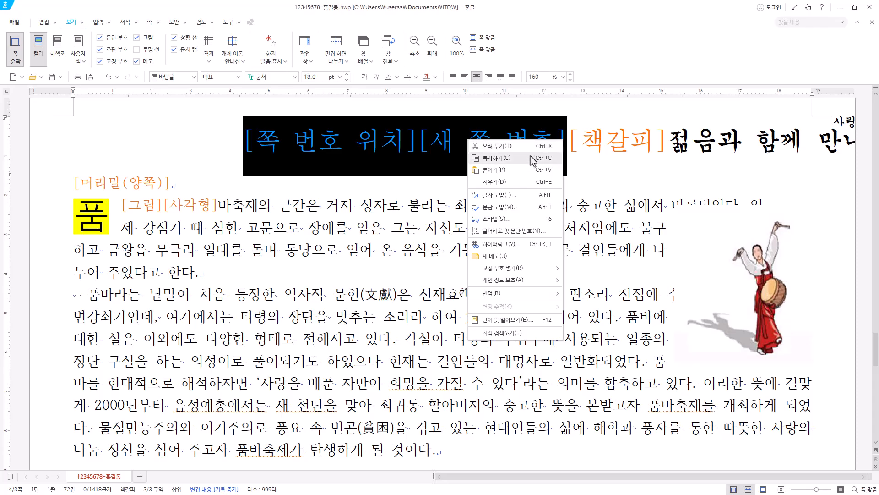
pyautogui.click(534, 158)
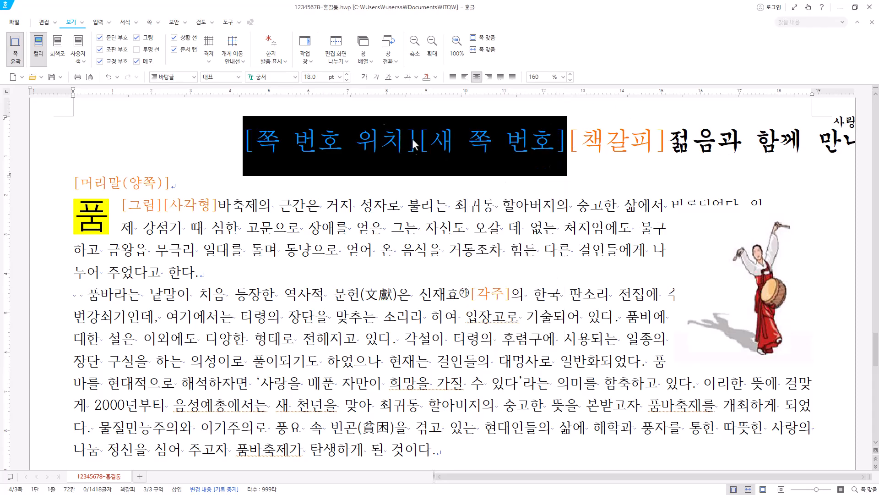
# Hide the control codes (조판 부호) and check the page number at the end of the third page.
pyautogui.scroll(1, 414, 147)
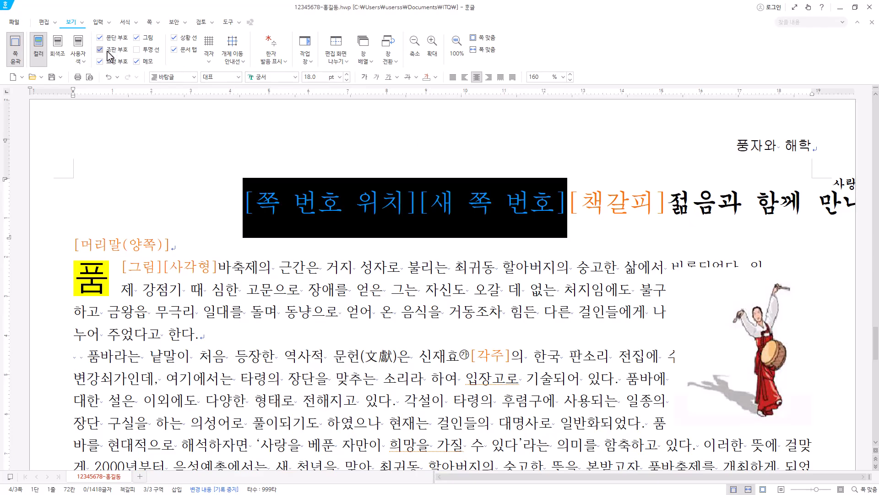
pyautogui.click(100, 49)
pyautogui.scroll(4, 379, 263)
pyautogui.scroll(-2, 578, 247)
pyautogui.scroll(-15, 578, 248)
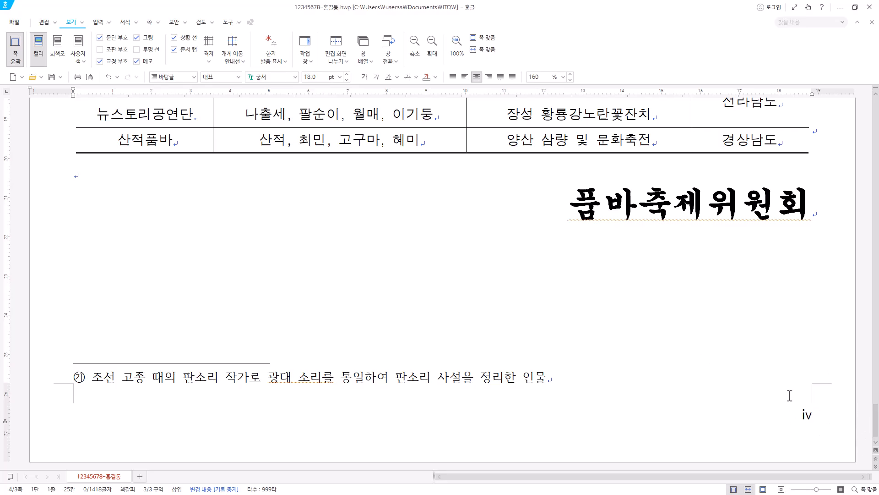
pyautogui.hotkey('alt', 'w')
pyautogui.scroll(5, 803, 409)
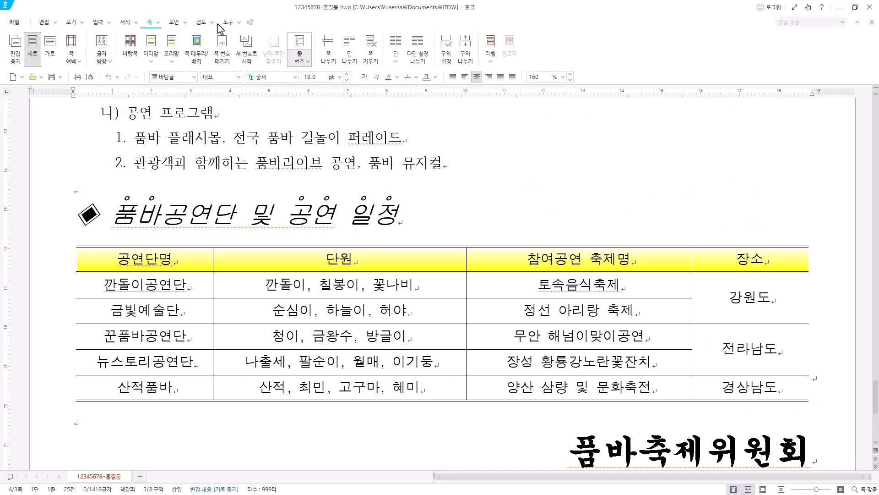
pyautogui.scroll(2, 202, 145)
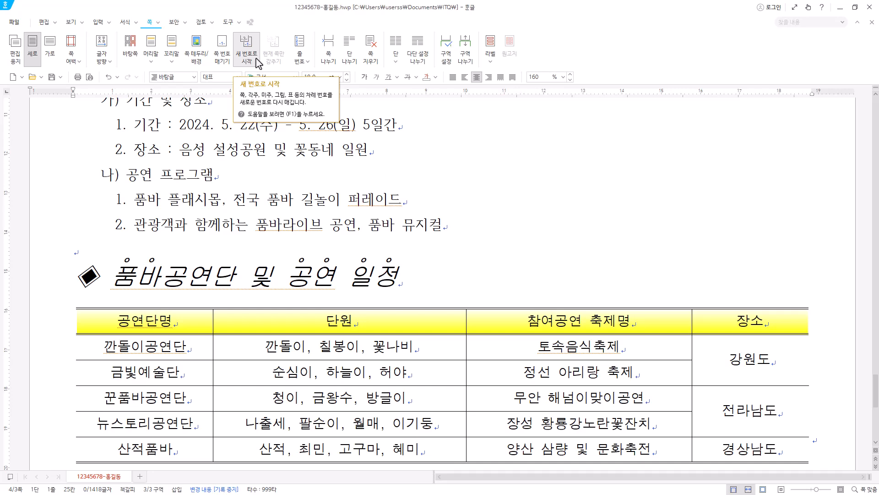
# Place the cursor in the empty line below the third page's title and save the document.
pyautogui.scroll(7, 270, 186)
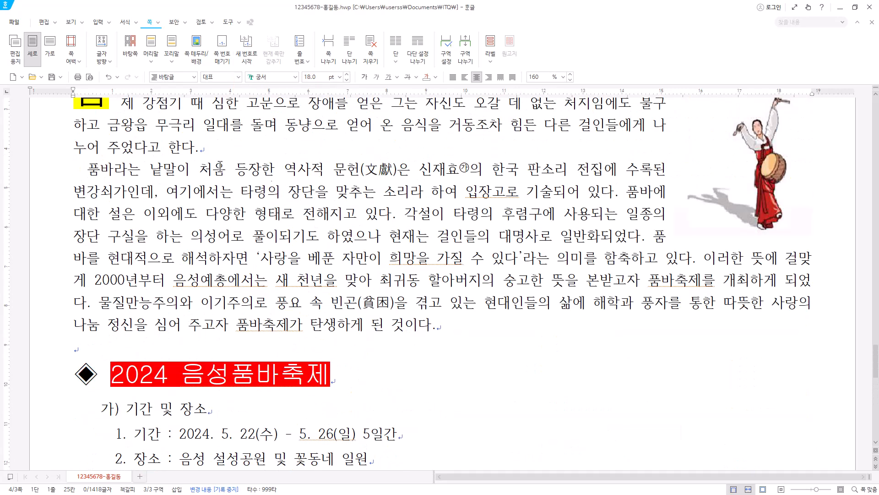
pyautogui.scroll(4, 270, 185)
pyautogui.click(177, 248)
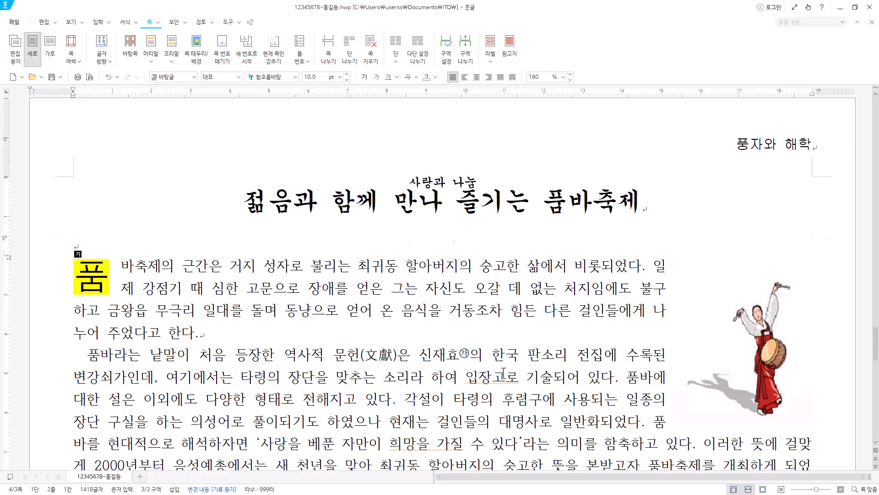
pyautogui.scroll(2, 504, 373)
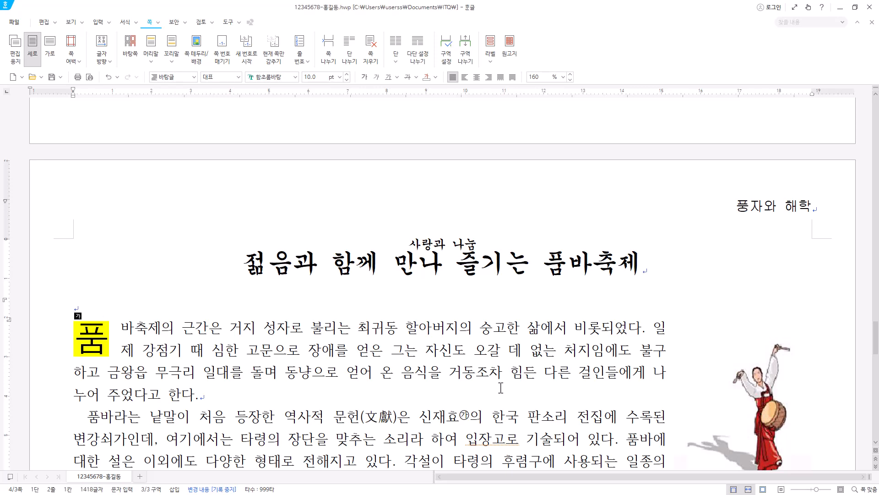
pyautogui.scroll(-2, 500, 387)
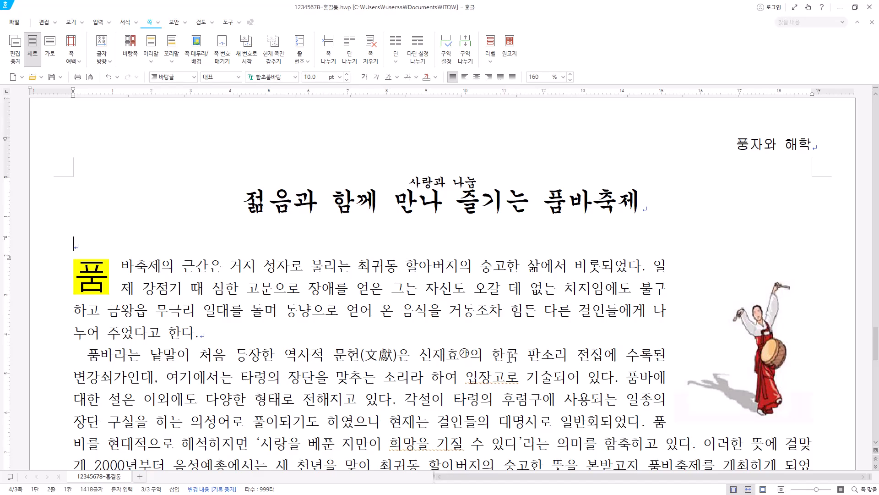
pyautogui.press('Hangul')
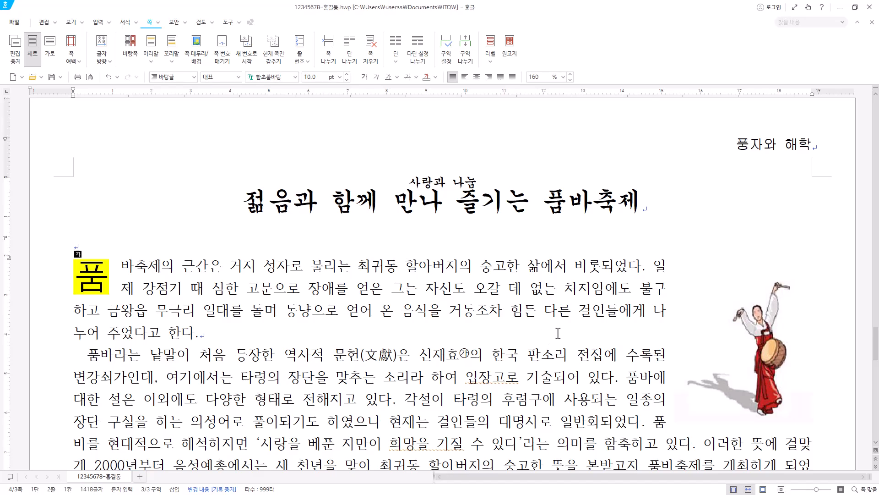